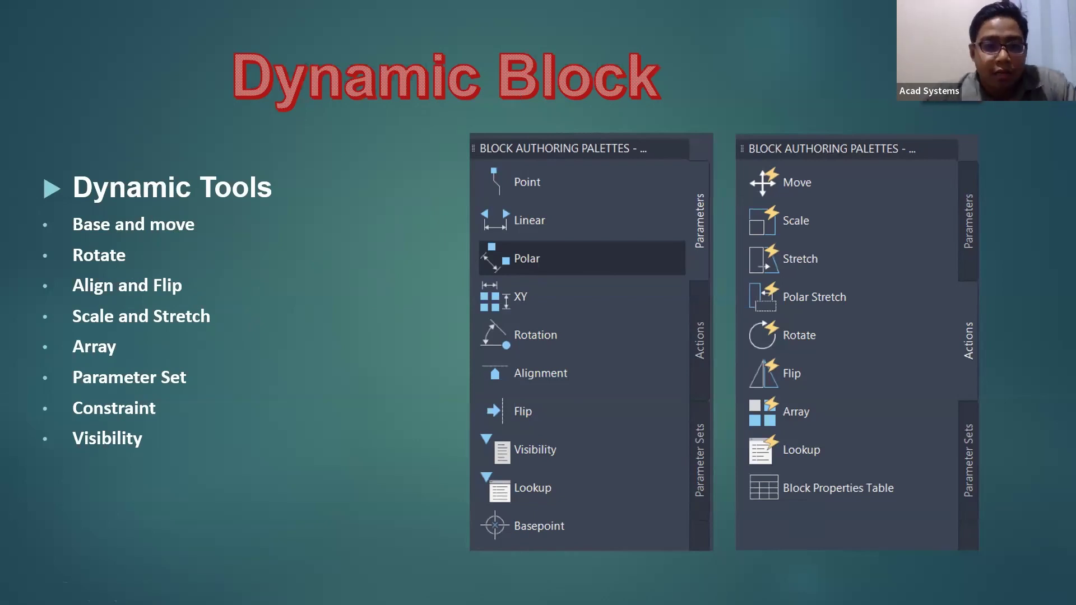
# Switch to AutoCAD and examine the Dynamic Block topic table and the framed example blocks in Dynamic.dwg
pyautogui.hotkey('alt', 'Tab')
pyautogui.scroll(3, 168, 256)
pyautogui.moveTo(233, 258); pyautogui.dragTo(432, 235, button='middle')
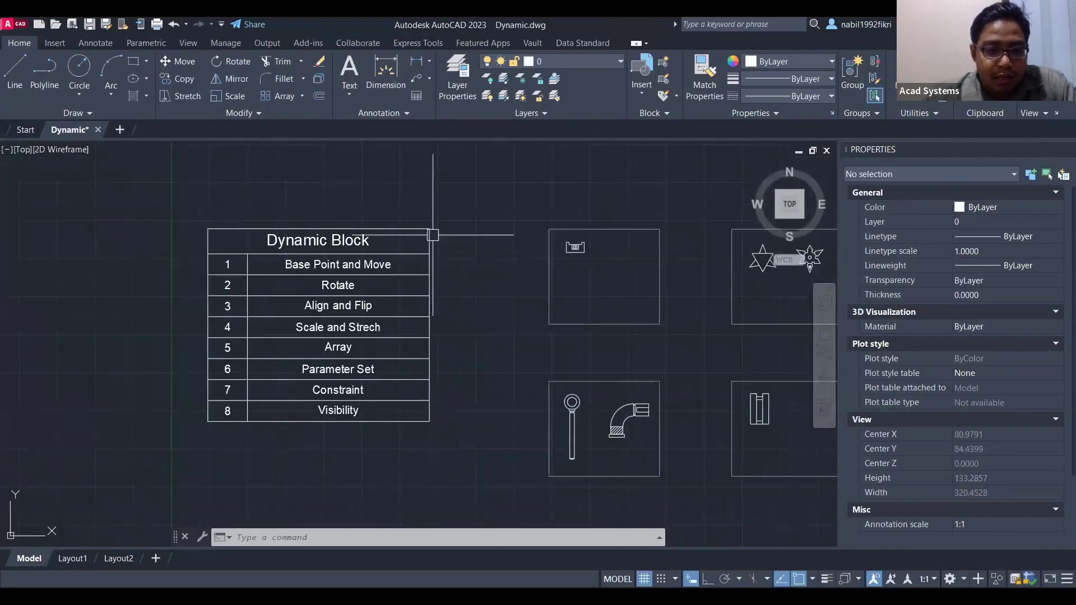
pyautogui.moveTo(448, 324)
pyautogui.mouseDown(button='middle')
pyautogui.moveTo(361, 331)
pyautogui.moveTo(257, 367)
pyautogui.mouseUp(button='middle')
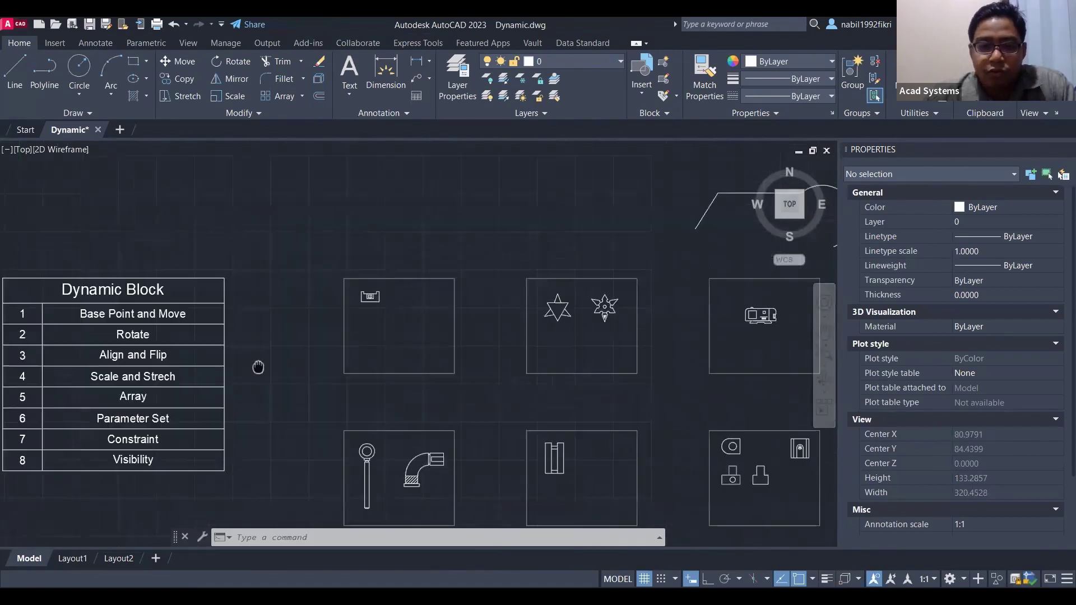
pyautogui.scroll(2, 485, 343)
pyautogui.scroll(-2, 492, 334)
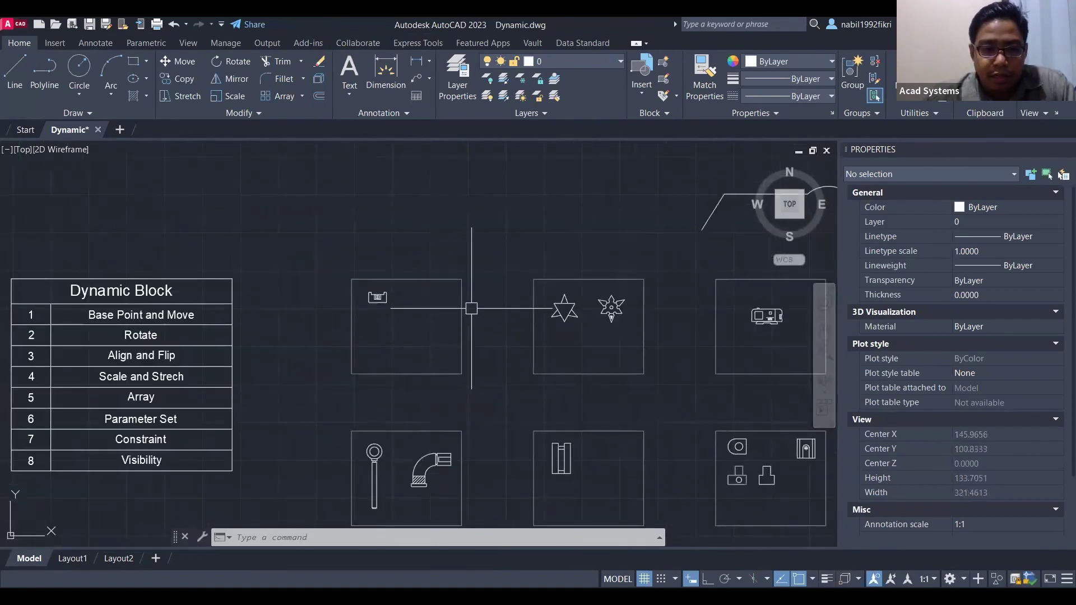
pyautogui.scroll(2, 472, 308)
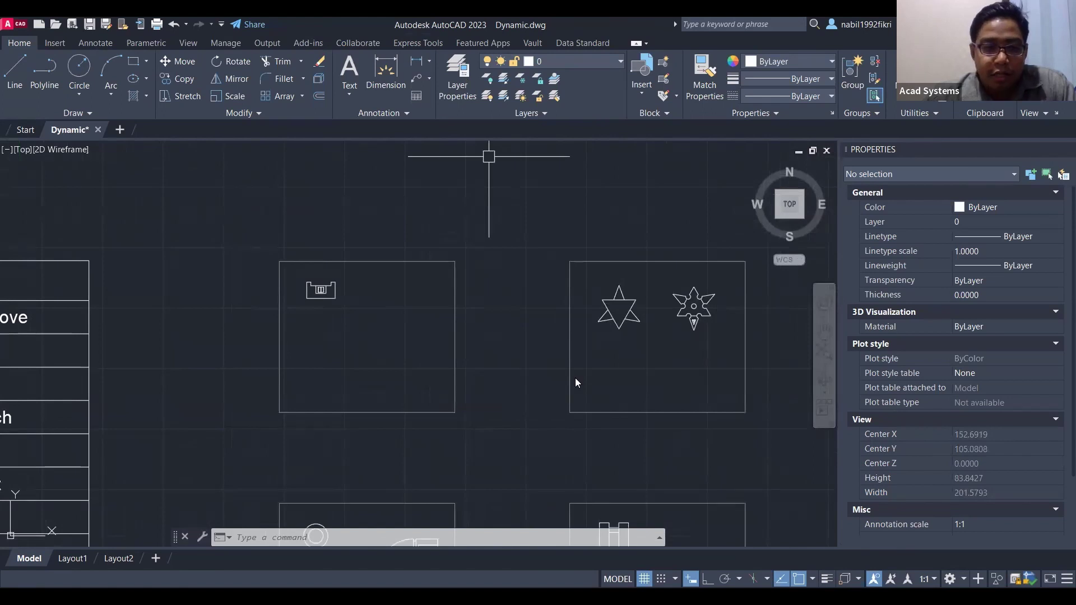
pyautogui.scroll(-2, 468, 365)
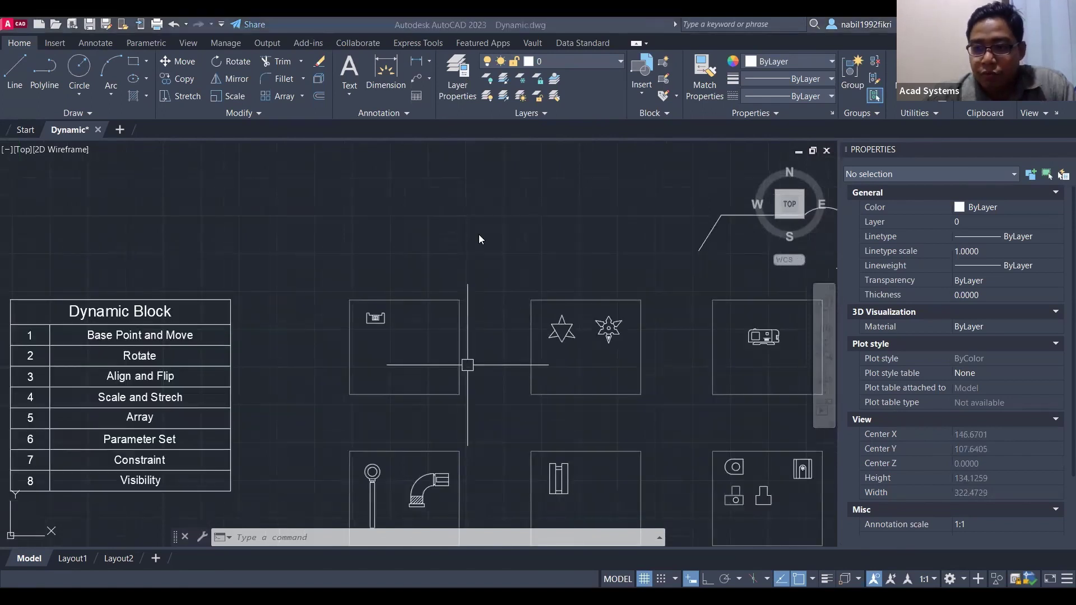
pyautogui.scroll(4, 406, 328)
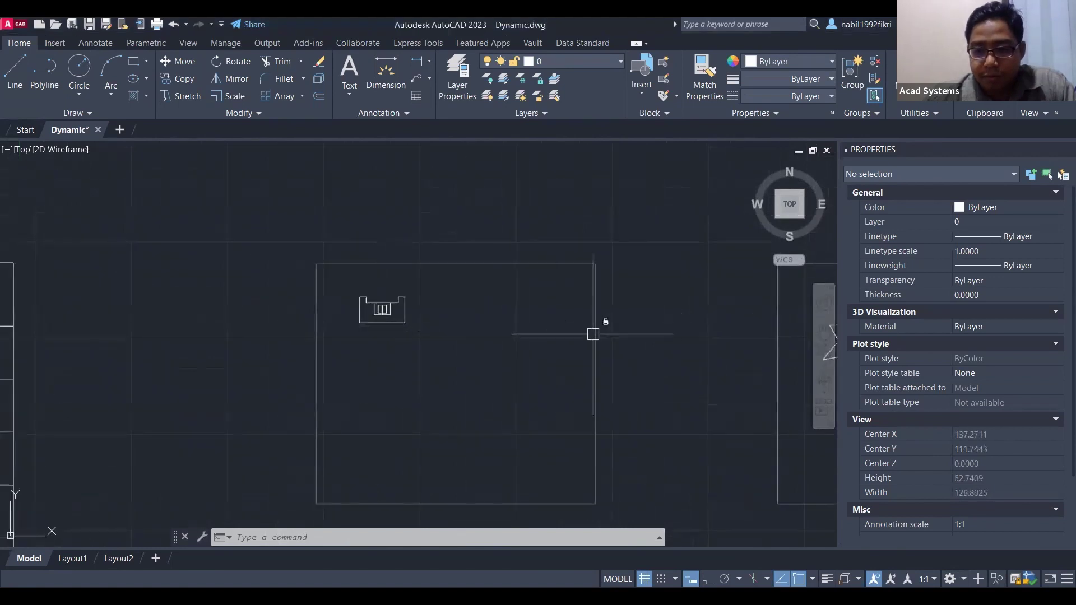
# Explode the Turbine Front block in the first example frame into separate objects
pyautogui.moveTo(575, 329); pyautogui.dragTo(508, 317, button='middle')
pyautogui.click(324, 293)
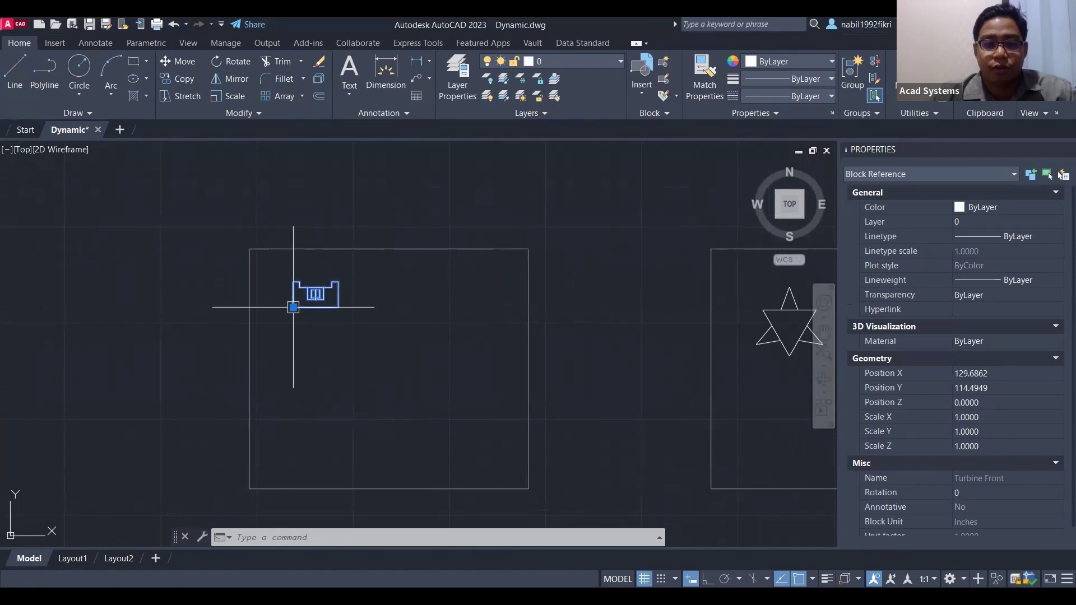
pyautogui.scroll(2, 430, 319)
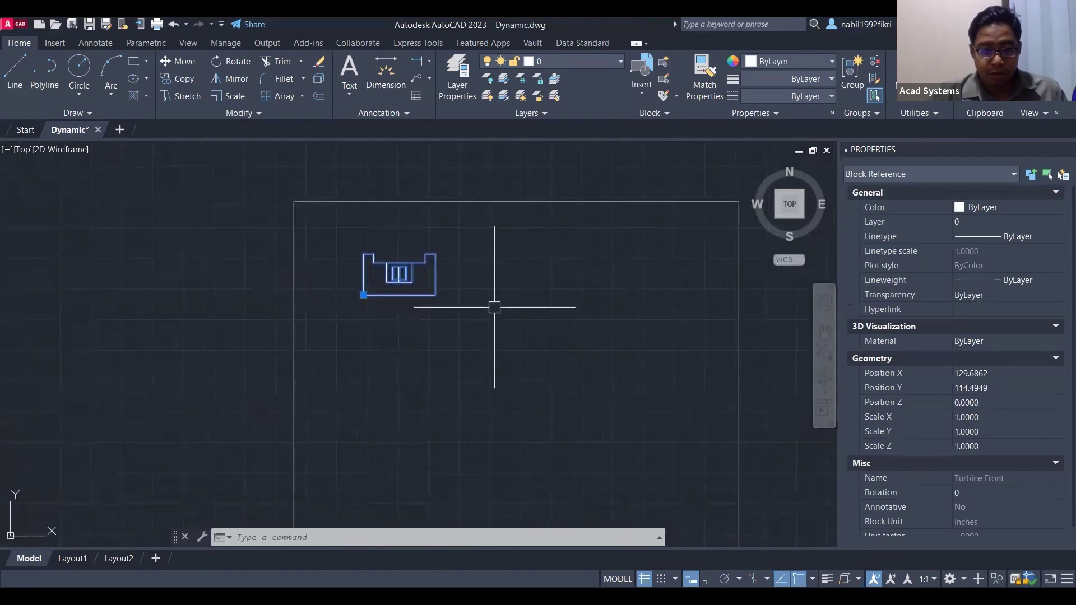
pyautogui.write('x')
pyautogui.press('Return')
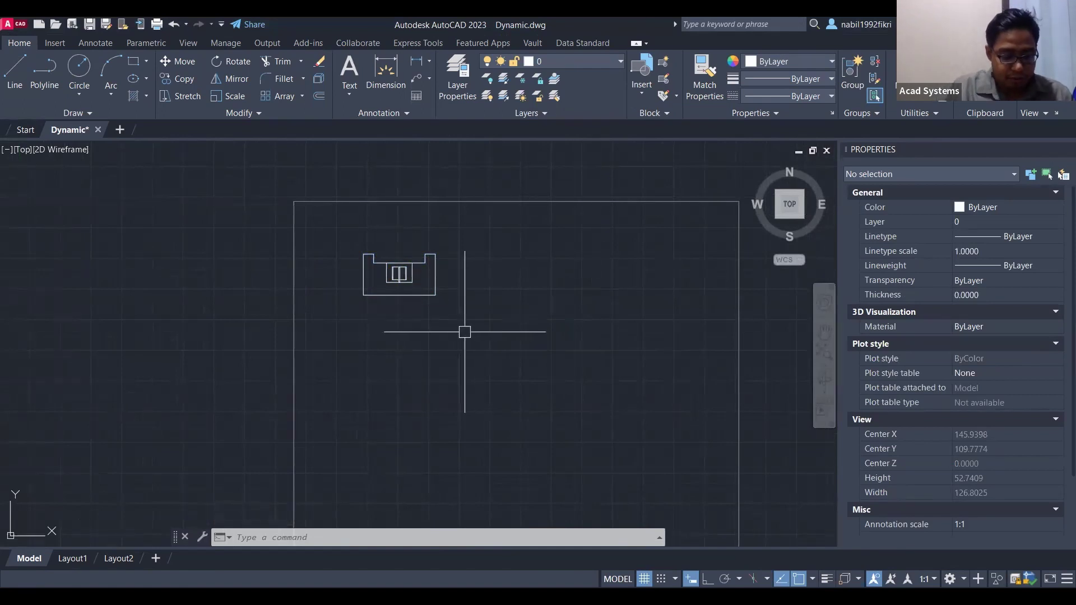
# Start a new block definition named "Turbine front 2"
pyautogui.write('BLOCK')
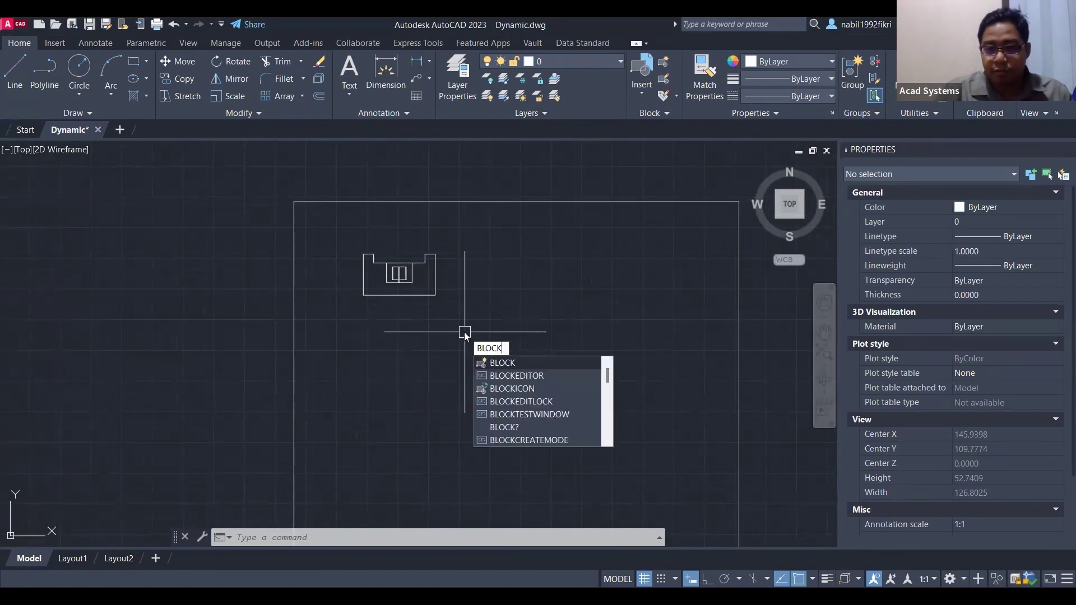
pyautogui.press('Return')
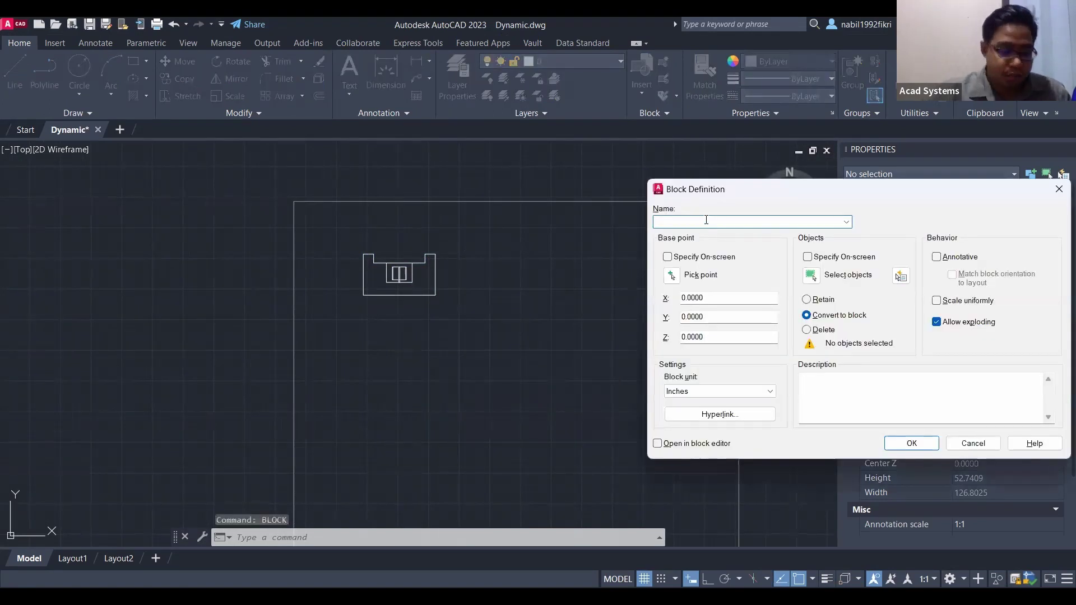
pyautogui.write('T')
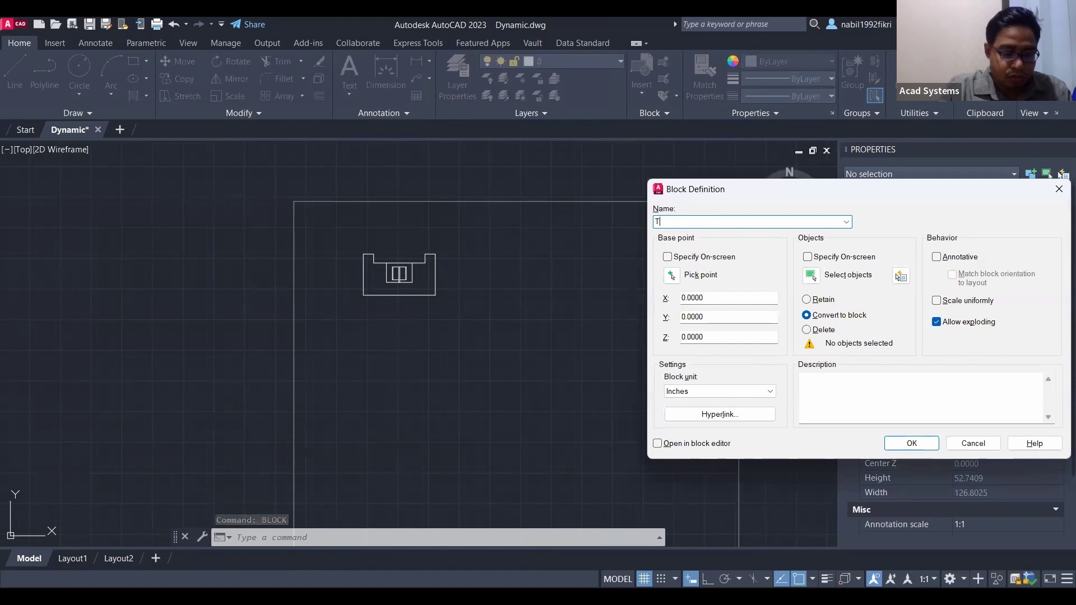
pyautogui.write('urbine')
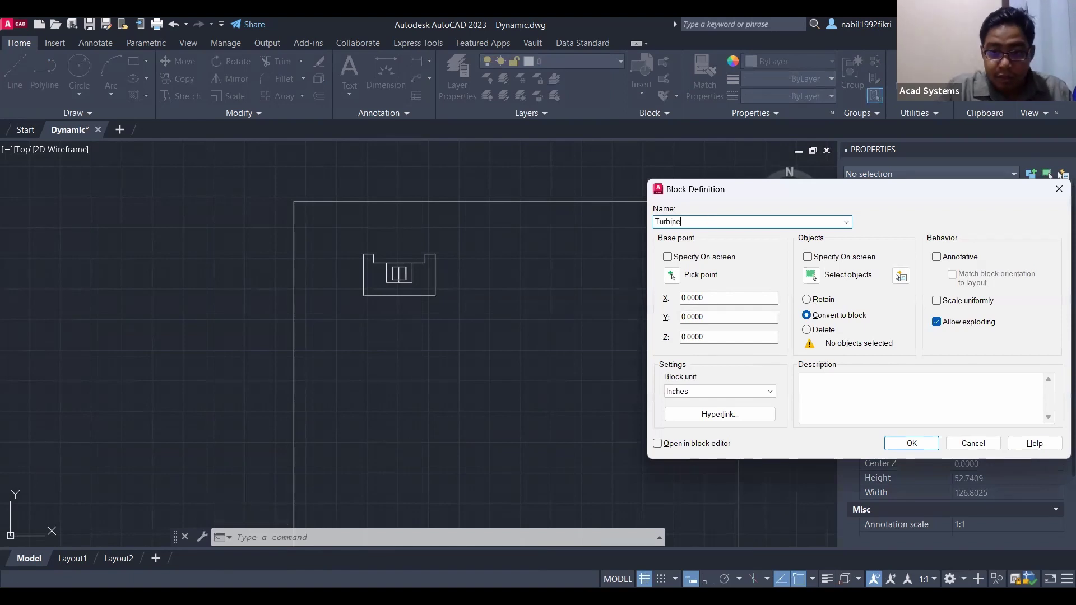
pyautogui.write(' front 2')
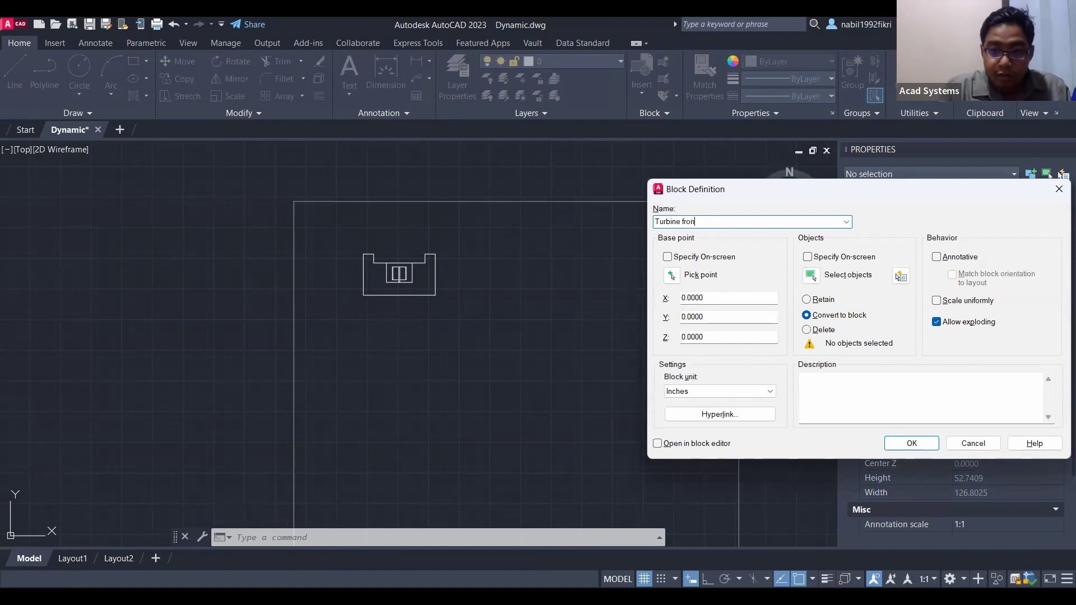
# Create the block from all the turbine objects, with its base point at the outline's lower-right corner
pyautogui.click(671, 276)
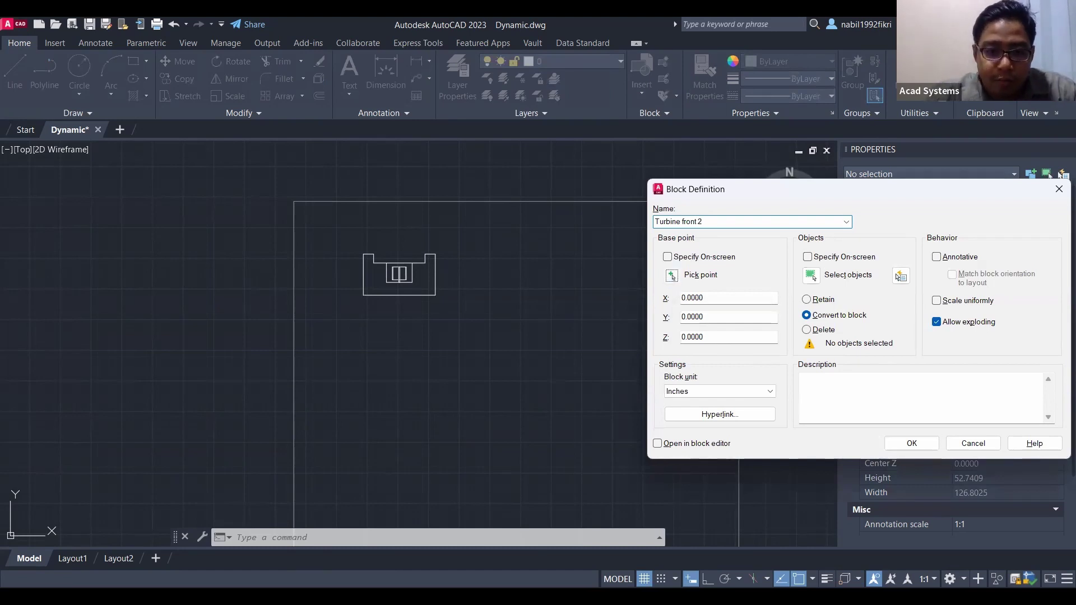
pyautogui.click(435, 295)
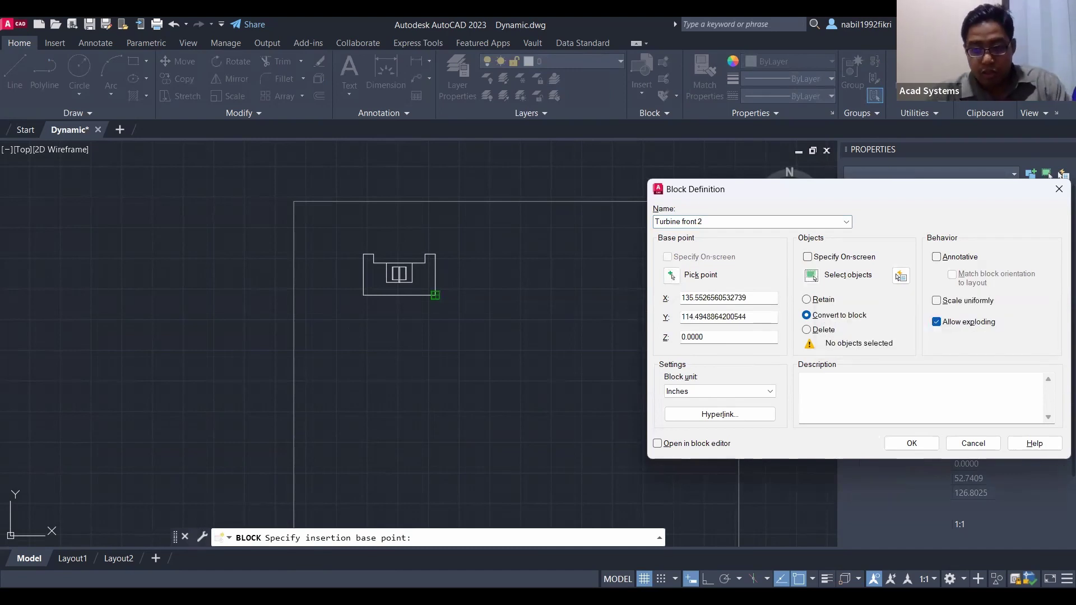
pyautogui.press('Return')
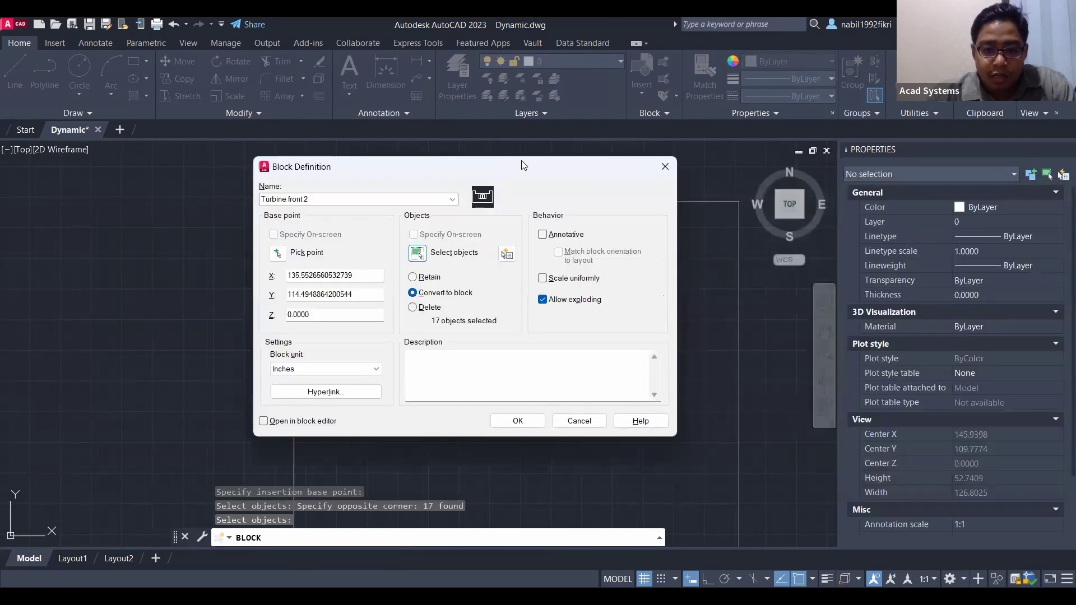
pyautogui.click(517, 421)
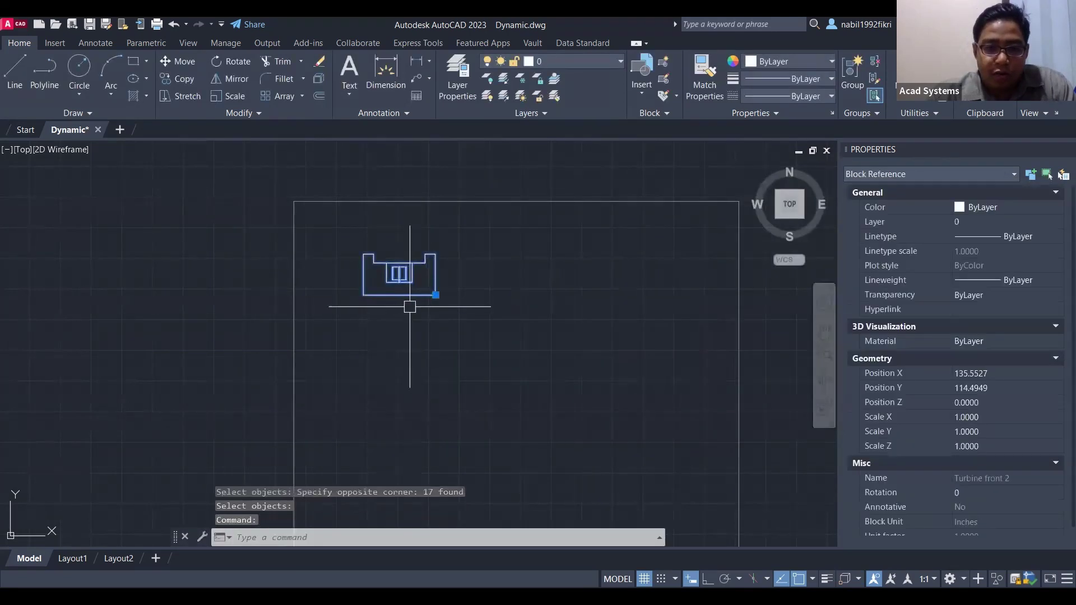
# Move the Turbine front 2 block slightly right and up by its base-point grip, and clear the selection
pyautogui.click(436, 295)
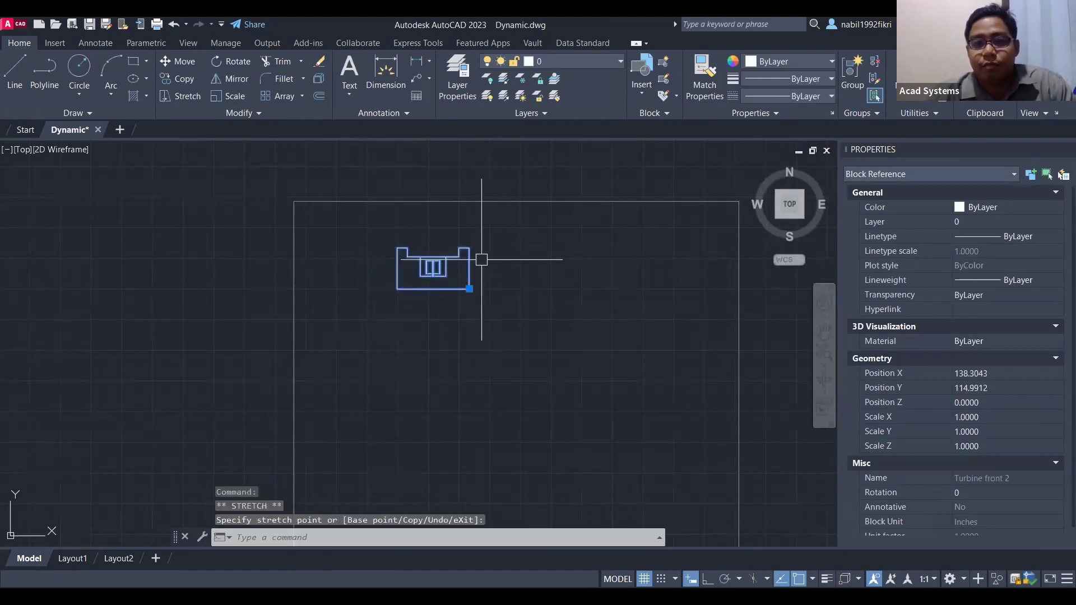
pyautogui.press('Escape')
pyautogui.press('Escape')
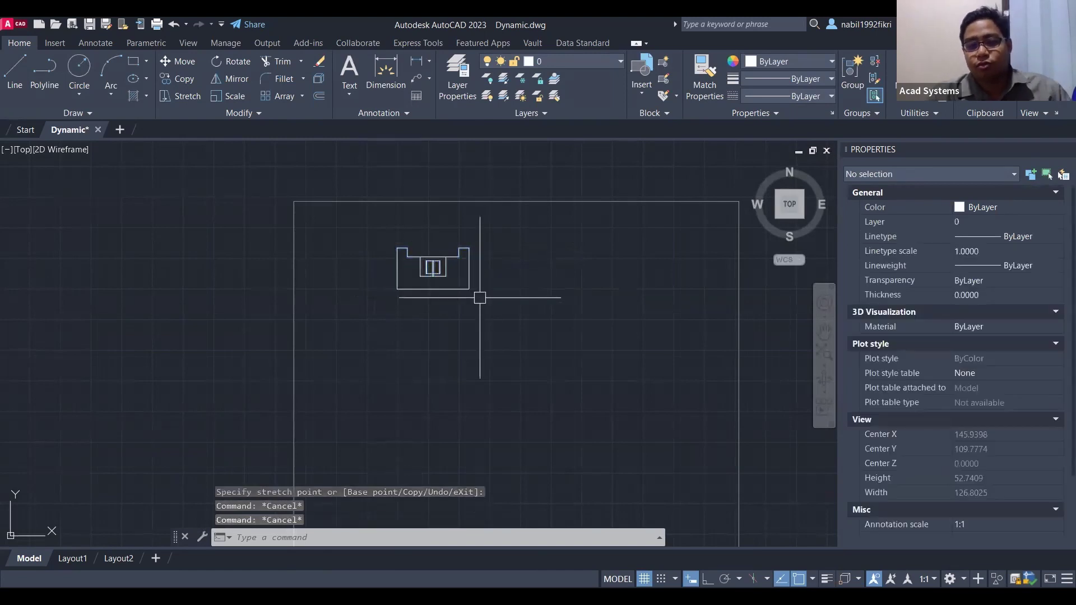
pyautogui.press('Escape')
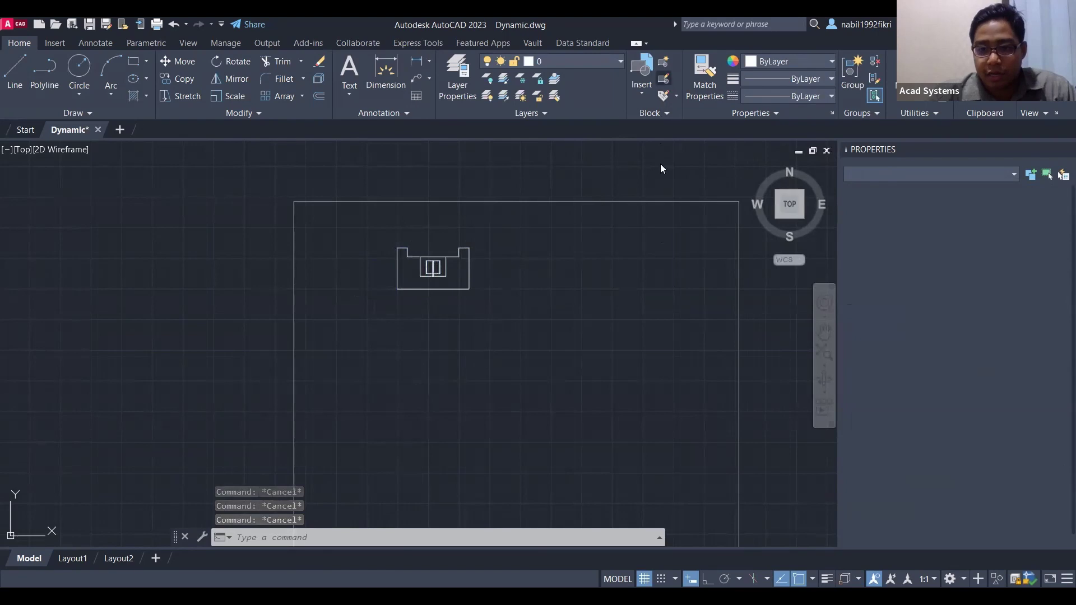
# Open the Turbine front 2 definition in the Block Editor
pyautogui.click(682, 397)
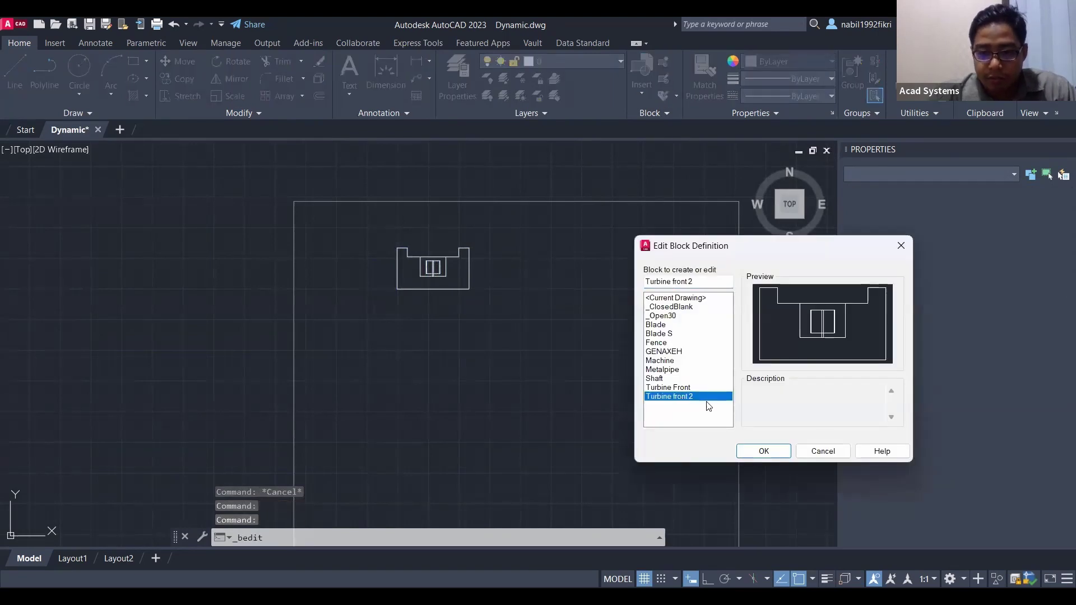
pyautogui.click(773, 456)
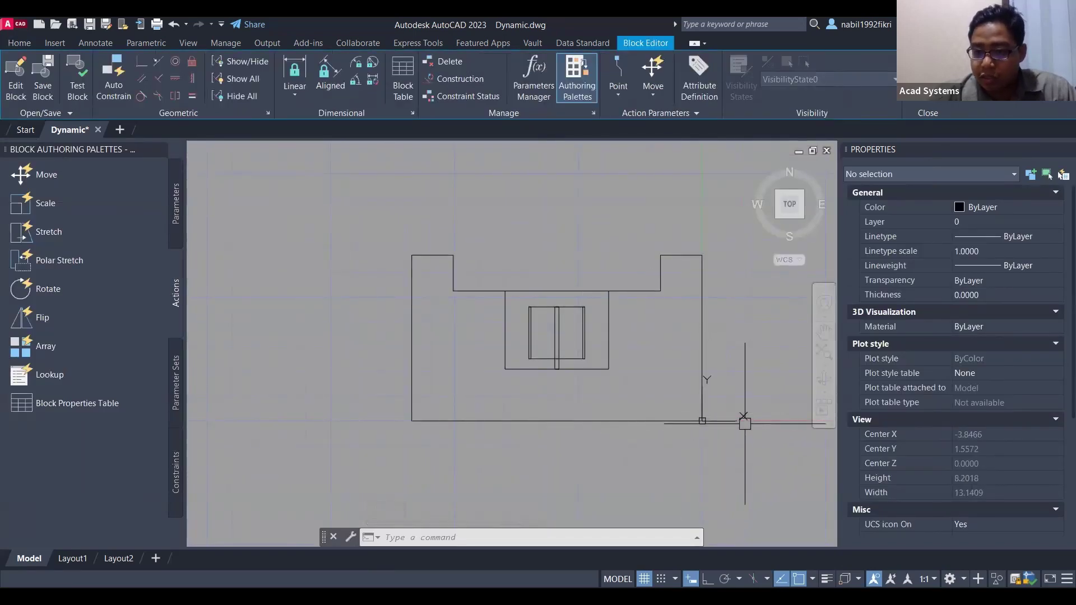
pyautogui.moveTo(589, 342); pyautogui.dragTo(477, 318, button='middle')
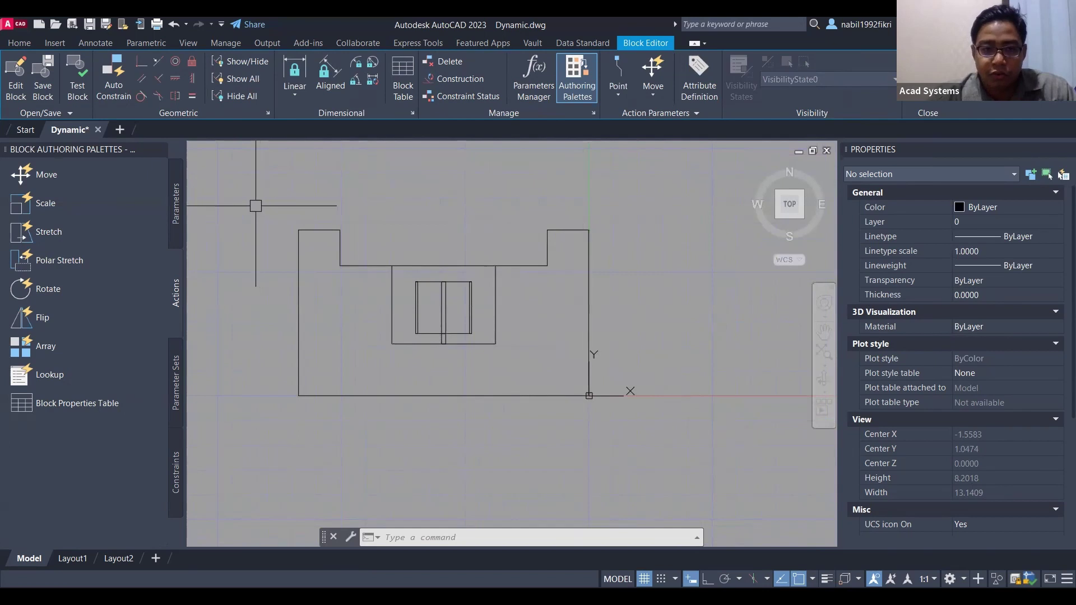
# Move all the turbine geometry so its upper-right corner lies on the origin, and close the editor saving the changes to Turbine front 2
pyautogui.click(250, 206)
pyautogui.click(612, 418)
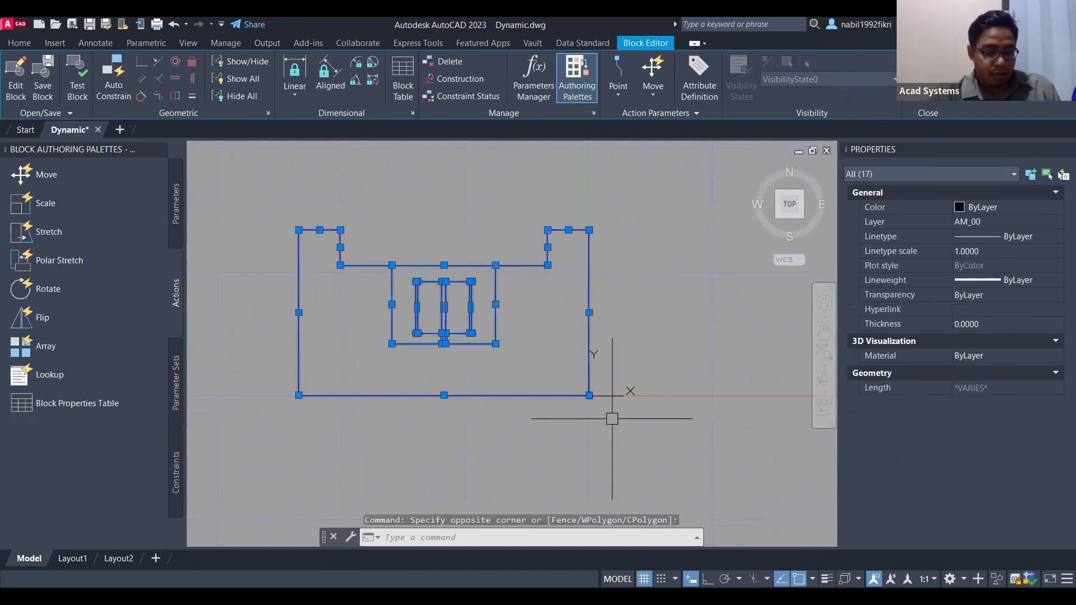
pyautogui.write('M')
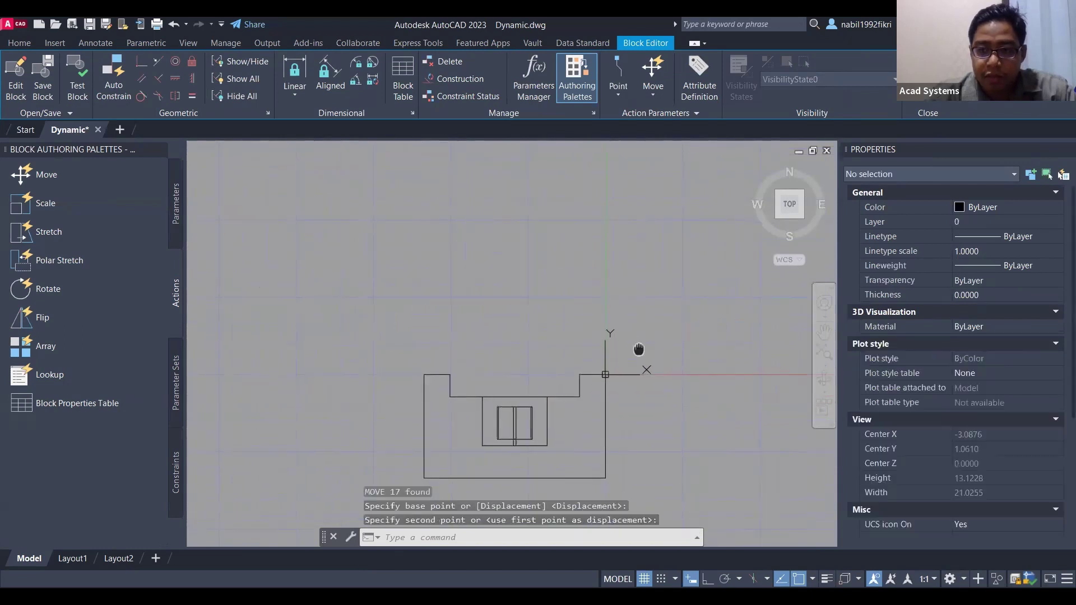
pyautogui.moveTo(639, 351); pyautogui.dragTo(617, 283, button='middle')
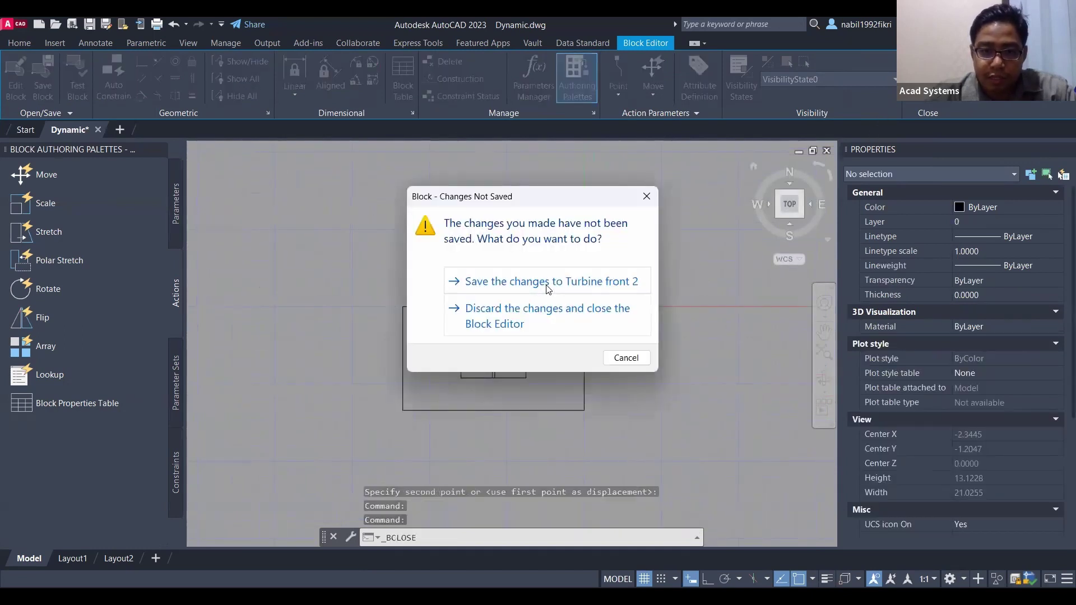
pyautogui.click(538, 282)
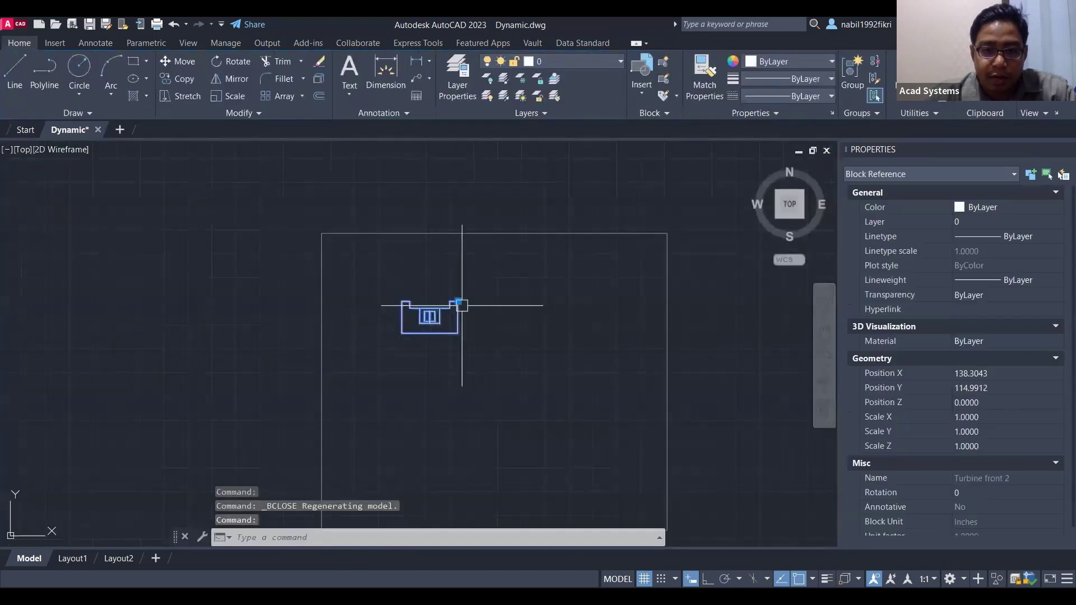
pyautogui.scroll(3, 449, 293)
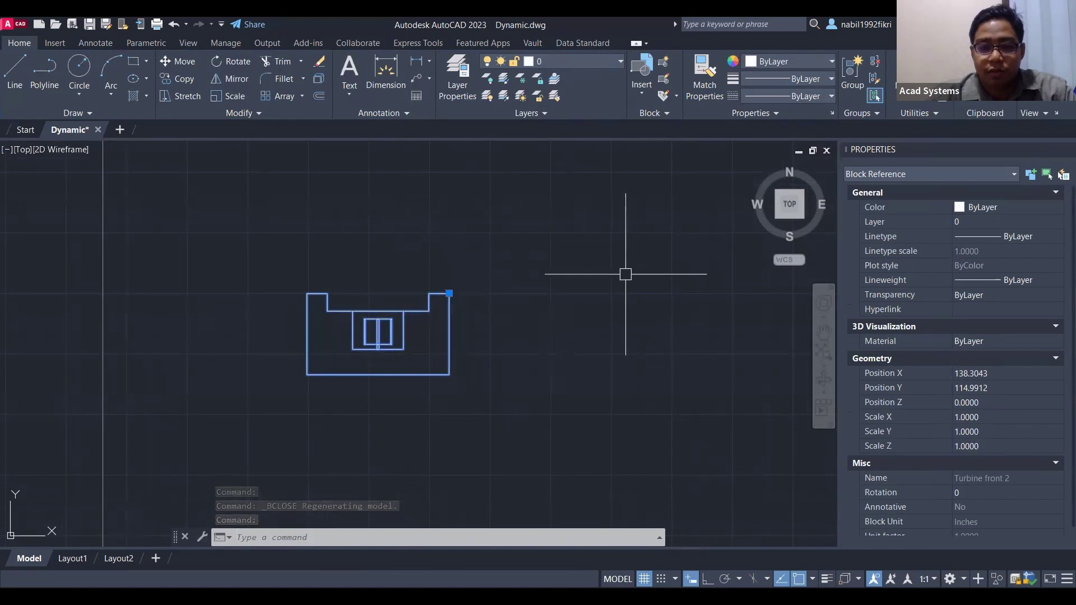
pyautogui.scroll(-2, 619, 271)
pyautogui.scroll(-2, 448, 244)
pyautogui.scroll(2, 510, 286)
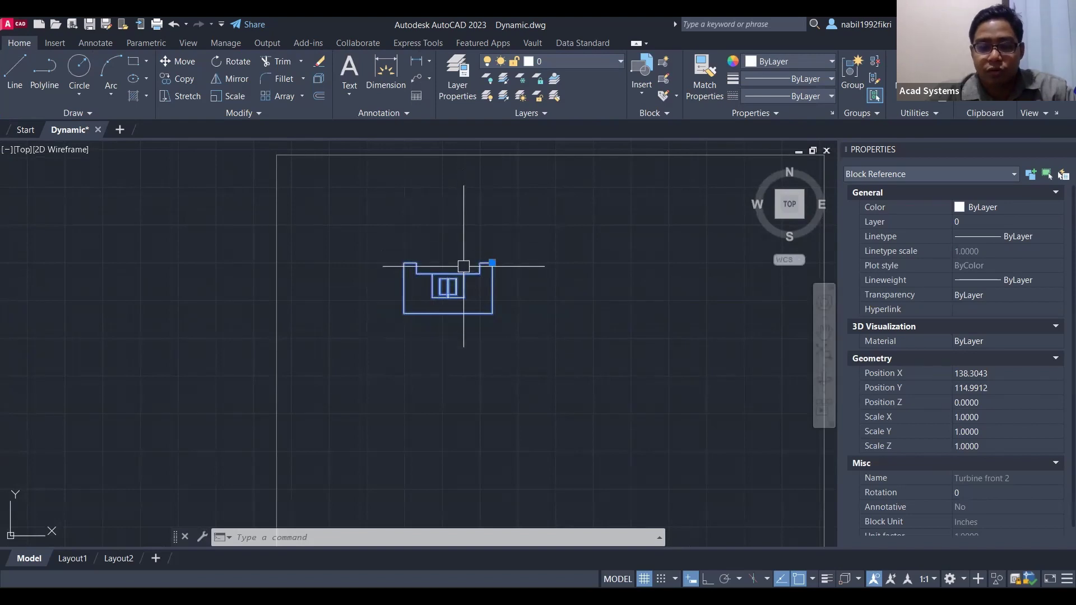
pyautogui.scroll(-2, 493, 289)
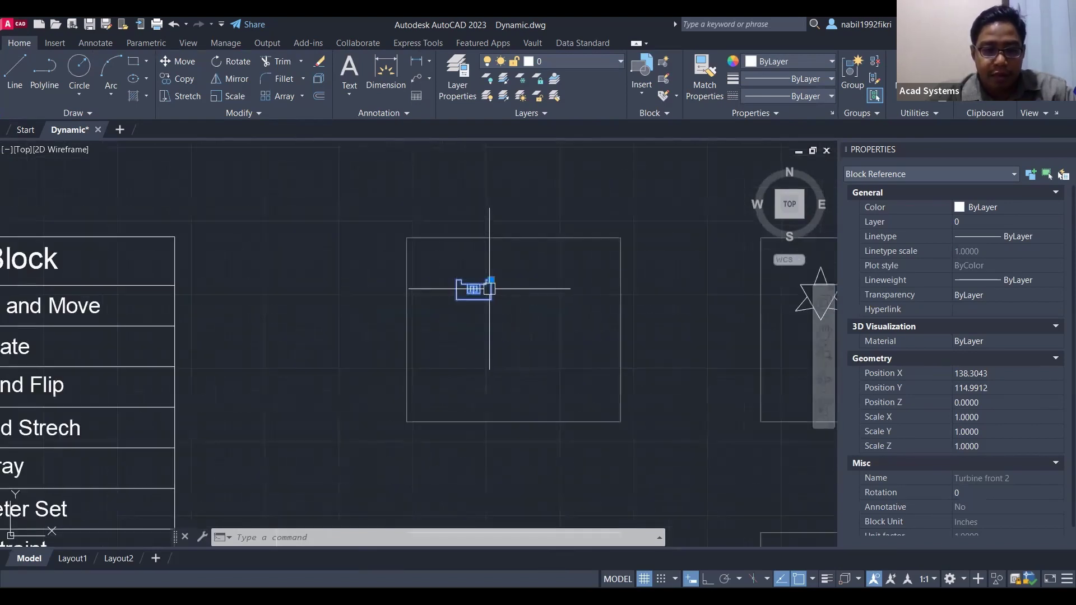
pyautogui.scroll(4, 481, 292)
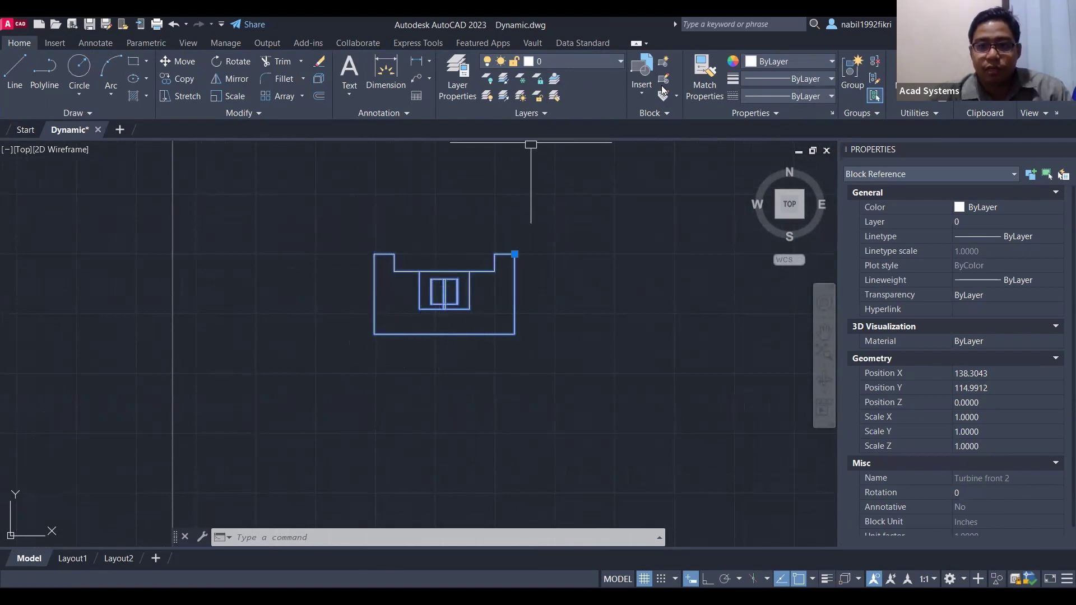
# Reopen the selected Turbine front 2 block in the Block Editor
pyautogui.click(662, 82)
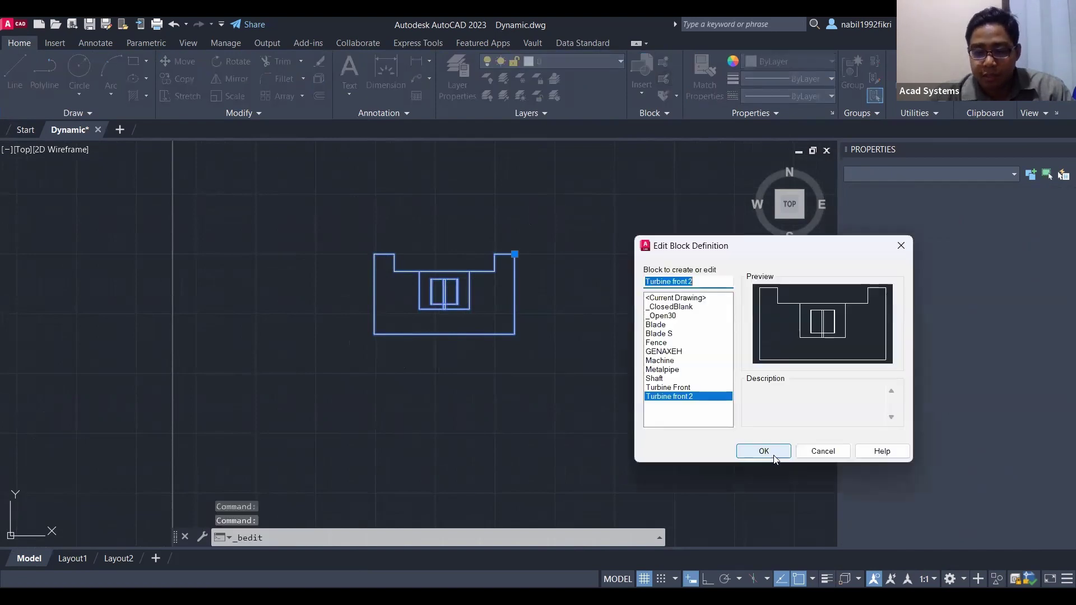
pyautogui.click(775, 454)
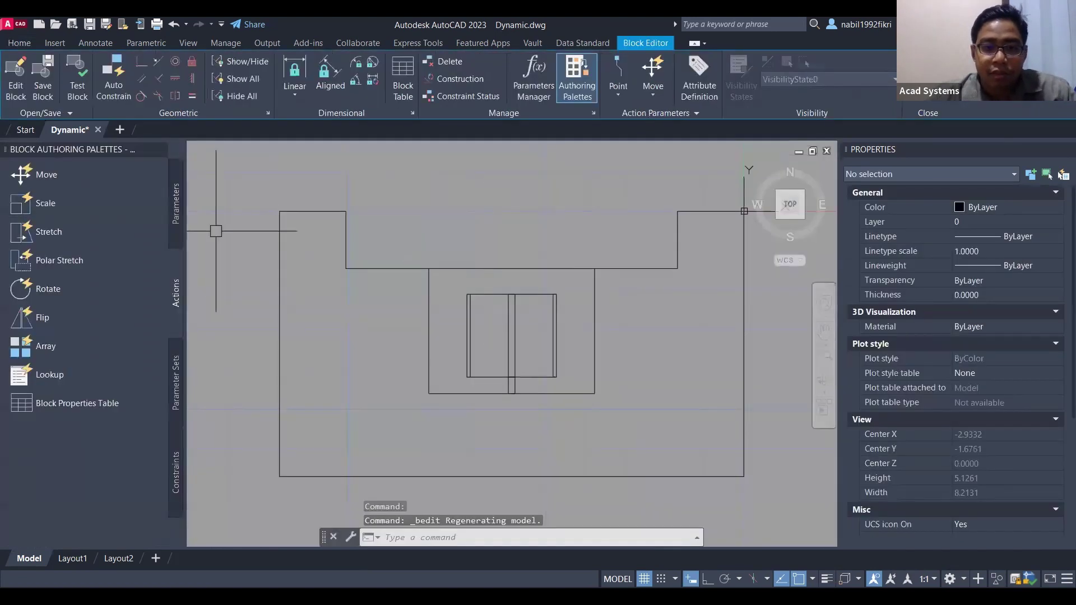
pyautogui.scroll(-2, 285, 236)
pyautogui.moveTo(339, 246); pyautogui.dragTo(400, 272, button='middle')
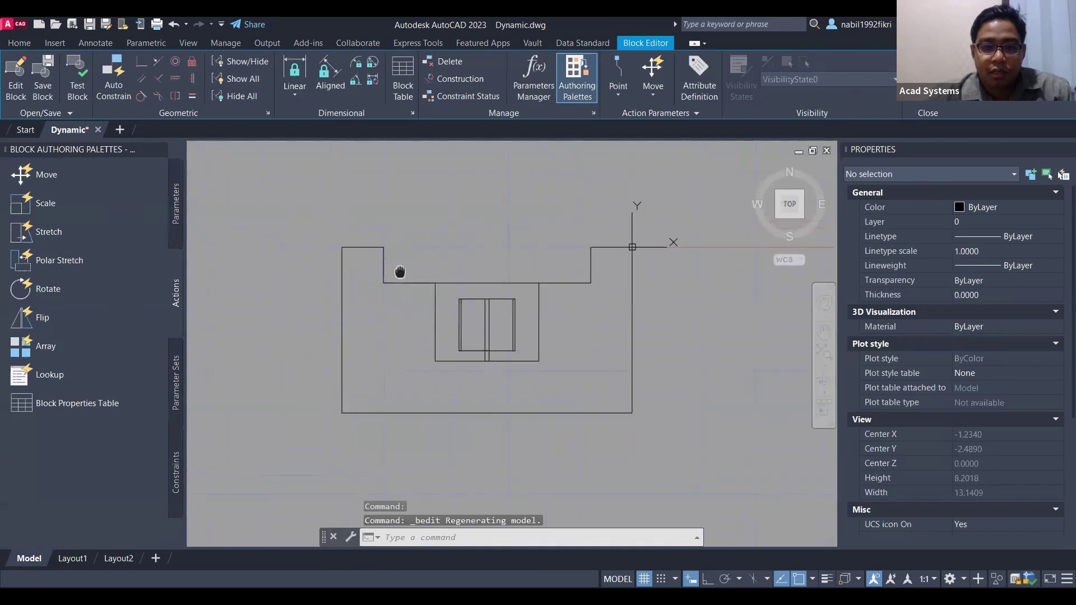
# Move all the turbine geometry as one selection to a spot up and to the right of the origin
pyautogui.scroll(-2, 441, 262)
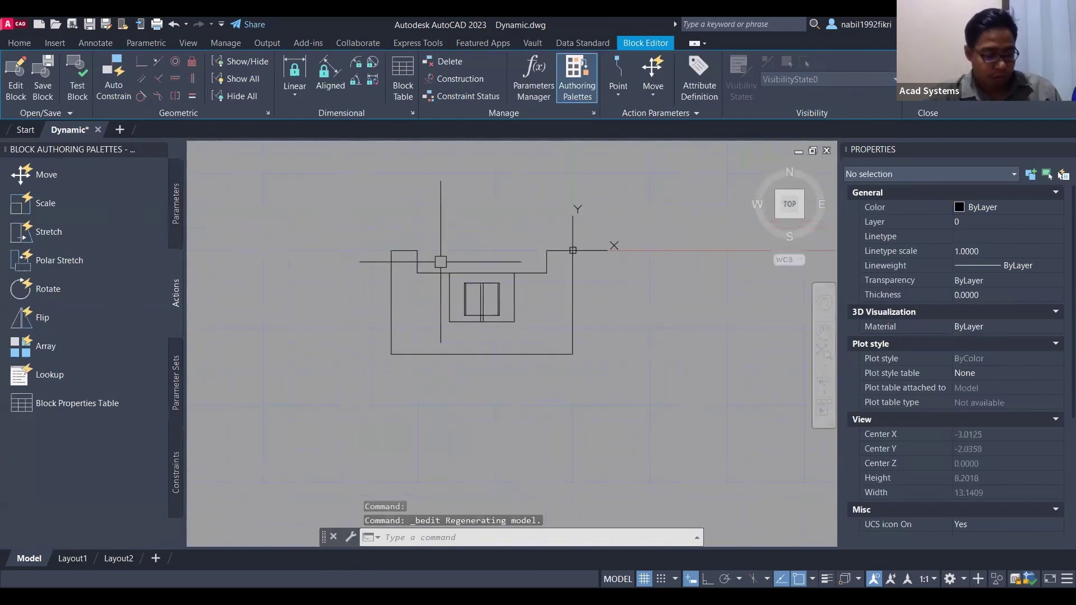
pyautogui.scroll(-2, 463, 258)
pyautogui.click(387, 222)
pyautogui.click(576, 352)
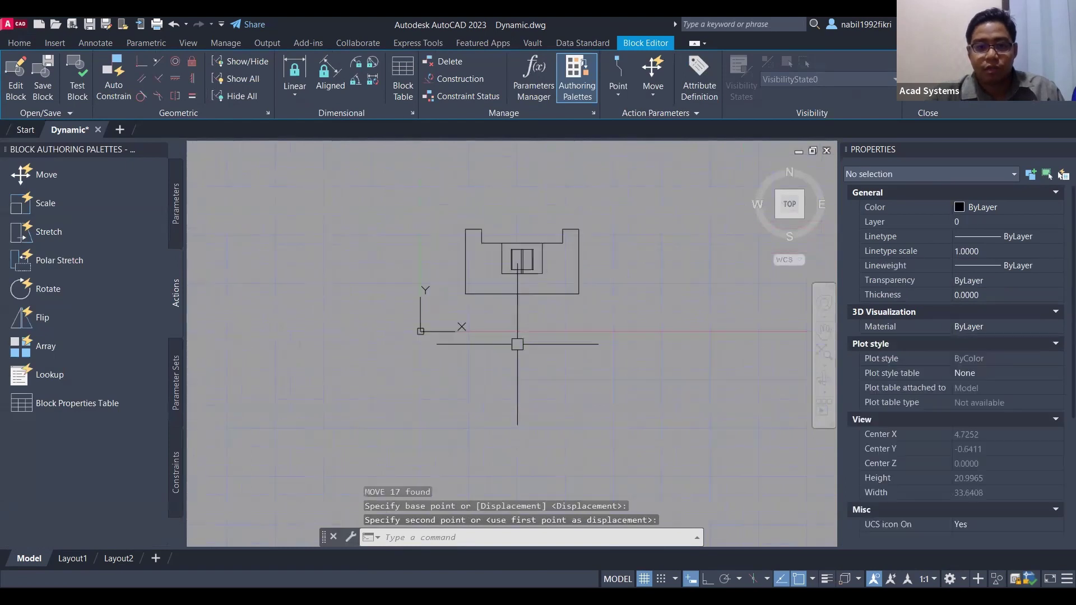
pyautogui.scroll(2, 383, 320)
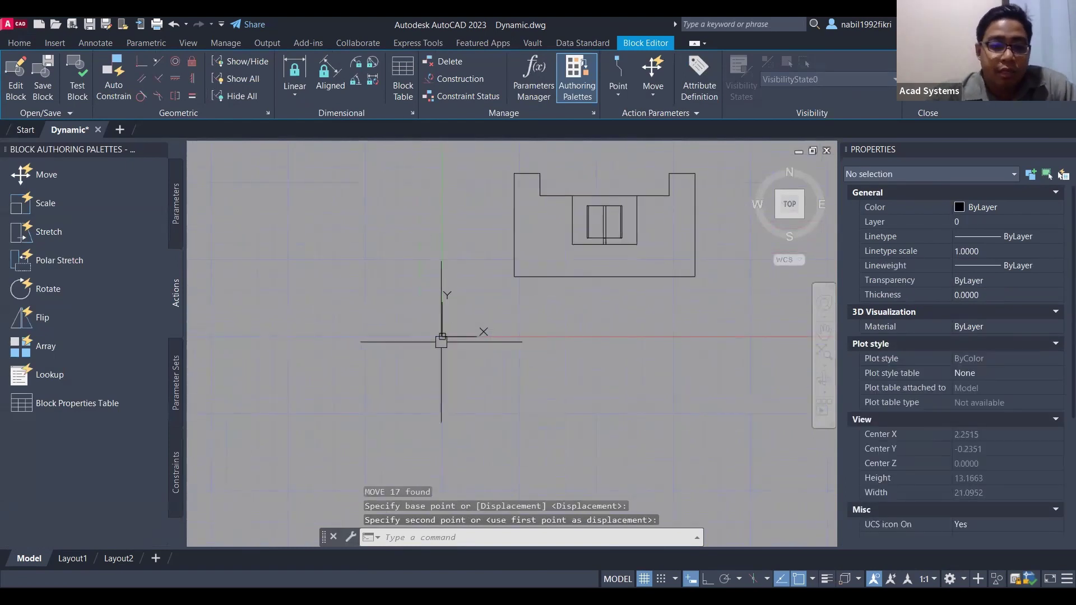
pyautogui.moveTo(438, 339); pyautogui.dragTo(314, 408, button='middle')
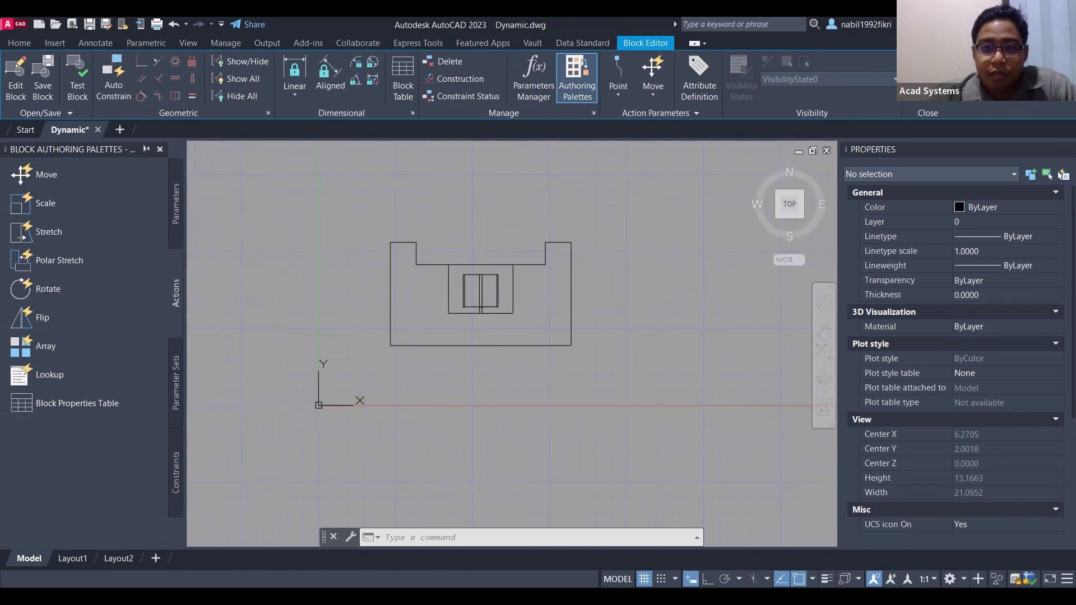
# Hide all palettes, bring back only the Block Authoring Palettes, and look over its Actions and Parameters sets
pyautogui.hotkey('ctrl', 'shift', 'h')
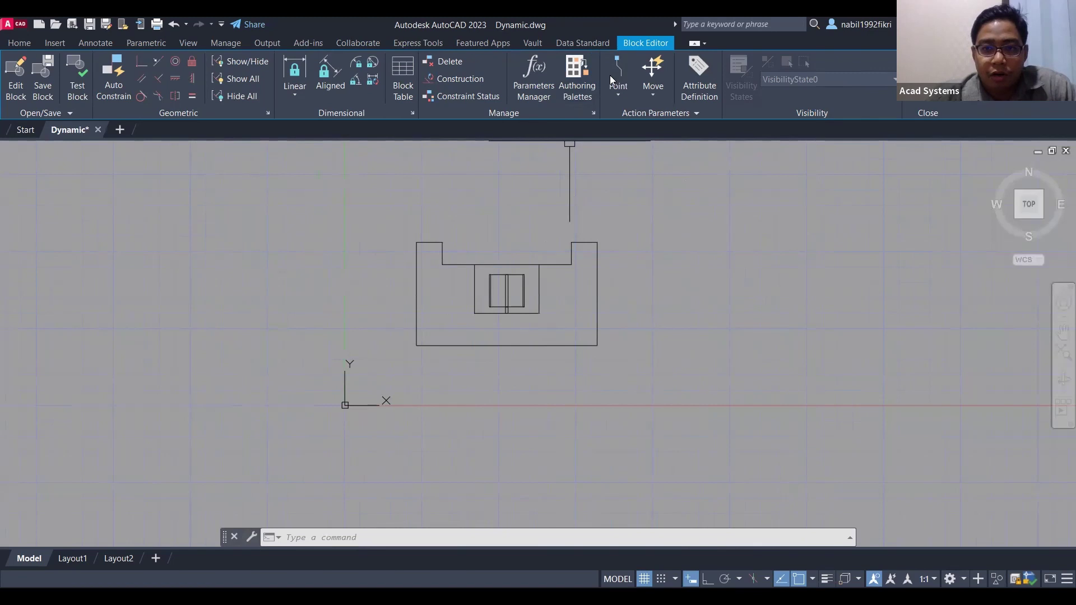
pyautogui.click(577, 88)
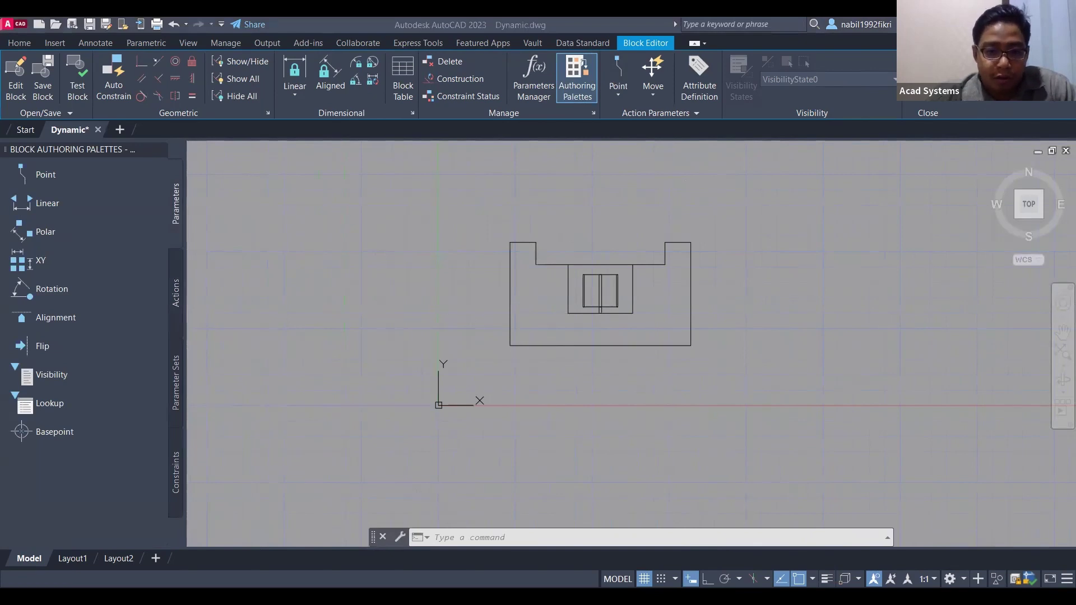
pyautogui.moveTo(452, 335); pyautogui.dragTo(397, 343, button='middle')
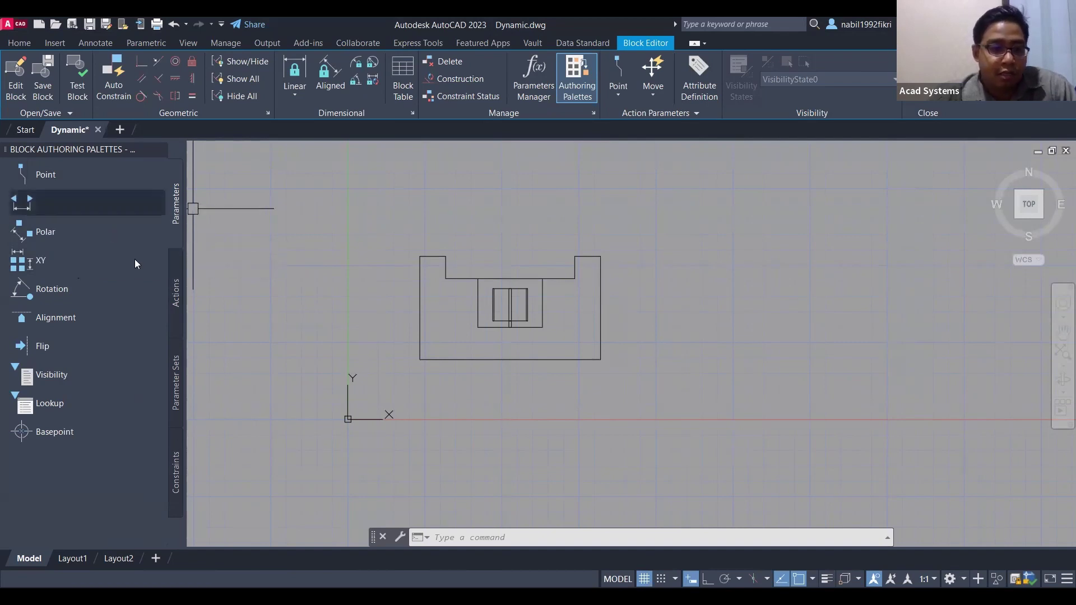
pyautogui.click(177, 292)
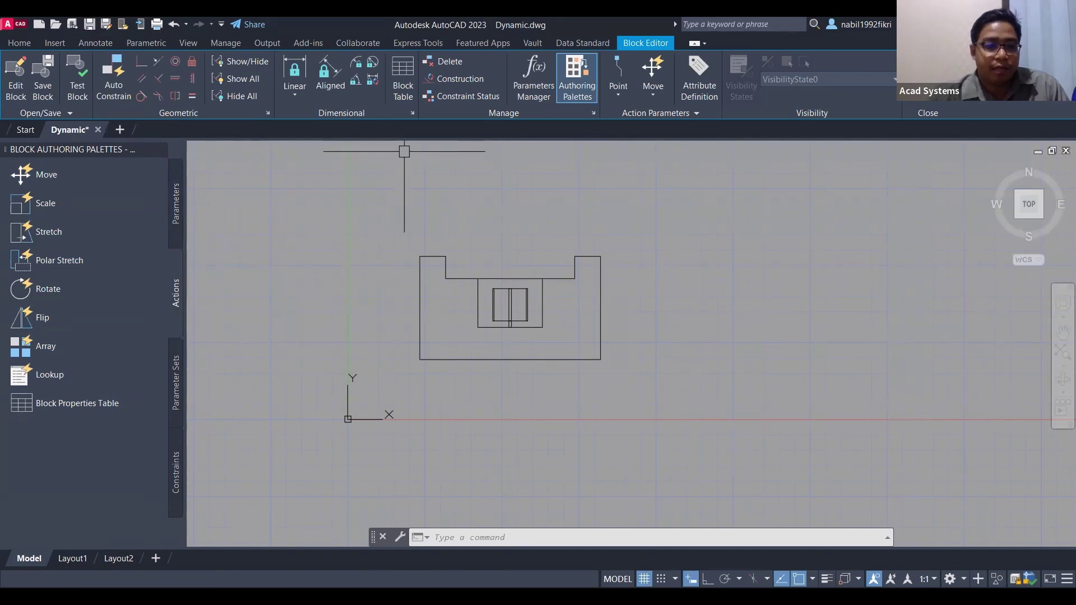
pyautogui.click(176, 221)
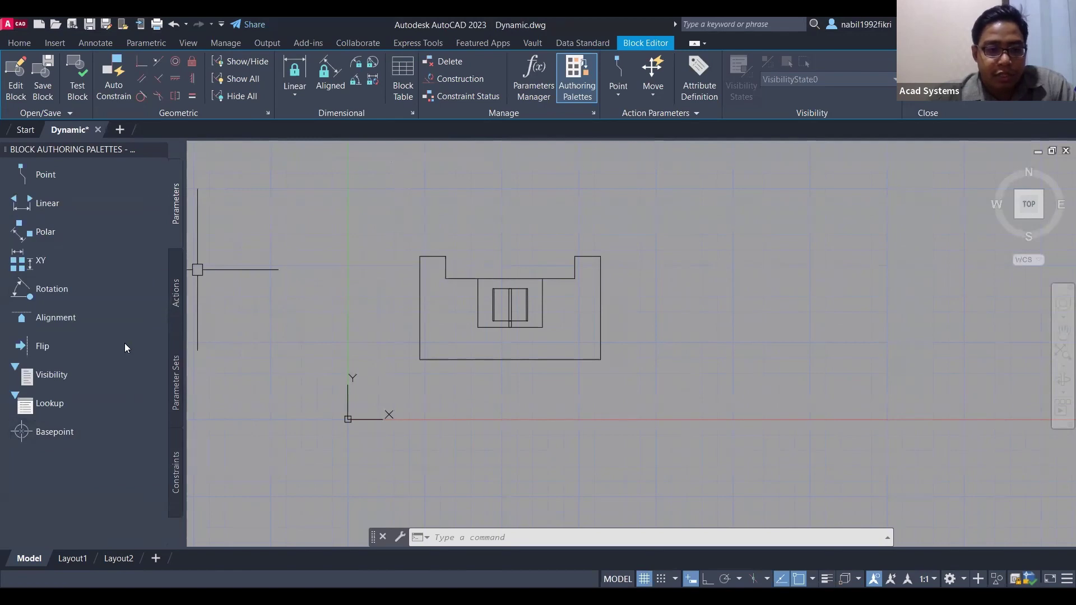
# Add a Basepoint parameter at the midpoint of the turbine's lower edge and close the editor, saving the changes to Turbine front 2
pyautogui.click(23, 433)
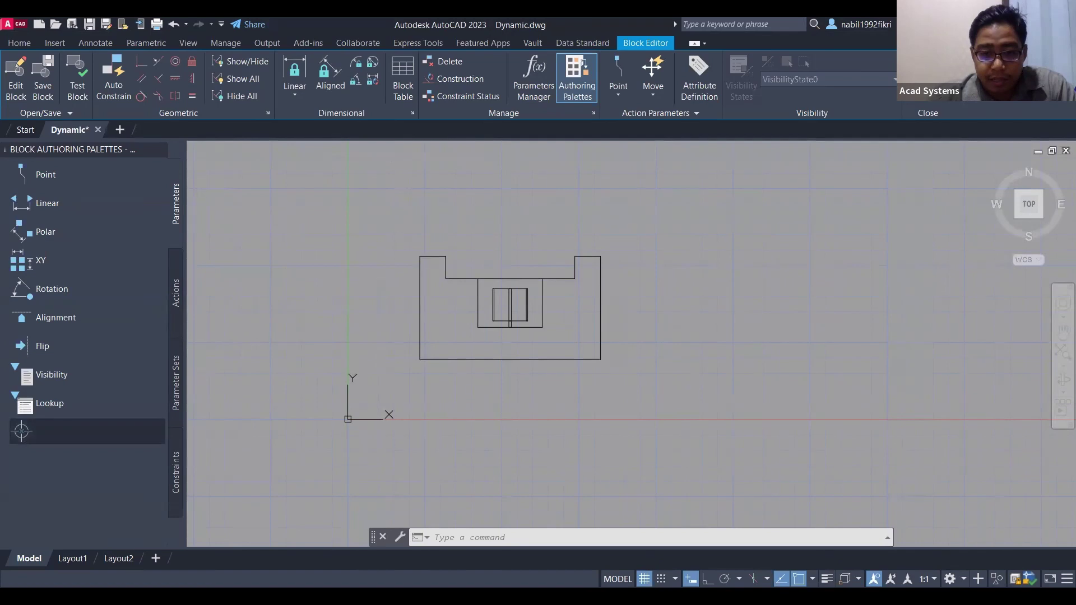
pyautogui.scroll(2, 572, 377)
pyautogui.moveTo(572, 377); pyautogui.dragTo(470, 401, button='middle')
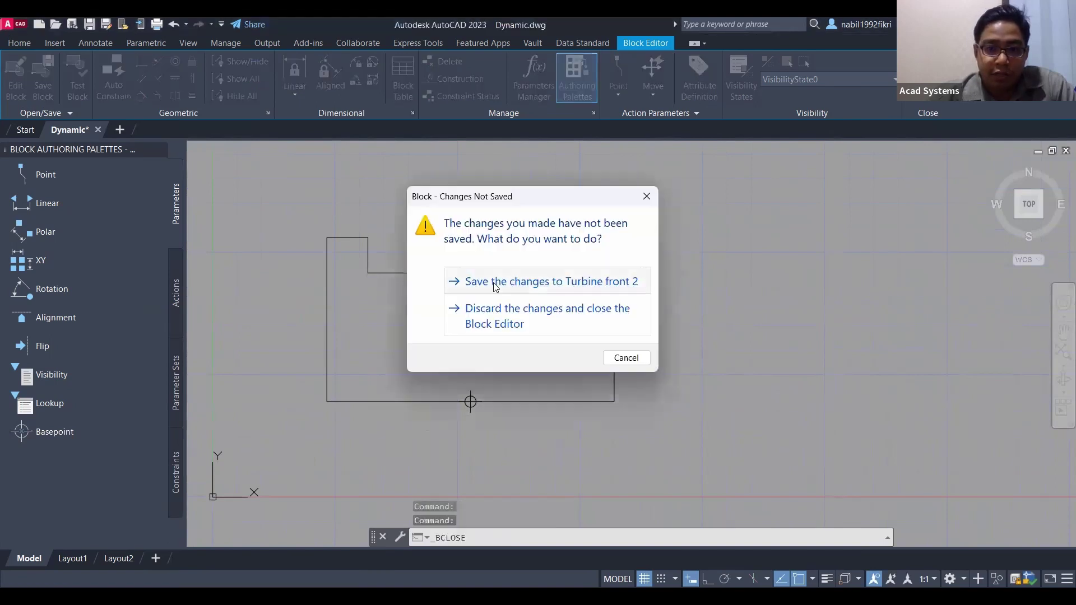
pyautogui.click(588, 276)
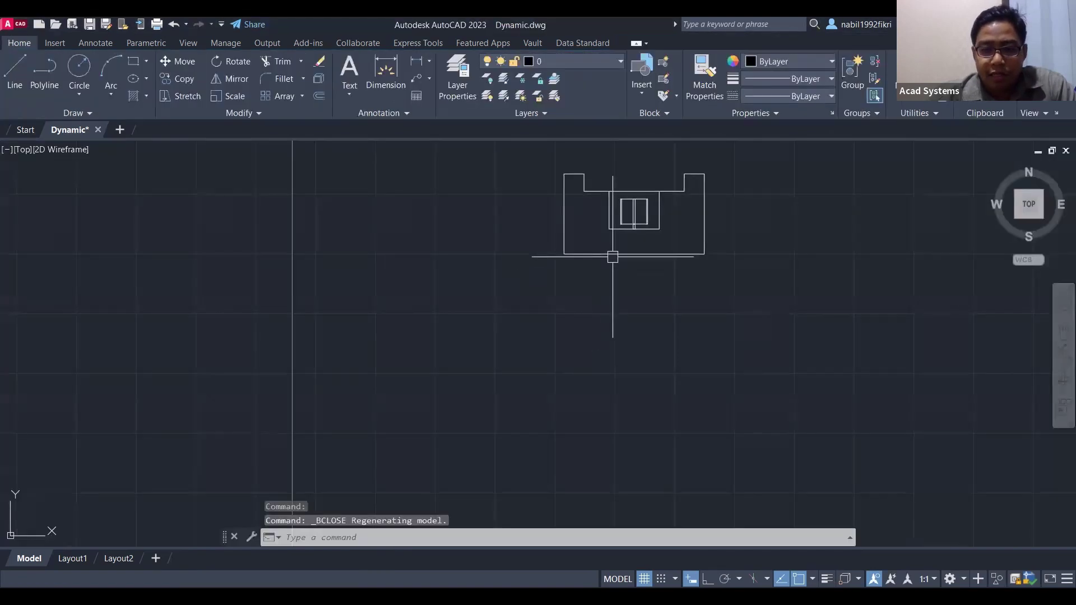
# Select the turbine block in the drawing and reopen its Turbine front 2 definition in the Block Editor
pyautogui.click(613, 257)
pyautogui.moveTo(612, 257); pyautogui.dragTo(436, 347, button='middle')
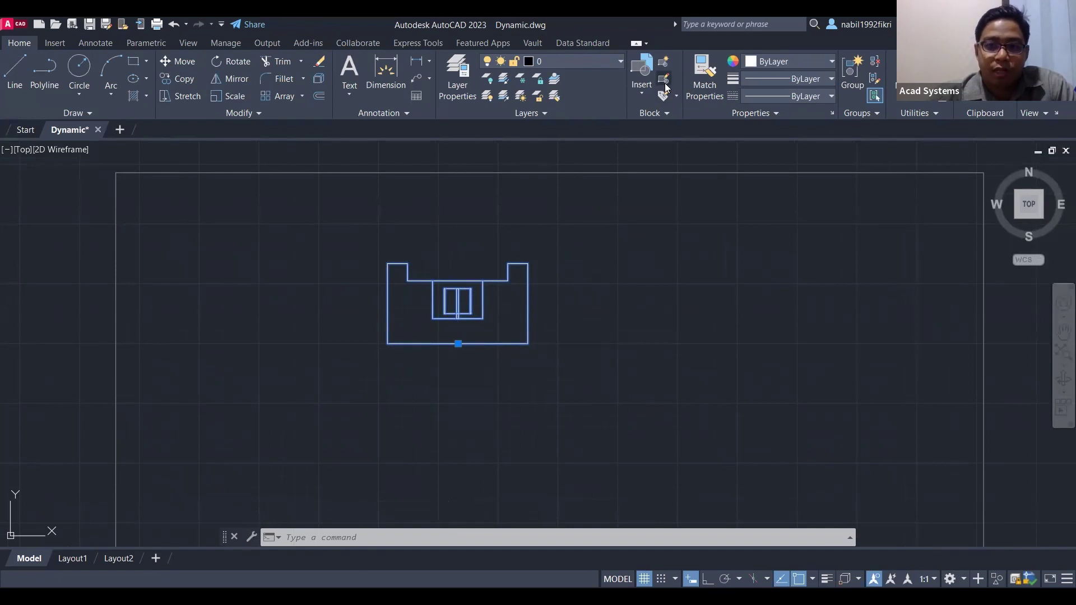
pyautogui.click(763, 452)
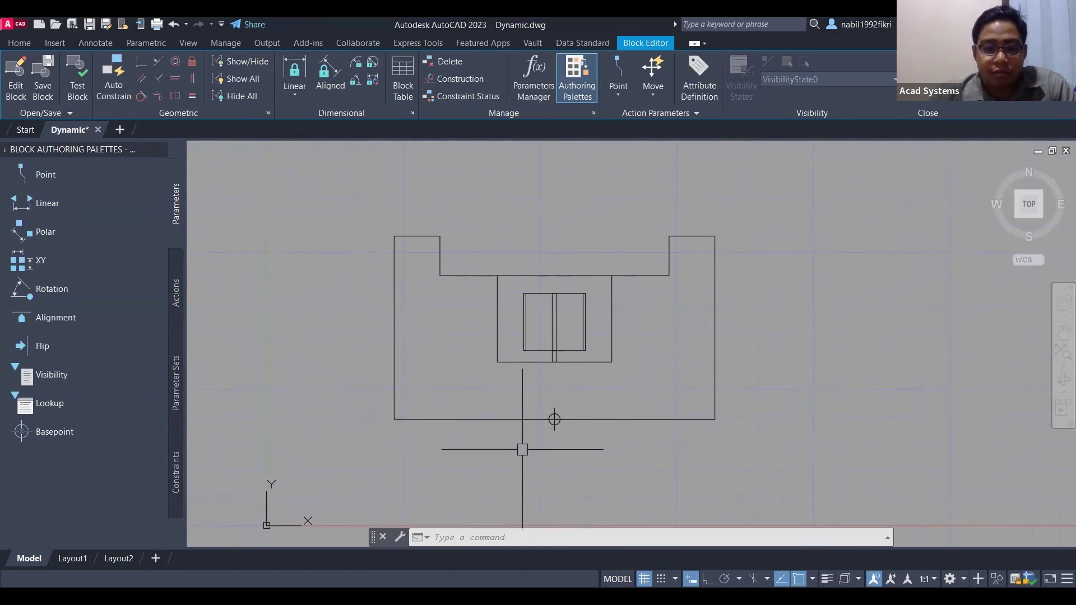
# Delete the existing basepoint parameter, add a new one at the midpoint of the recess's horizontal edge, and close the editor with the changes saved
pyautogui.click(63, 435)
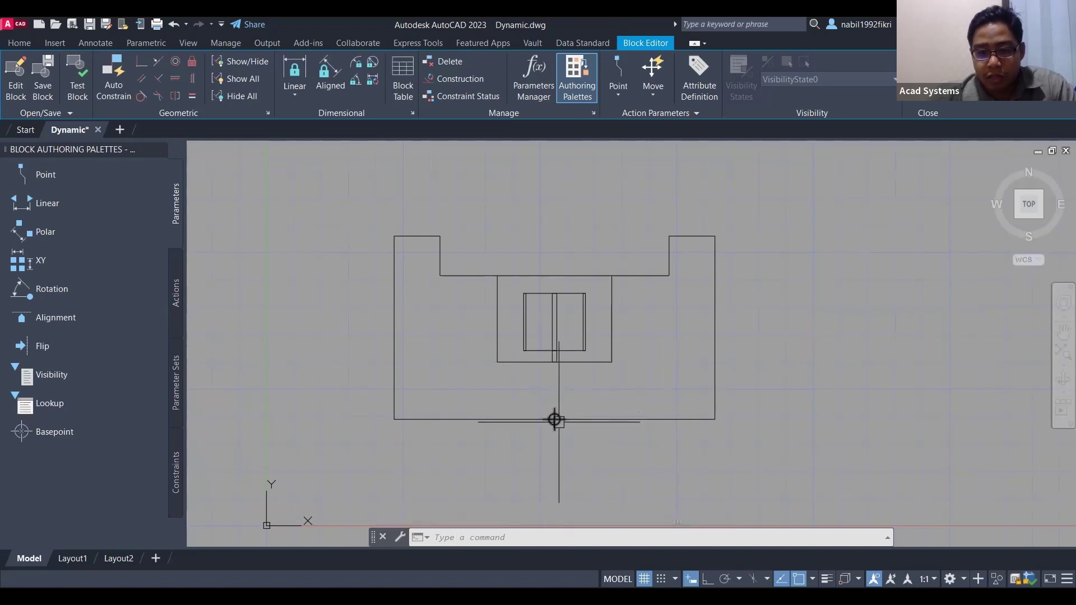
pyautogui.click(555, 419)
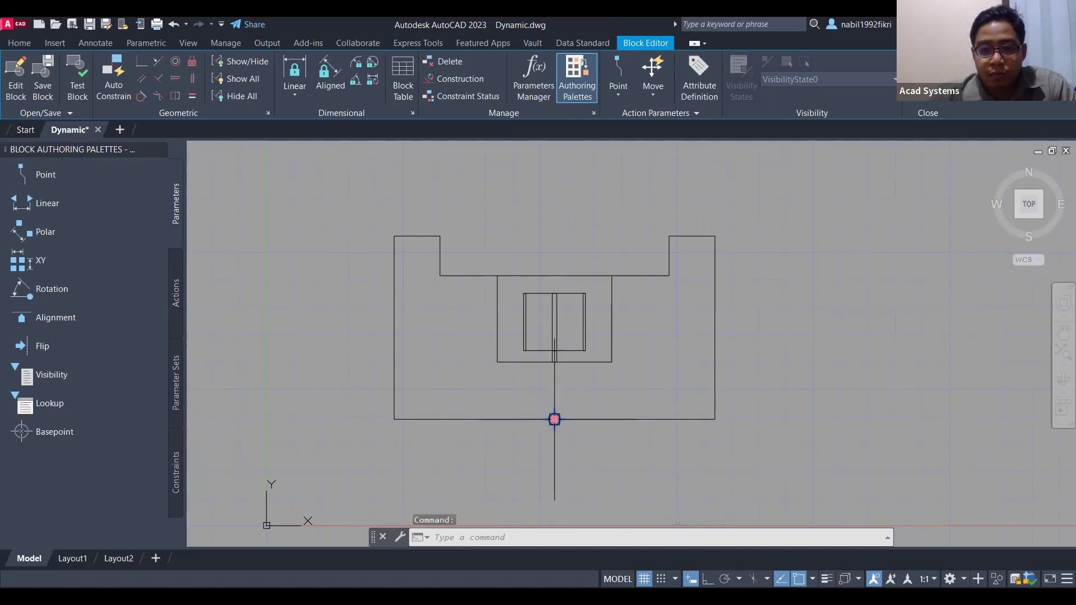
pyautogui.click(554, 419)
pyautogui.click(669, 275)
pyautogui.click(650, 263)
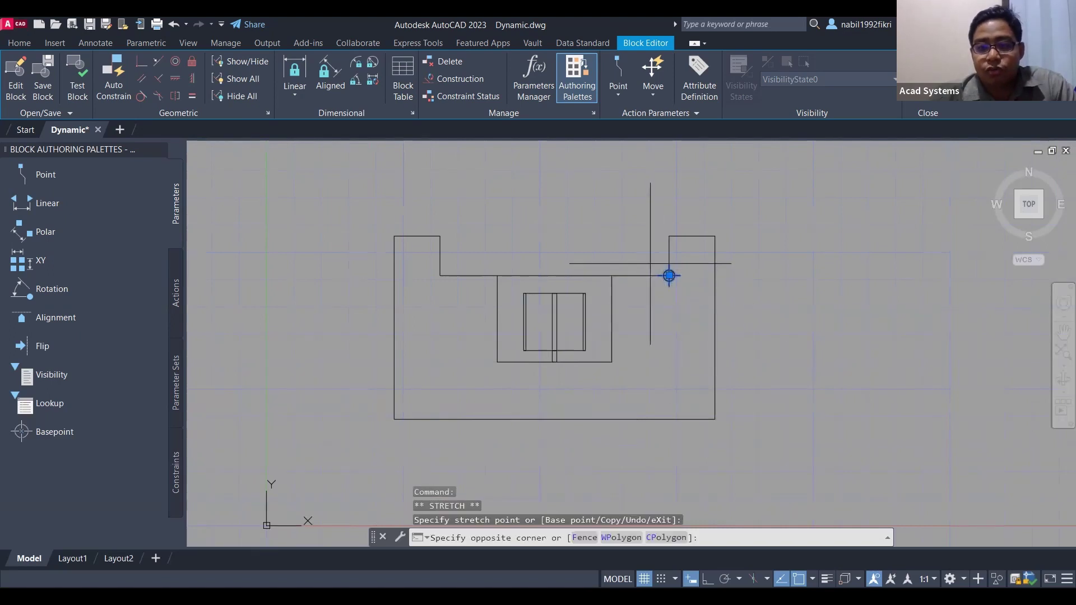
pyautogui.press('Delete')
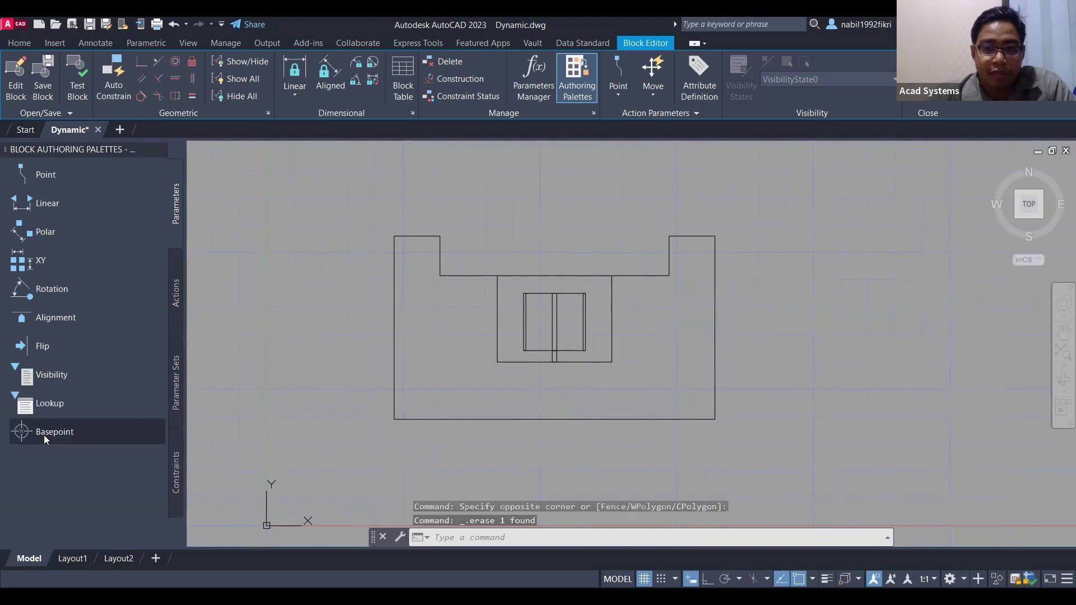
pyautogui.click(43, 435)
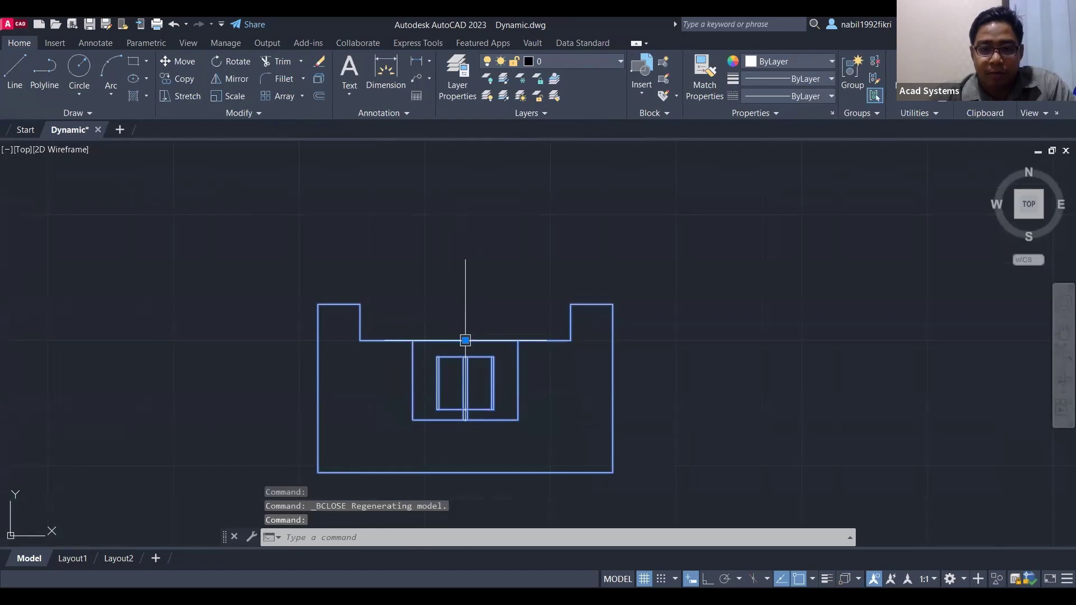
# Move the turbine block by its base-point grip, snapping it to the frame's upper-left corner and finally placing it inside the frame near that corner
pyautogui.click(466, 340)
pyautogui.scroll(-8, 589, 283)
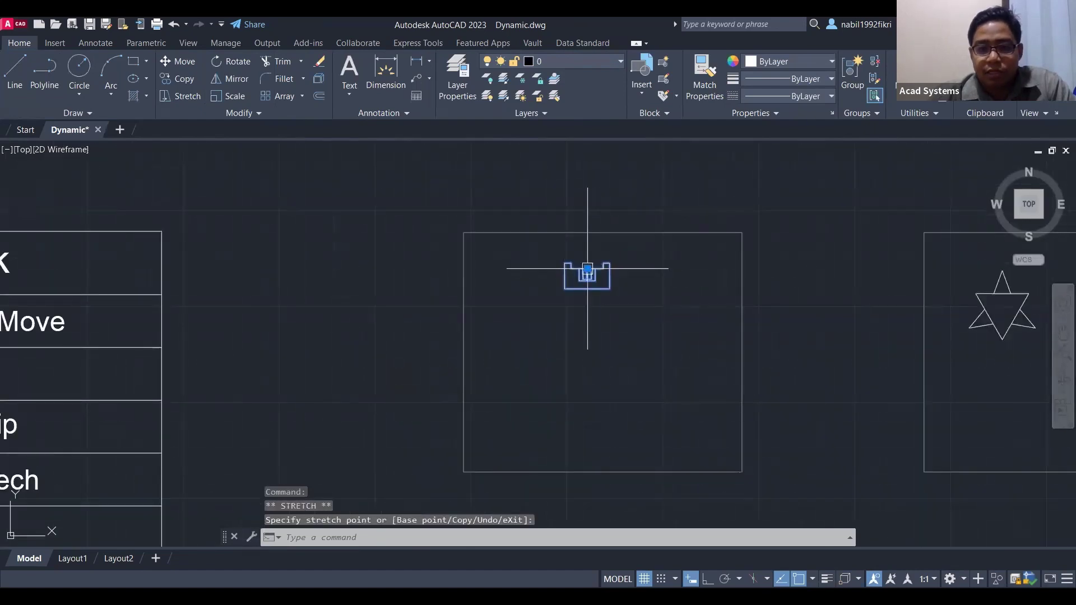
pyautogui.scroll(4, 588, 272)
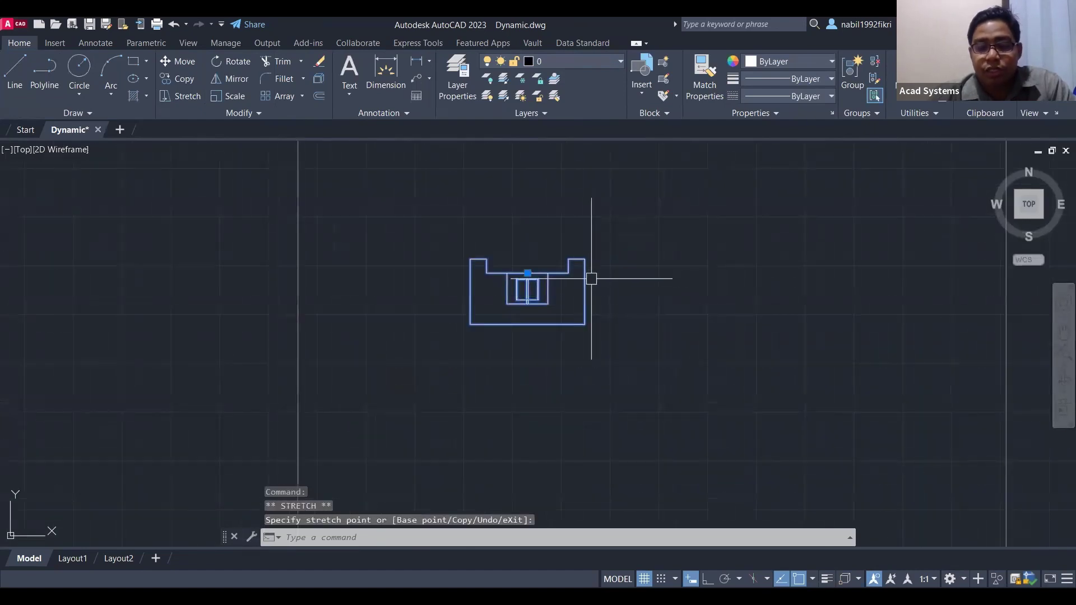
pyautogui.scroll(-4, 642, 278)
pyautogui.scroll(-2, 632, 284)
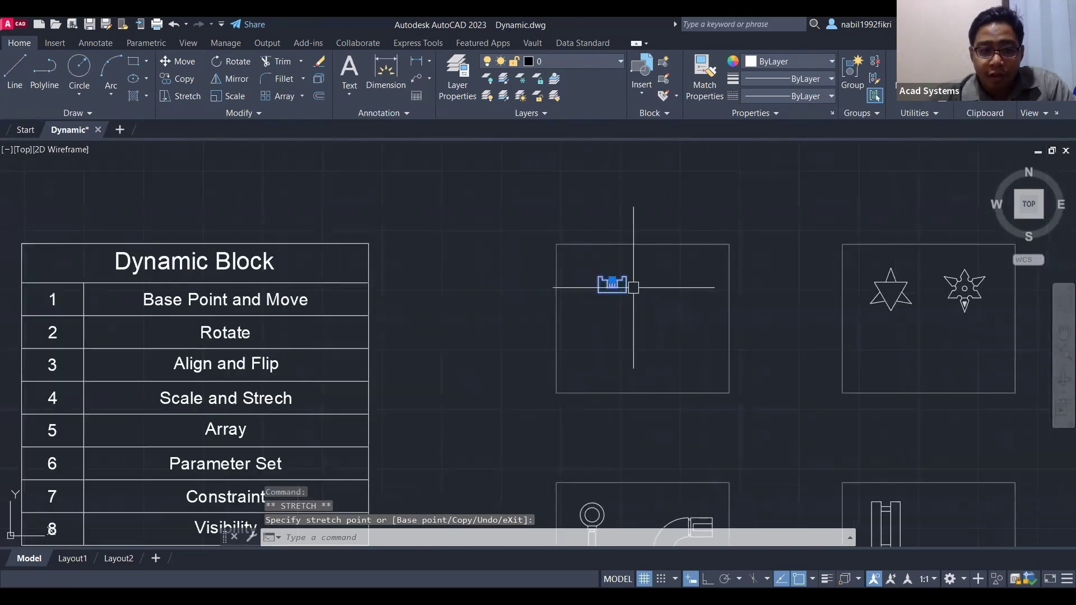
pyautogui.scroll(6, 666, 257)
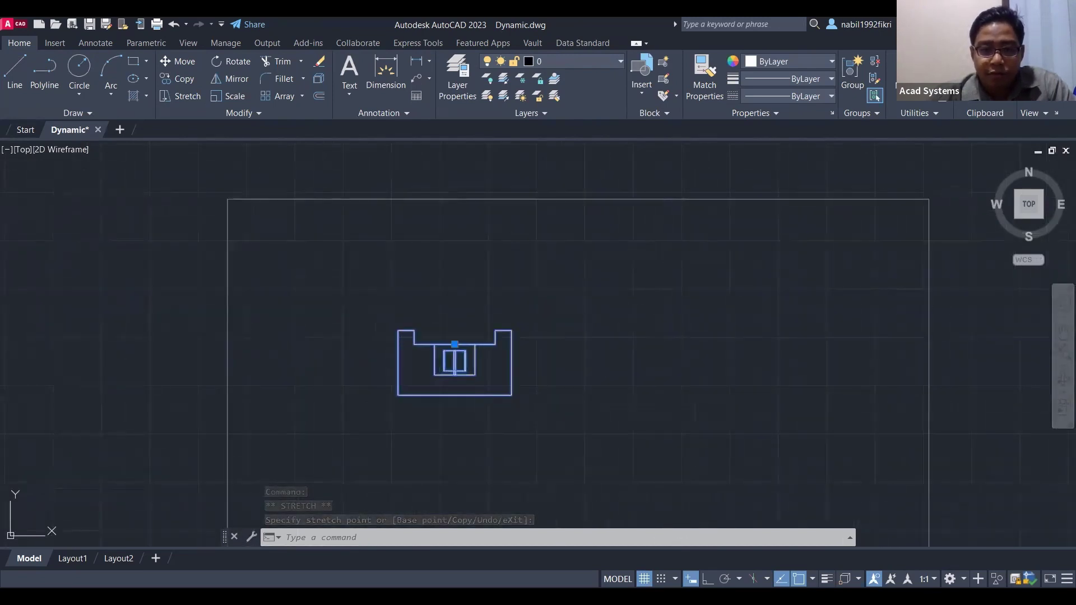
pyautogui.scroll(2, 429, 411)
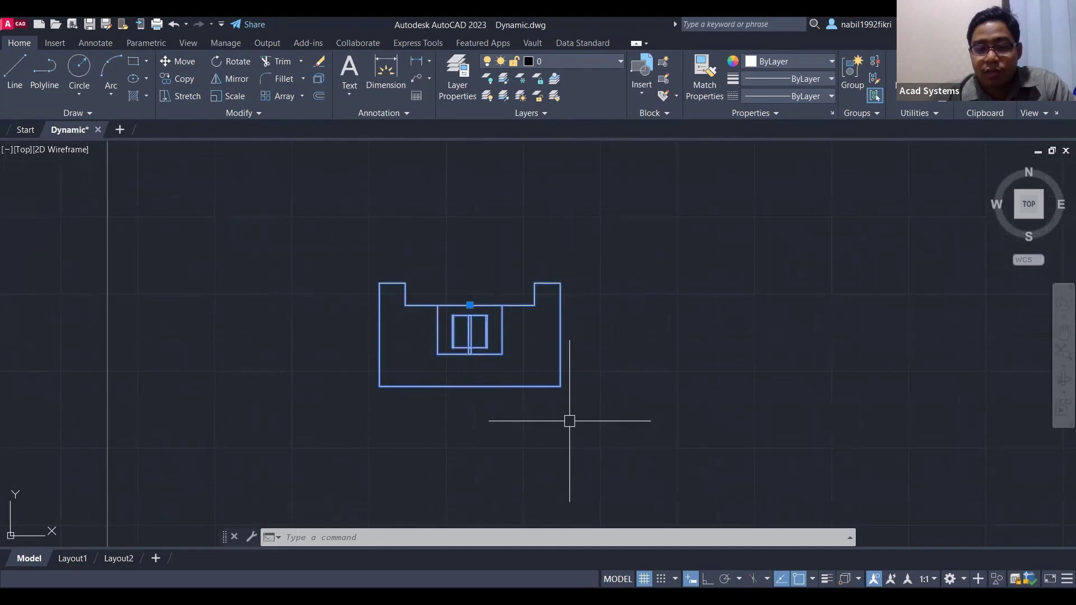
pyautogui.click(469, 305)
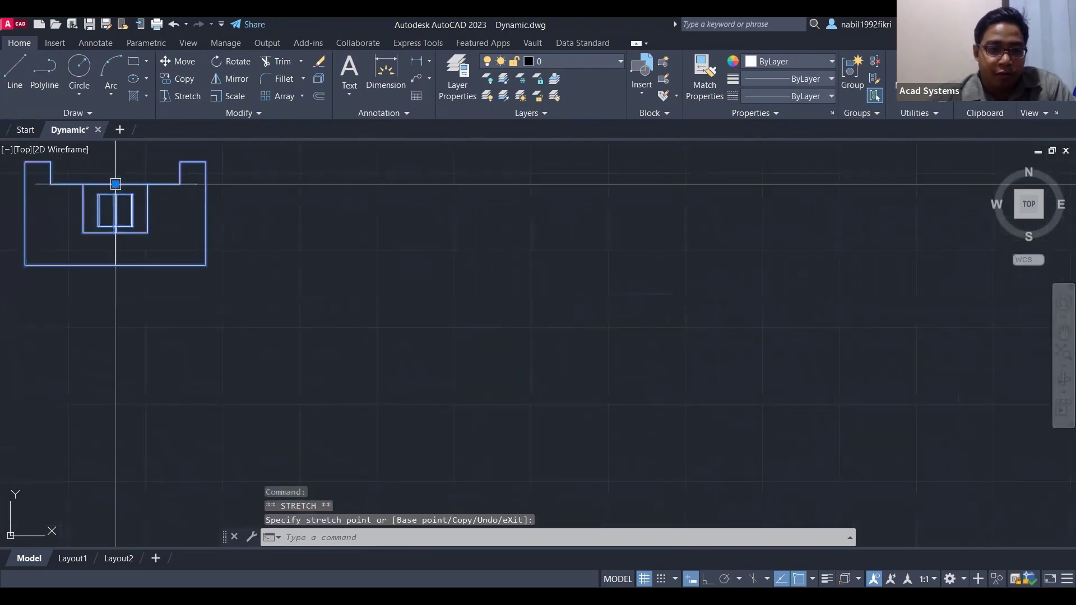
pyautogui.click(115, 184)
pyautogui.click(295, 298)
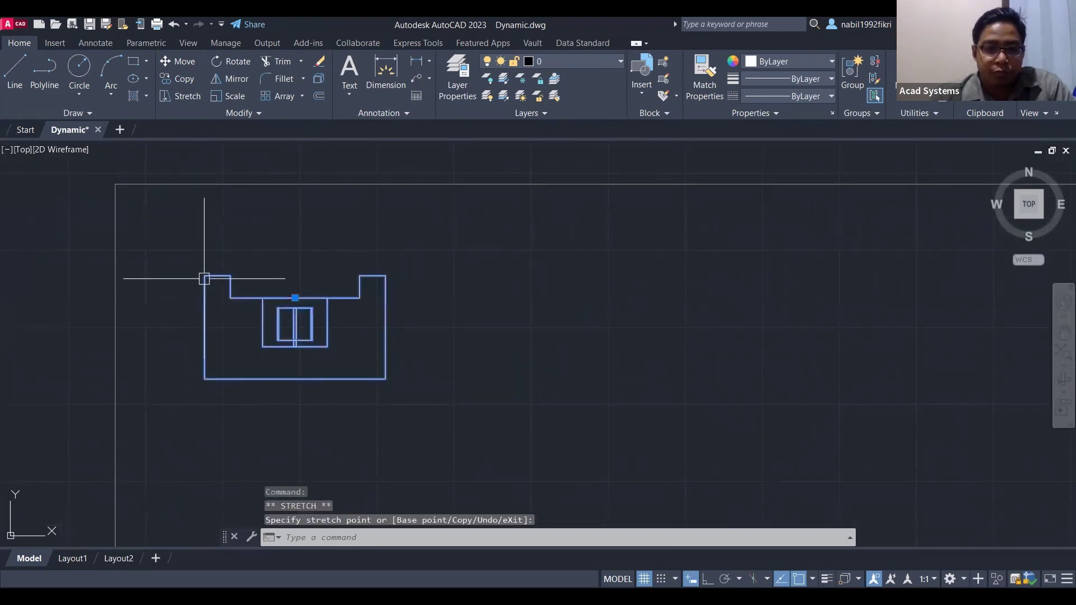
# Reopen the turbine block in the Block Editor and add Point parameters with labels at its four outer corners
pyautogui.scroll(-2, 487, 243)
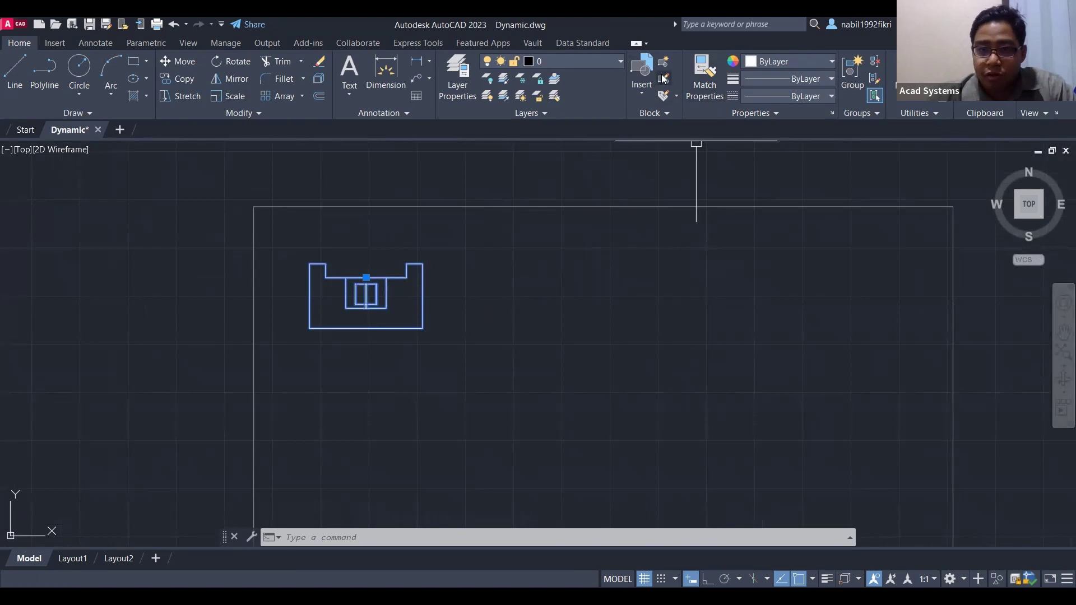
pyautogui.click(774, 452)
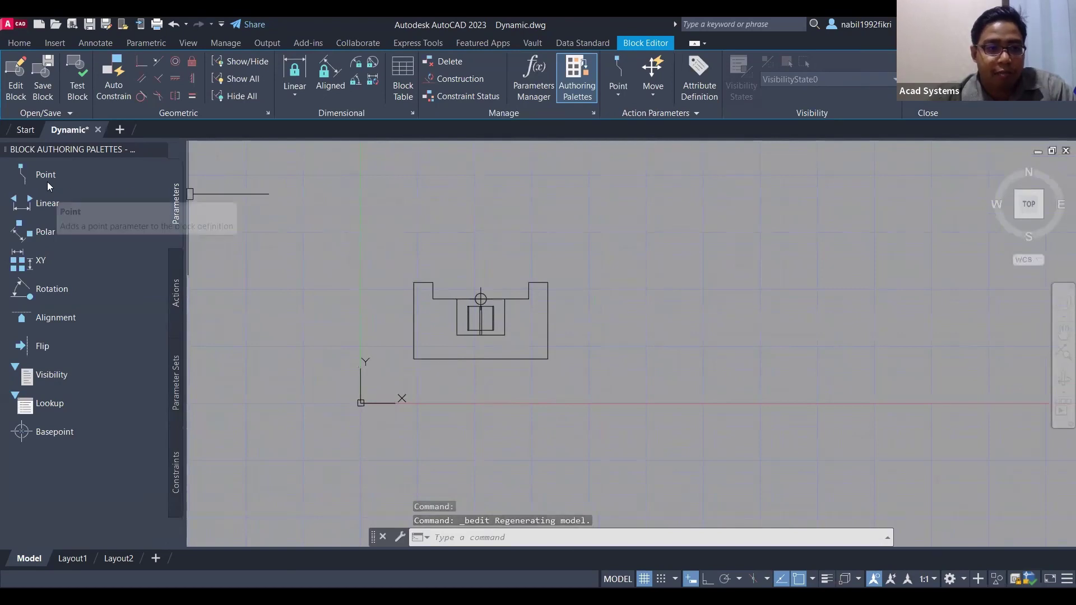
pyautogui.click(90, 260)
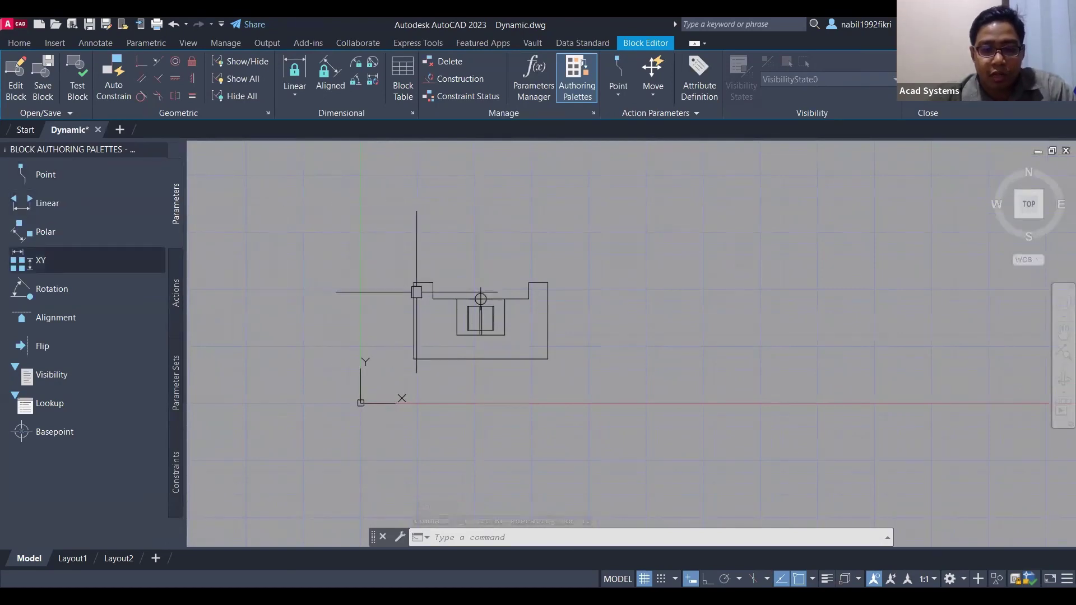
pyautogui.click(59, 175)
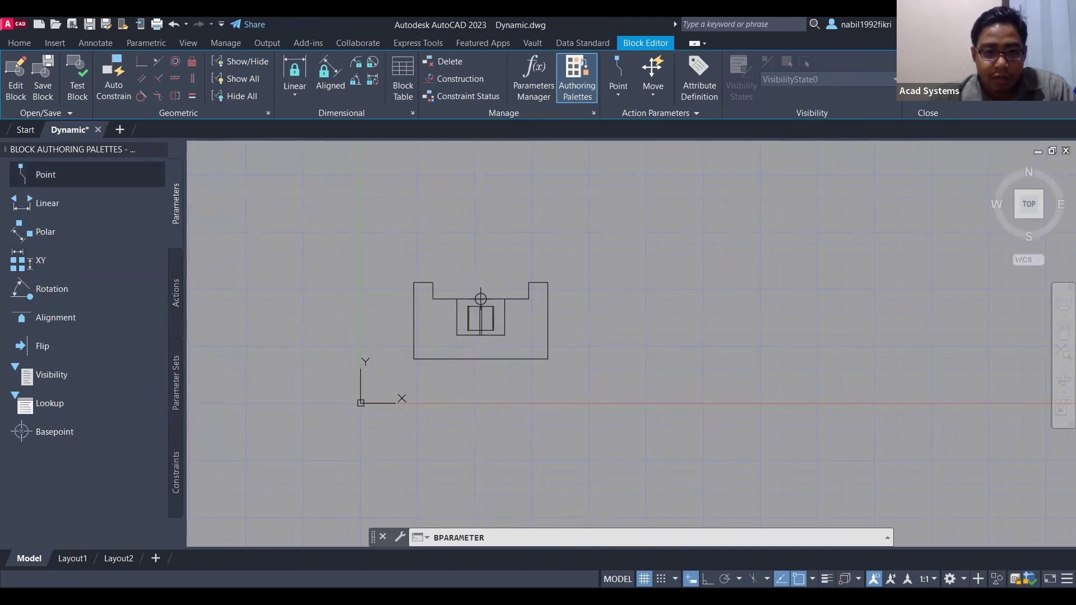
pyautogui.click(413, 283)
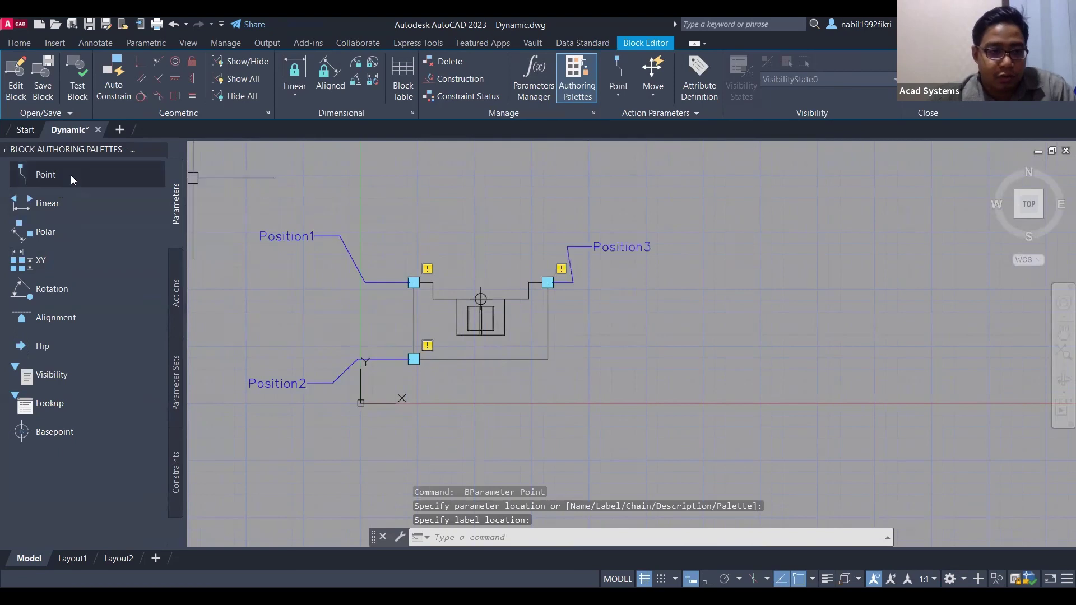
pyautogui.click(82, 176)
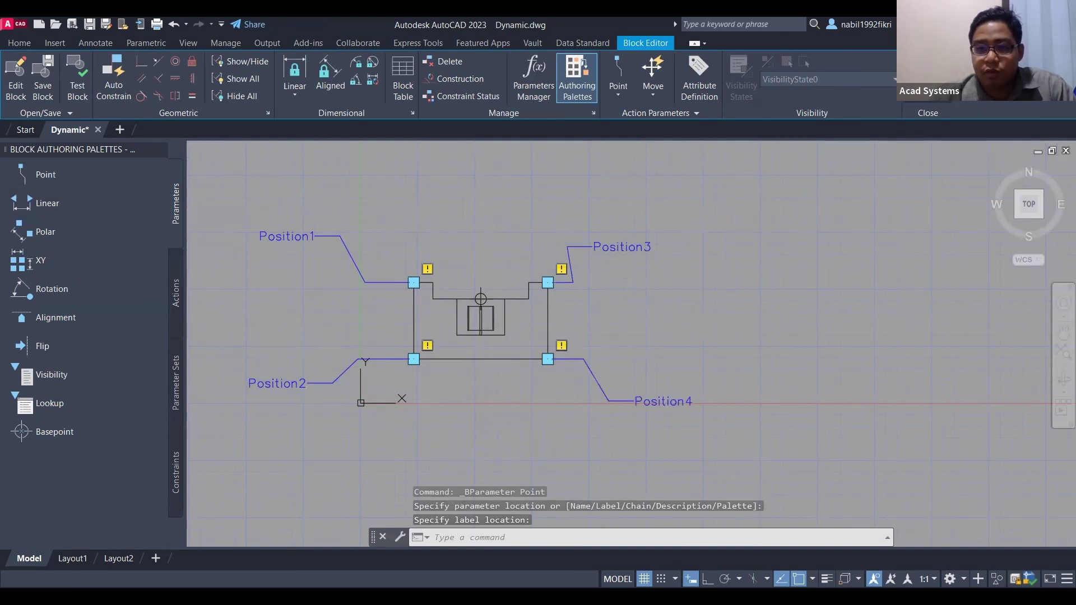
# Close the Block Editor, saving the parameter changes, and select the turbine block to check its grips
pyautogui.click(928, 78)
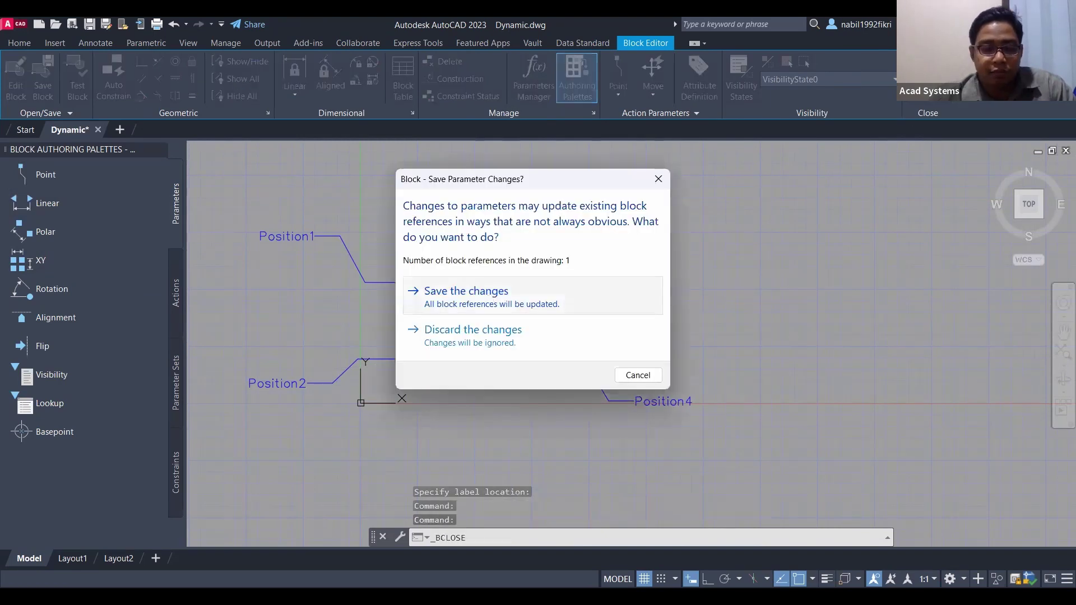
pyautogui.click(544, 305)
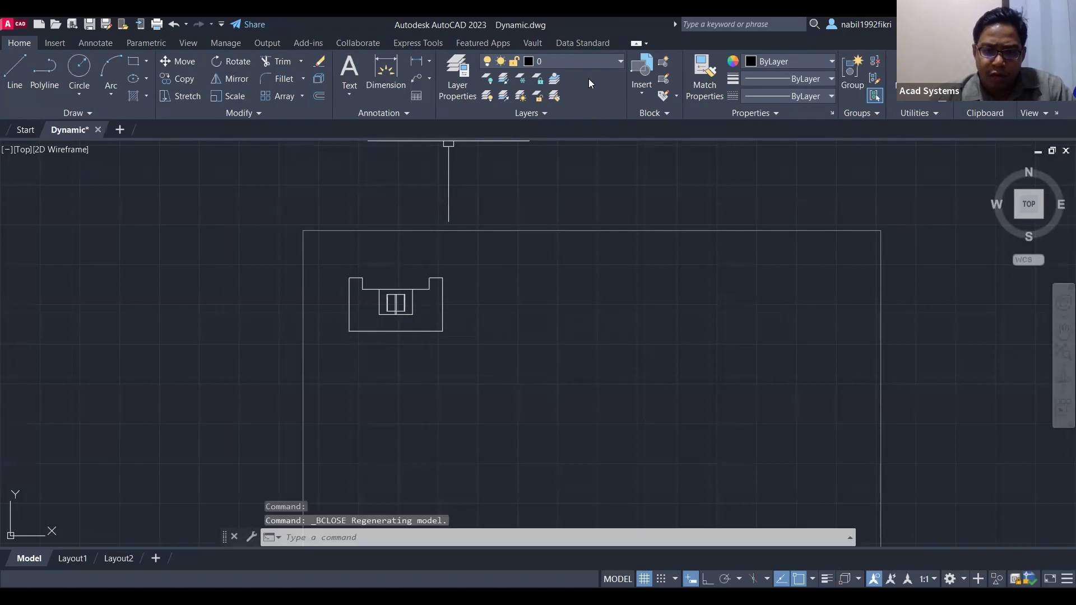
pyautogui.click(407, 289)
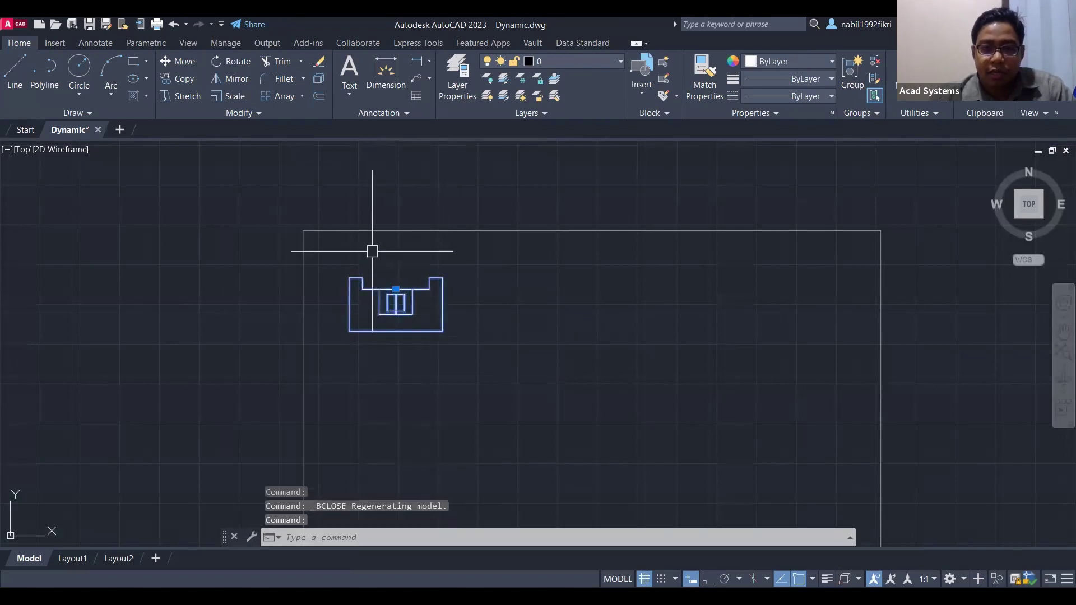
# Insert another Turbine front 2 block, cycling its insertion point to the recess midpoint, and place it beside the existing turbine
pyautogui.press('Escape')
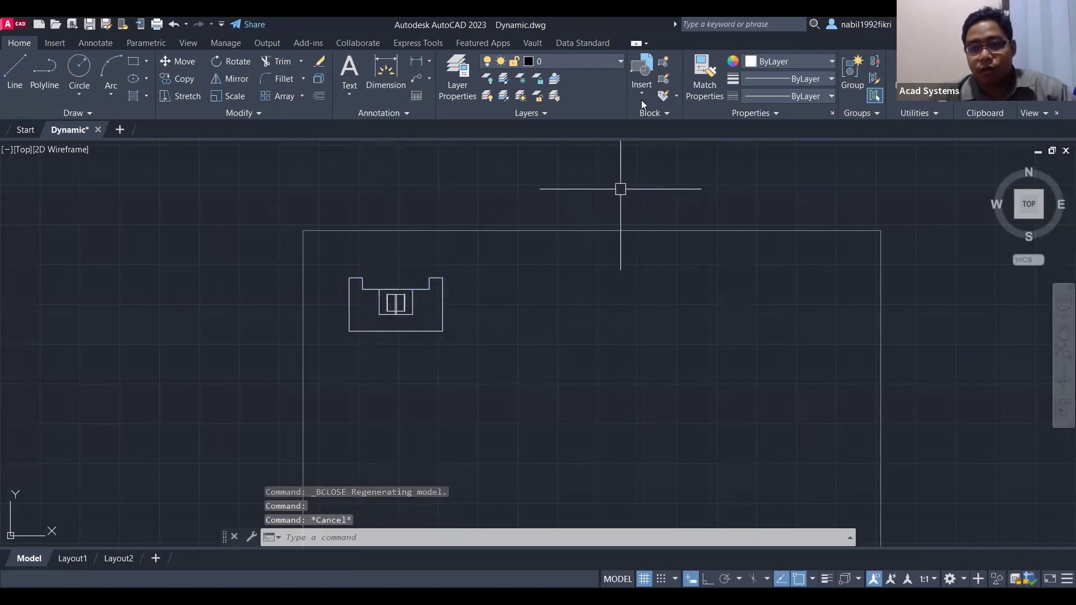
pyautogui.click(641, 95)
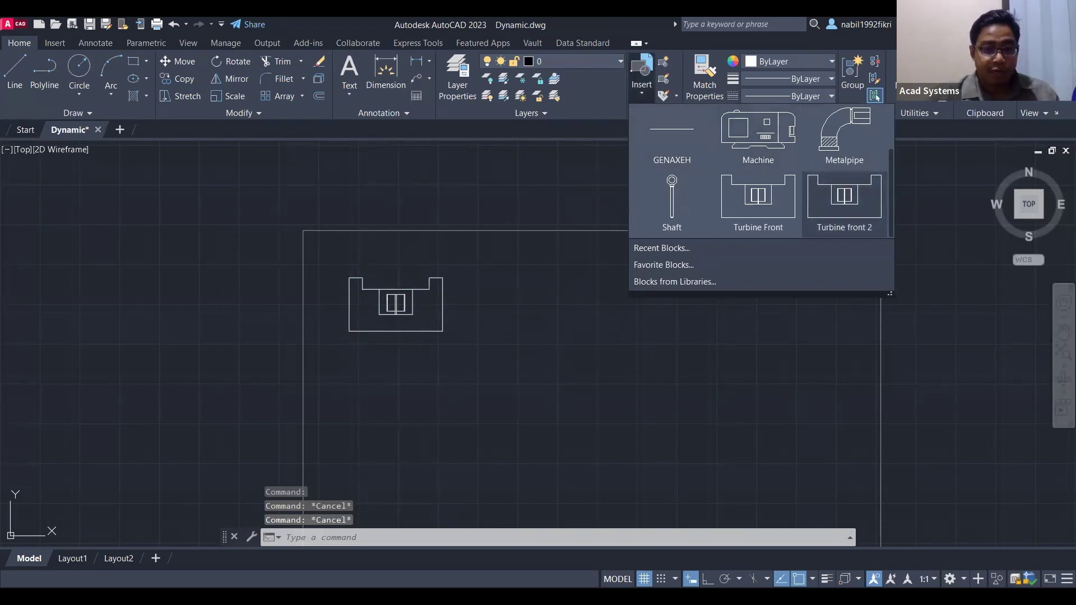
pyautogui.click(844, 202)
pyautogui.press('ctrl')
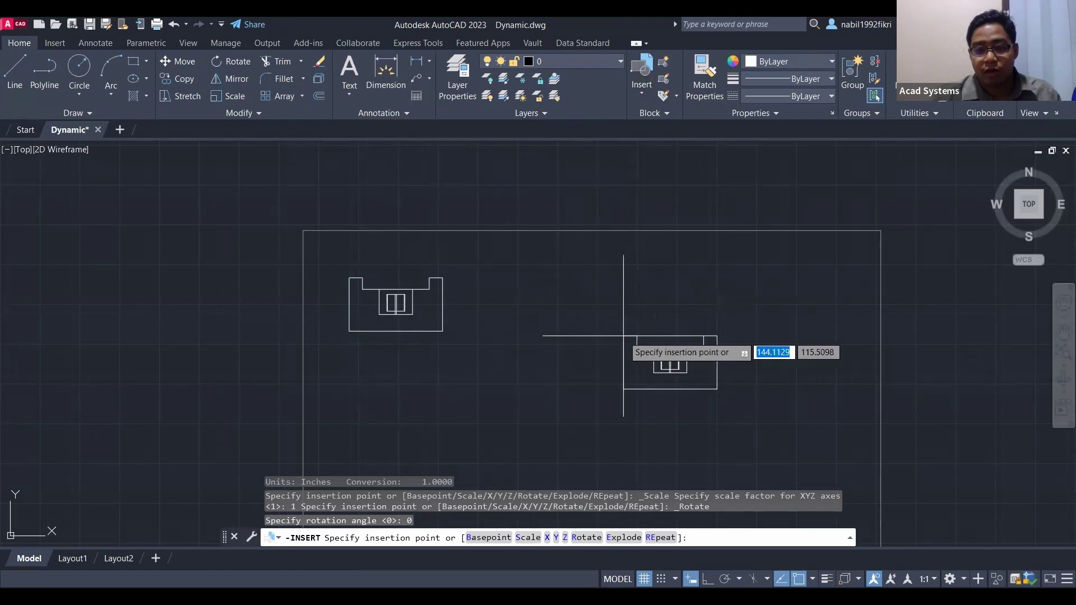
pyautogui.press('ctrl')
pyautogui.press('ctrl')
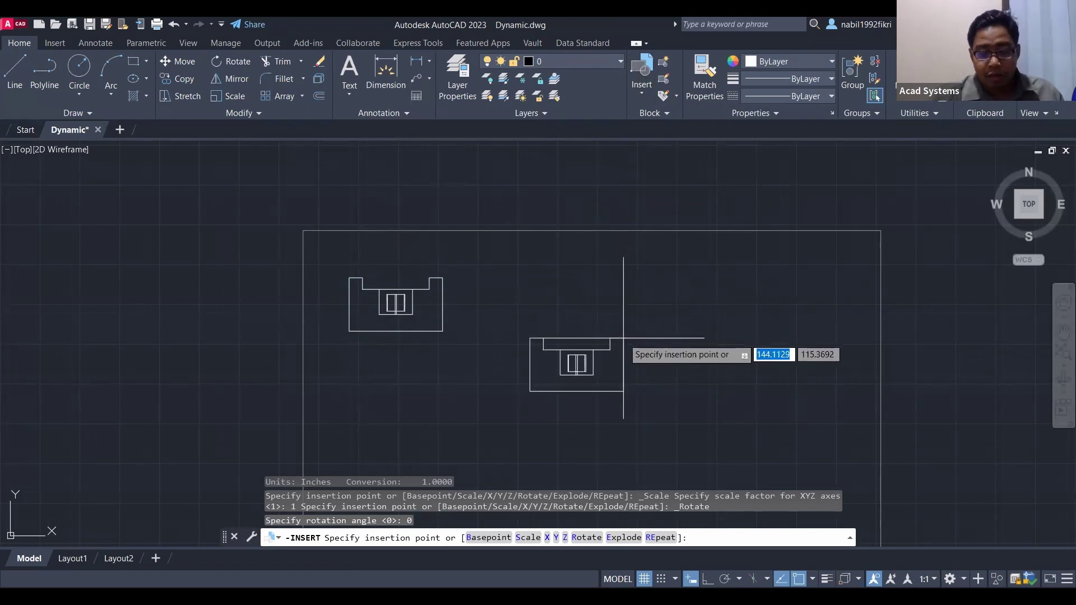
pyautogui.press('ctrl')
pyautogui.press('ctrl')
pyautogui.press('ctrl')
pyautogui.press('ctrl')
pyautogui.press('ctrl')
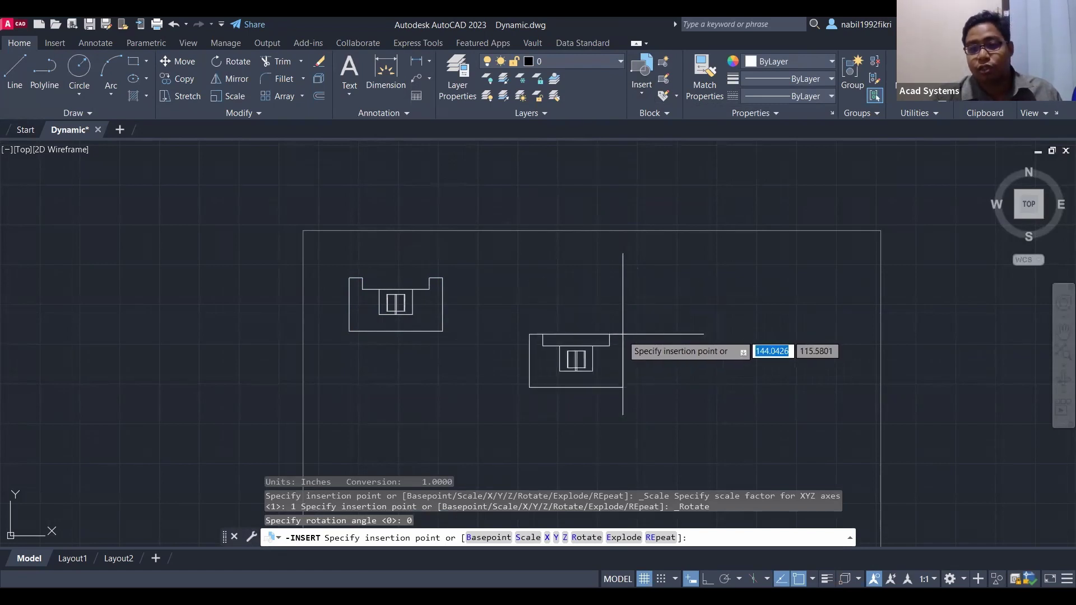
pyautogui.press('ctrl')
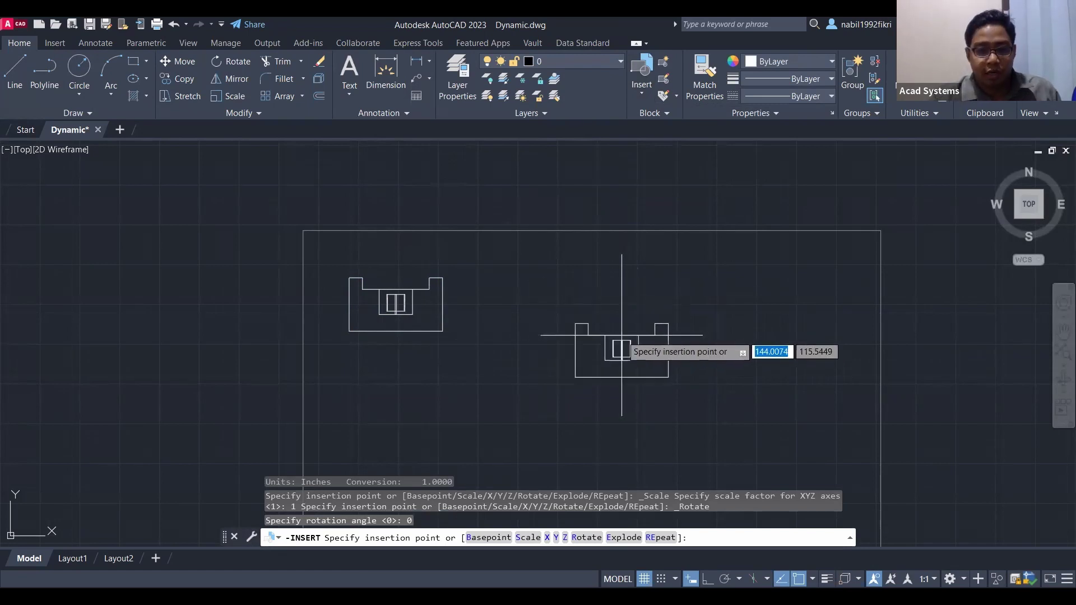
pyautogui.click(565, 297)
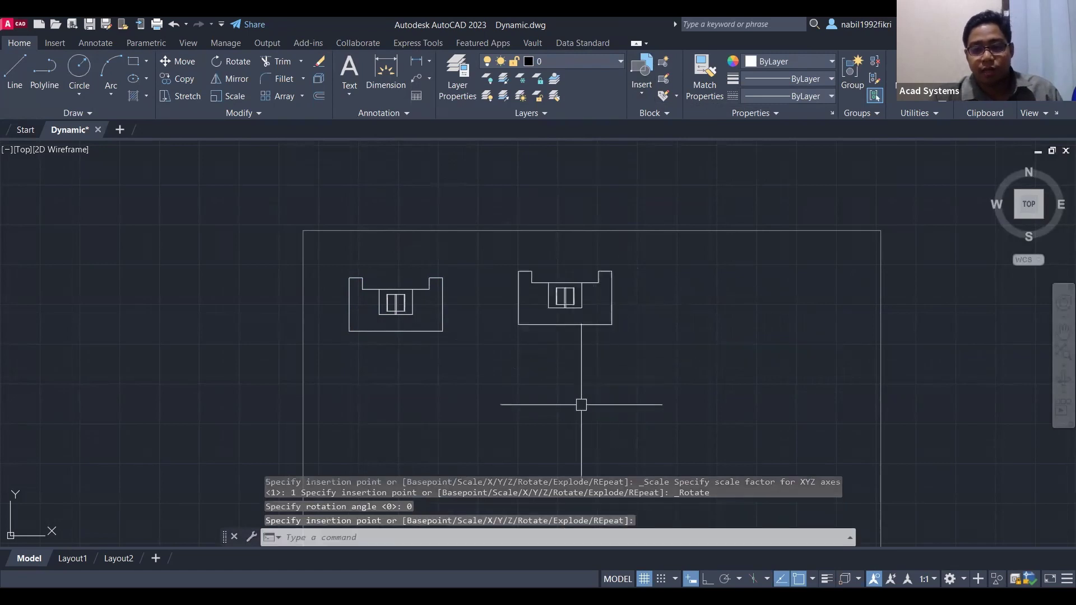
# Select the newly inserted turbine block to check its grips and open its definition in the Block Editor
pyautogui.click(566, 282)
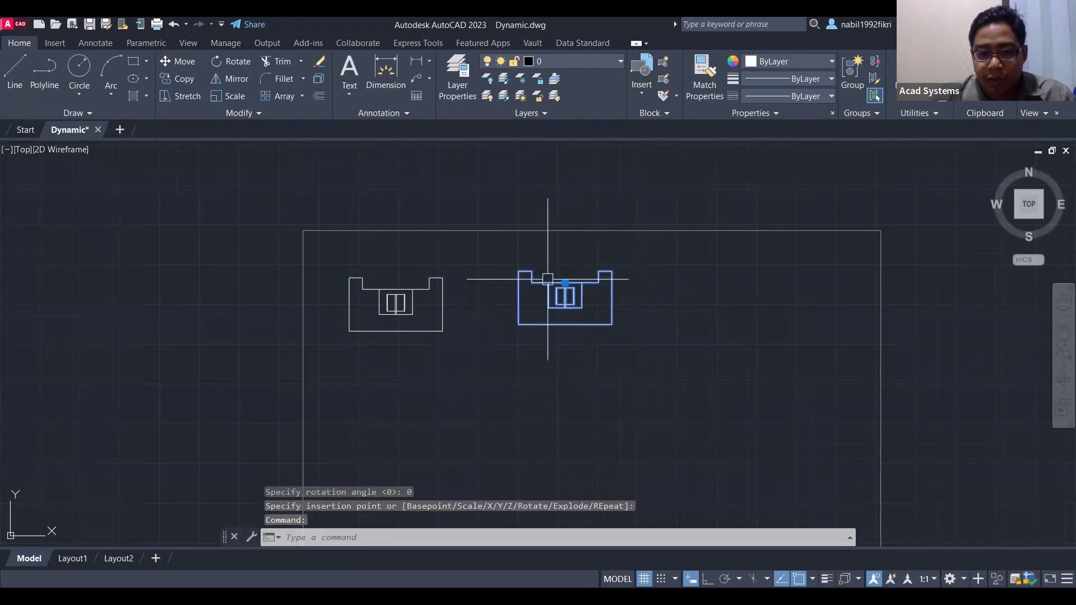
pyautogui.scroll(4, 561, 285)
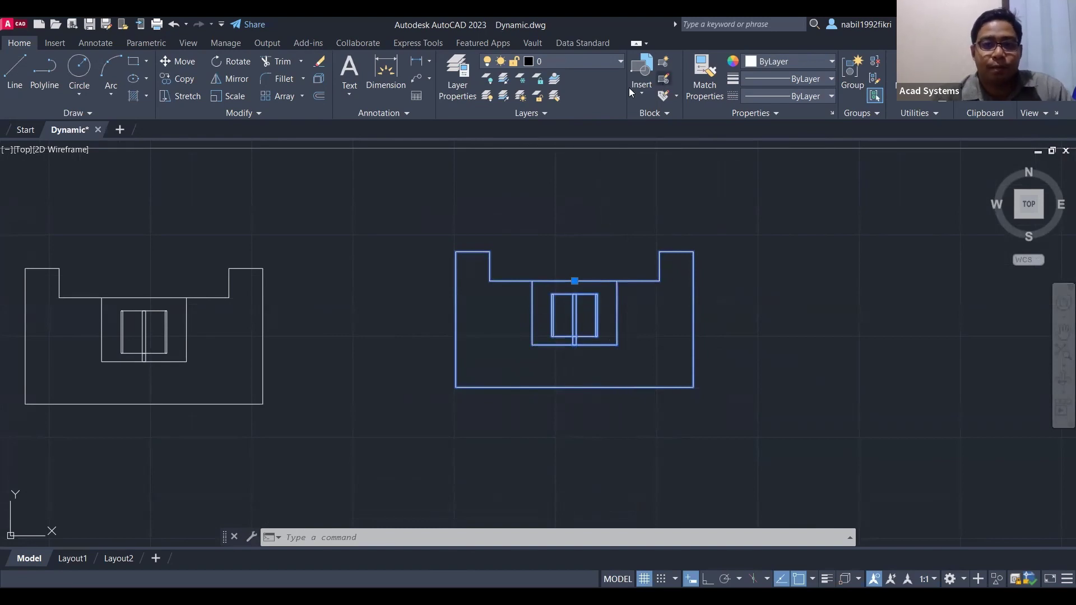
pyautogui.click(664, 79)
pyautogui.click(772, 458)
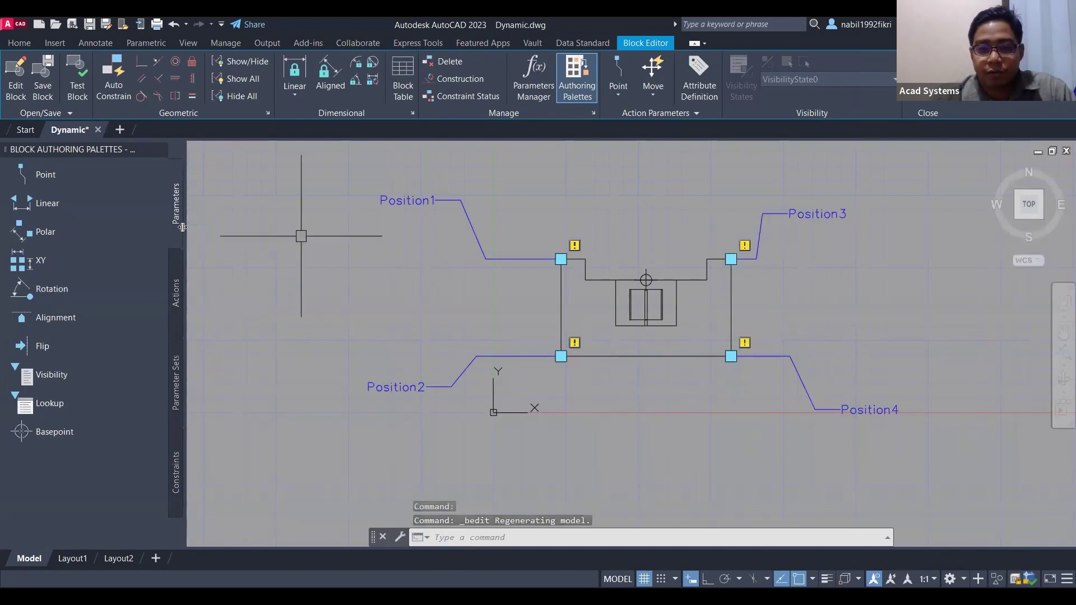
pyautogui.scroll(-3, 701, 331)
pyautogui.moveTo(701, 332)
pyautogui.mouseDown(button='middle')
pyautogui.moveTo(610, 332)
pyautogui.moveTo(619, 340)
pyautogui.mouseUp(button='middle')
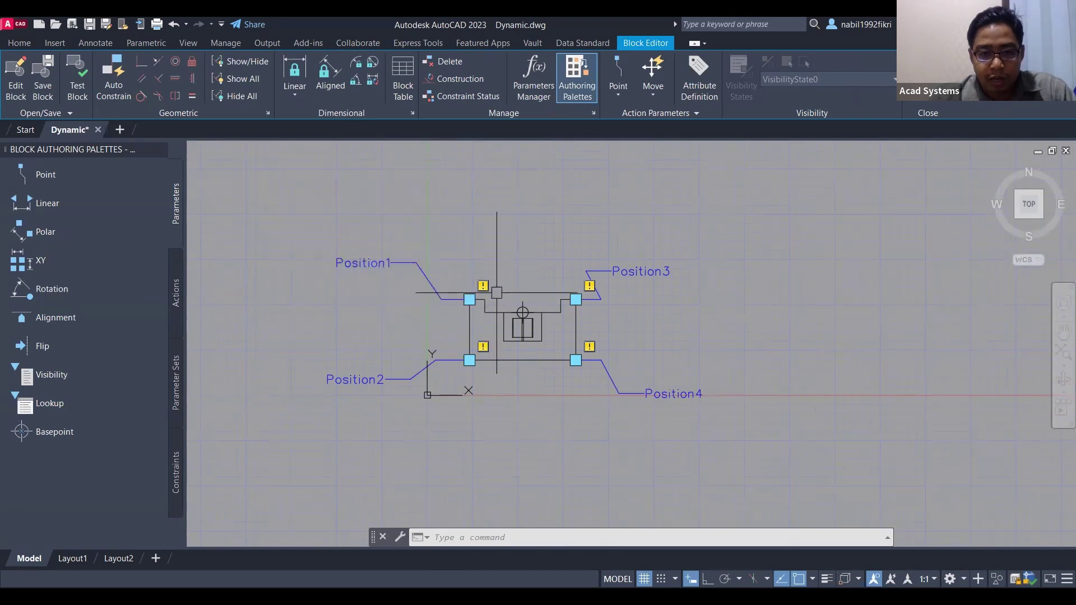
pyautogui.scroll(6, 498, 292)
pyautogui.moveTo(418, 286); pyautogui.dragTo(484, 247, button='middle')
pyautogui.scroll(-4, 483, 248)
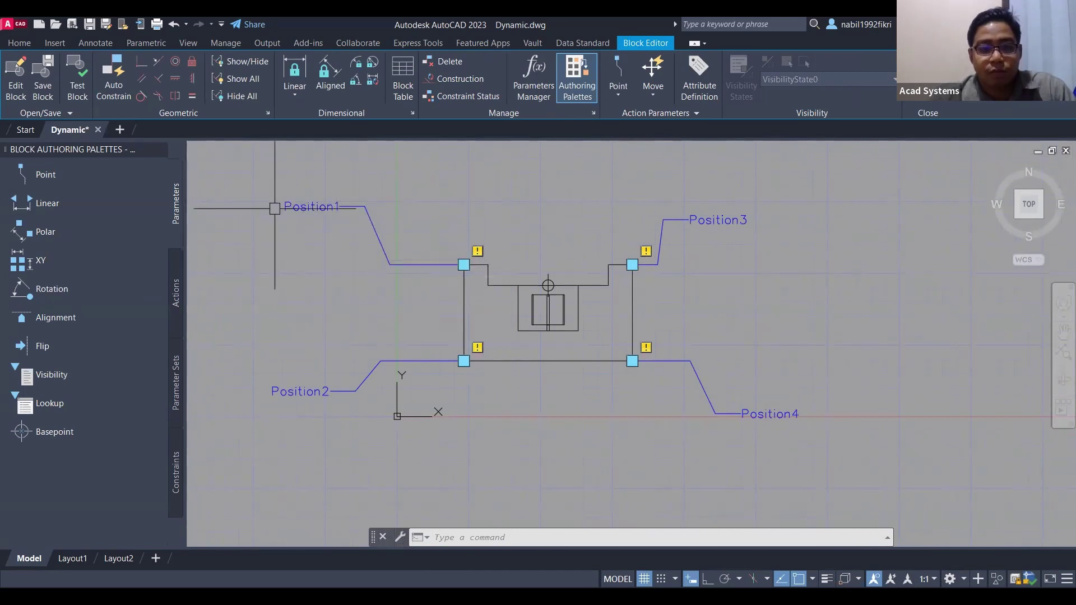
# Add Move actions to the Position1 and Position2 parameters, using the whole turbine geometry as the selection set
pyautogui.click(441, 264)
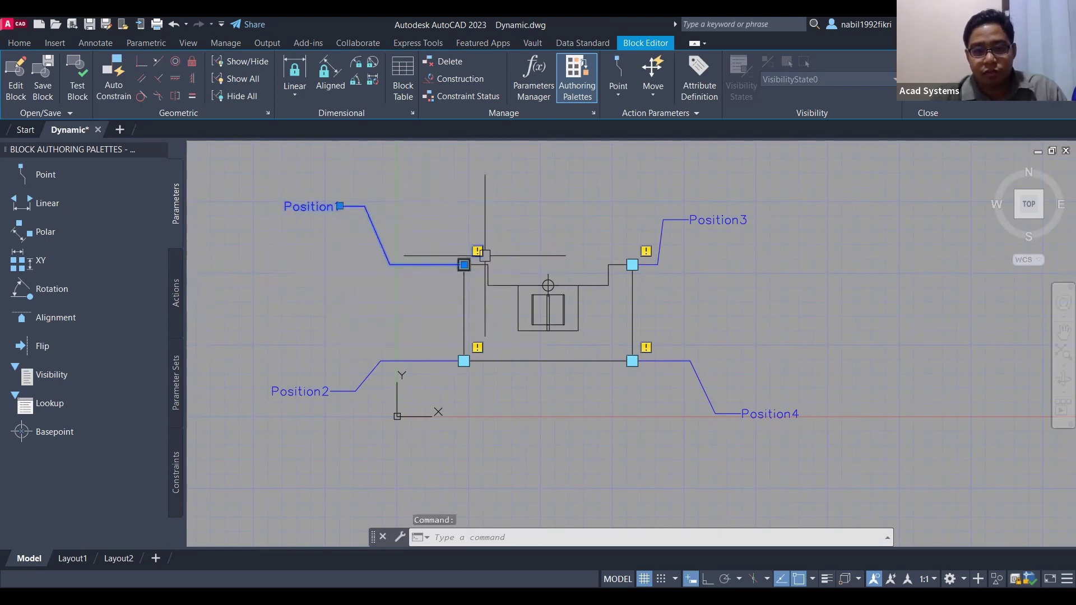
pyautogui.press('Escape')
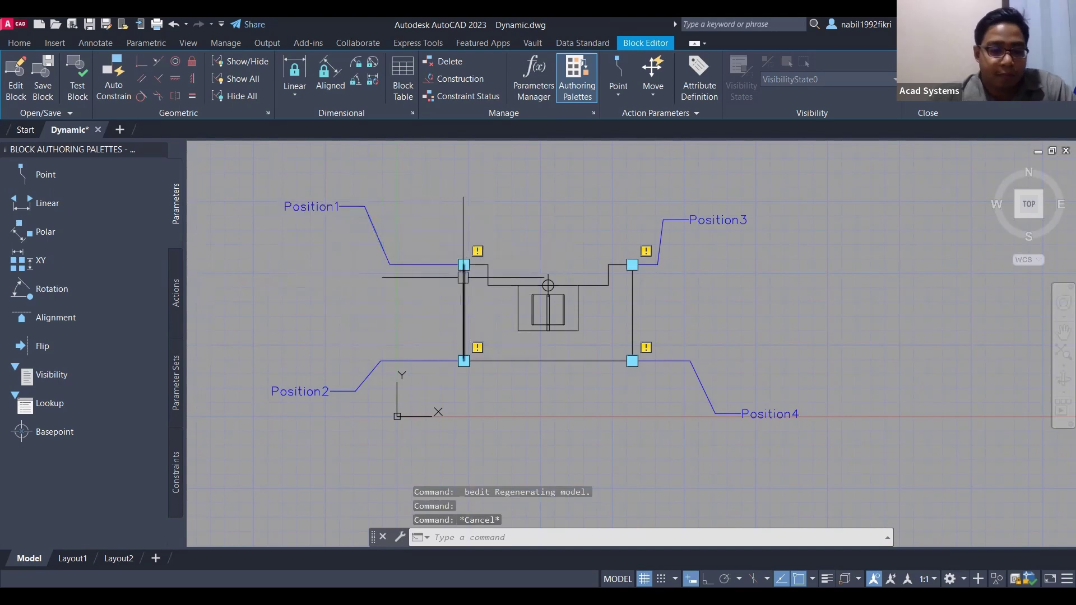
pyautogui.click(175, 291)
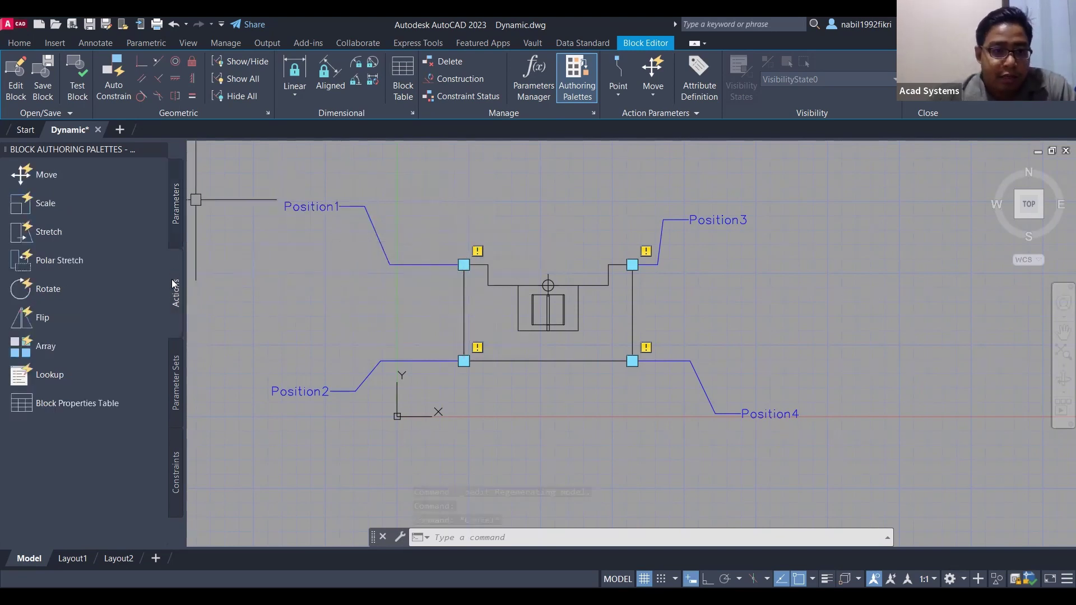
pyautogui.scroll(-2, 346, 258)
pyautogui.scroll(2, 373, 257)
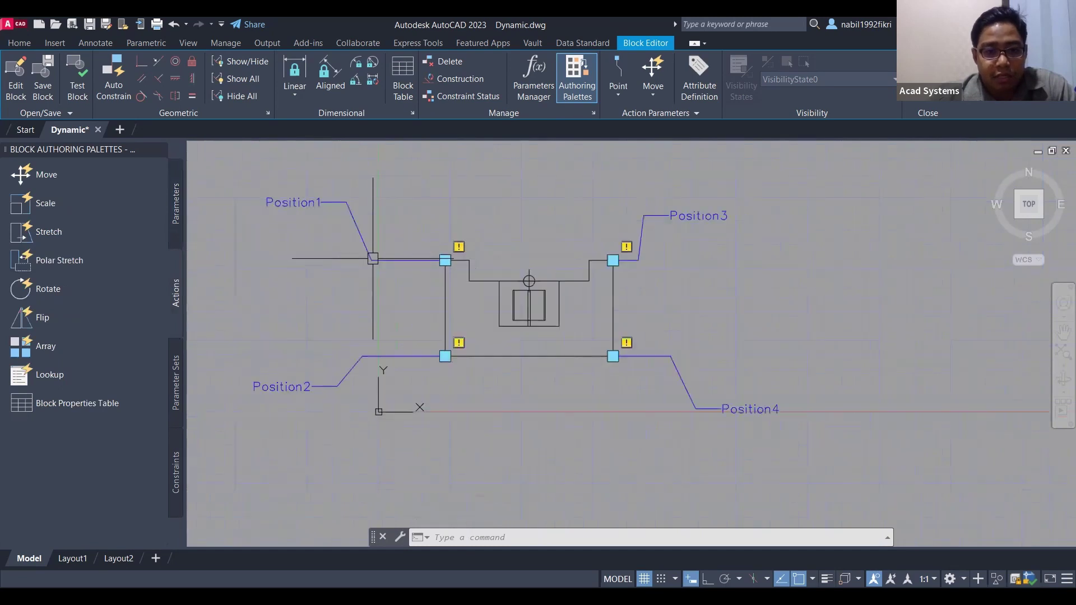
pyautogui.moveTo(368, 282); pyautogui.dragTo(395, 311, button='middle')
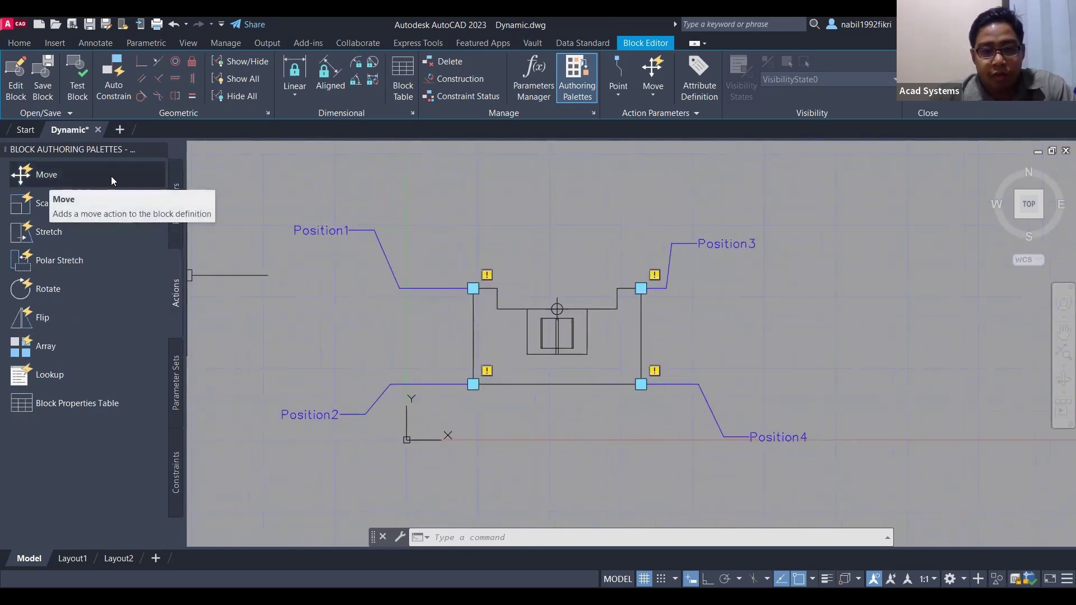
pyautogui.click(47, 180)
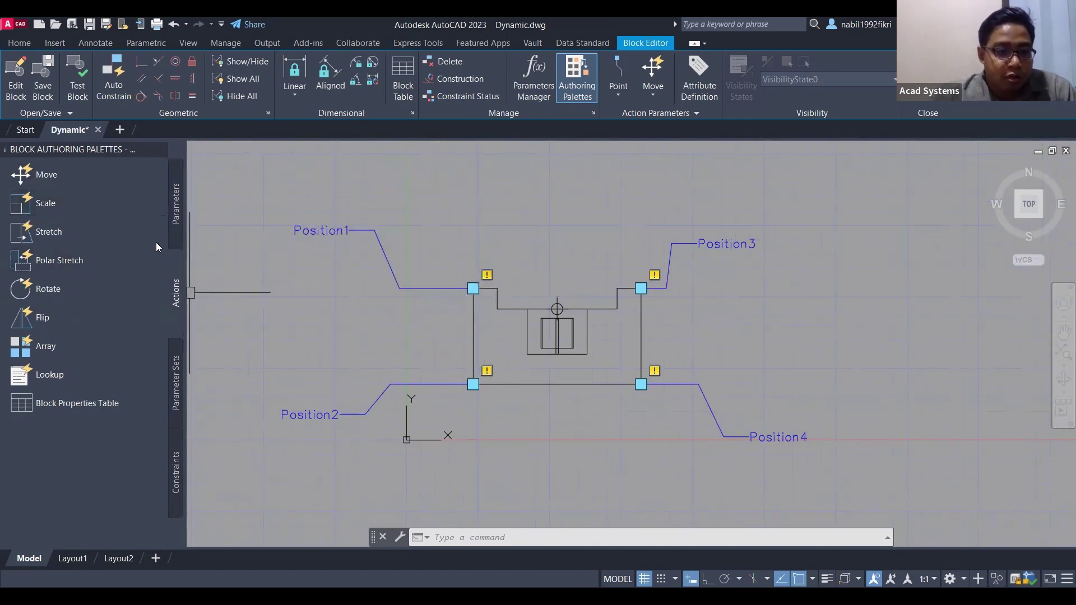
pyautogui.click(46, 175)
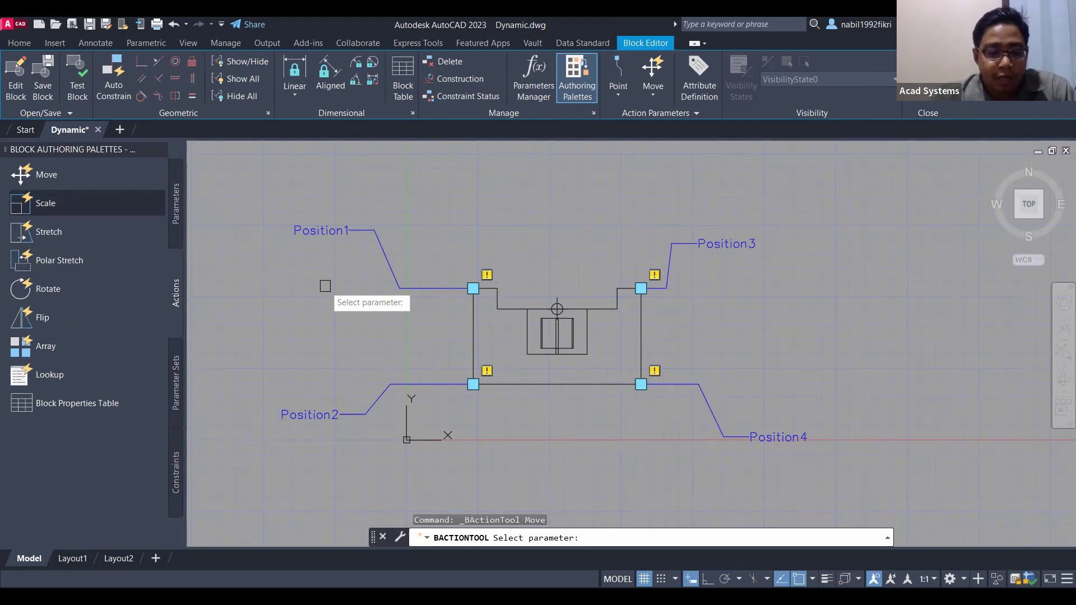
pyautogui.click(322, 231)
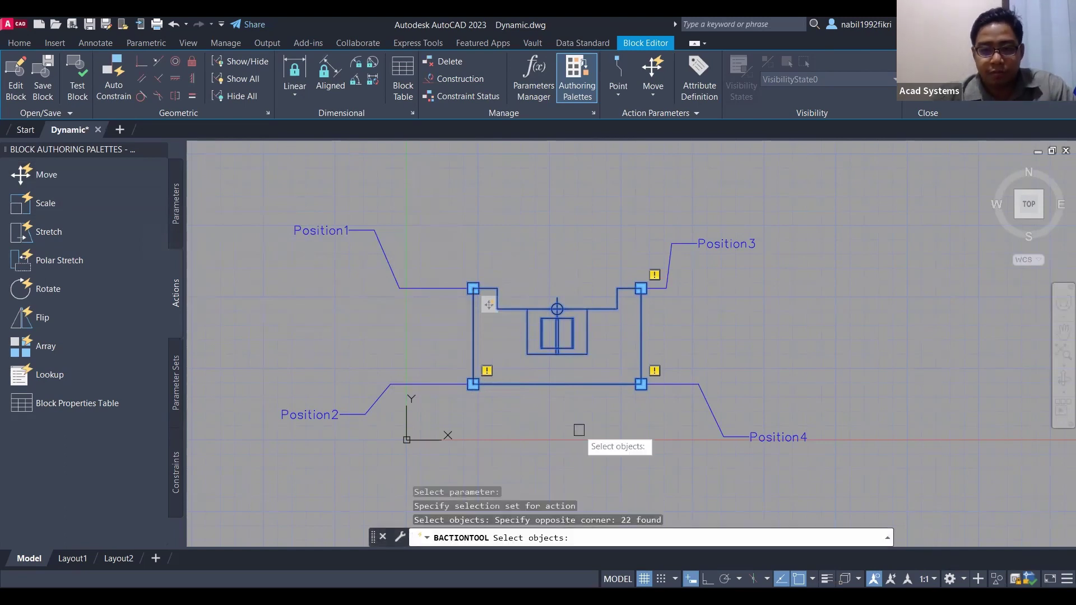
pyautogui.press('Return')
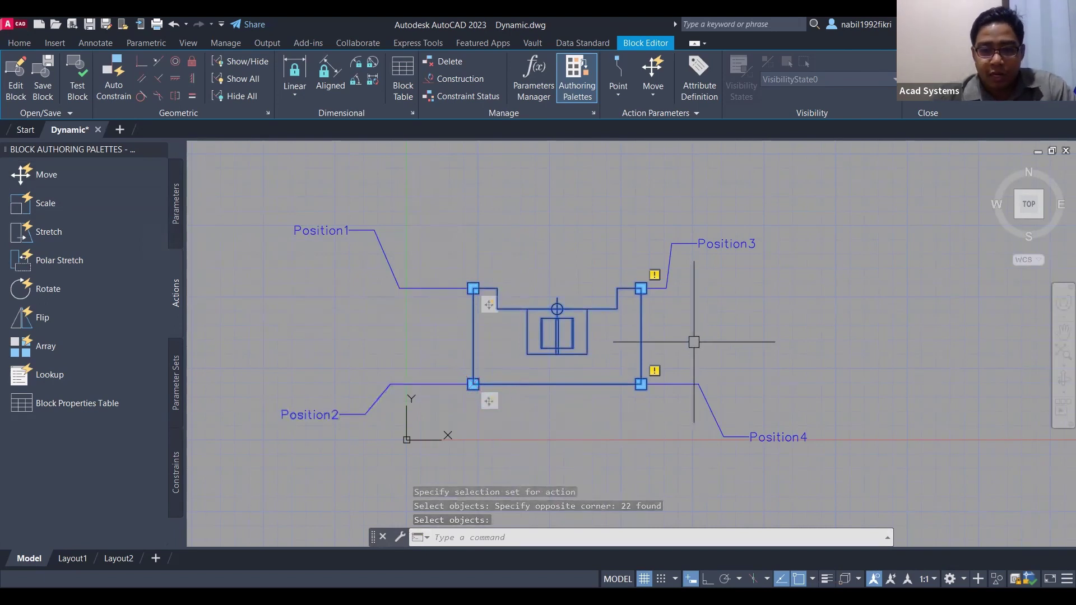
# Test the block by moving it with its upper-left and lower-left point grips, and close the test window
pyautogui.moveTo(493, 353)
pyautogui.mouseDown(button='middle')
pyautogui.moveTo(452, 344)
pyautogui.moveTo(462, 351)
pyautogui.mouseUp(button='middle')
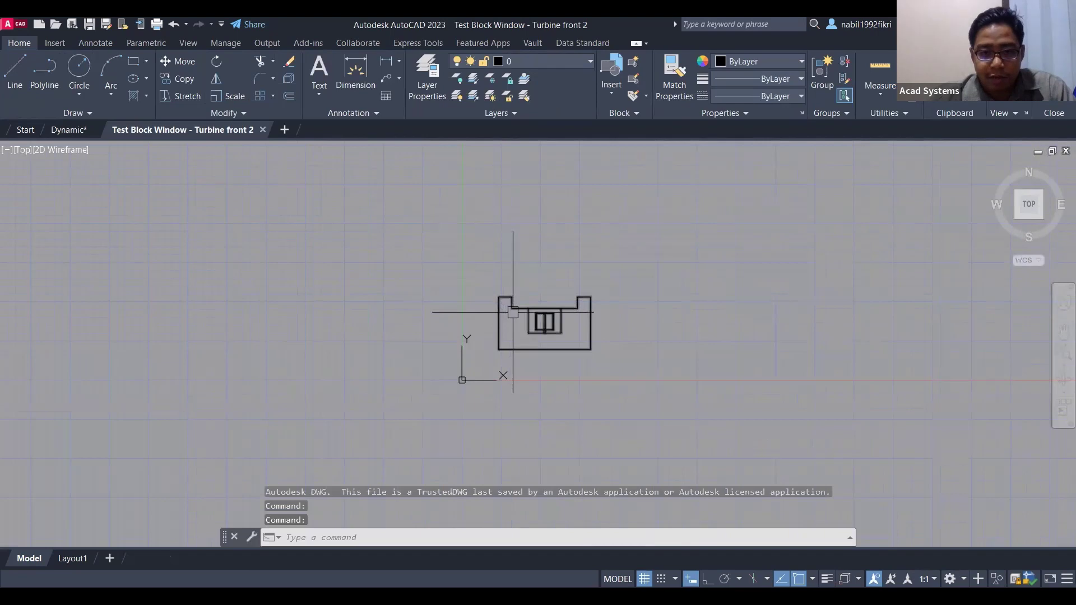
pyautogui.click(513, 312)
pyautogui.scroll(2, 472, 312)
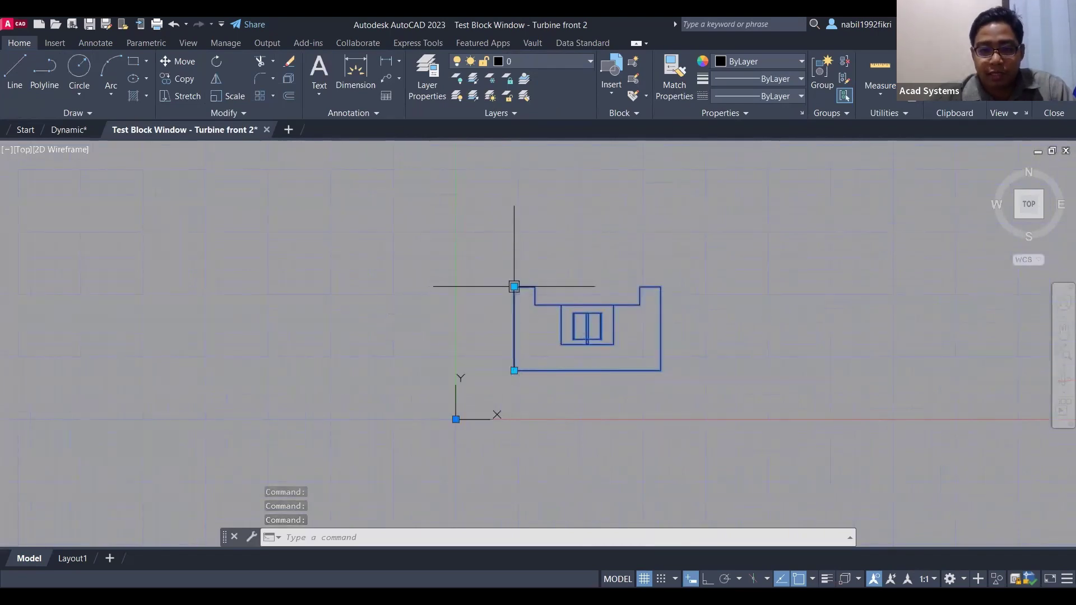
pyautogui.click(514, 286)
pyautogui.click(614, 305)
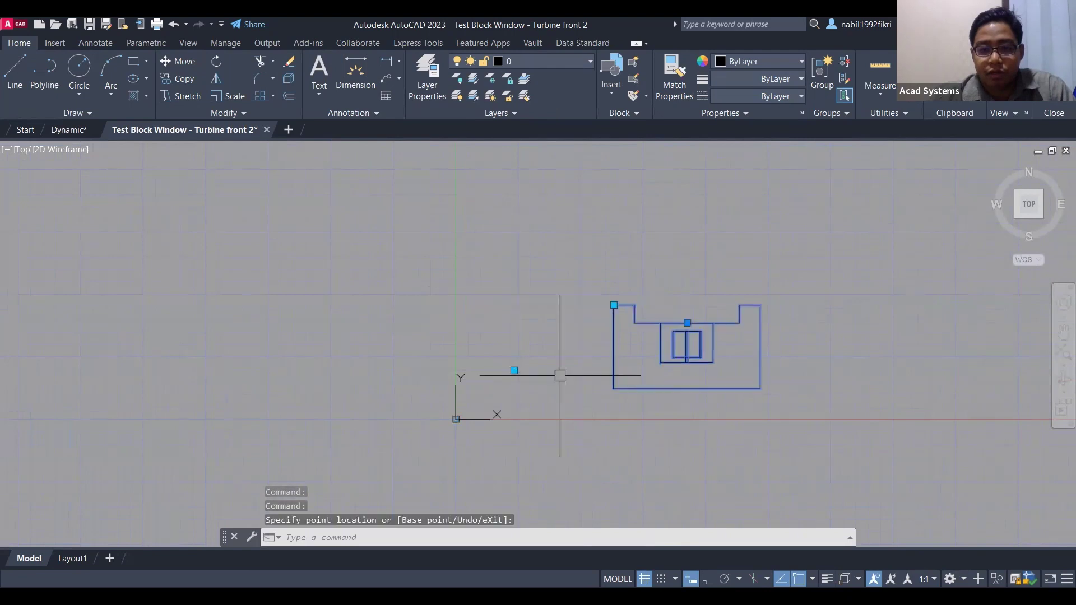
pyautogui.click(514, 370)
pyautogui.click(598, 336)
pyautogui.moveTo(611, 315); pyautogui.dragTo(551, 312, button='middle')
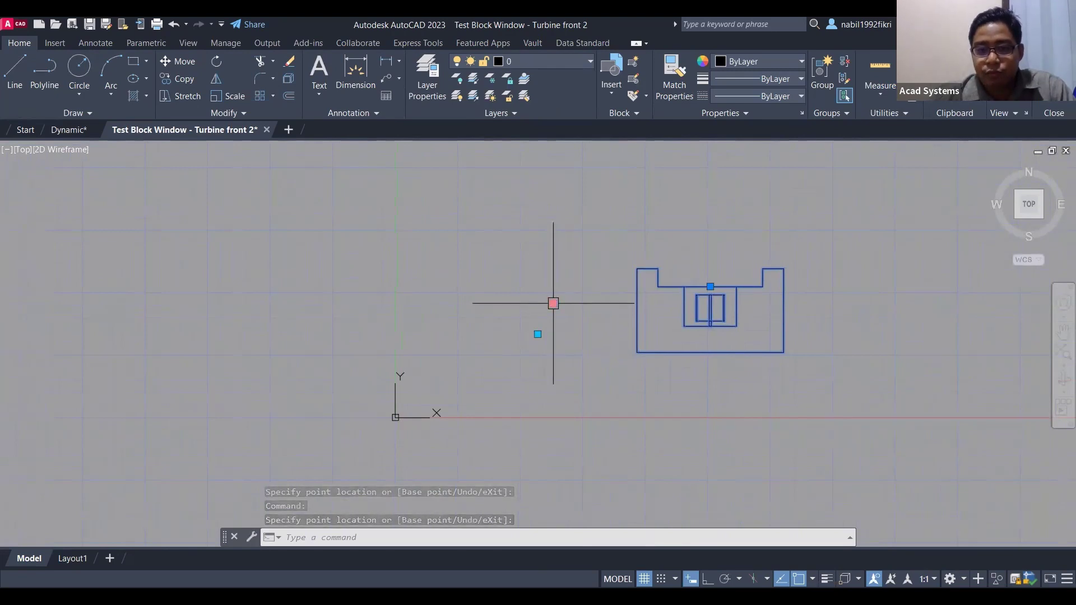
pyautogui.press('Escape')
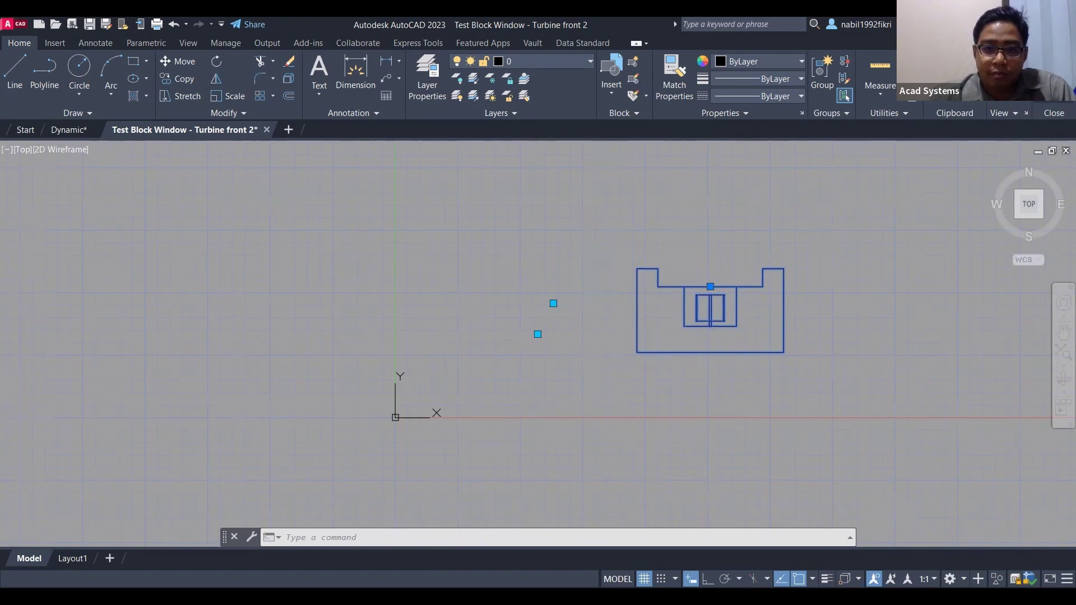
pyautogui.click(1054, 73)
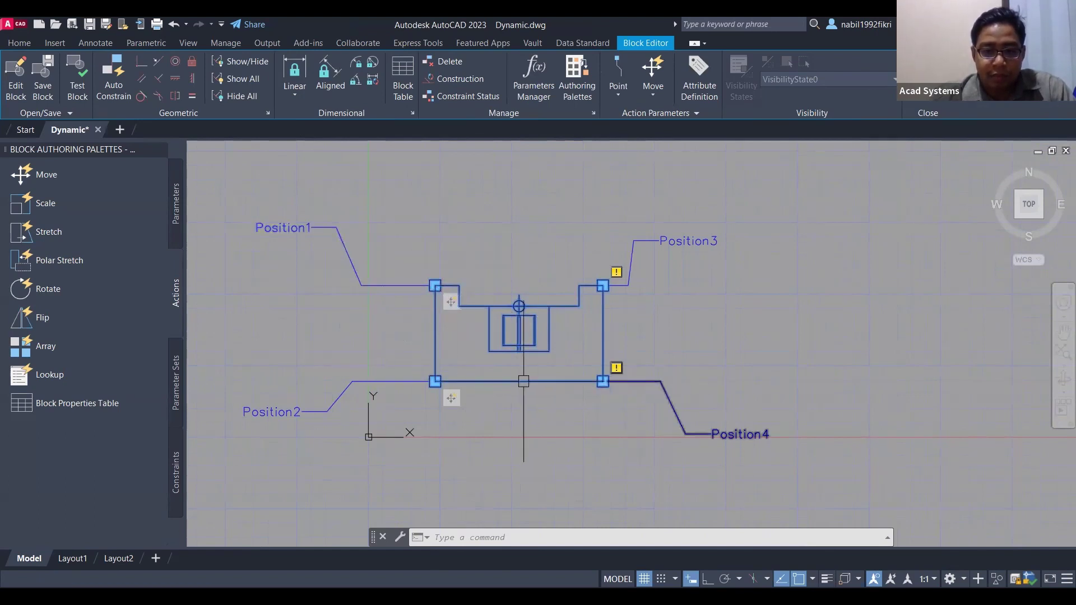
# Delete the Position3 and Position4 parameters and remove the Move actions from Position2 and Position1
pyautogui.press('Delete')
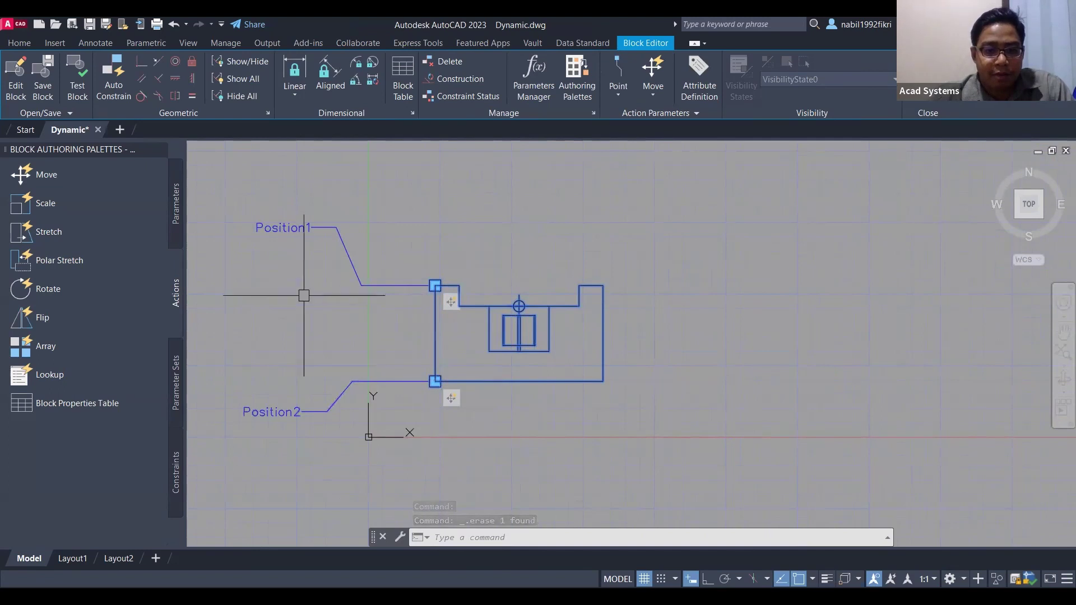
pyautogui.rightClick(458, 400)
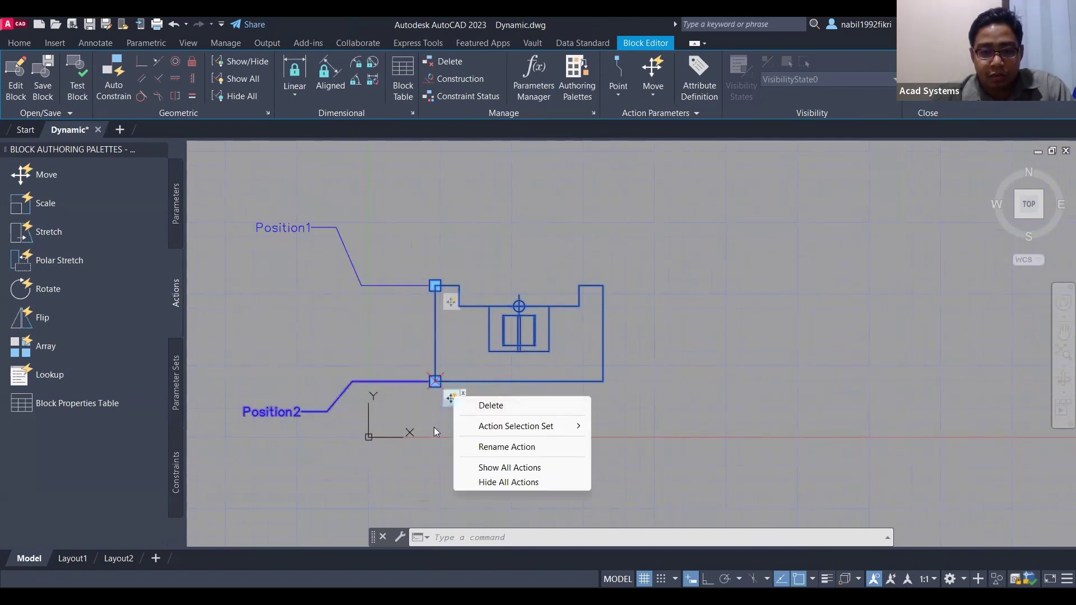
pyautogui.click(434, 427)
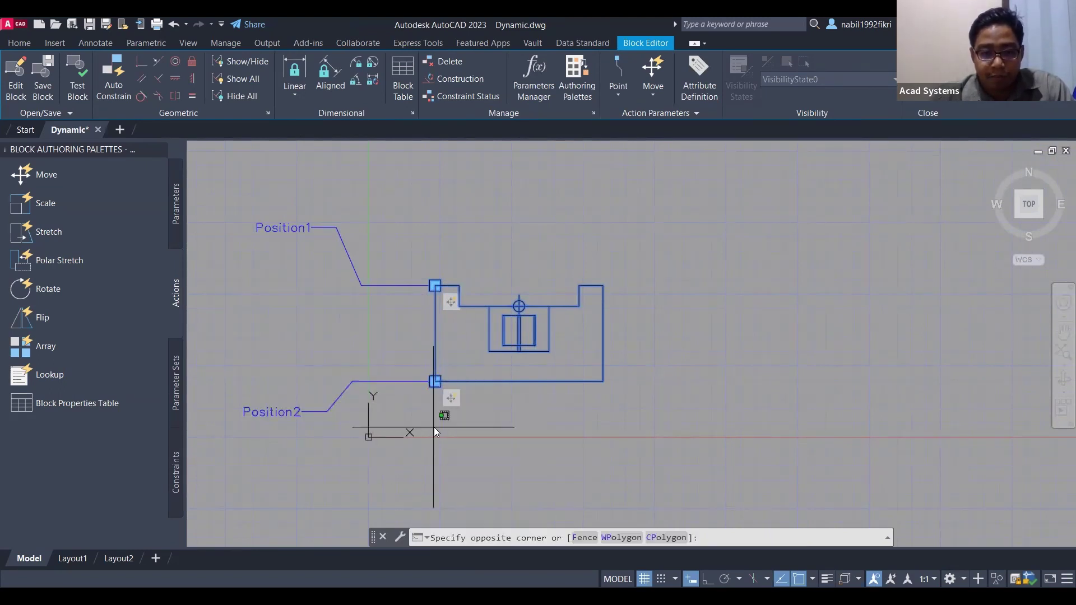
pyautogui.click(452, 398)
pyautogui.rightClick(453, 398)
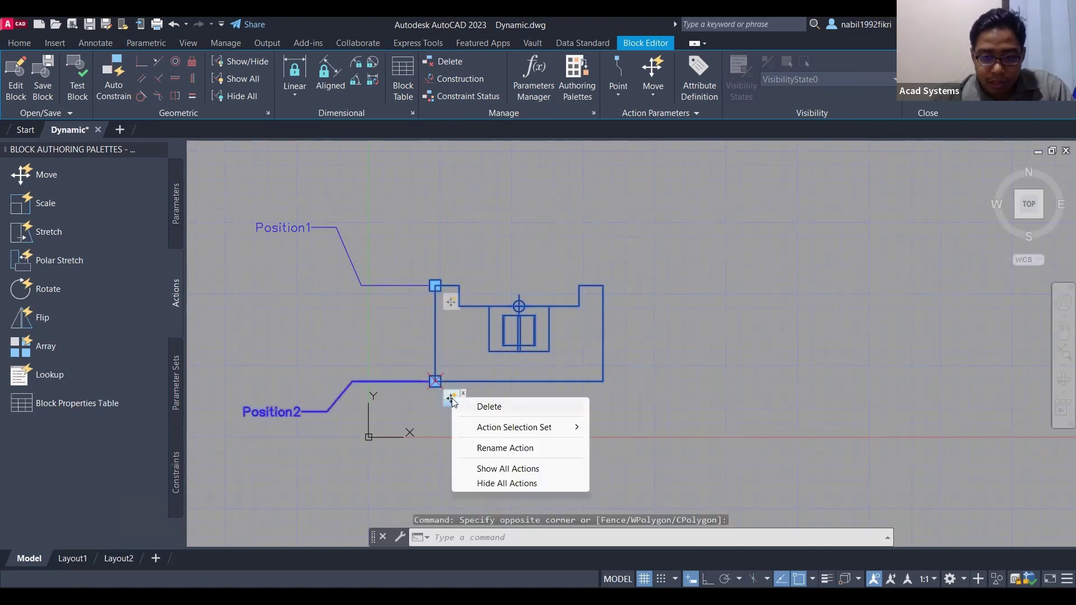
pyautogui.click(490, 408)
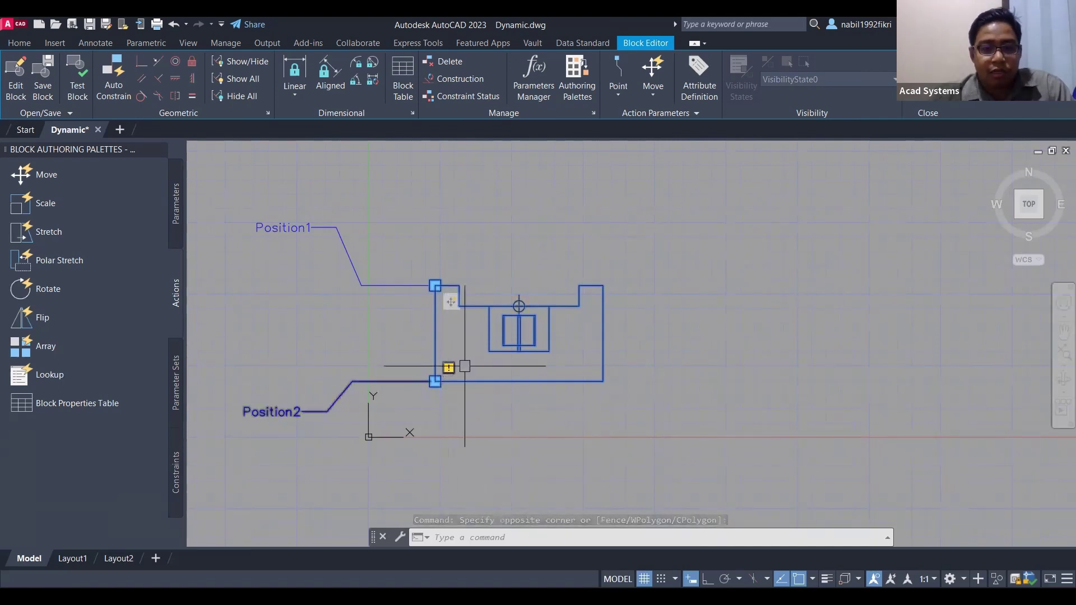
pyautogui.rightClick(453, 304)
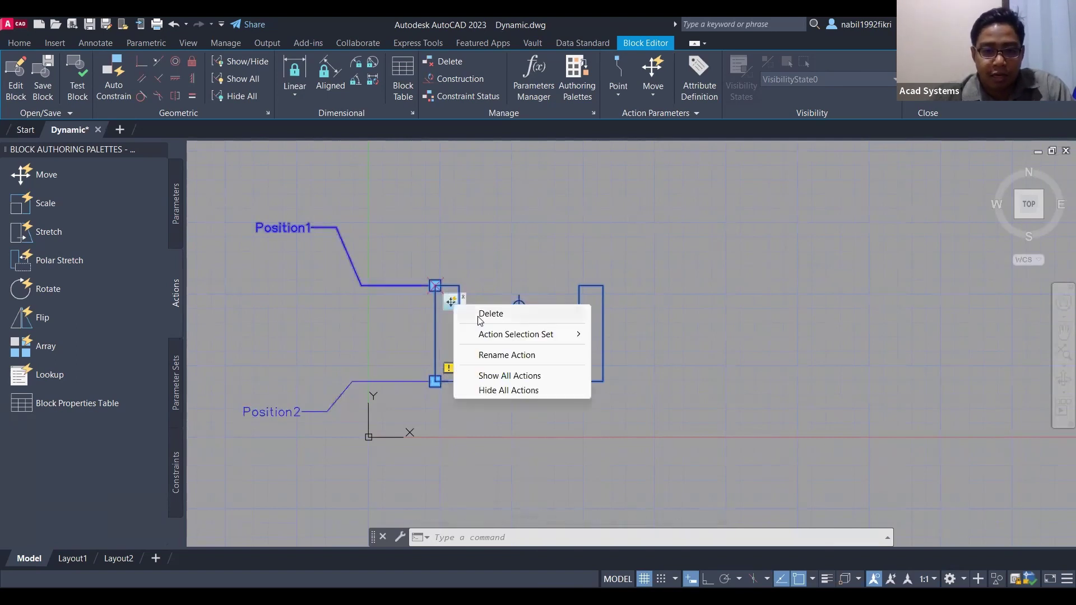
pyautogui.click(476, 310)
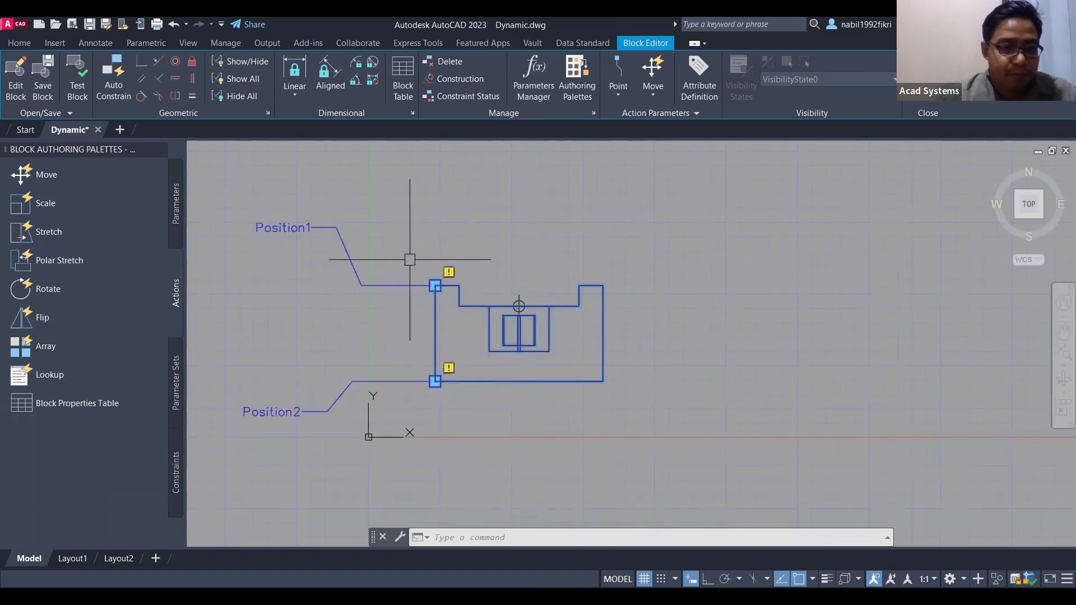
pyautogui.press('Escape')
pyautogui.press('Escape')
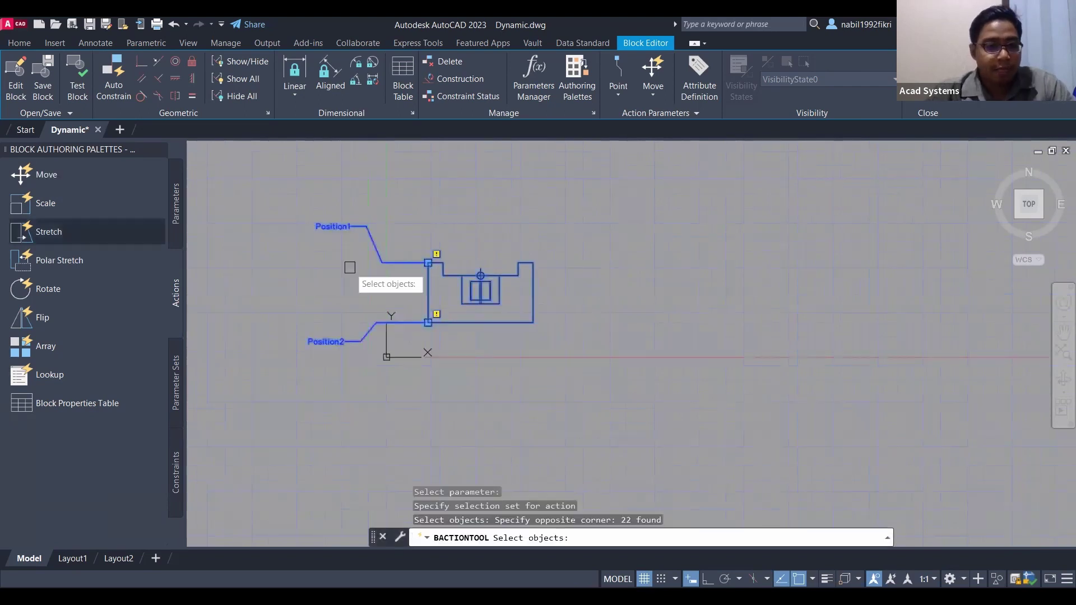
# Add Move actions to both points, selecting the geometry and both points for Position1, but leaving Position1 out of Position2's selection set
pyautogui.press('Return')
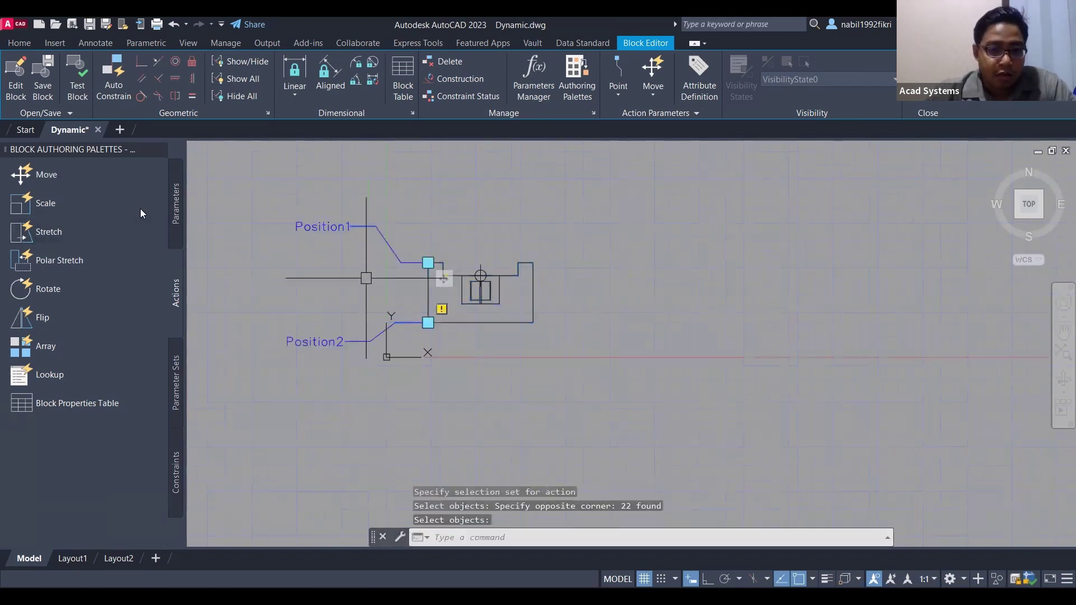
pyautogui.click(60, 177)
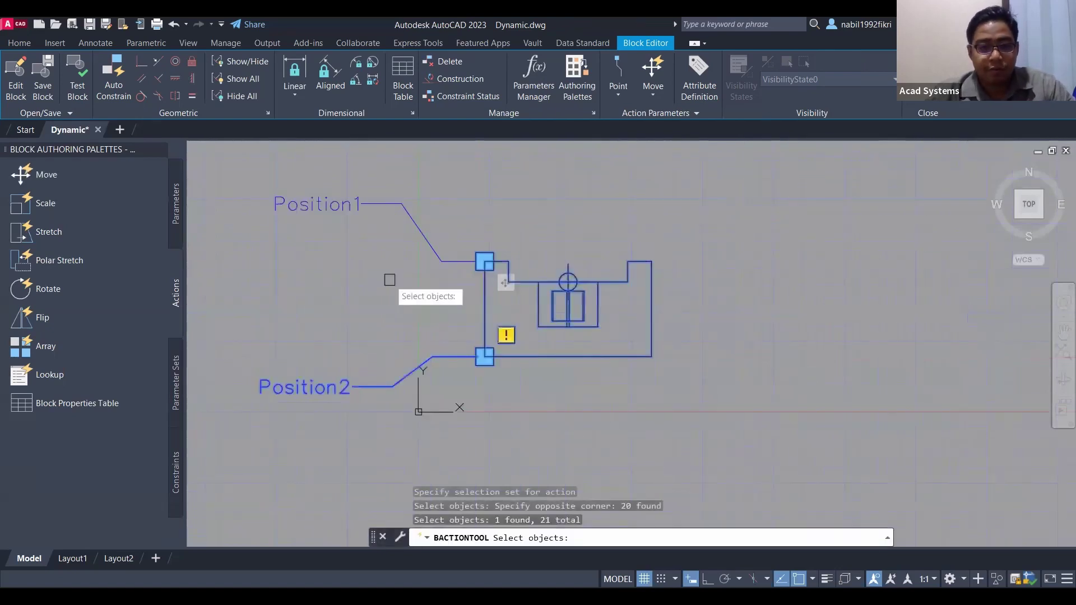
pyautogui.press('Return')
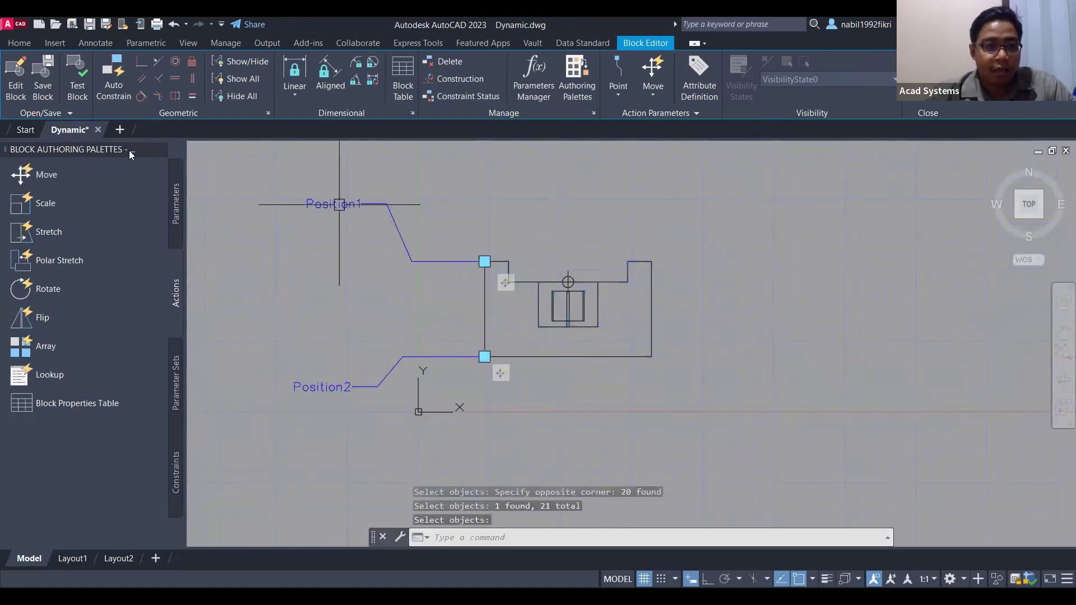
# Test the block by moving it with its upper-left and lower-left point grips, and close the test window
pyautogui.click(84, 80)
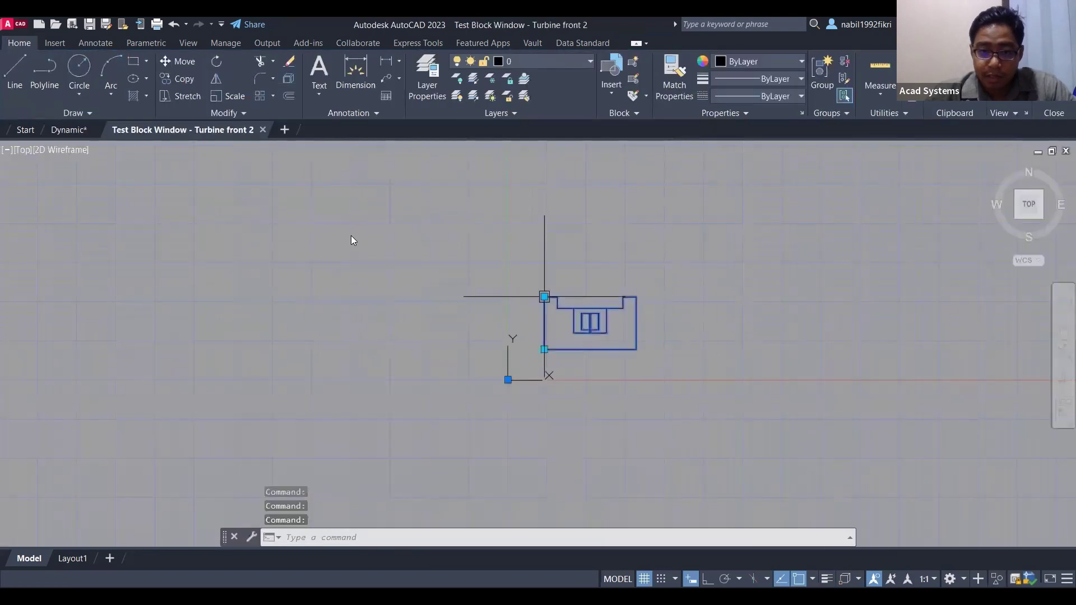
pyautogui.click(545, 297)
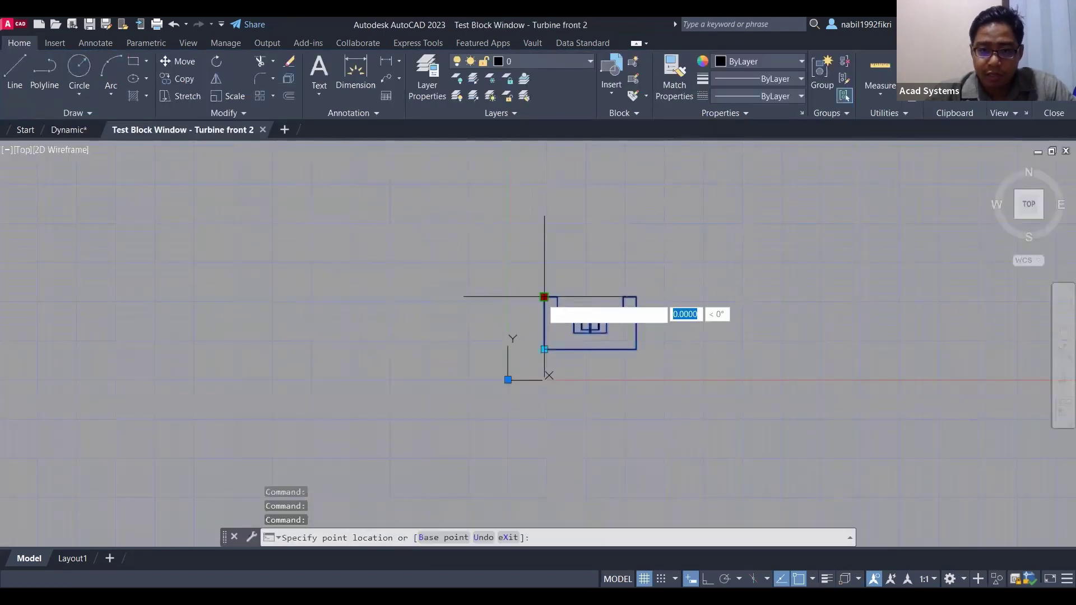
pyautogui.click(607, 298)
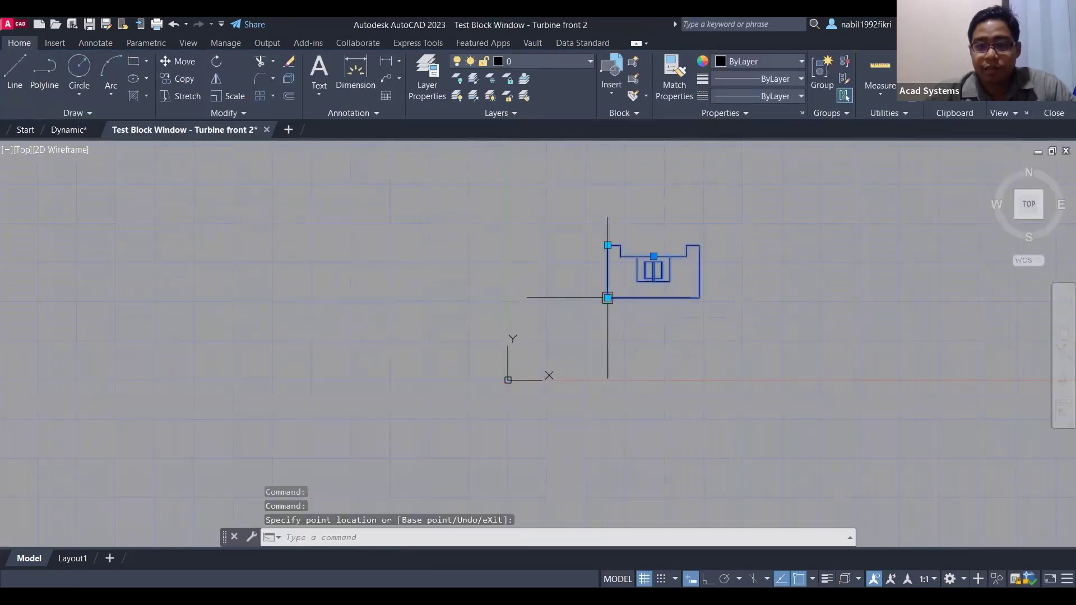
pyautogui.click(607, 297)
pyautogui.click(648, 348)
pyautogui.scroll(2, 679, 317)
pyautogui.moveTo(645, 302); pyautogui.dragTo(537, 328, button='middle')
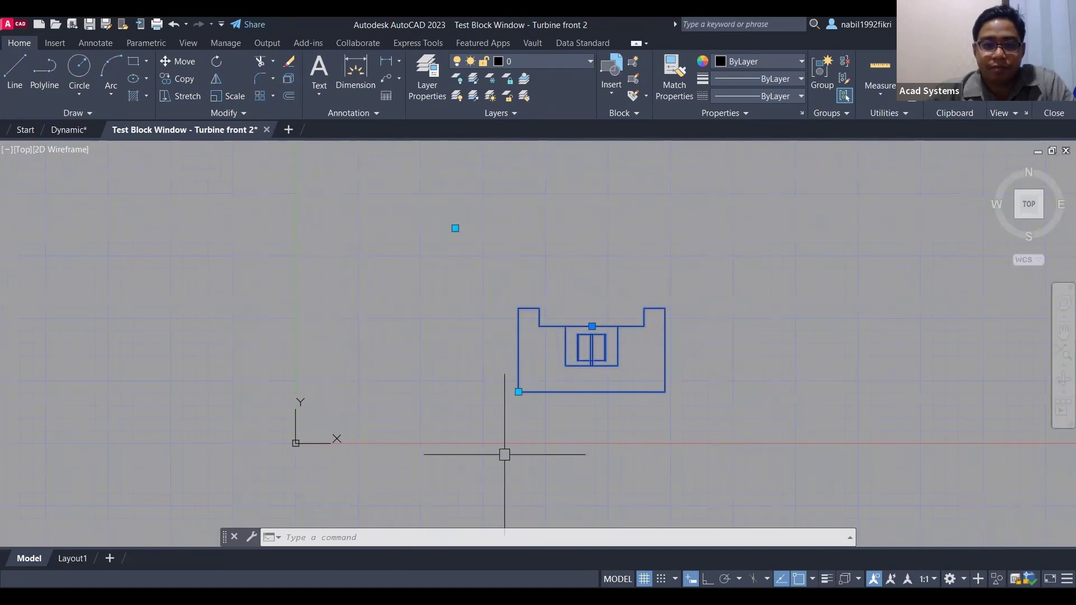
pyautogui.click(1054, 74)
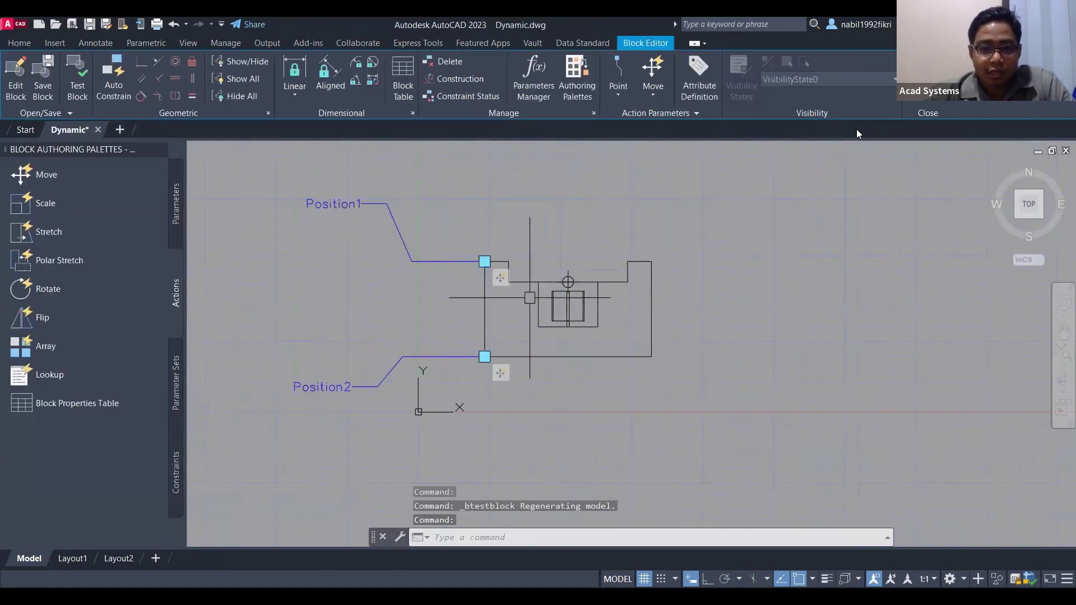
# Erase the Position2 parameter with its Move action and close the Block Editor, saving the changes
pyautogui.rightClick(504, 379)
pyautogui.click(548, 385)
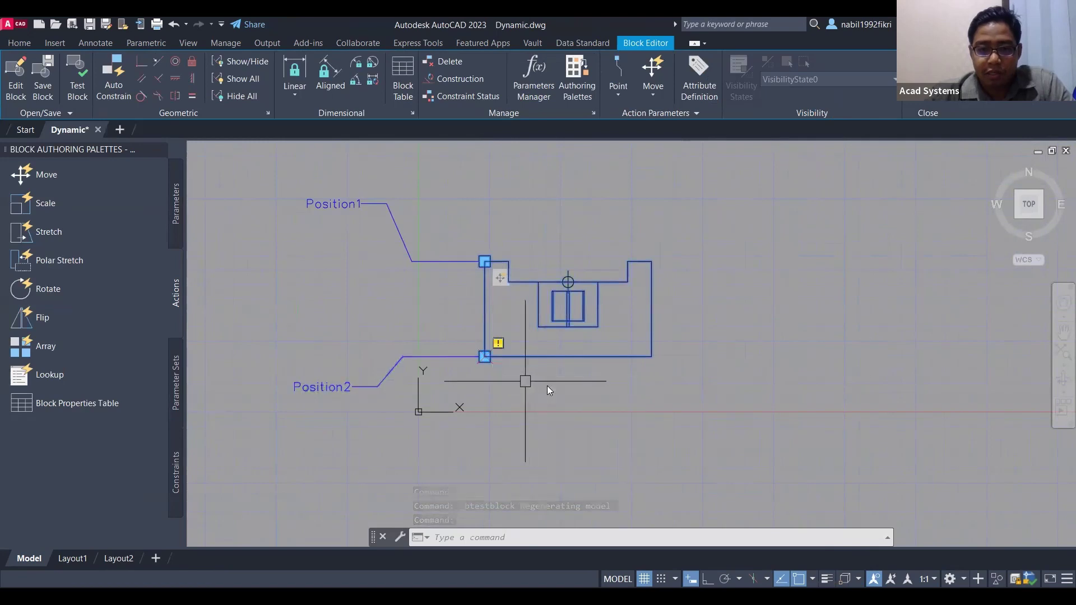
pyautogui.rightClick(451, 355)
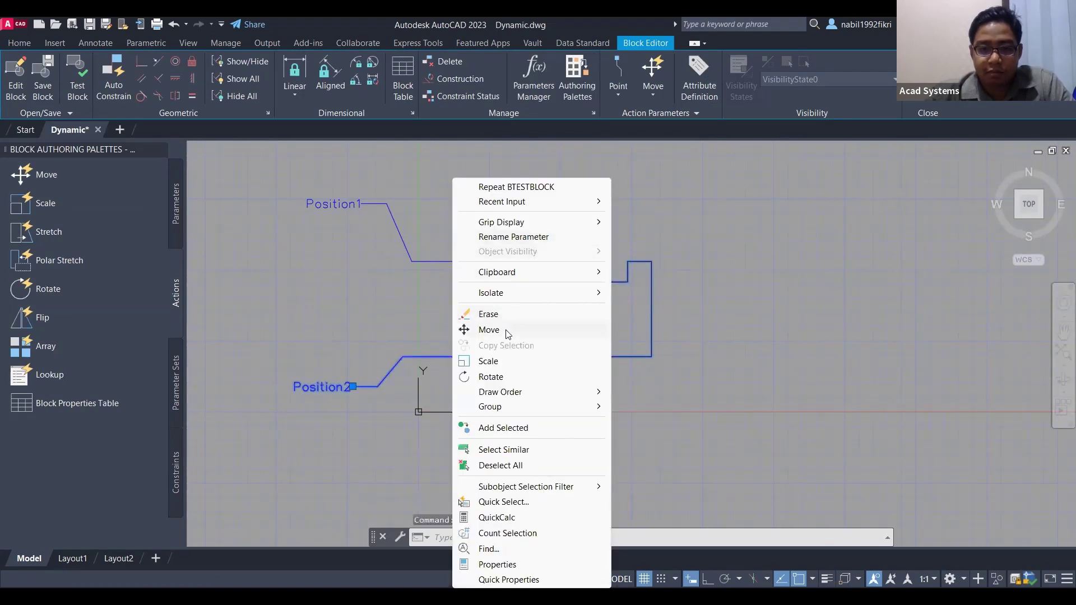
pyautogui.click(489, 314)
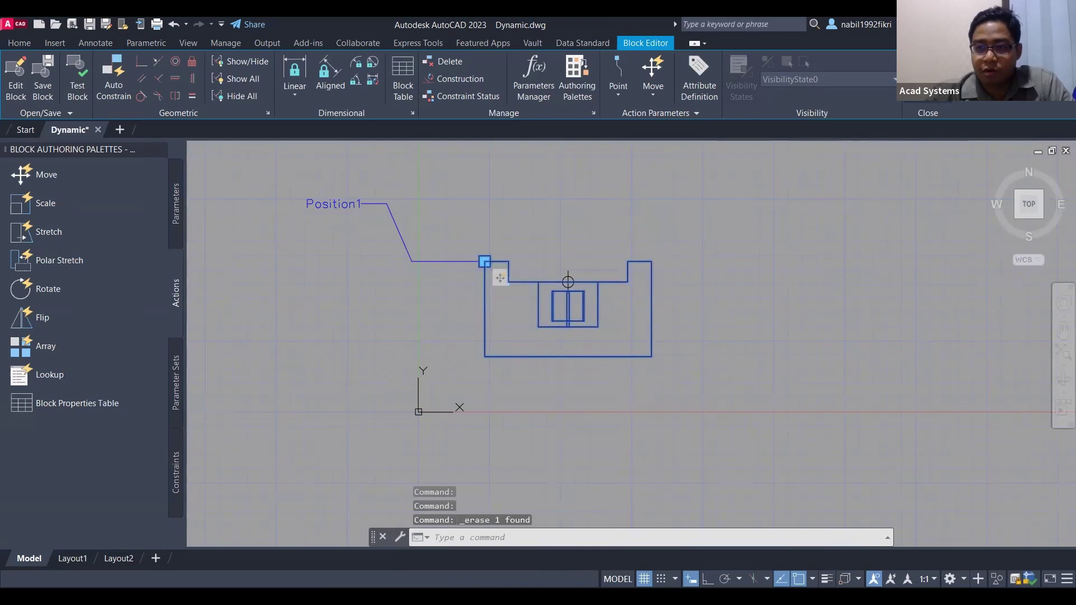
pyautogui.click(927, 79)
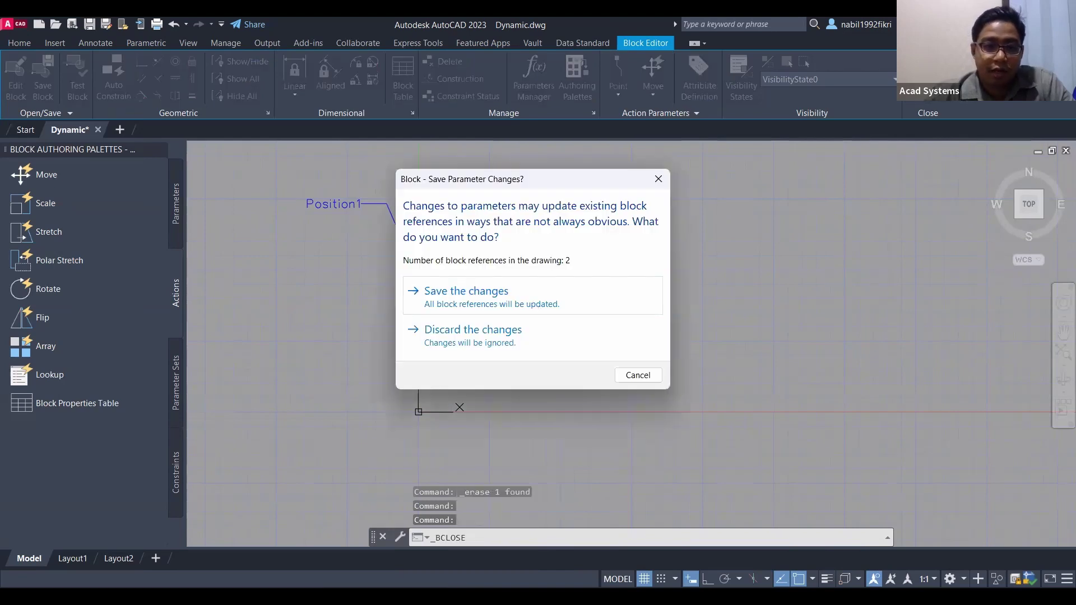
pyautogui.click(481, 297)
# Move the left turbine block down and back up inside its frame using its upper-left point grip
pyautogui.click(282, 301)
pyautogui.scroll(-2, 330, 306)
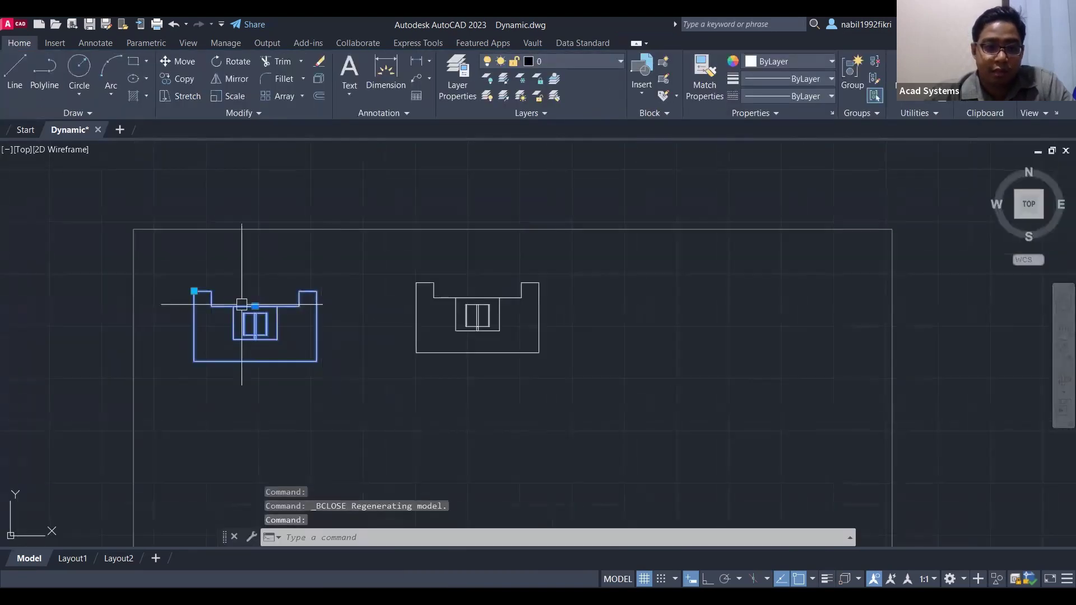
pyautogui.click(194, 291)
pyautogui.click(274, 406)
pyautogui.moveTo(322, 356); pyautogui.dragTo(327, 283, button='middle')
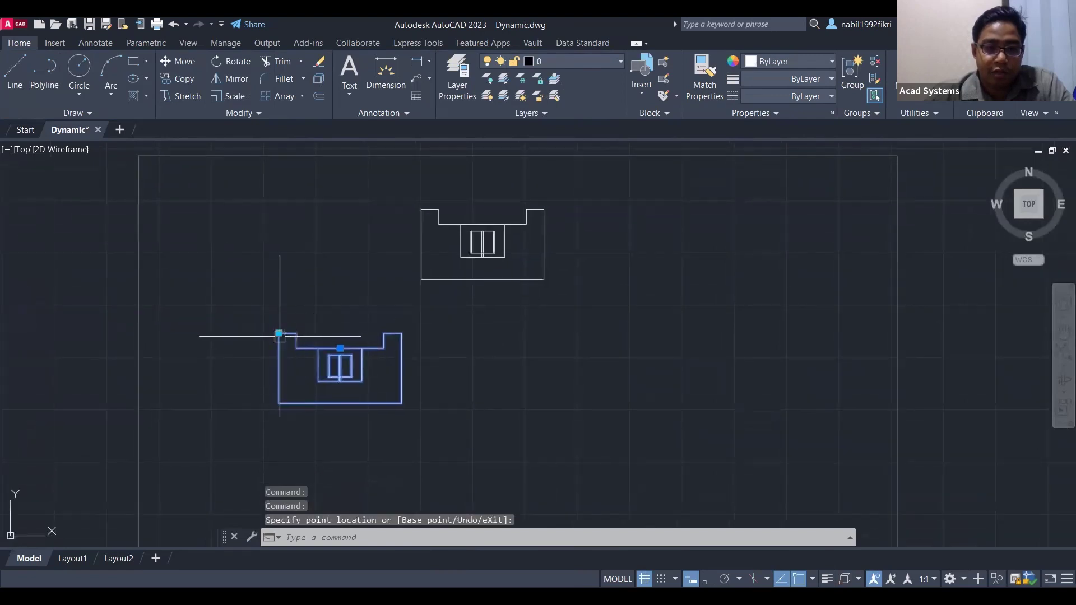
pyautogui.click(277, 335)
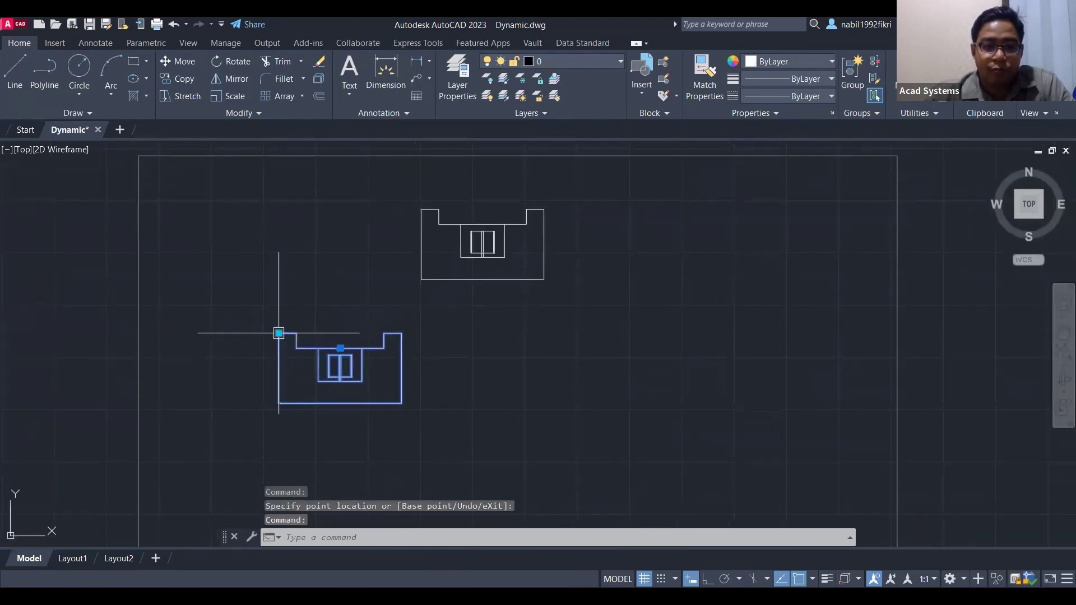
pyautogui.click(212, 230)
# Examine the grips of the plain star blade and the detailed blade in the neighbouring frame
pyautogui.scroll(-4, 414, 246)
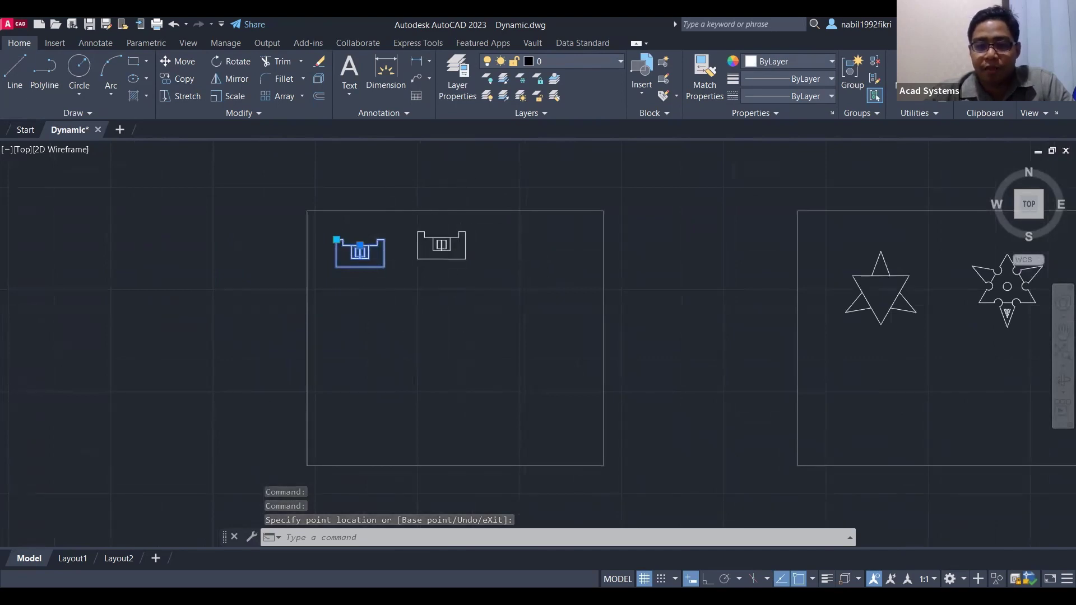
pyautogui.scroll(2, 455, 290)
pyautogui.moveTo(558, 327); pyautogui.dragTo(231, 363, button='middle')
pyautogui.scroll(-2, 452, 382)
pyautogui.moveTo(437, 368); pyautogui.dragTo(229, 353, button='middle')
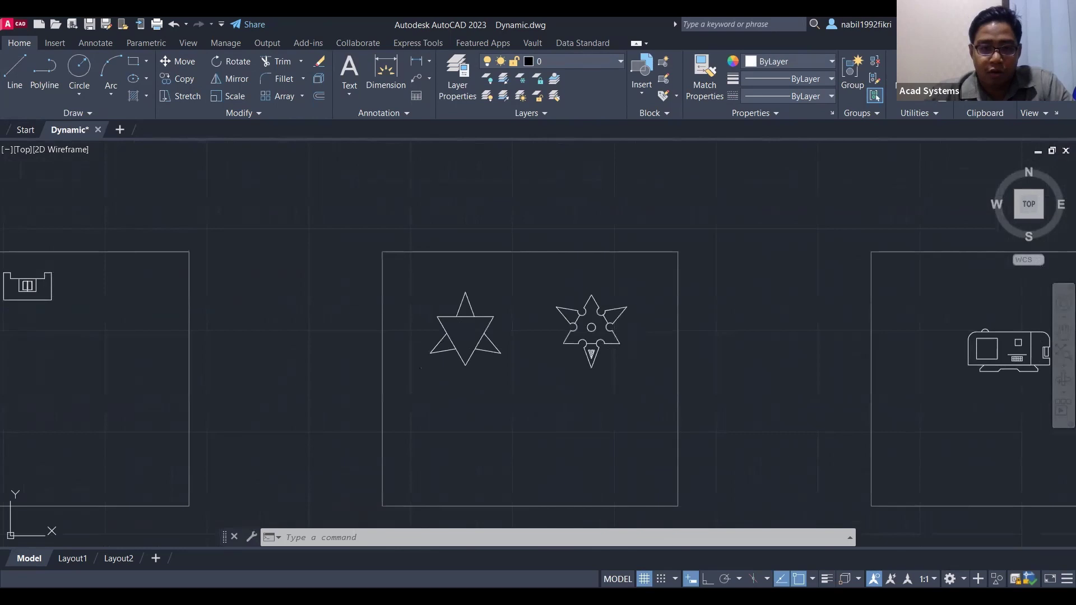
pyautogui.moveTo(509, 337); pyautogui.dragTo(428, 288, button='middle')
pyautogui.click(403, 293)
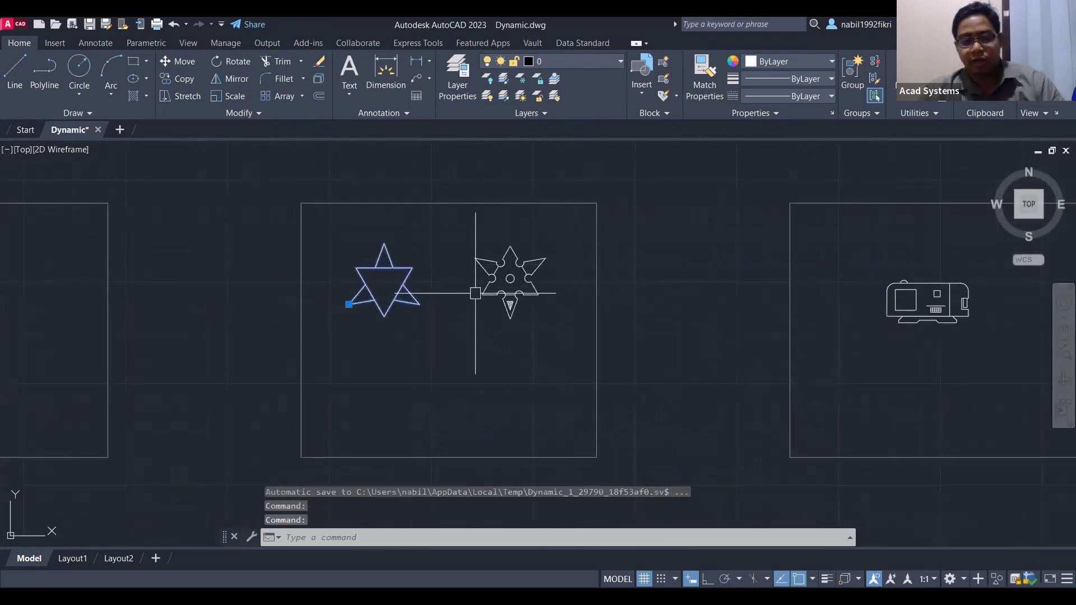
pyautogui.press('Escape')
pyautogui.press('Escape')
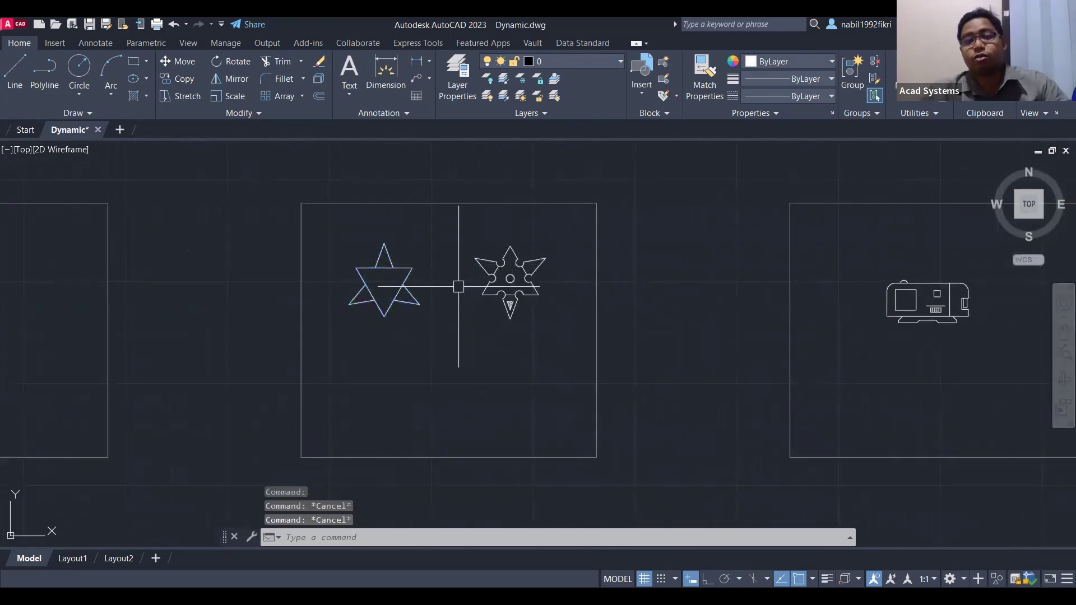
pyautogui.click(398, 295)
pyautogui.click(488, 293)
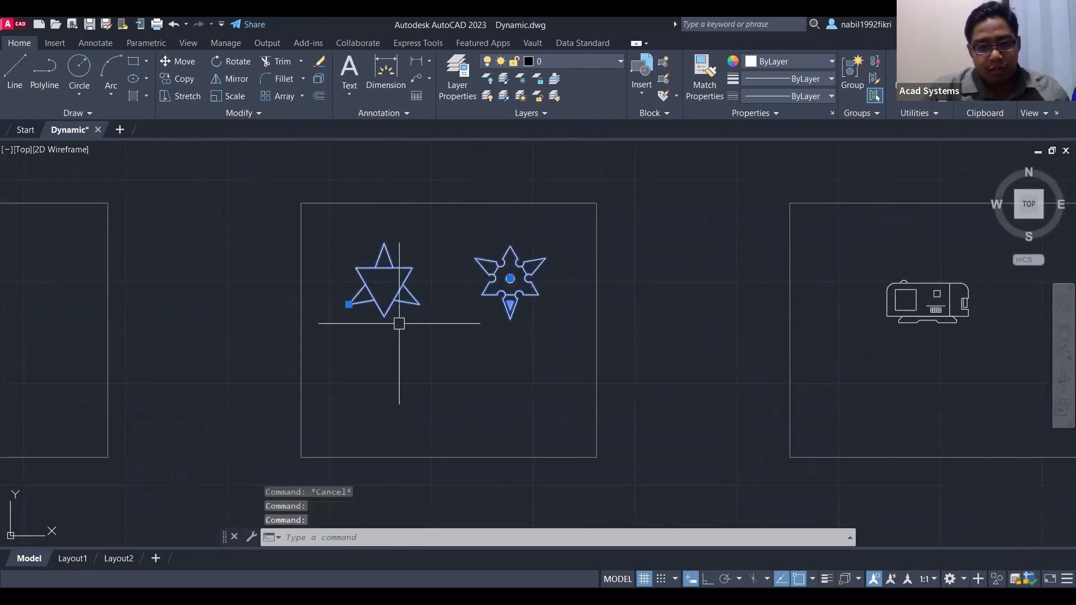
pyautogui.press('Escape')
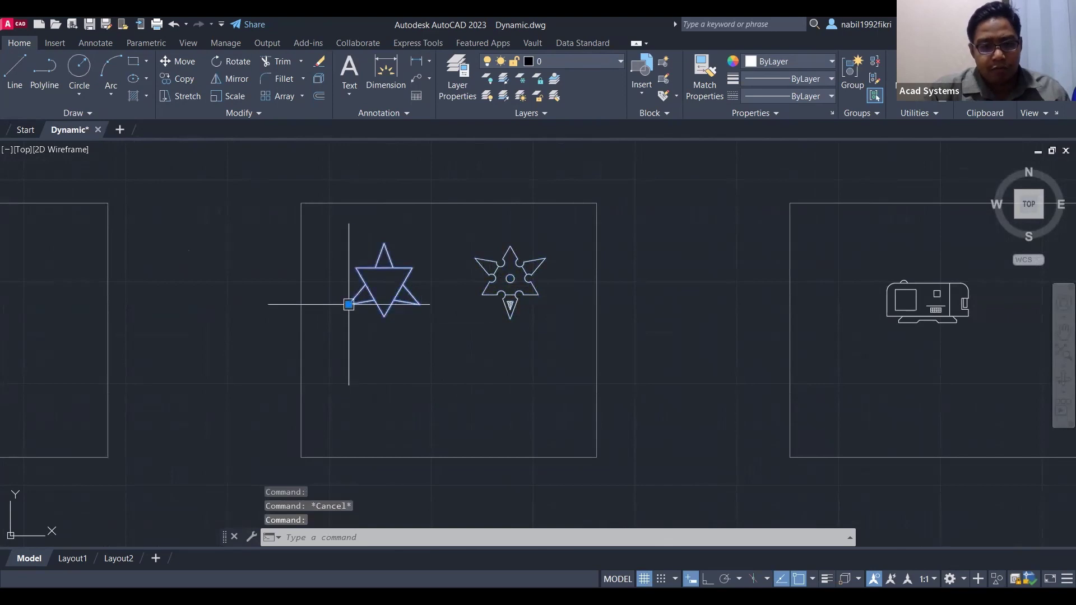
pyautogui.click(349, 305)
pyautogui.press('Escape')
pyautogui.press('Escape')
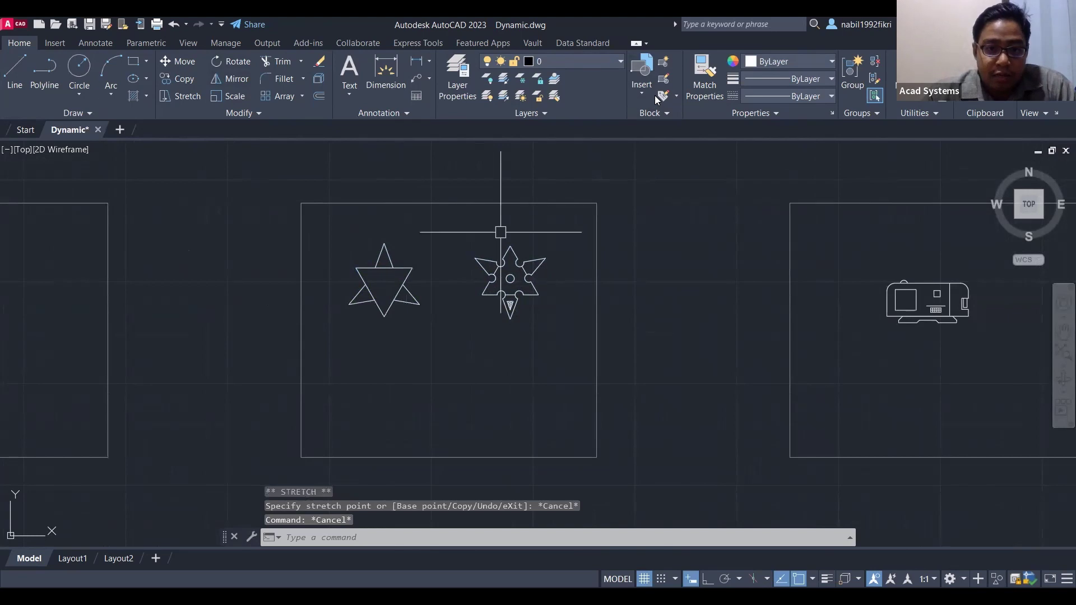
# Open the Blade block definition in the Block Editor
pyautogui.scroll(4, 434, 249)
pyautogui.moveTo(434, 249); pyautogui.dragTo(619, 204, button='middle')
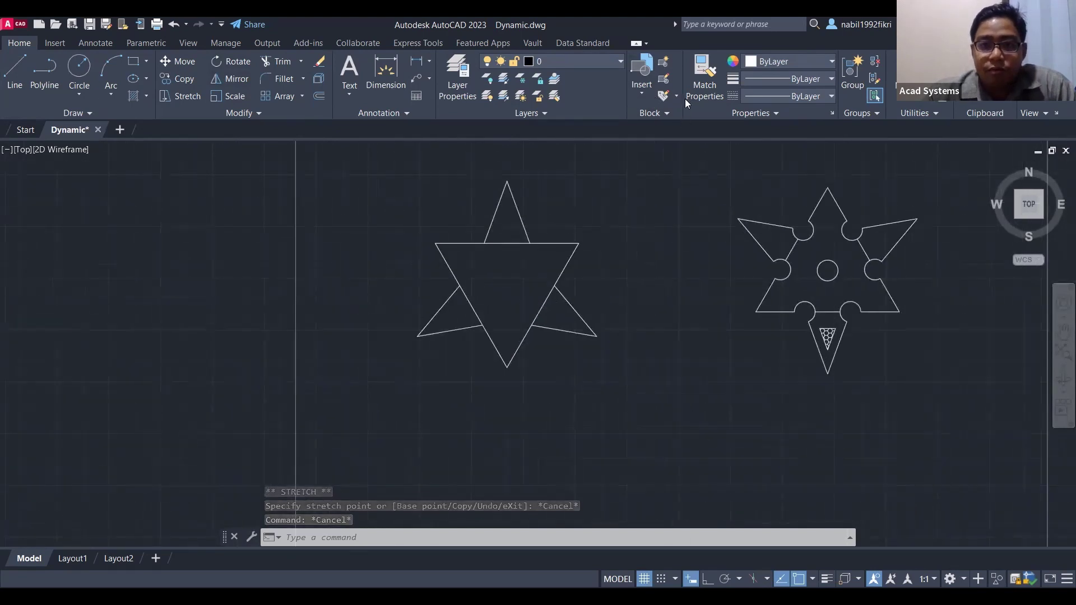
pyautogui.scroll(-2, 651, 244)
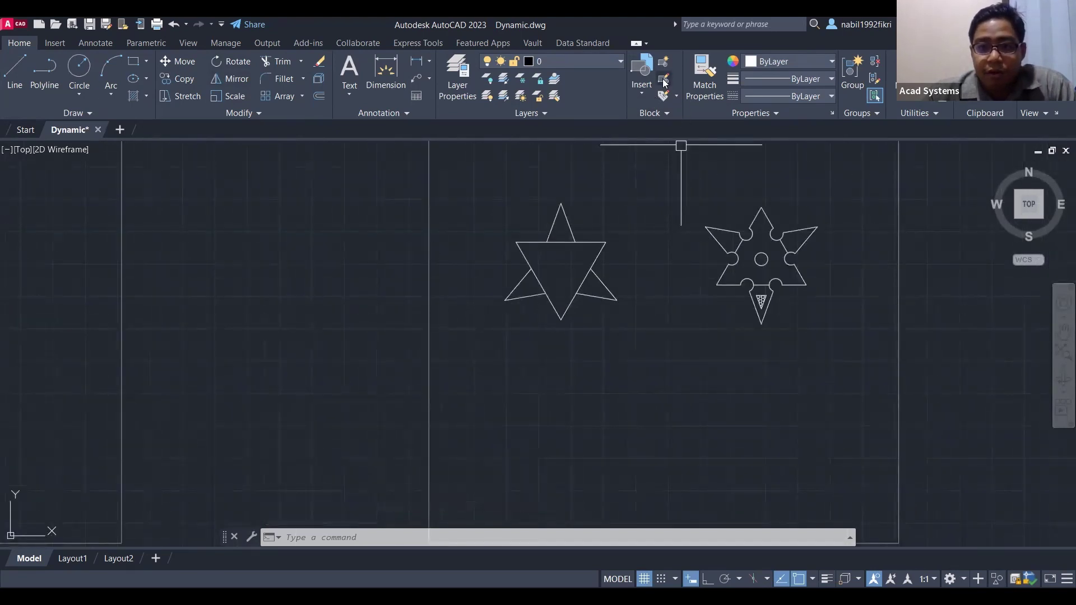
pyautogui.click(663, 79)
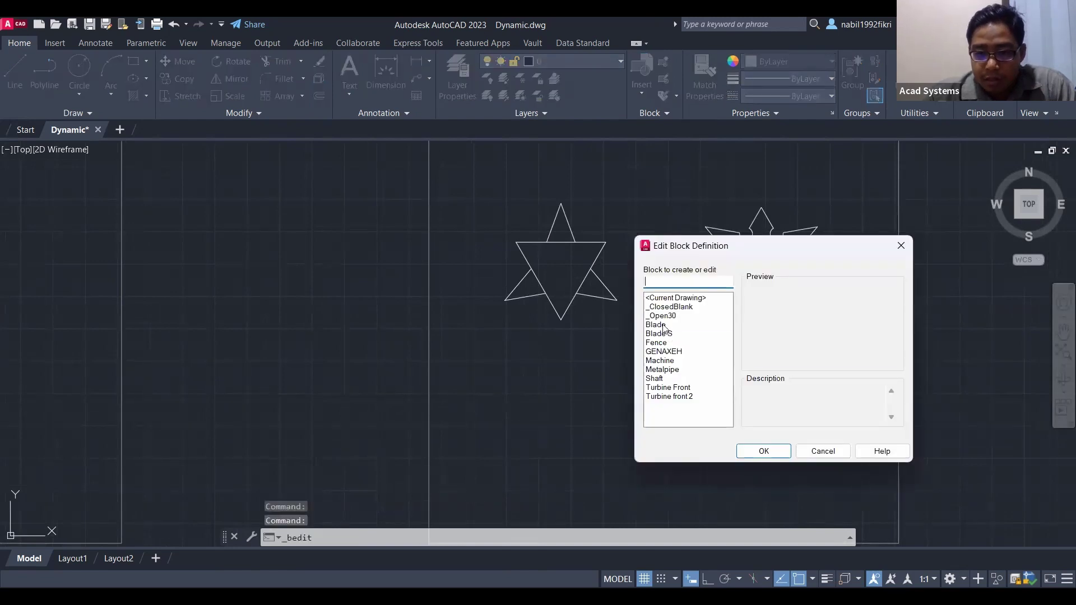
pyautogui.click(657, 325)
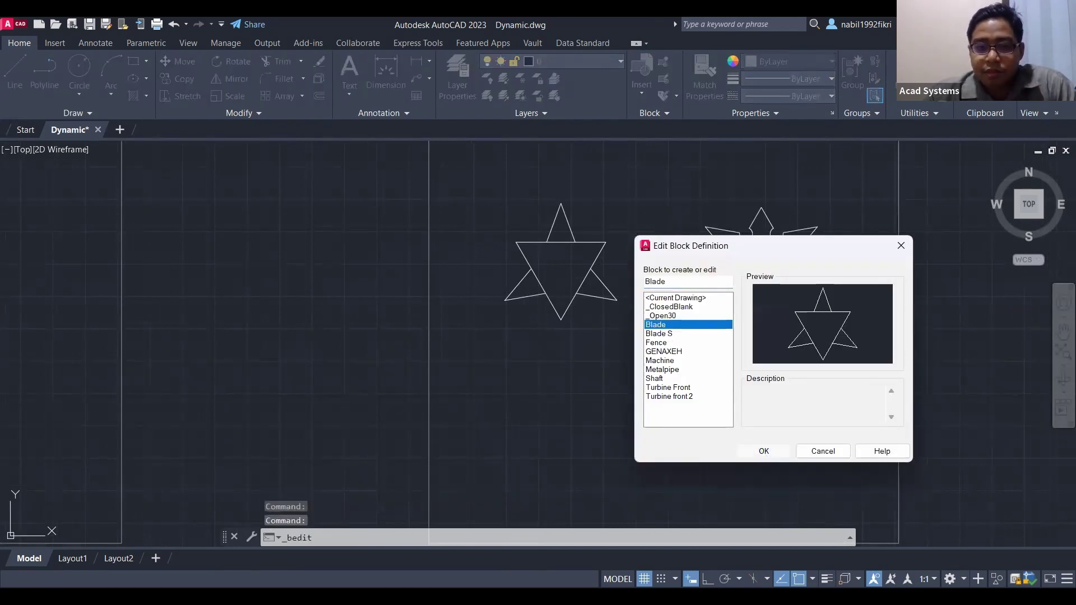
pyautogui.click(764, 451)
pyautogui.scroll(-4, 544, 386)
pyautogui.moveTo(517, 324); pyautogui.dragTo(422, 319, button='middle')
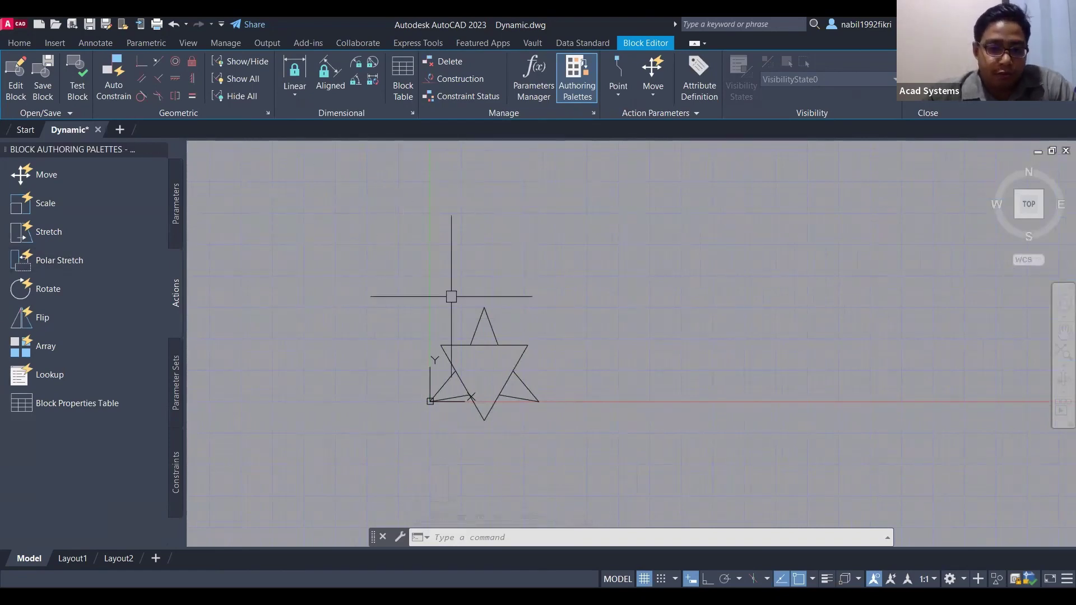
# Add a Rotation parameter based at the blade's lower-right tip, with its default angle straight up, using Ortho only for the placement
pyautogui.scroll(2, 495, 406)
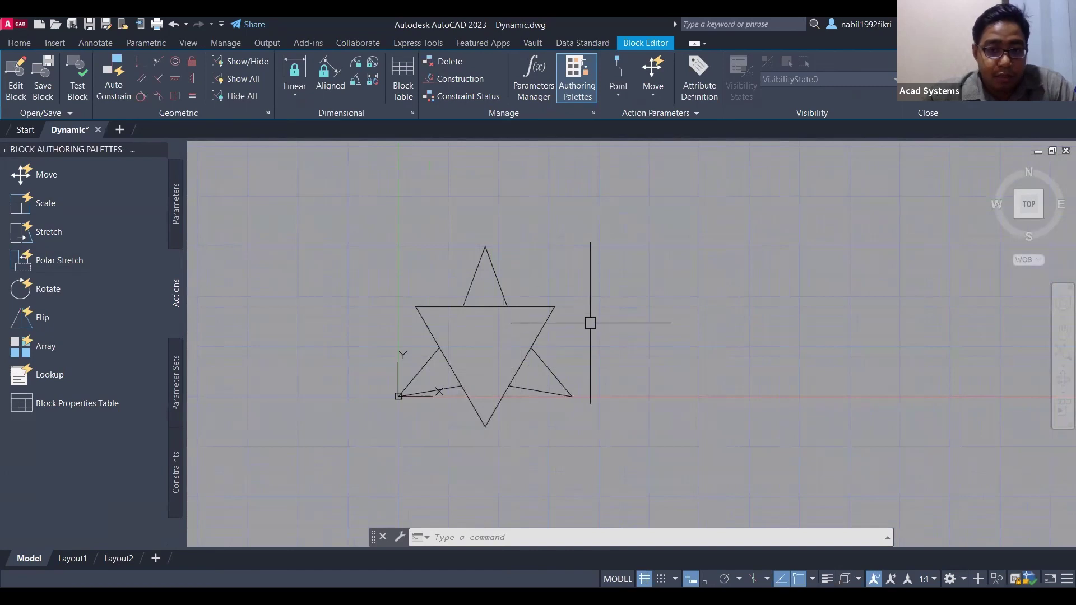
pyautogui.moveTo(512, 301); pyautogui.dragTo(534, 285, button='middle')
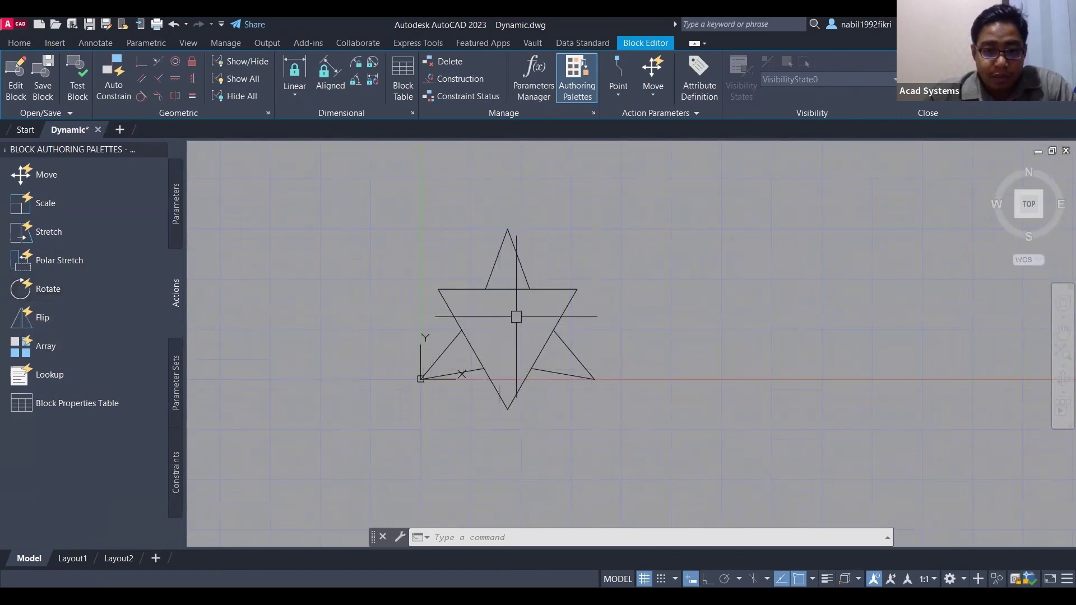
pyautogui.scroll(3, 509, 413)
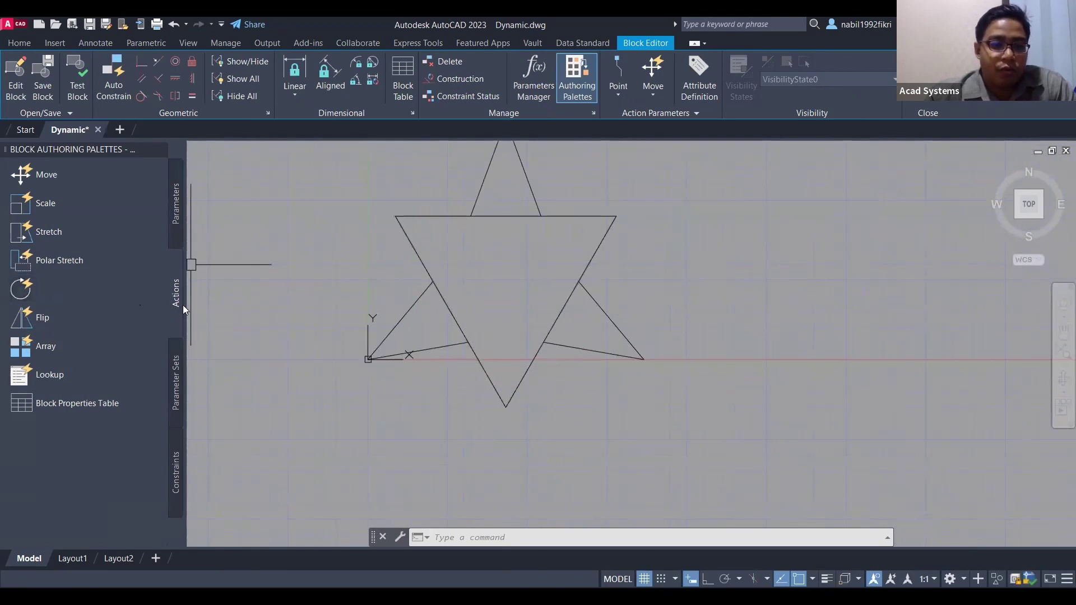
pyautogui.click(177, 214)
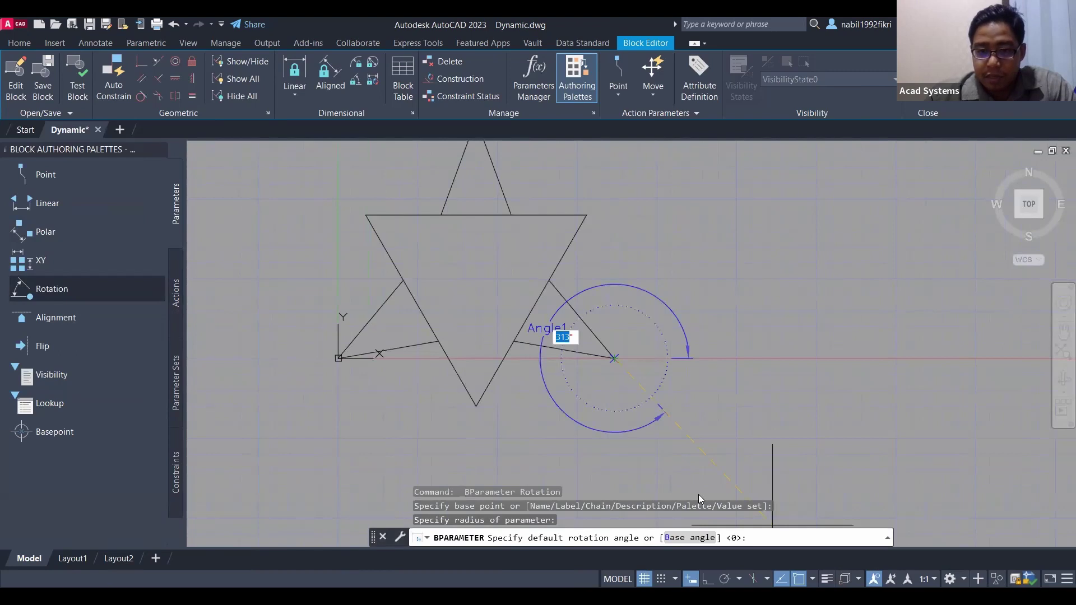
pyautogui.press('F8')
pyautogui.click(622, 304)
pyautogui.click(621, 303)
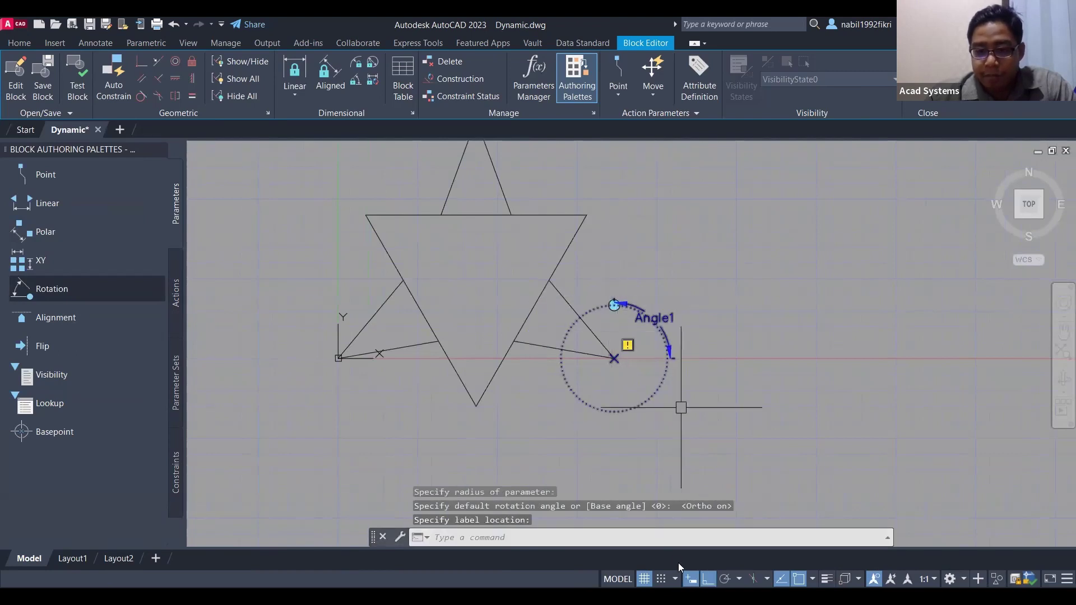
pyautogui.click(709, 579)
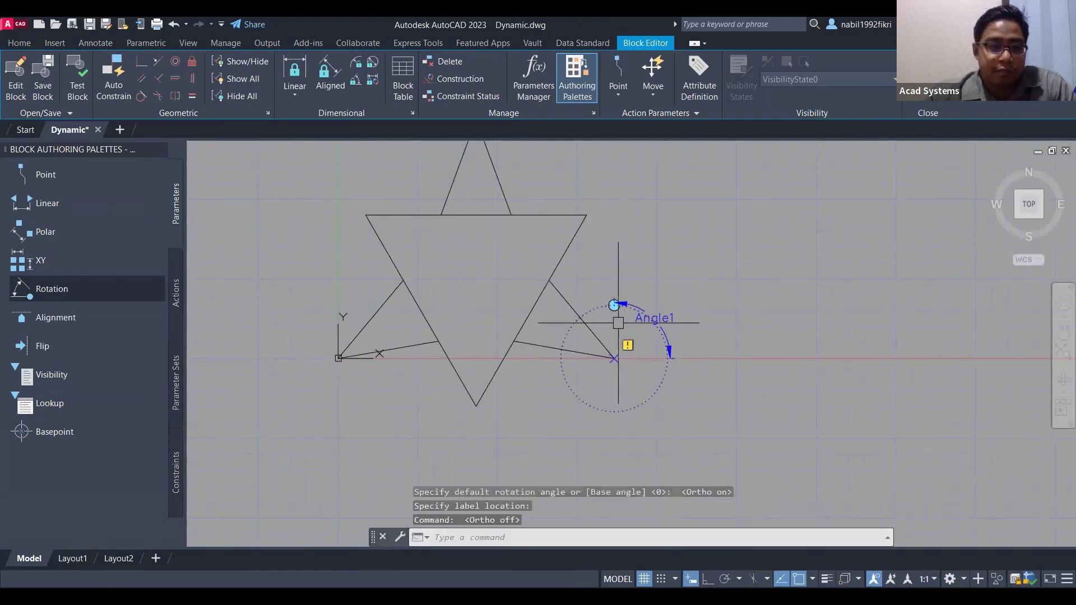
# Add a Rotate action to the Angle1 parameter and try out the blade's rotation grip in the test window
pyautogui.click(178, 292)
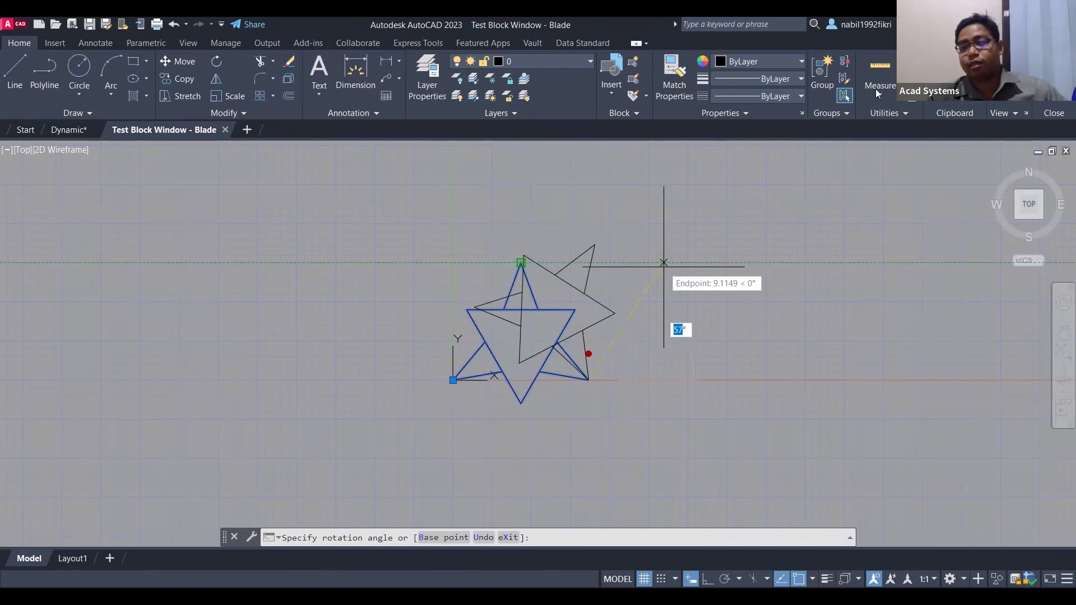
pyautogui.press('Escape')
pyautogui.press('Escape')
pyautogui.press('Escape')
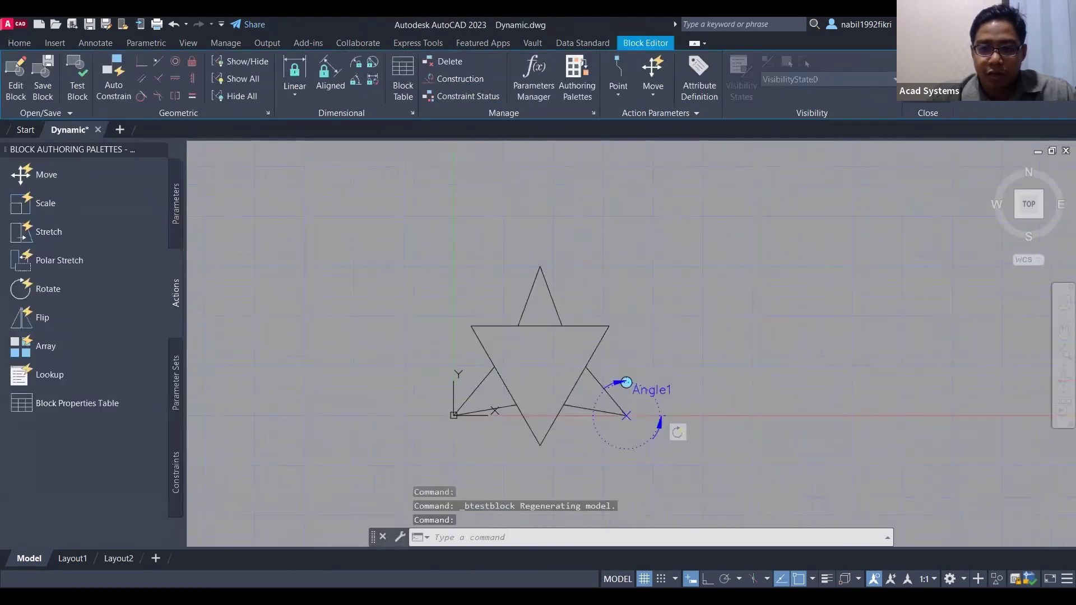
# Leave the Blade block definition and open the Blade S block definition in the Block Editor
pyautogui.click(928, 77)
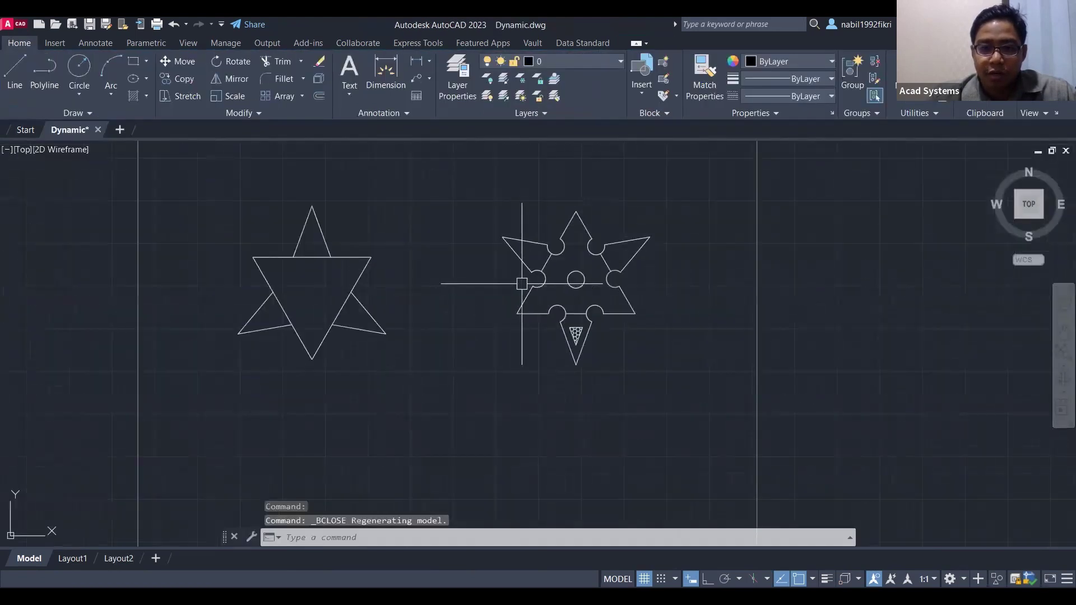
pyautogui.click(586, 273)
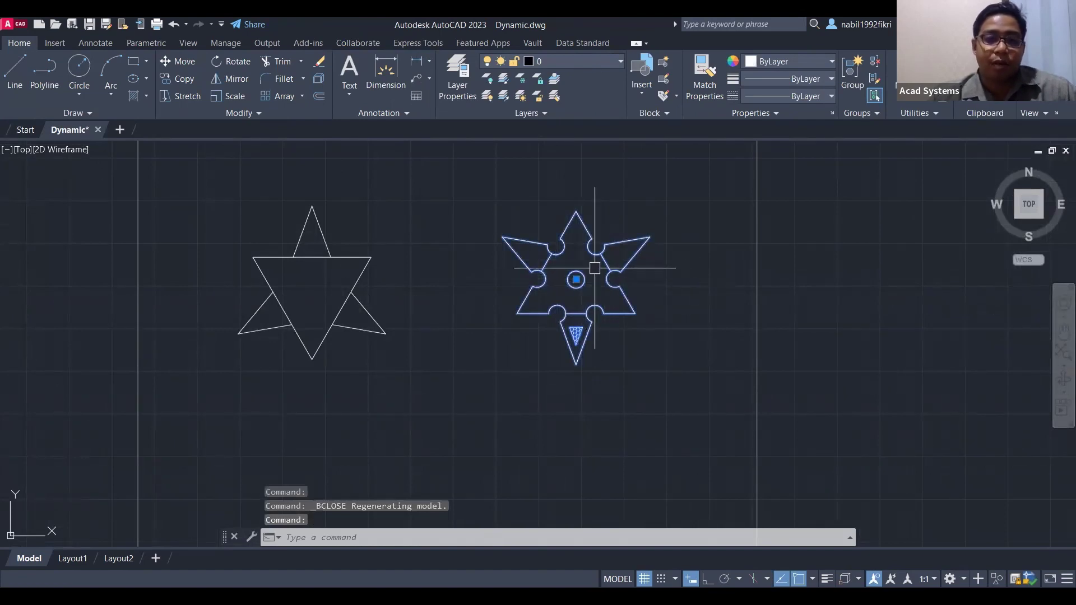
pyautogui.scroll(2, 611, 287)
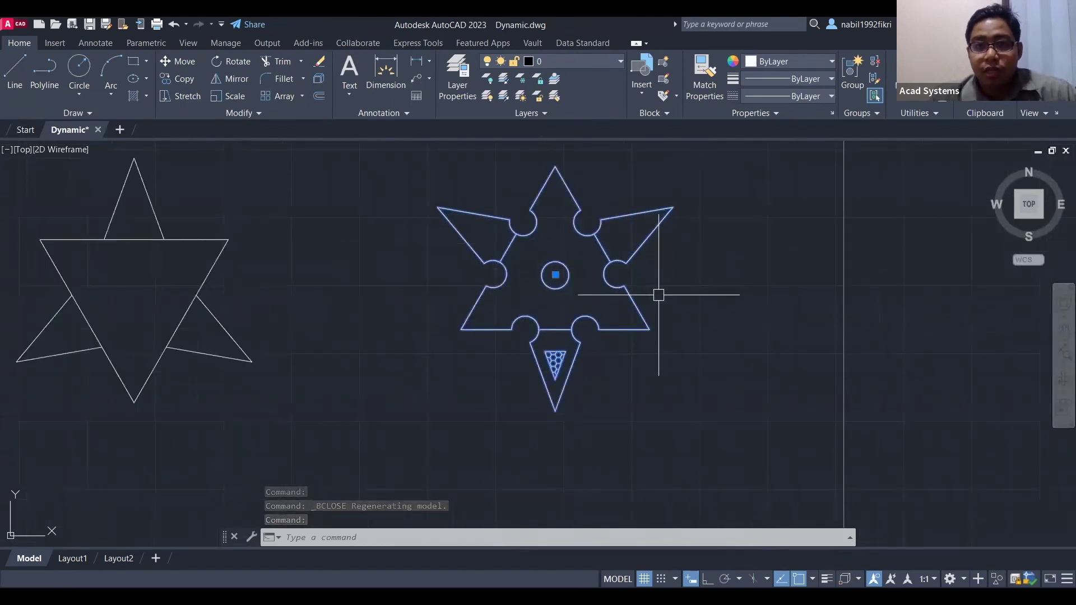
pyautogui.moveTo(667, 295); pyautogui.dragTo(612, 325, button='middle')
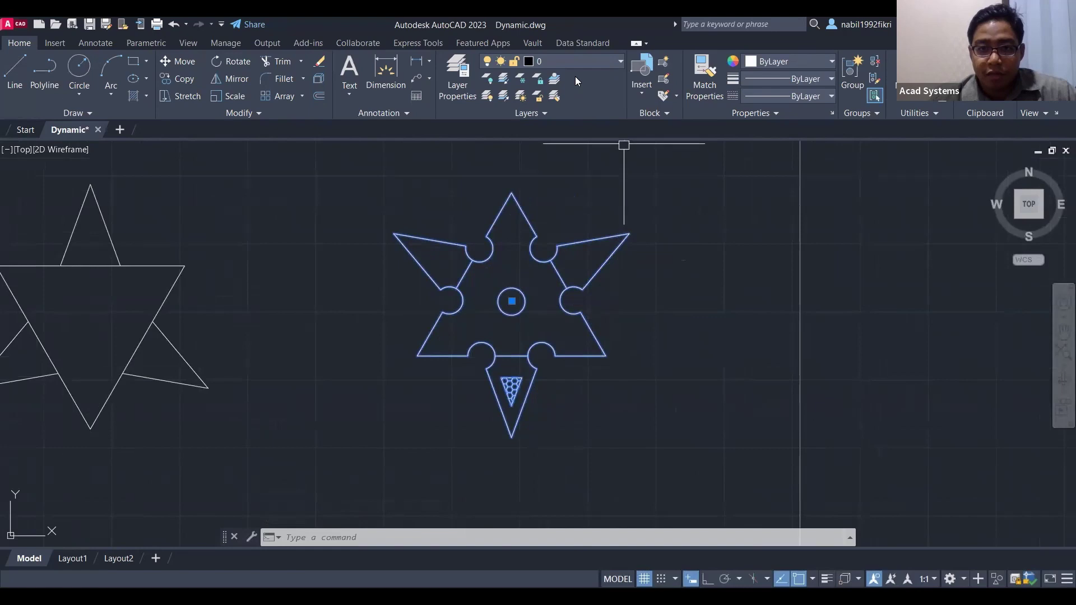
pyautogui.click(664, 79)
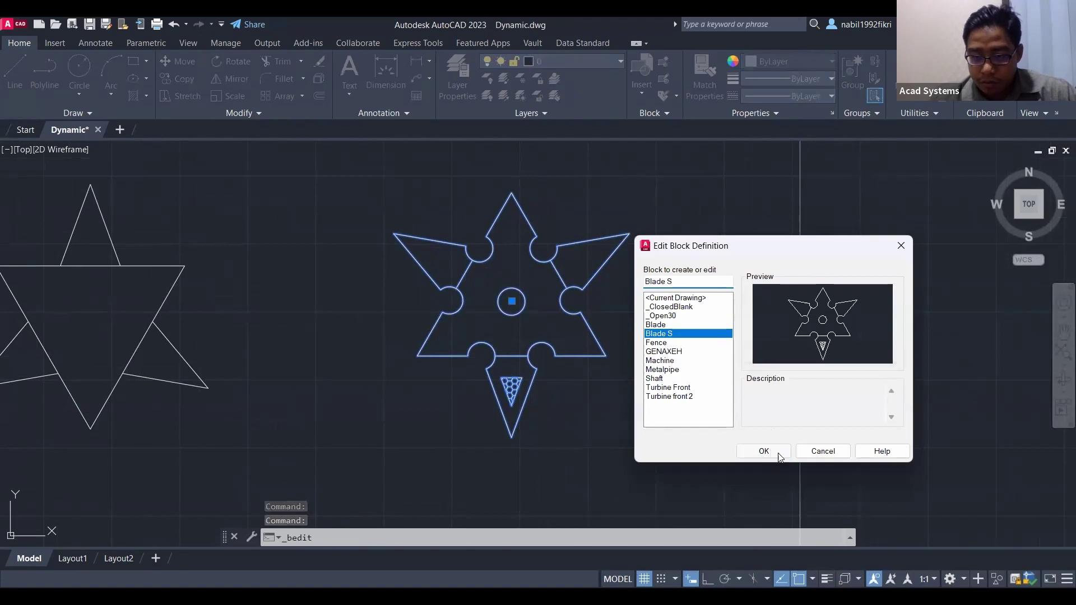
pyautogui.click(764, 451)
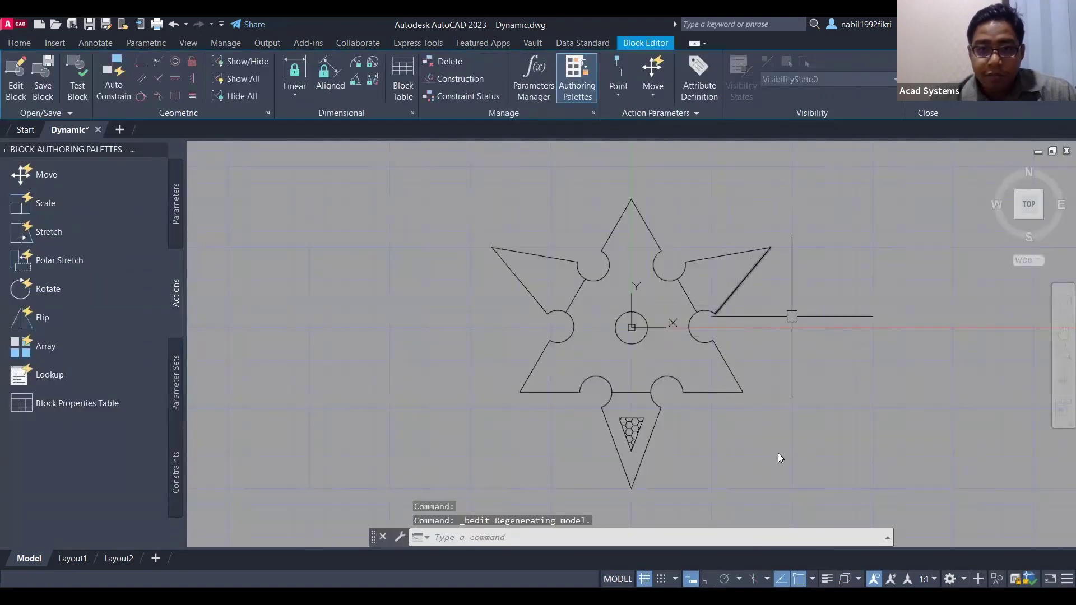
# Add a Rotation parameter centred on the blade's hub circle, with a radius of about 1.24 and a default angle of 0
pyautogui.scroll(-5, 789, 315)
pyautogui.moveTo(783, 317); pyautogui.dragTo(648, 316, button='middle')
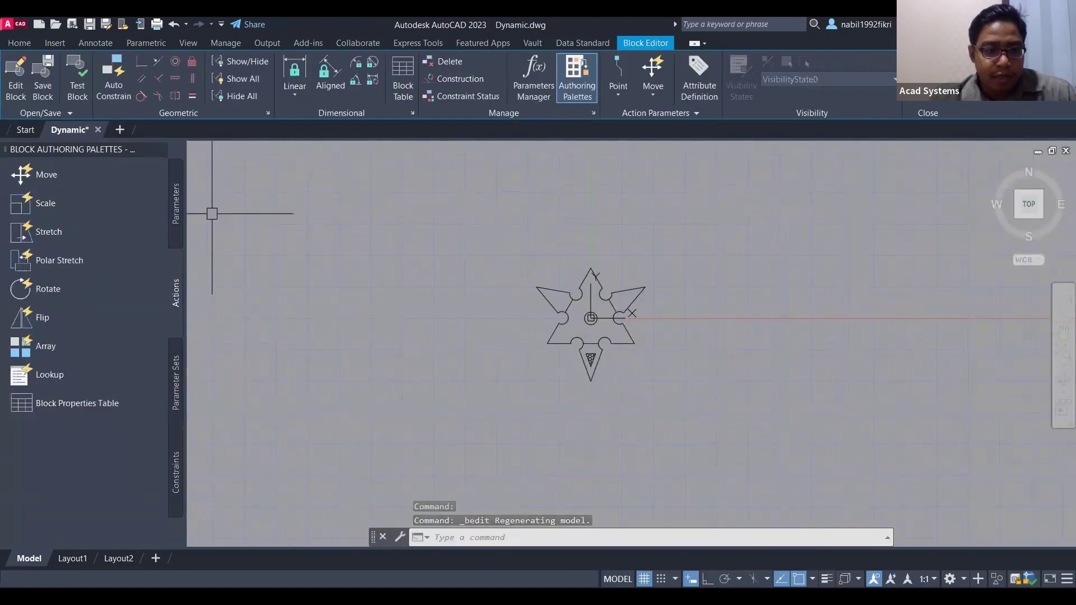
pyautogui.click(176, 205)
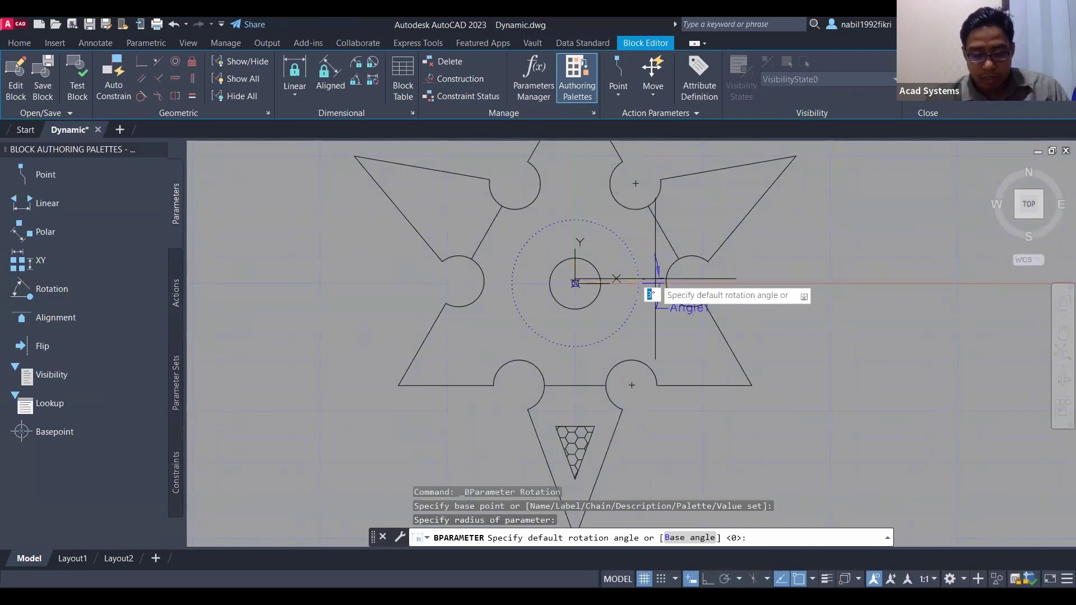
pyautogui.write('0')
pyautogui.press('Return')
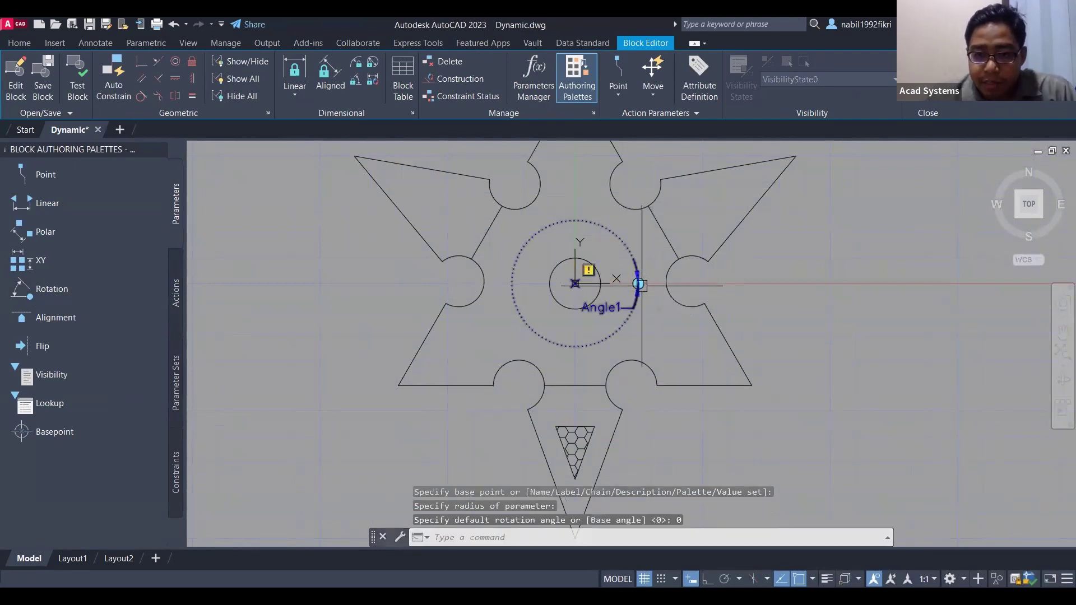
# Add a Rotate action to the Angle1 parameter with the whole star blade as its selection set
pyautogui.scroll(4, 639, 279)
pyautogui.scroll(-5, 618, 306)
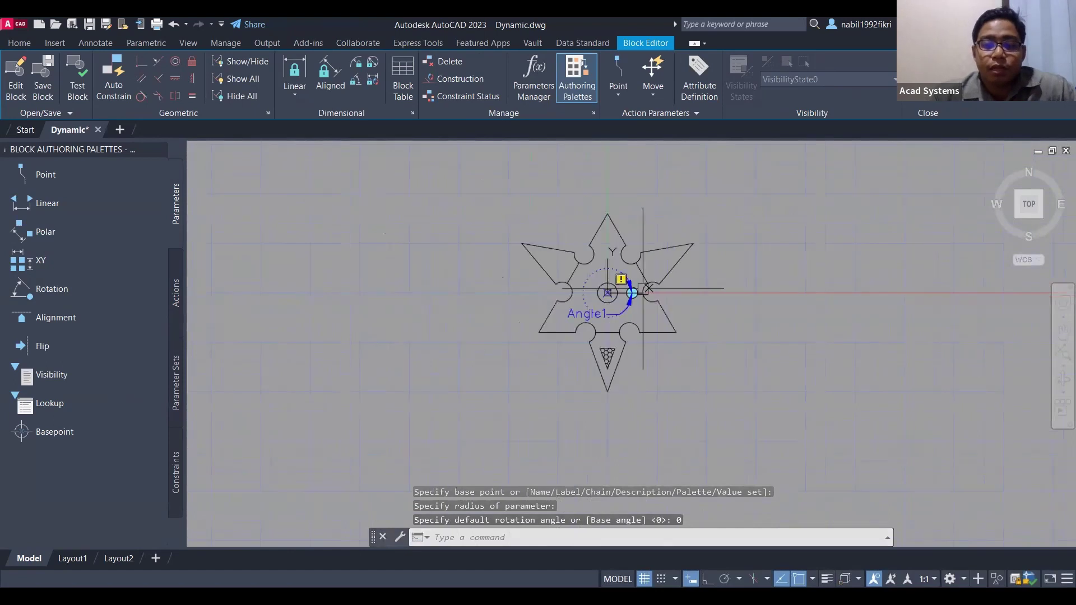
pyautogui.scroll(2, 622, 305)
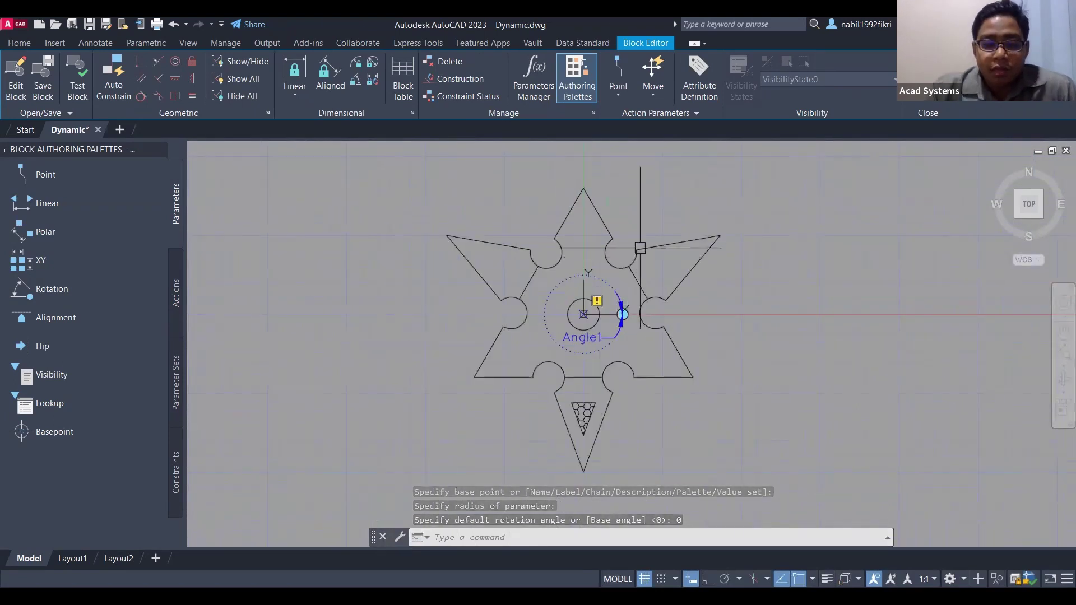
pyautogui.click(171, 304)
pyautogui.click(65, 290)
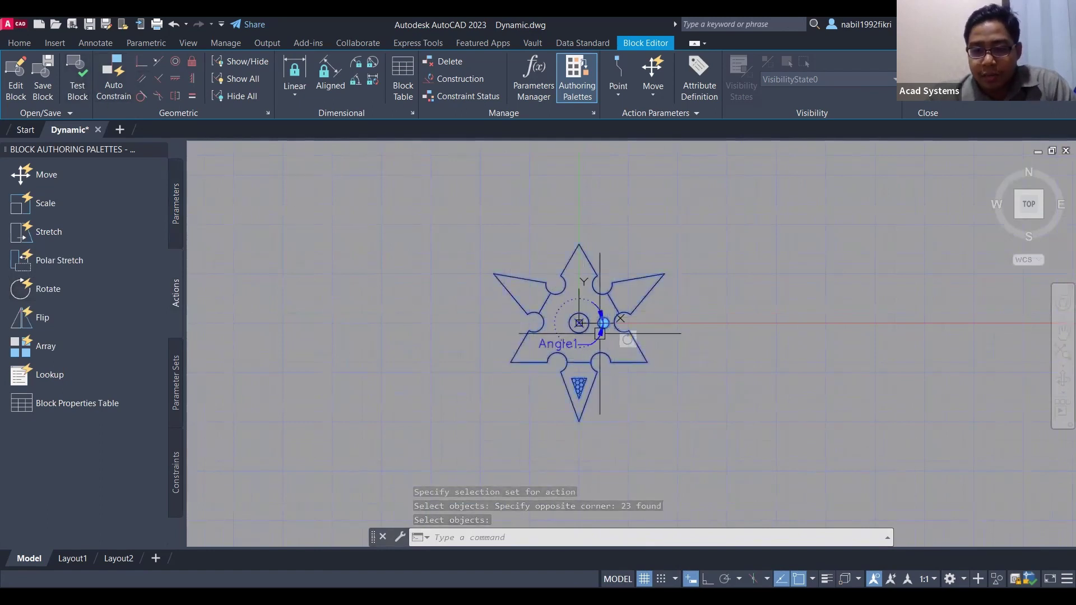
# Select the Angle1 rotation parameter at the blade's centre and show its full properties
pyautogui.scroll(2, 599, 374)
pyautogui.moveTo(546, 355); pyautogui.dragTo(488, 370, button='middle')
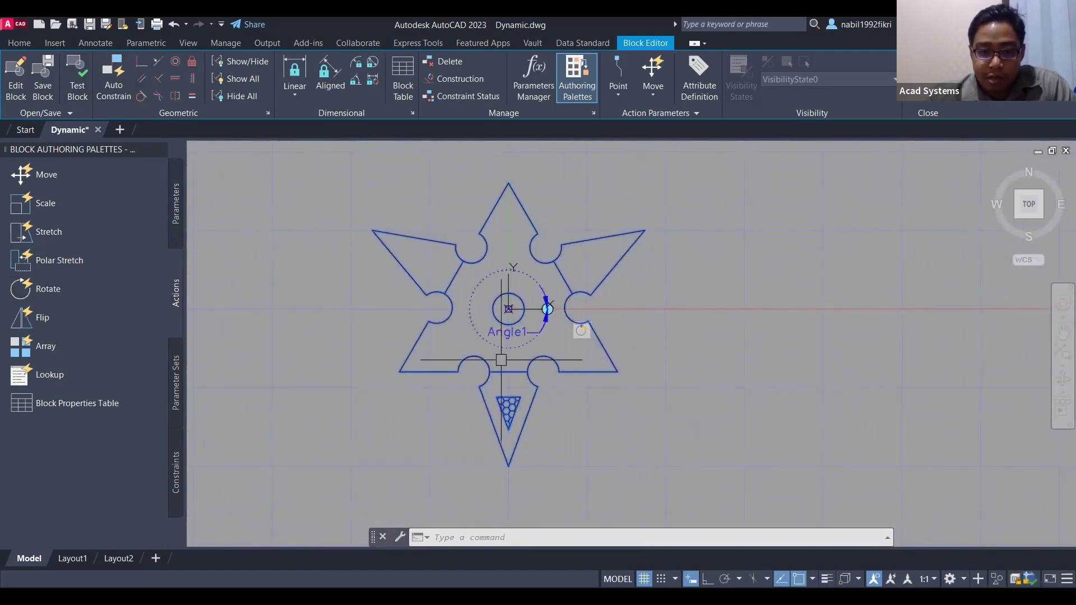
pyautogui.click(509, 308)
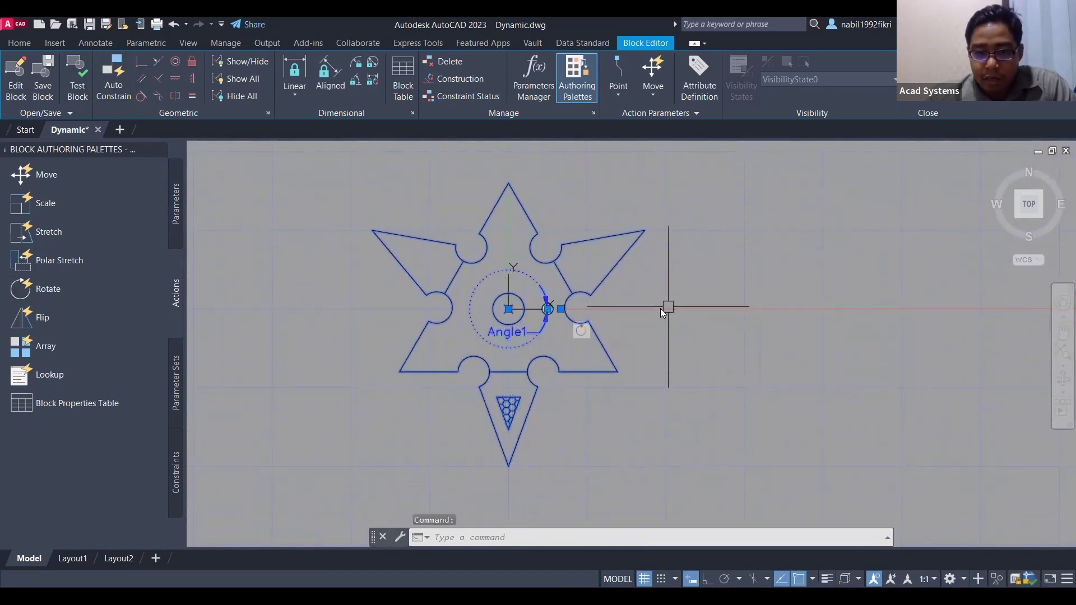
pyautogui.rightClick(664, 310)
pyautogui.click(641, 320)
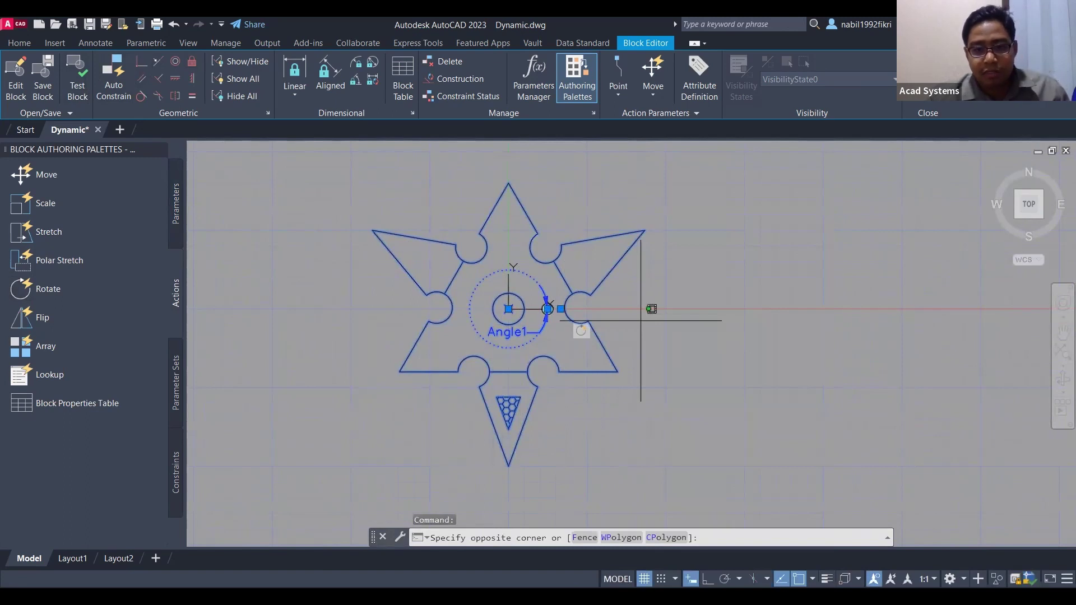
pyautogui.press('Escape')
pyautogui.press('Escape')
pyautogui.rightClick(667, 310)
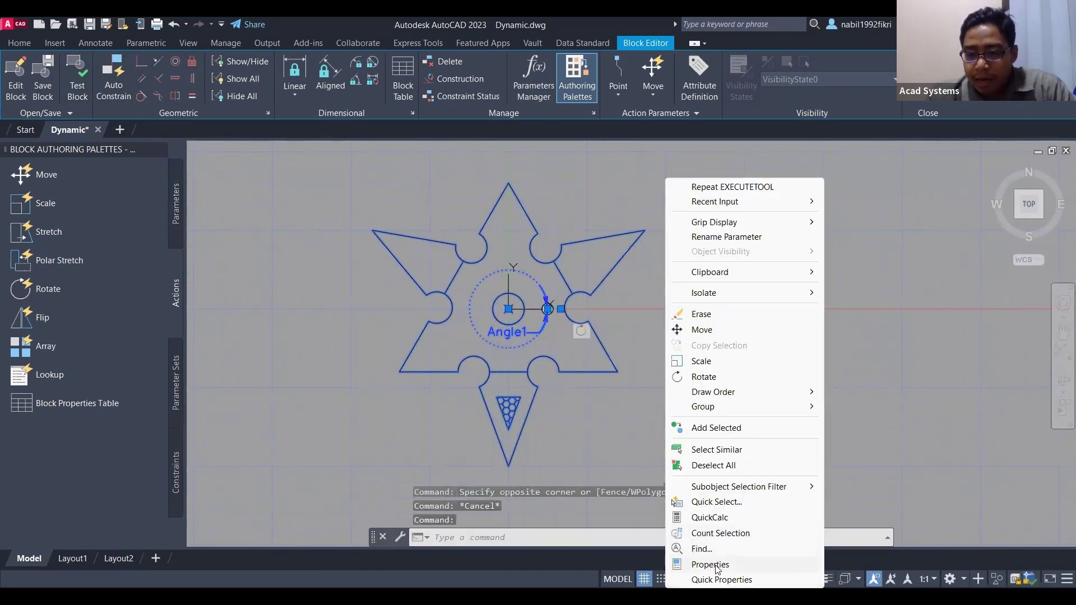
pyautogui.click(717, 565)
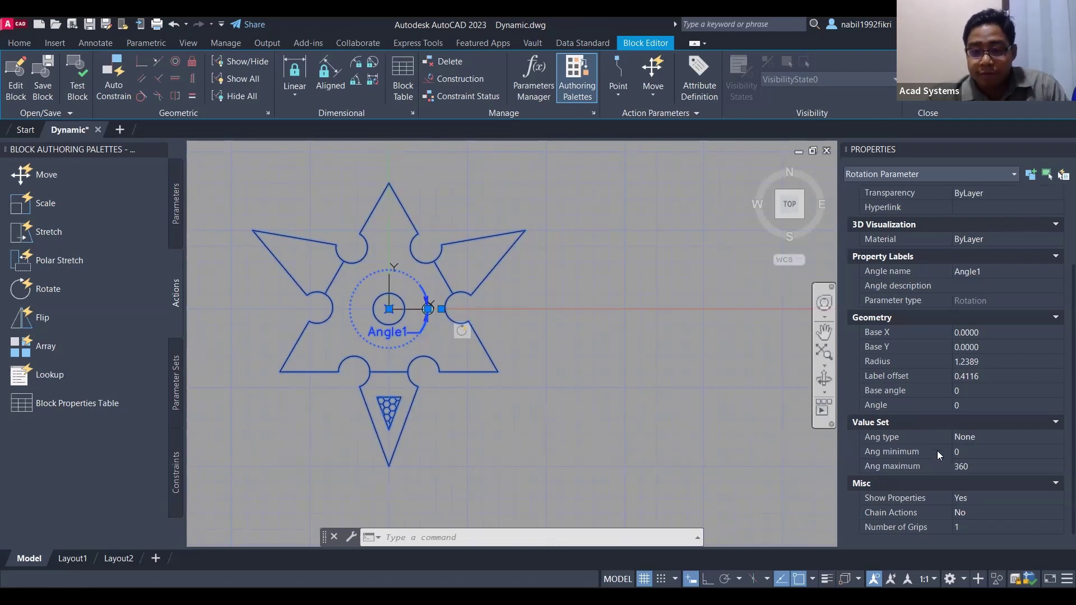
# Set Angle1's maximum angle to 90 and try out the blade's rotation grip in the test window
pyautogui.click(895, 467)
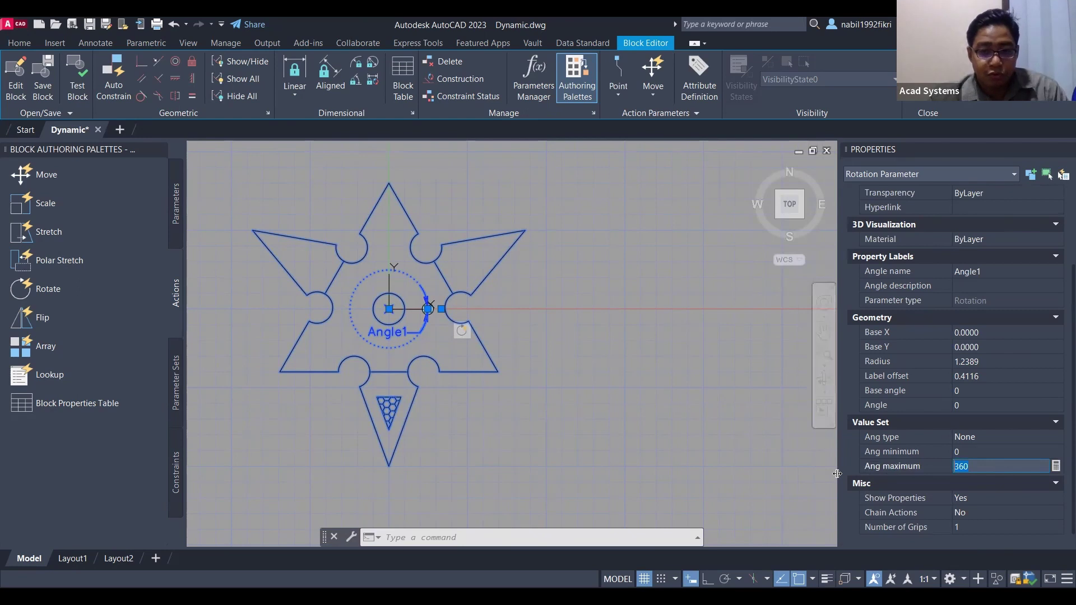
pyautogui.write('90')
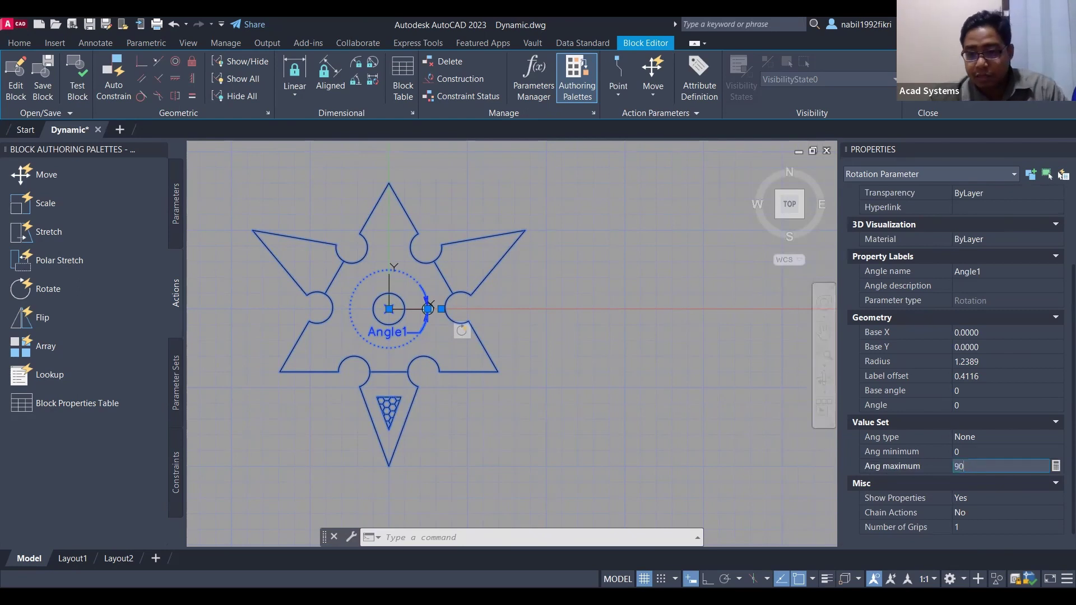
pyautogui.press('Return')
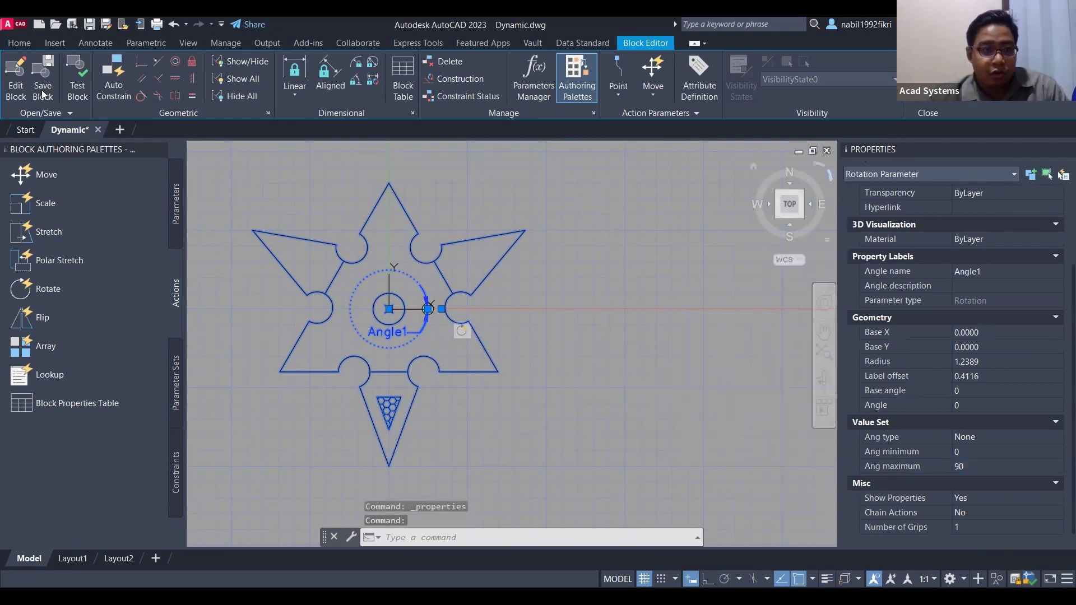
pyautogui.click(74, 81)
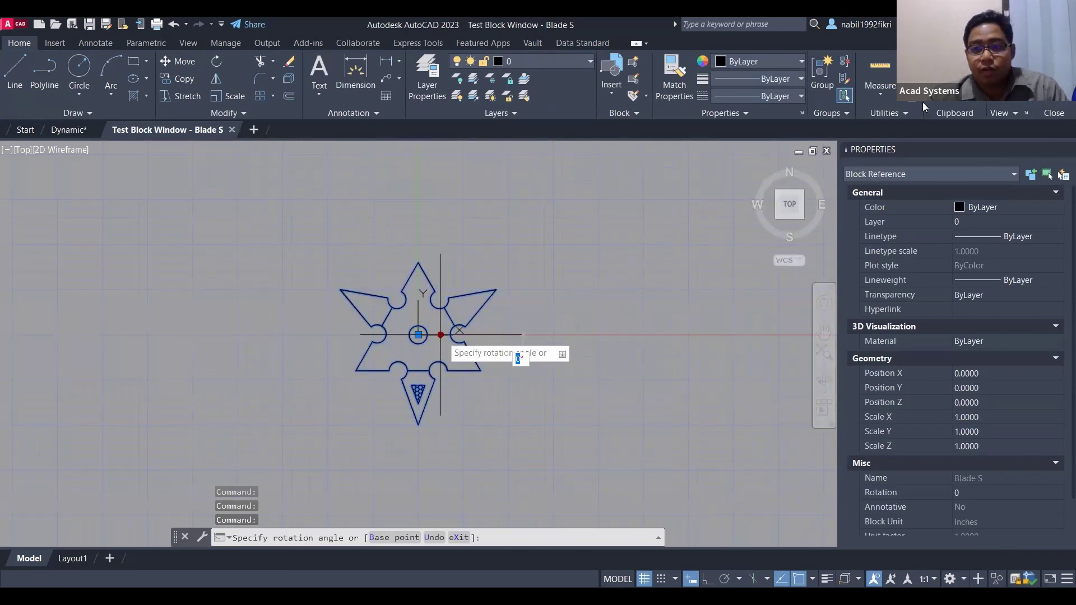
pyautogui.press('Escape')
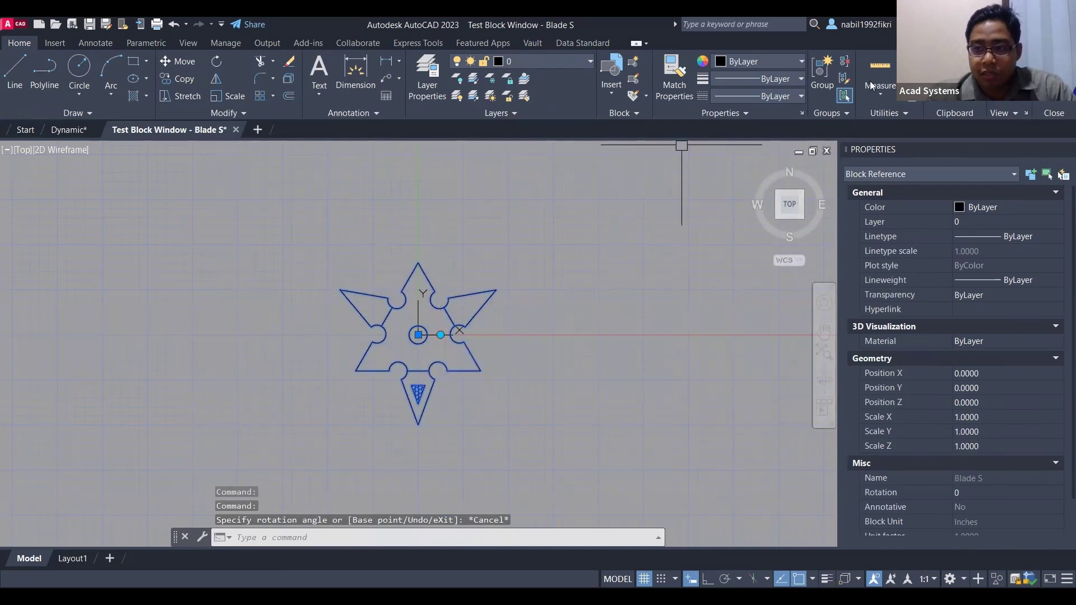
pyautogui.click(1054, 79)
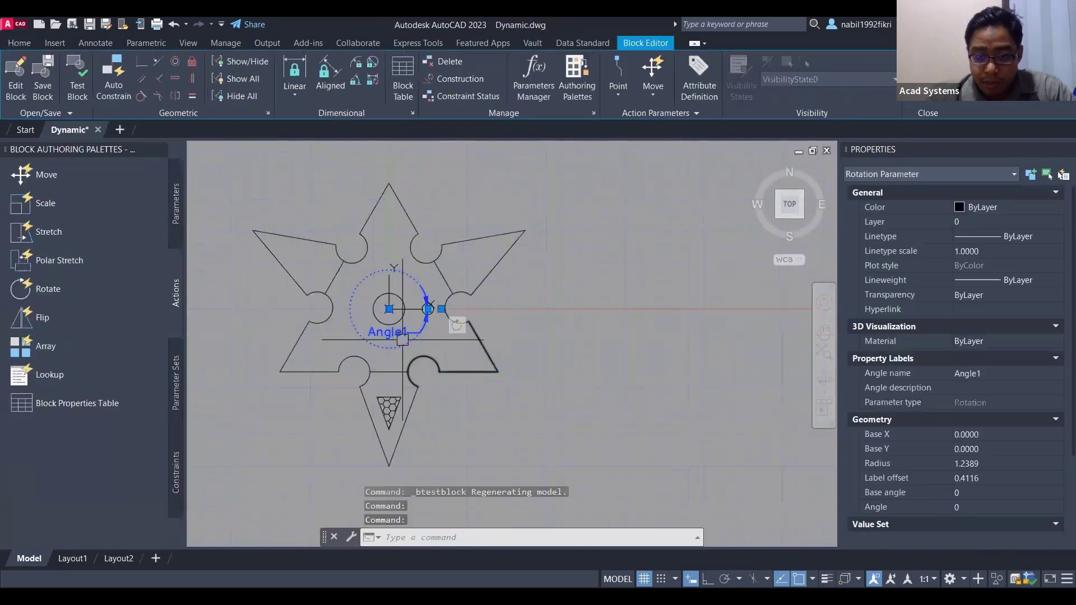
# Set the Angle1 parameter's maximum angle to 360
pyautogui.scroll(-3, 939, 413)
pyautogui.click(969, 467)
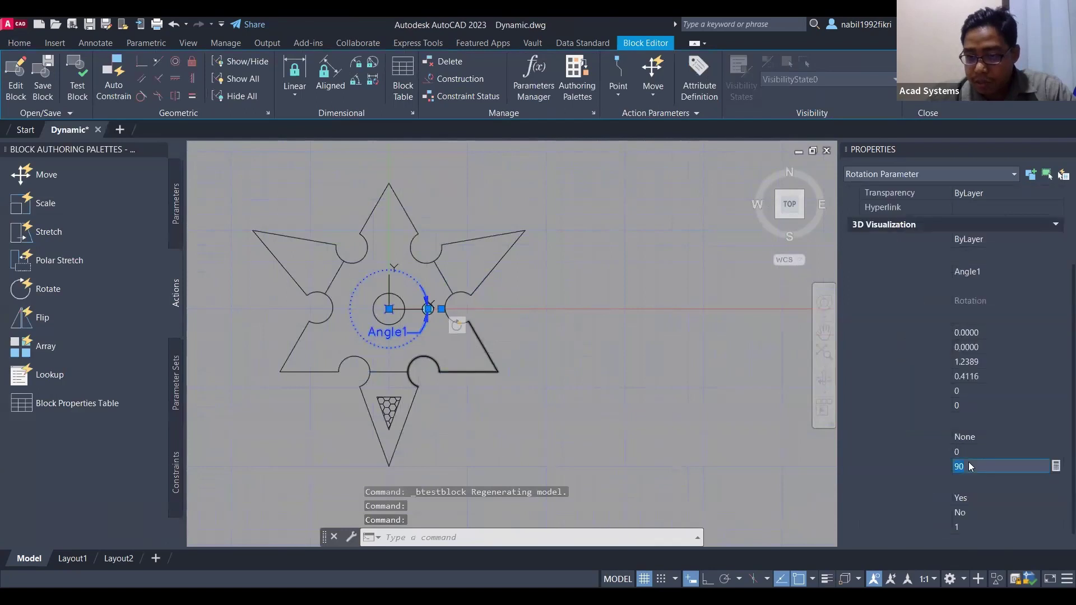
pyautogui.write('360')
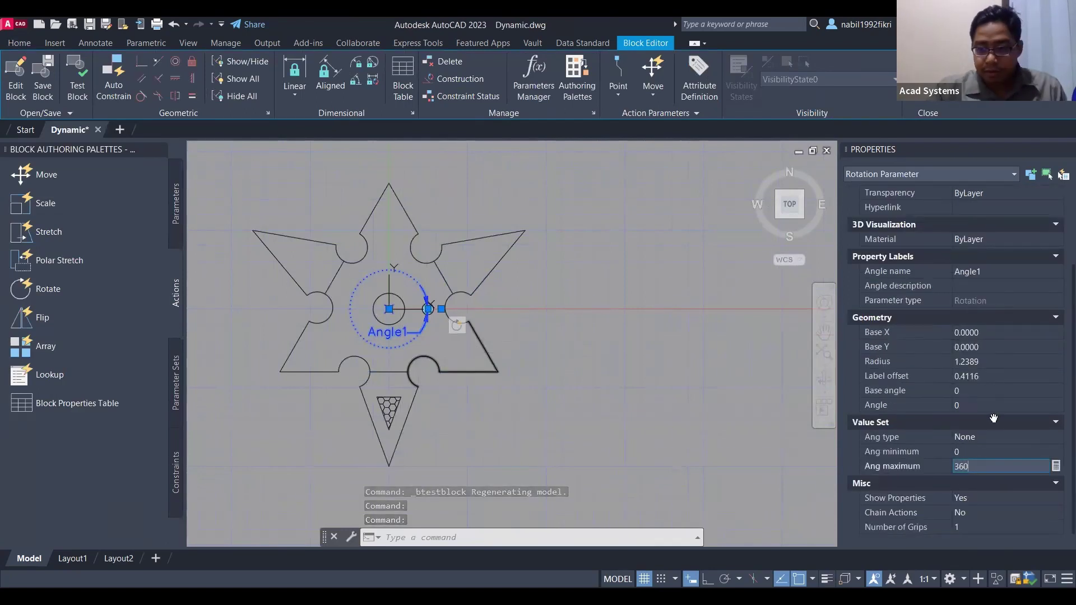
pyautogui.click(986, 437)
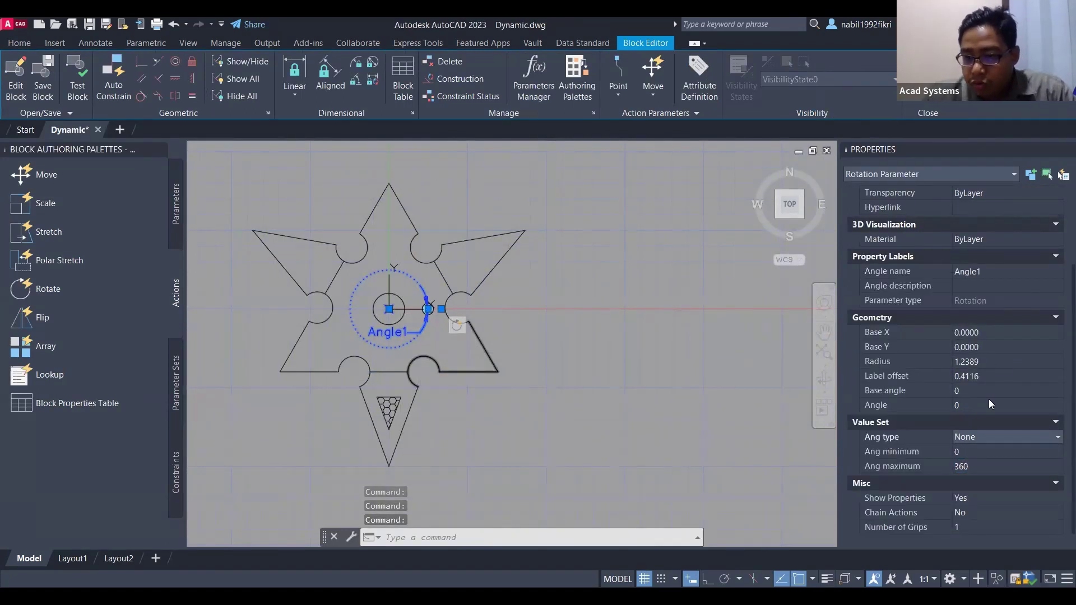
# Change Angle1's angle type to Increment with an angle increment of 30
pyautogui.click(972, 439)
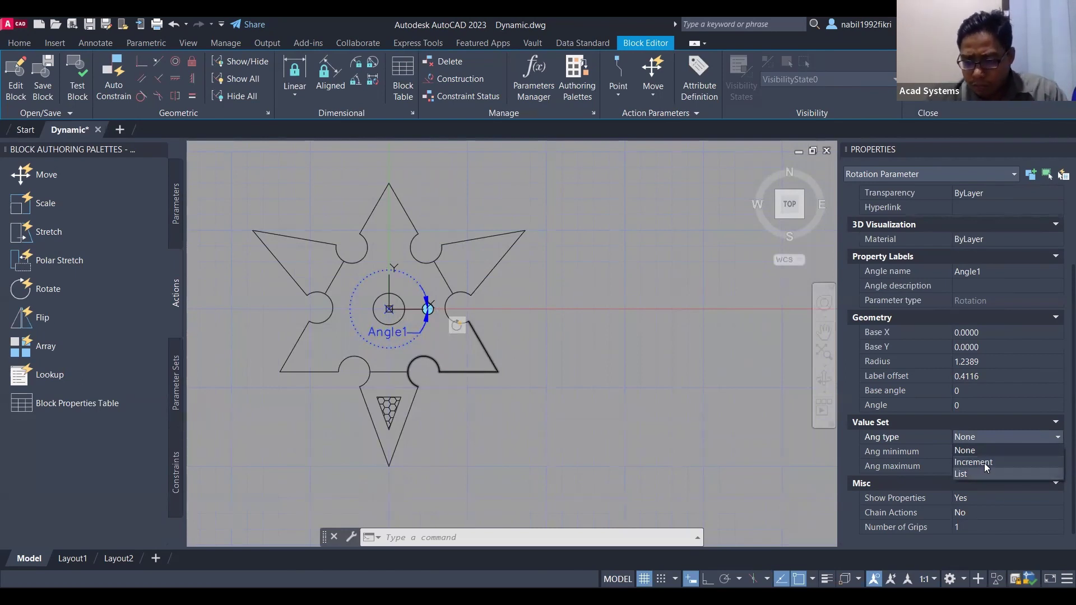
pyautogui.click(974, 463)
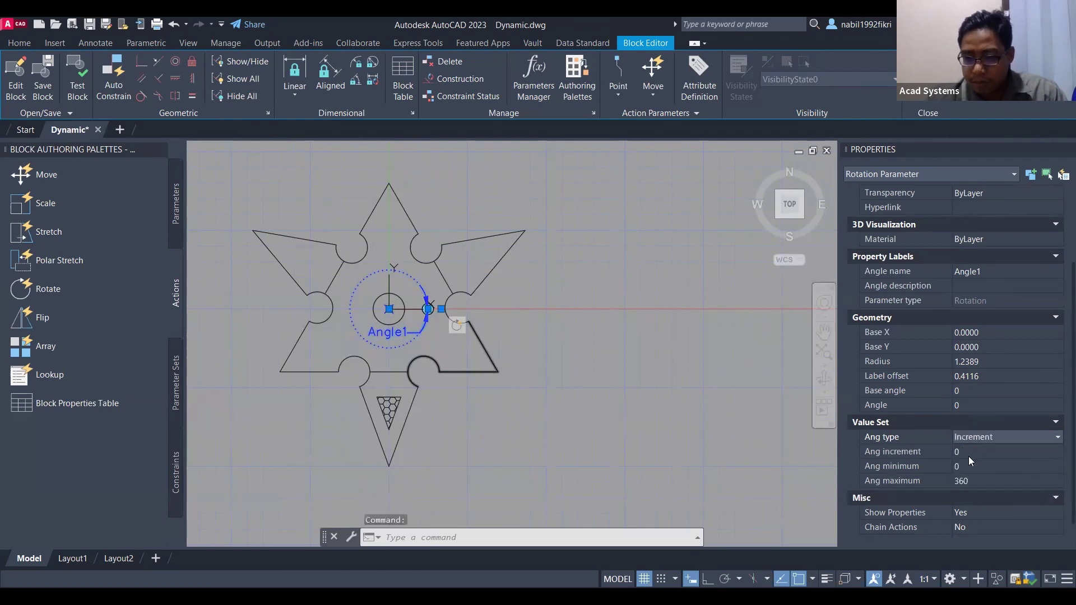
pyautogui.click(972, 457)
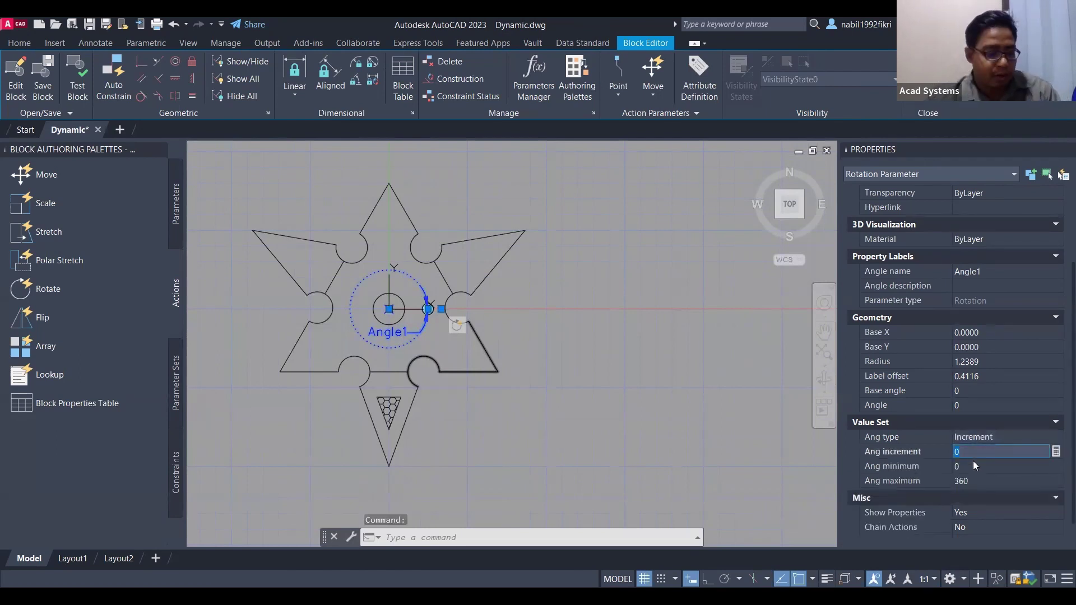
pyautogui.write('30')
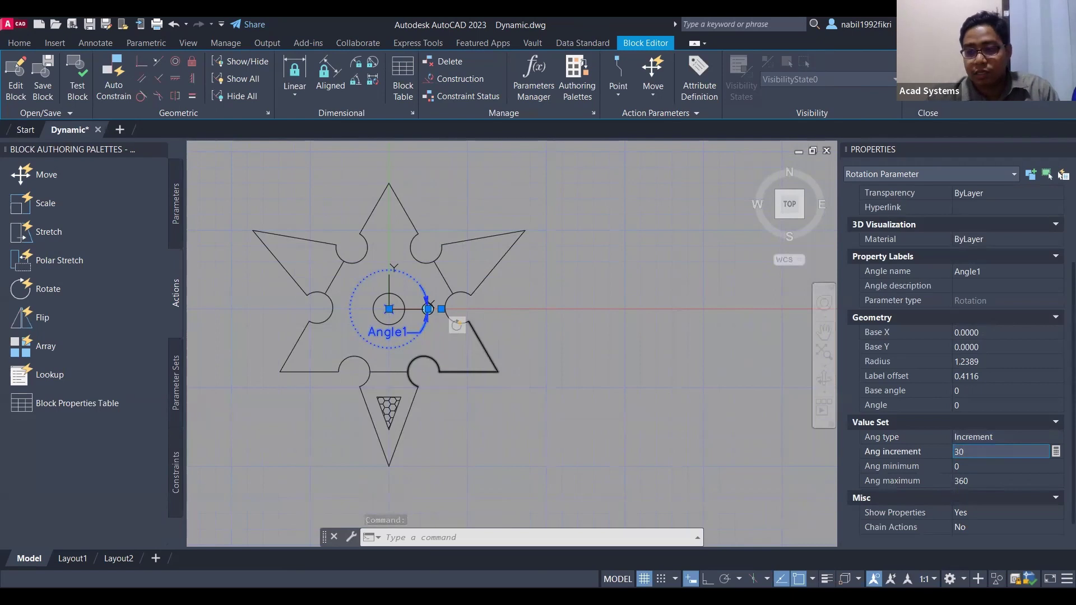
pyautogui.press('Tab')
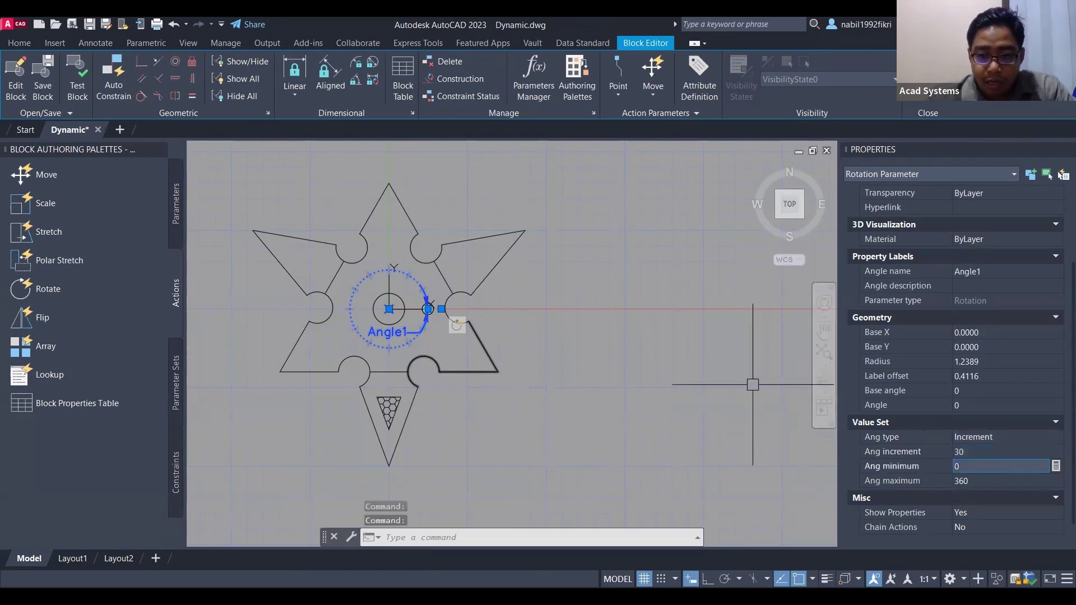
# Test the Blade S block by rotating it in steps with its rotation grip, and leave the test window
pyautogui.scroll(4, 451, 312)
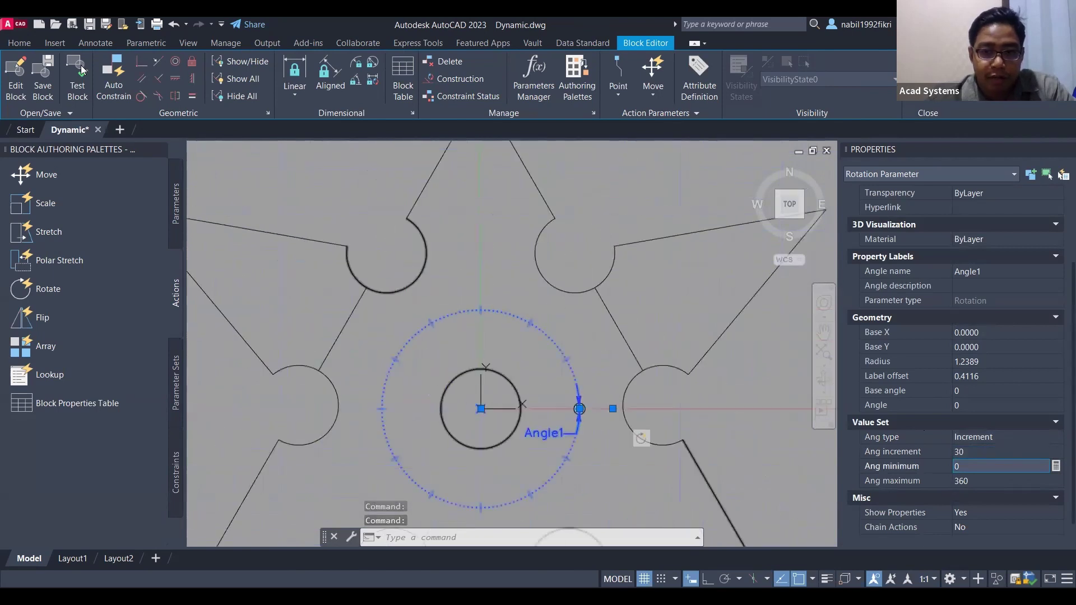
pyautogui.scroll(-2, 446, 263)
pyautogui.press('Escape')
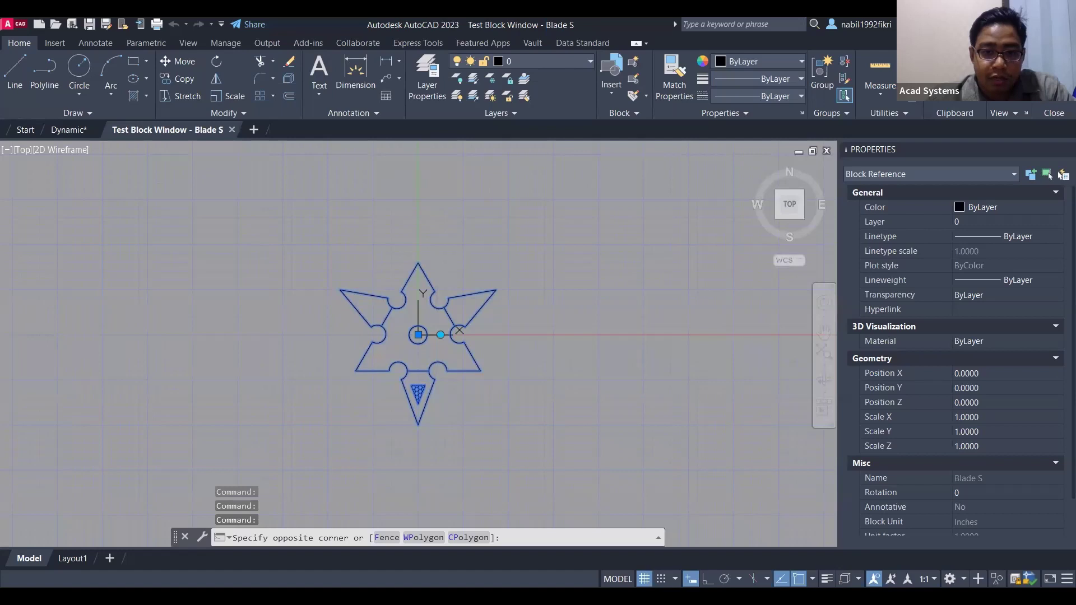
pyautogui.click(441, 335)
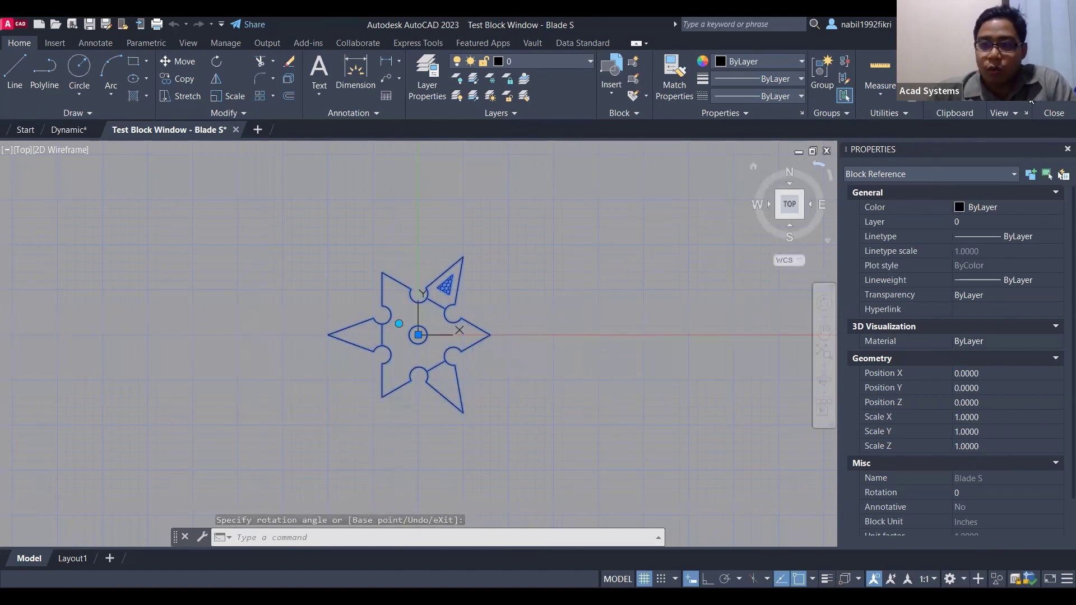
pyautogui.click(1052, 81)
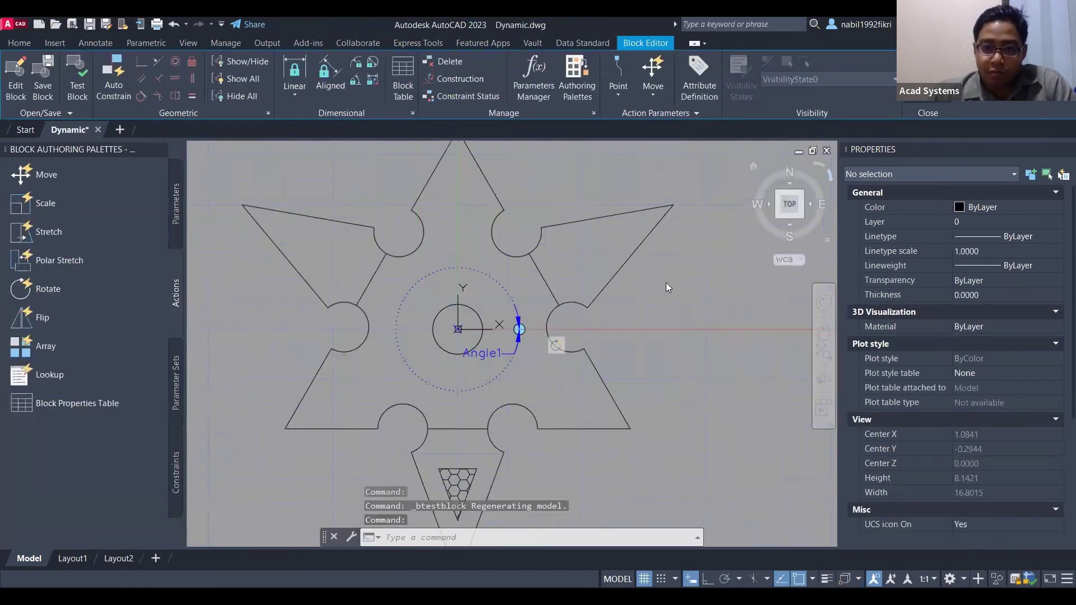
# Save and close the Blade S block, and turn the placed Blade S with its rotation grip
pyautogui.click(561, 281)
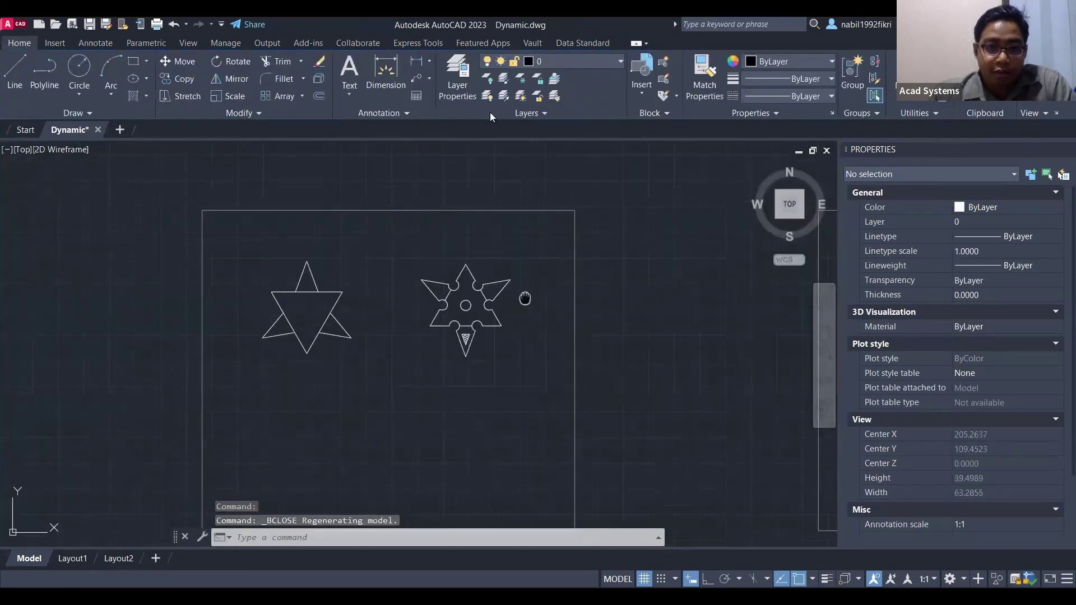
pyautogui.moveTo(526, 297); pyautogui.dragTo(586, 247, button='middle')
pyautogui.click(519, 255)
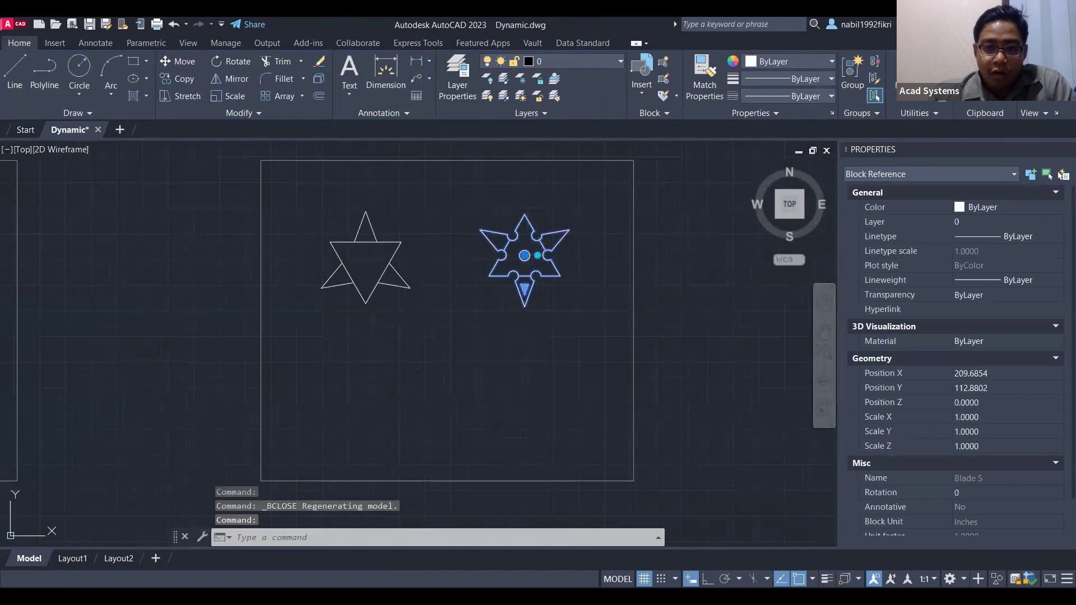
pyautogui.click(537, 255)
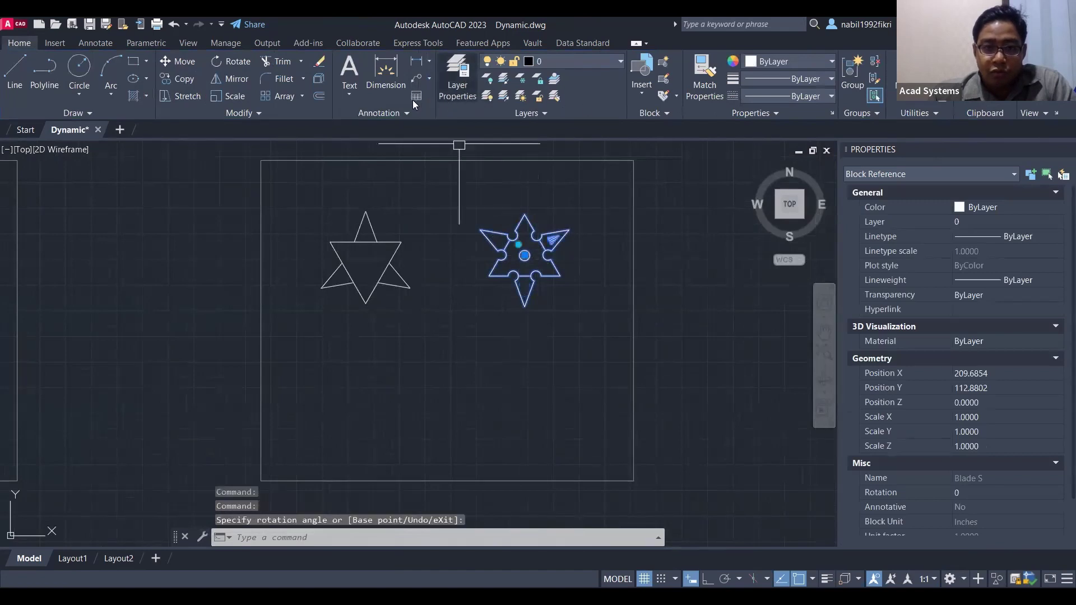
# Insert another Blade S block below the two existing blades and rotate it with its rotation grip
pyautogui.click(642, 89)
pyautogui.scroll(2, 743, 199)
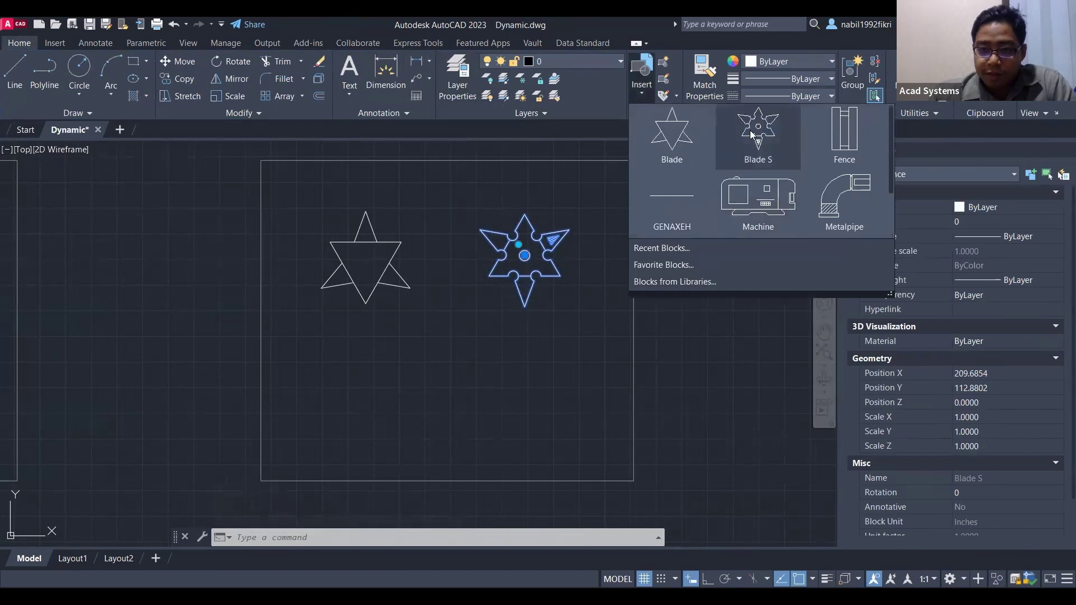
pyautogui.click(758, 138)
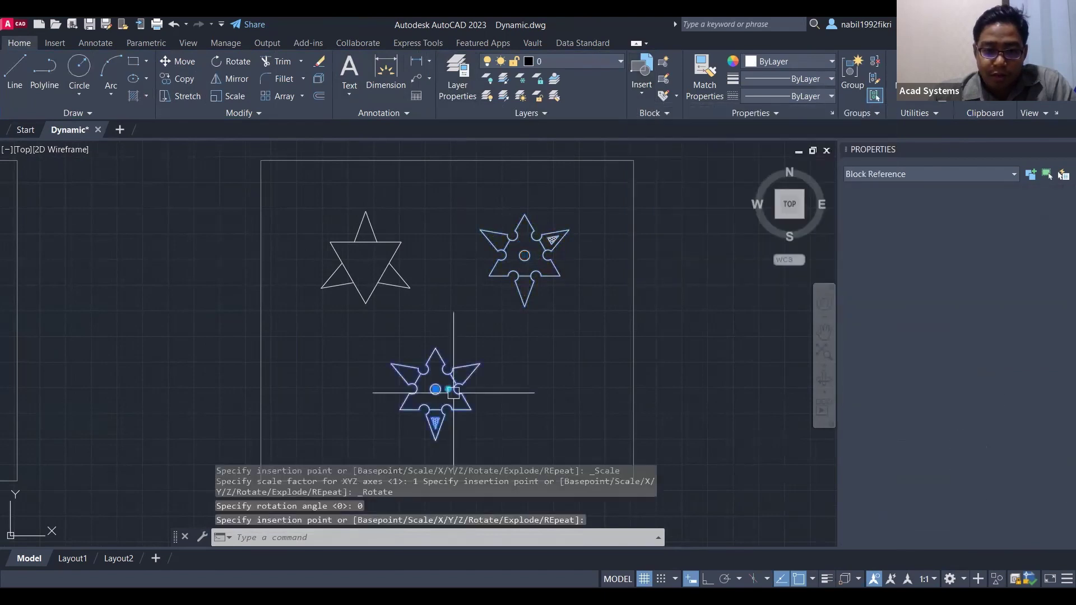
pyautogui.click(436, 389)
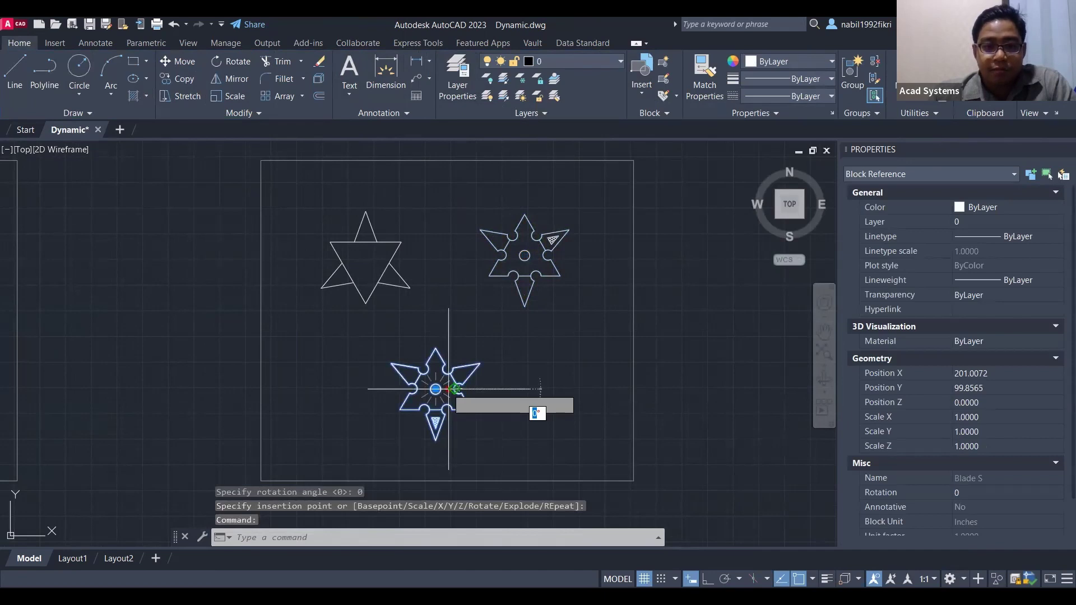
pyautogui.press('Escape')
pyautogui.press('Escape')
# Look over the Dynamic Block topic table for the Align and Flip entry and return to the example frames
pyautogui.moveTo(584, 361); pyautogui.dragTo(153, 392, button='middle')
pyautogui.moveTo(589, 380)
pyautogui.mouseDown(button='middle')
pyautogui.moveTo(442, 379)
pyautogui.moveTo(434, 364)
pyautogui.moveTo(562, 365)
pyautogui.mouseUp(button='middle')
pyautogui.scroll(-5, 385, 377)
pyautogui.scroll(2, 385, 377)
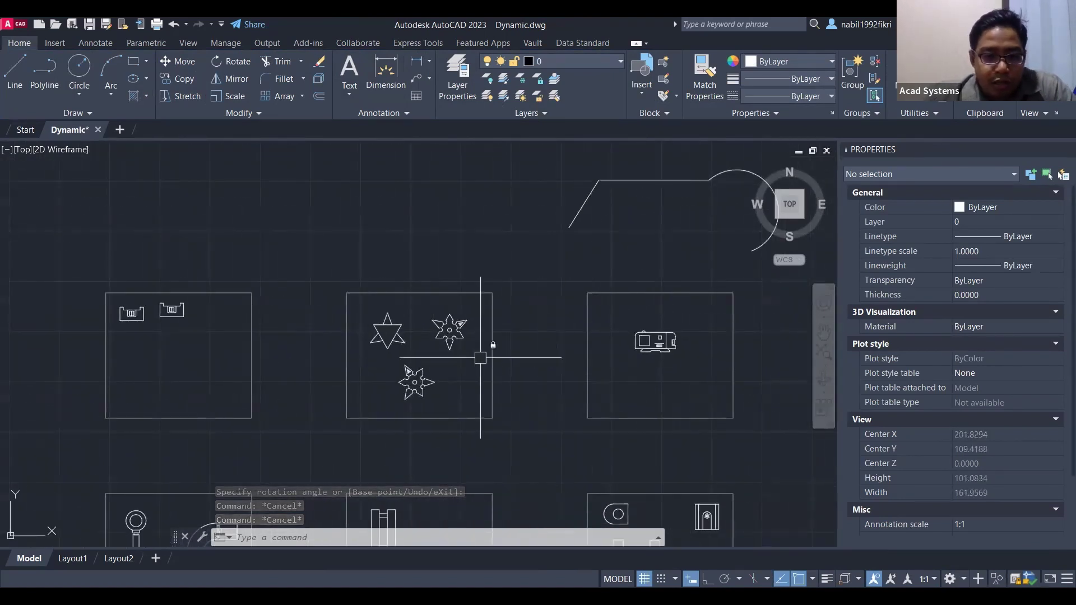
pyautogui.moveTo(6, 366); pyautogui.dragTo(507, 366, button='middle')
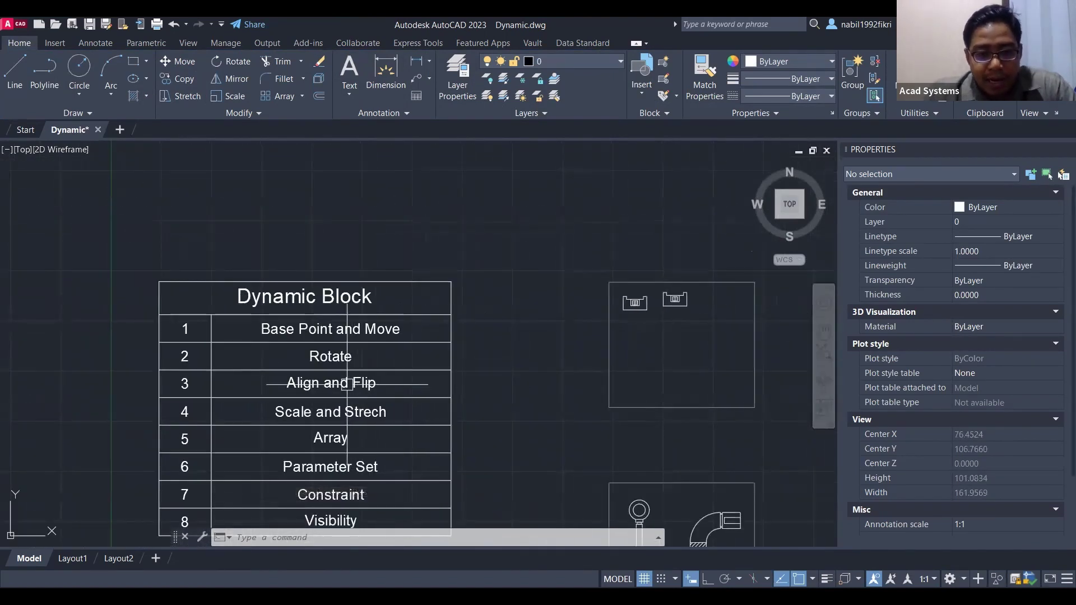
pyautogui.moveTo(543, 389); pyautogui.dragTo(211, 384, button='middle')
pyautogui.moveTo(680, 389); pyautogui.dragTo(478, 389, button='middle')
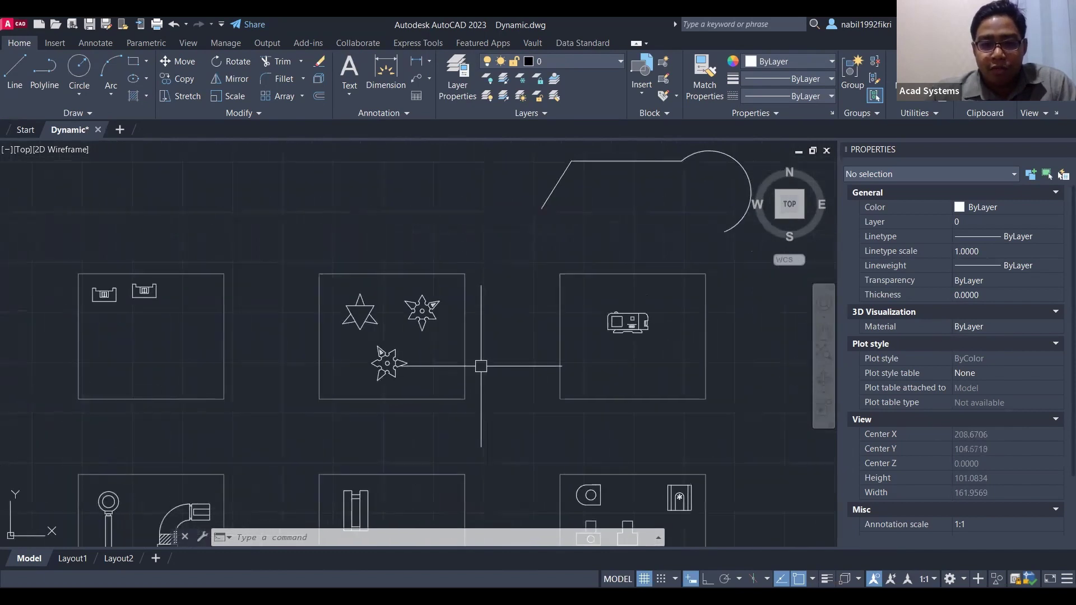
# Move the Machine block by its insertion grip onto the horizontal line of the path above its frame
pyautogui.scroll(4, 675, 304)
pyautogui.click(543, 330)
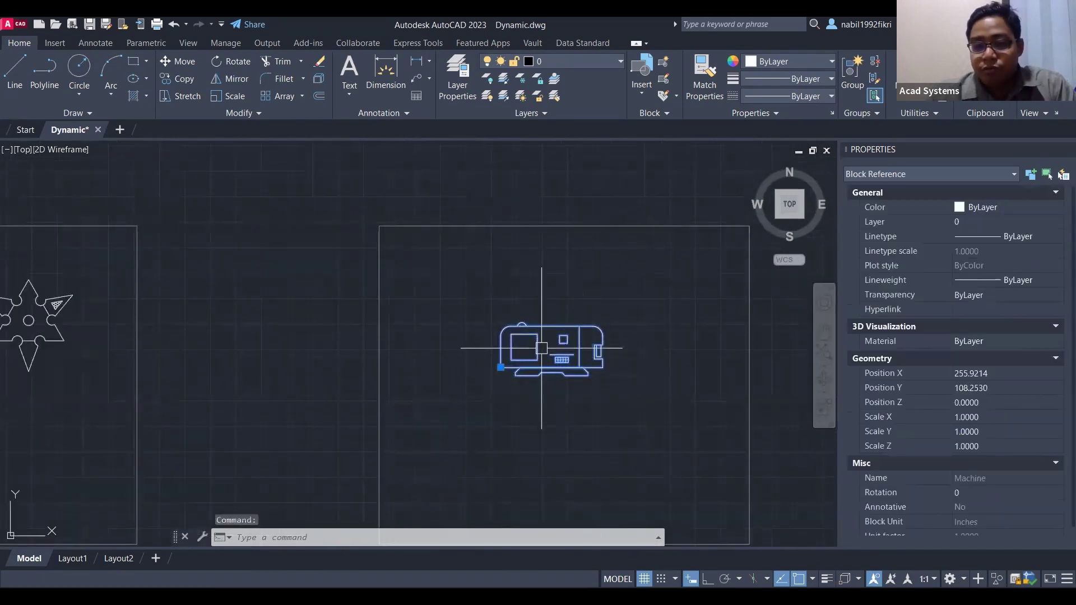
pyautogui.scroll(-2, 558, 331)
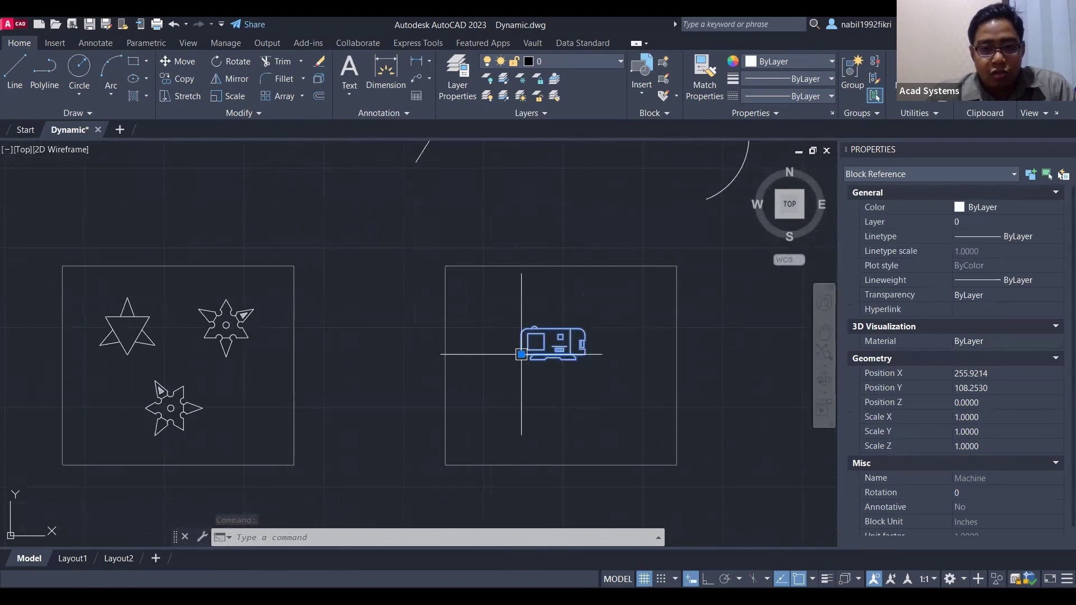
pyautogui.click(522, 354)
pyautogui.scroll(5, 505, 337)
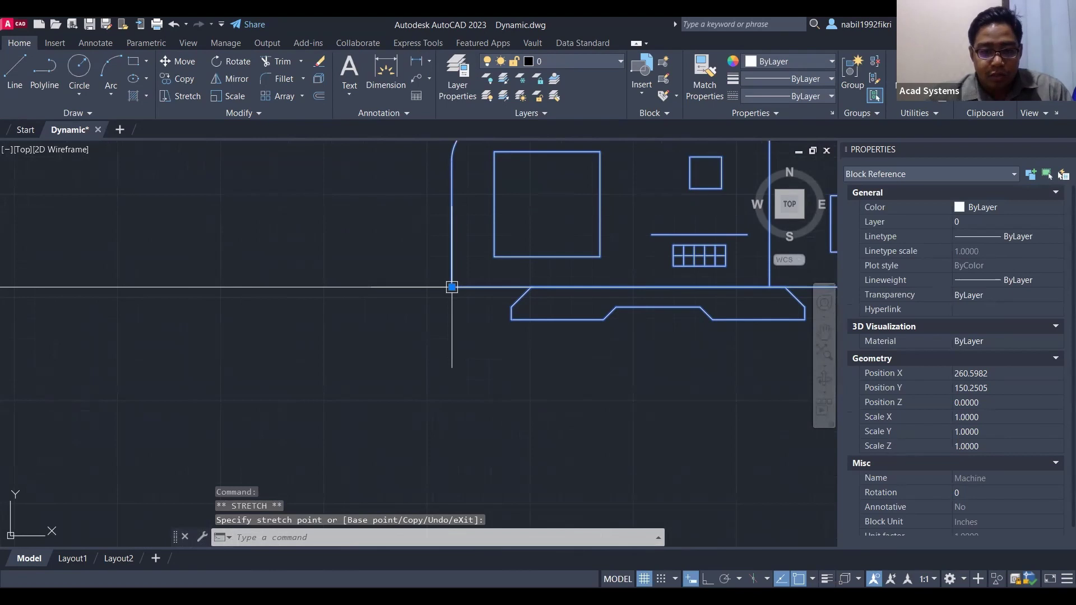
# Undo the Machine block's move onto the path
pyautogui.hotkey('ctrl', 'z')
pyautogui.hotkey('ctrl', 'z')
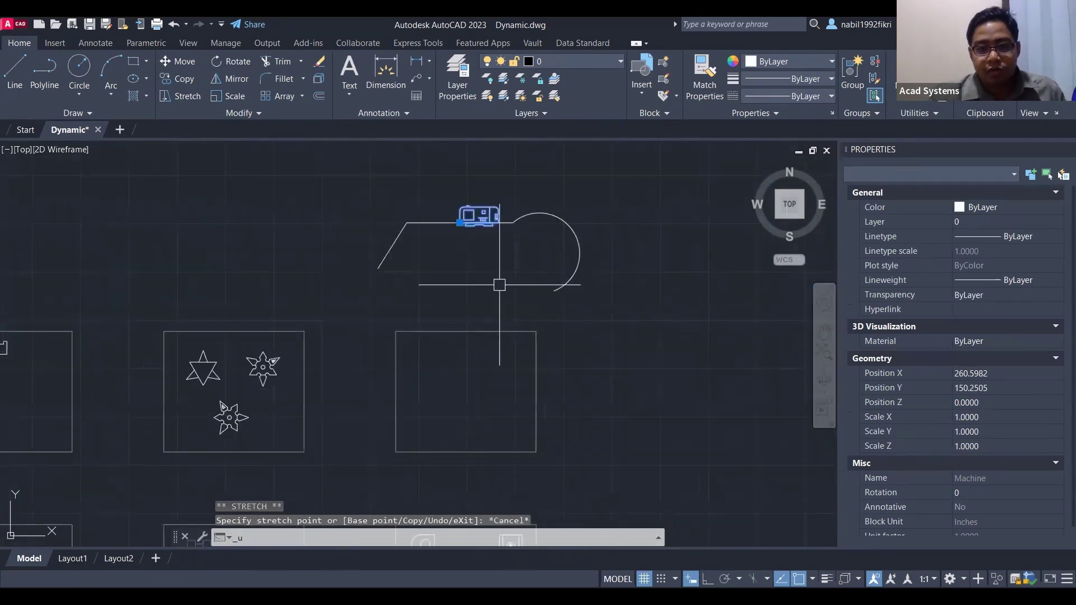
pyautogui.hotkey('ctrl', 'z')
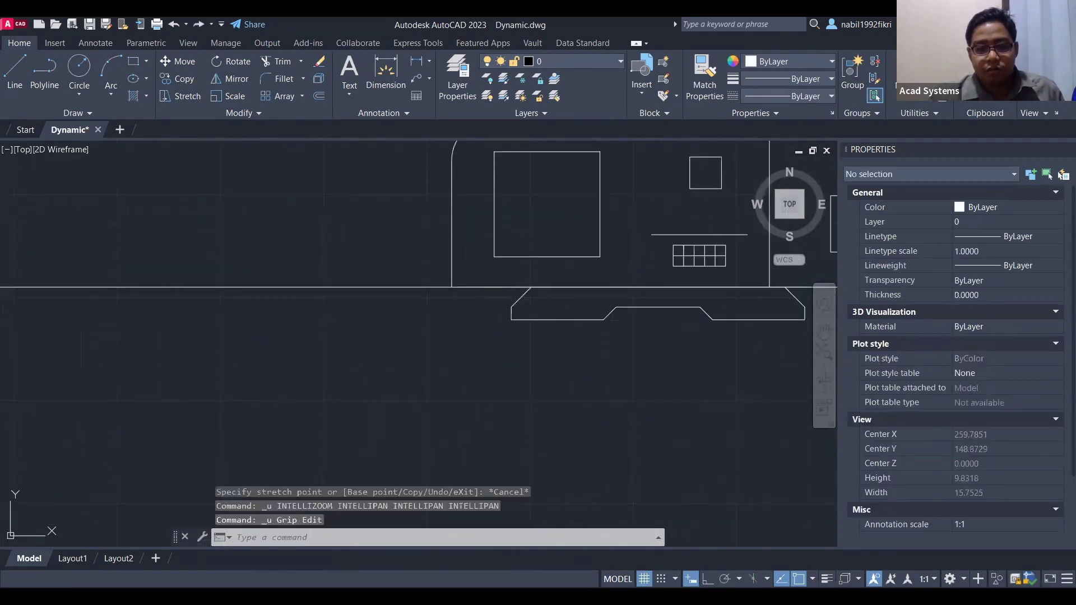
pyautogui.hotkey('ctrl', 'z')
pyautogui.hotkey('ctrl', 'z')
pyautogui.hotkey('ctrl', 'z')
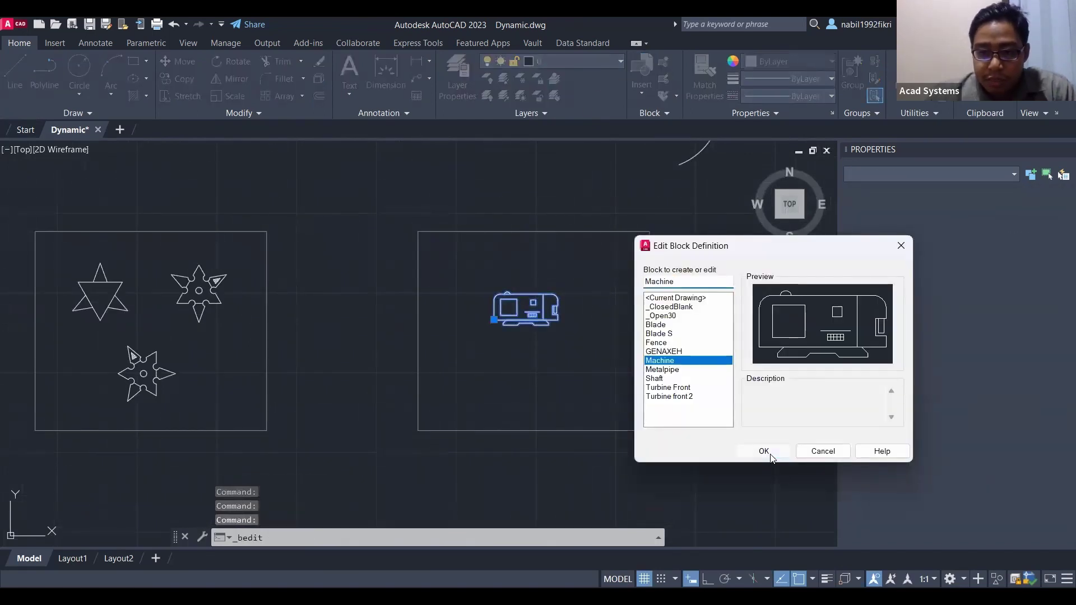
# Open the Machine block for editing and add a horizontal Perpendicular-type Alignment parameter at the base foot's lower-left corner
pyautogui.press('Return')
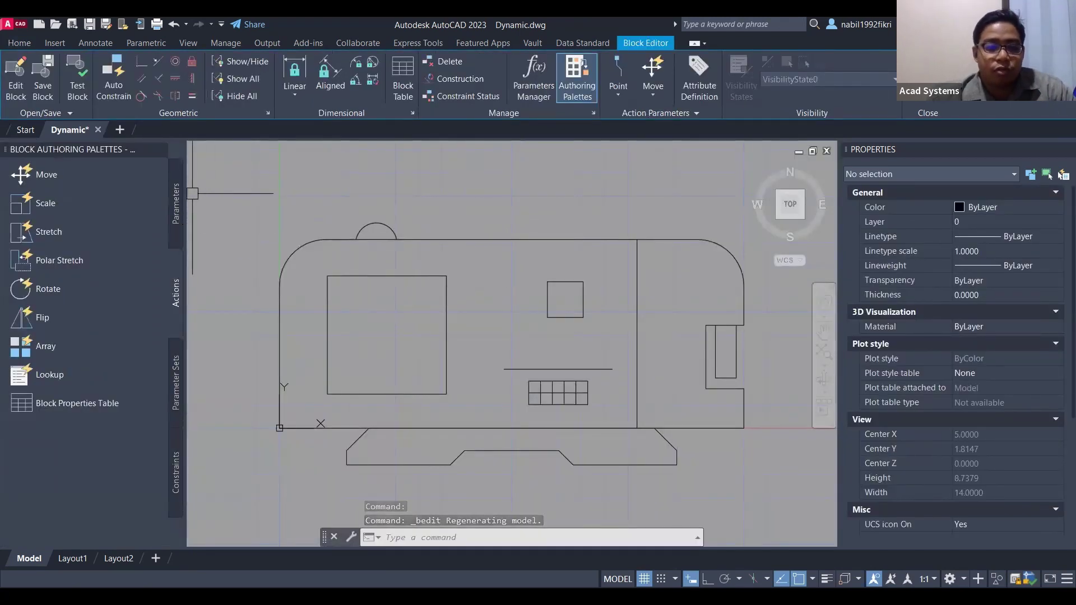
pyautogui.scroll(-4, 226, 256)
pyautogui.moveTo(316, 354); pyautogui.dragTo(490, 382, button='middle')
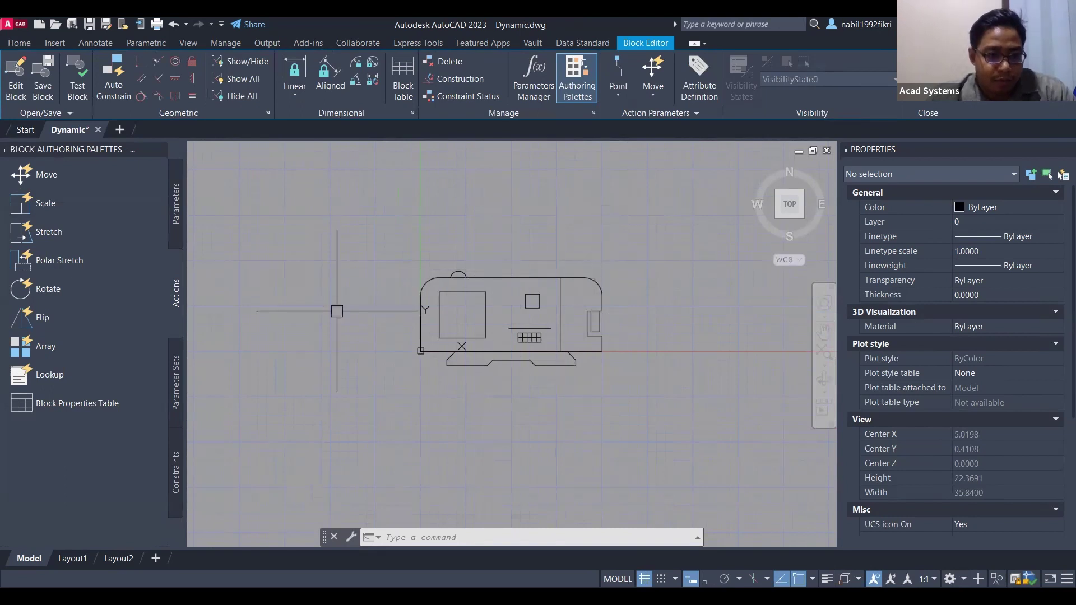
pyautogui.click(176, 218)
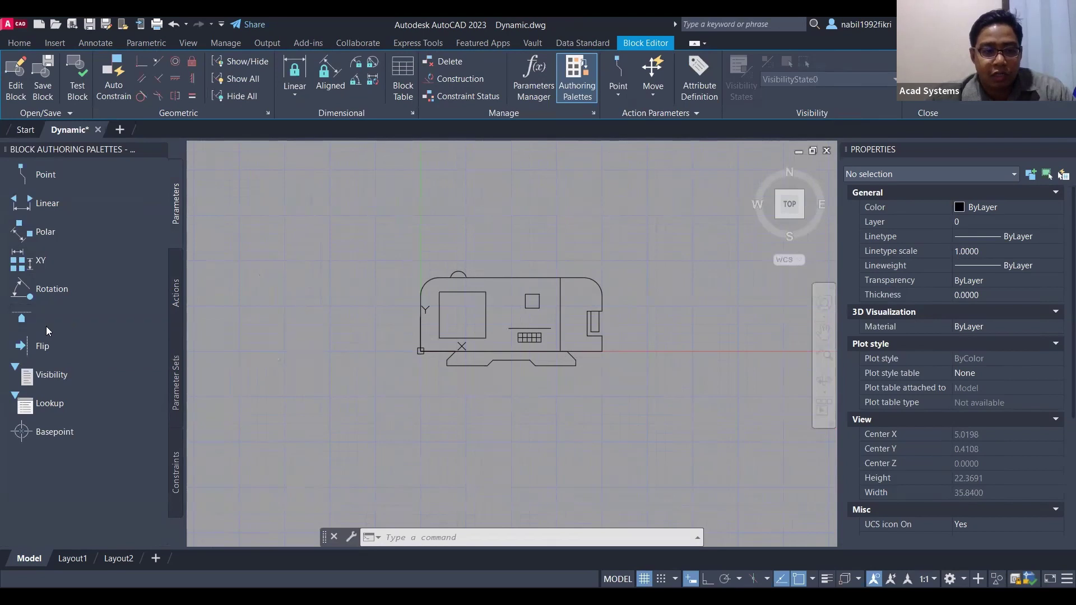
pyautogui.click(89, 317)
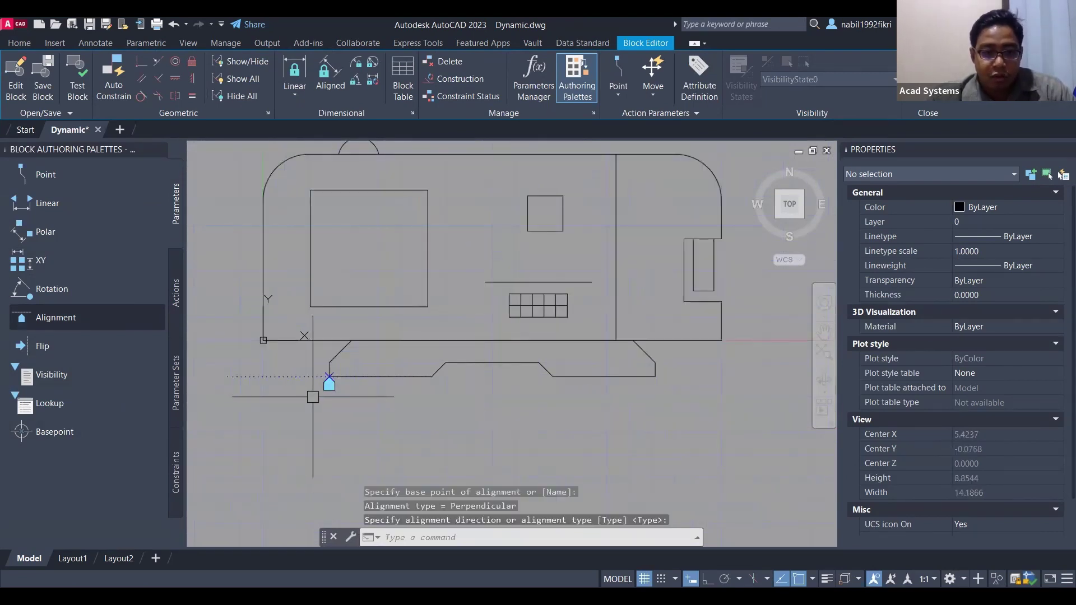
pyautogui.scroll(-2, 370, 400)
pyautogui.scroll(2, 470, 391)
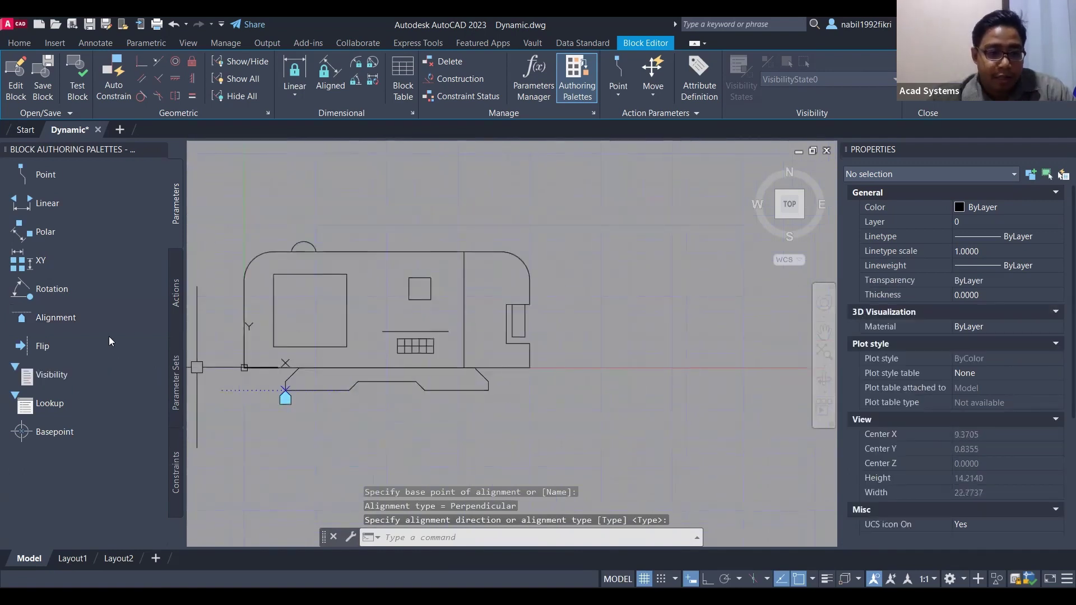
# Add a vertical Alignment parameter at the machine body's lower-left corner, then save and close the block
pyautogui.click(62, 321)
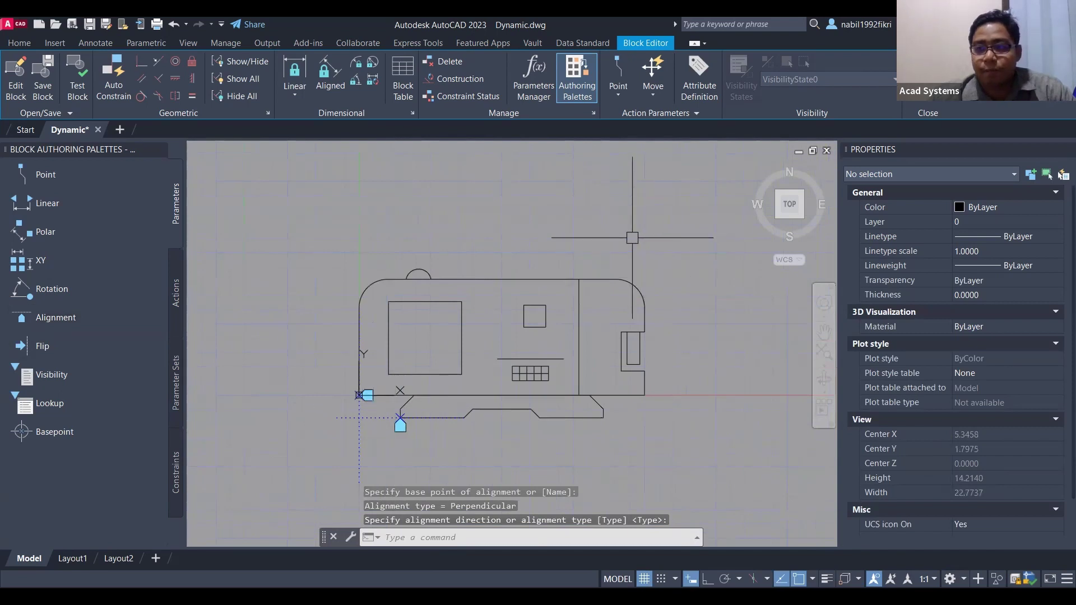
pyautogui.scroll(-2, 632, 238)
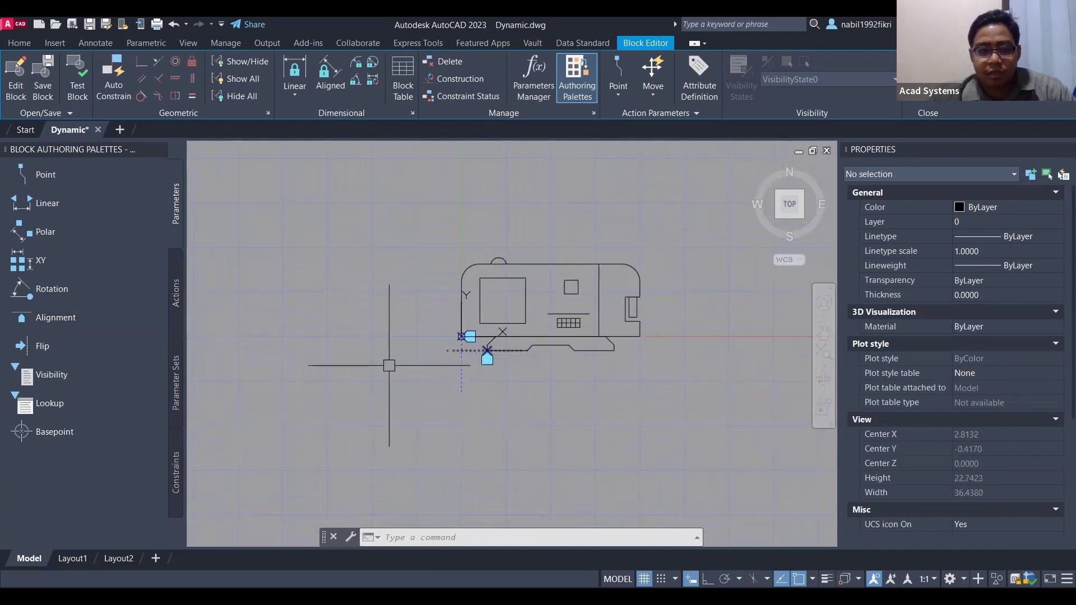
pyautogui.click(178, 287)
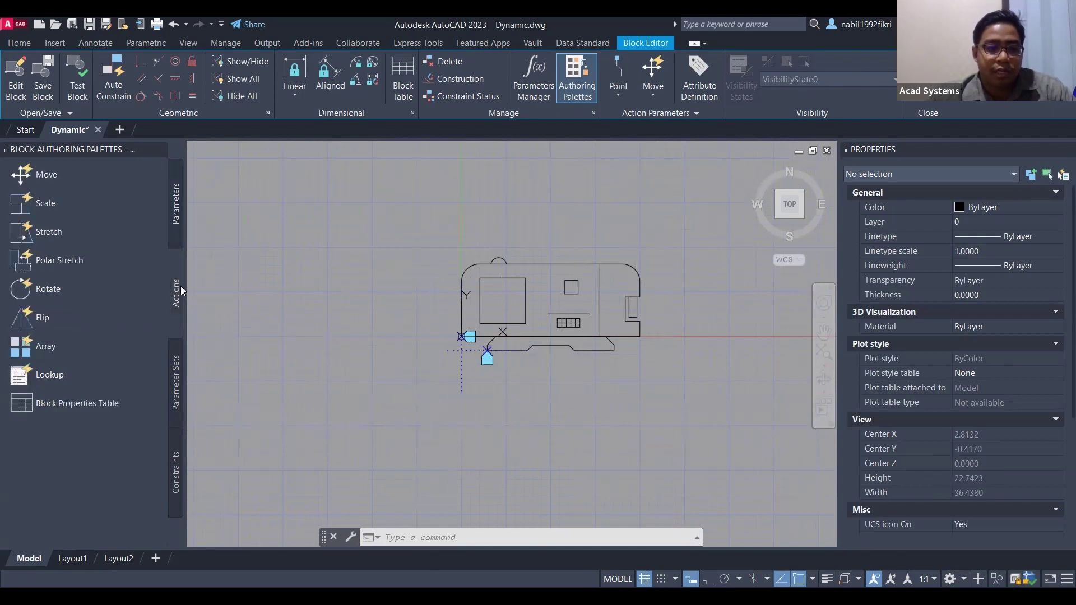
pyautogui.click(175, 217)
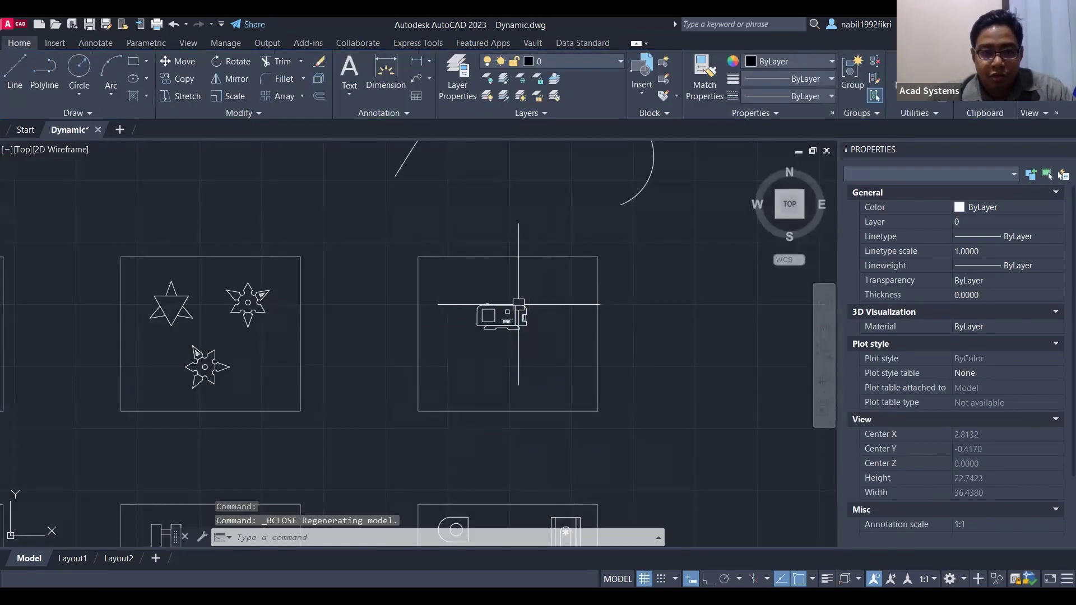
# Place the Machine block on the path's horizontal line using its foot alignment grip
pyautogui.click(518, 304)
pyautogui.scroll(5, 518, 305)
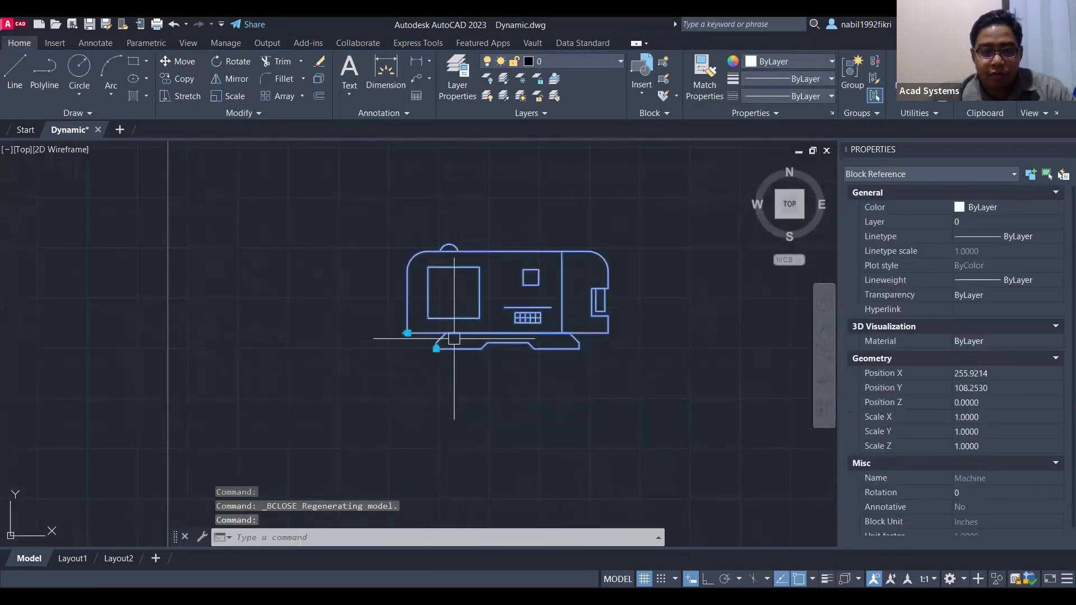
pyautogui.click(436, 388)
pyautogui.scroll(-8, 487, 367)
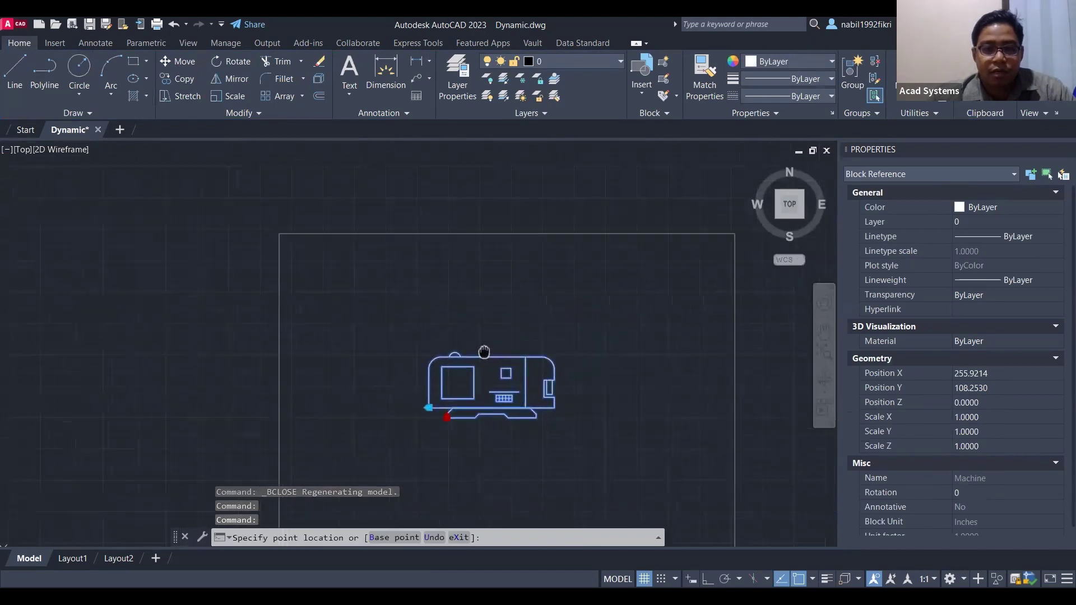
pyautogui.scroll(6, 483, 361)
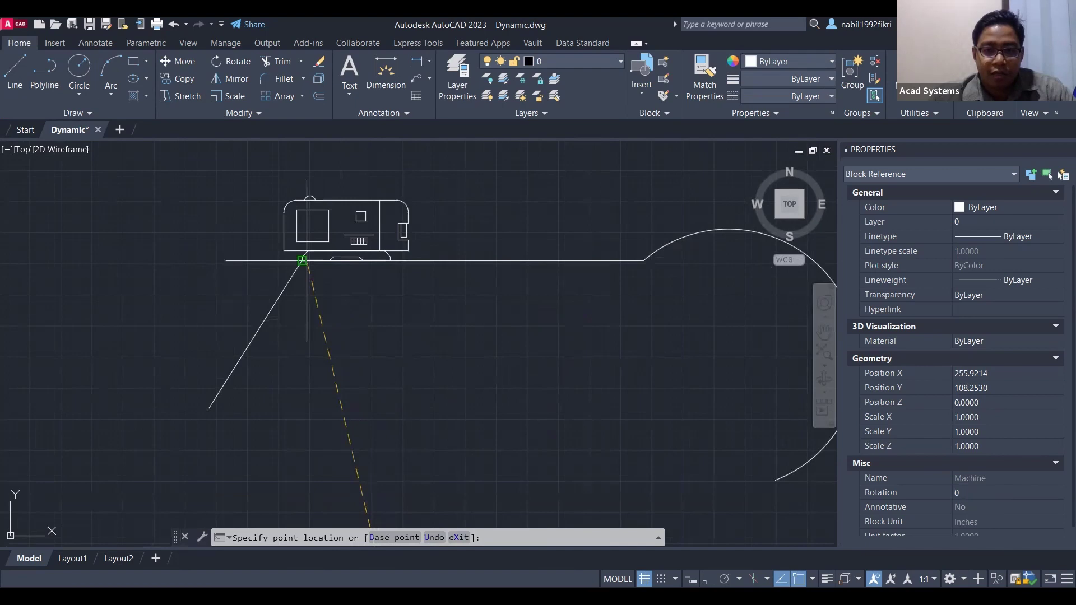
pyautogui.scroll(-2, 470, 284)
pyautogui.click(452, 278)
pyautogui.moveTo(456, 353); pyautogui.dragTo(465, 305, button='middle')
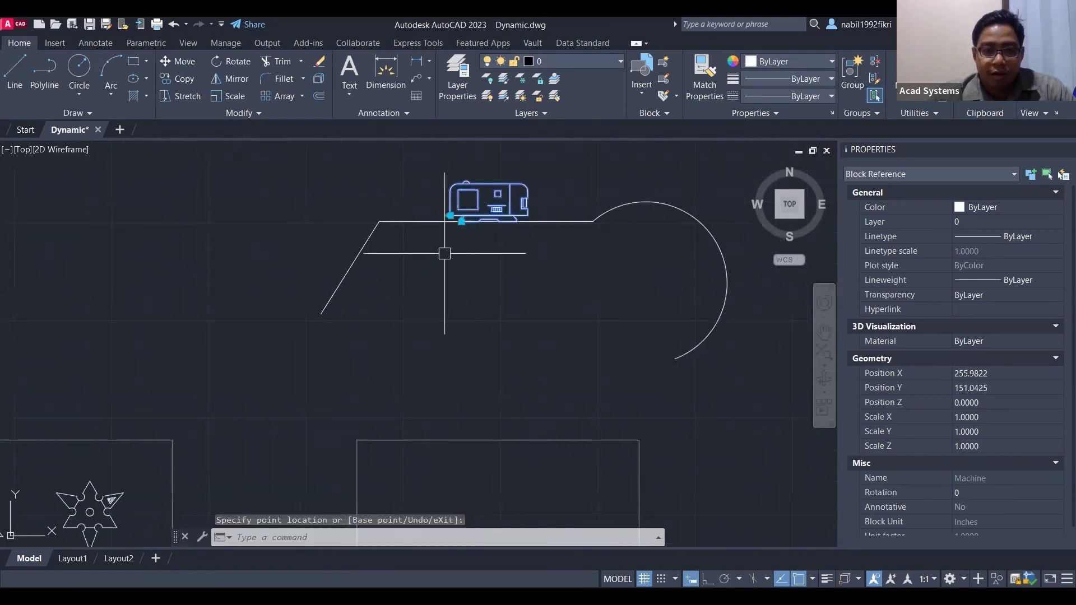
pyautogui.moveTo(446, 252); pyautogui.dragTo(487, 292, button='middle')
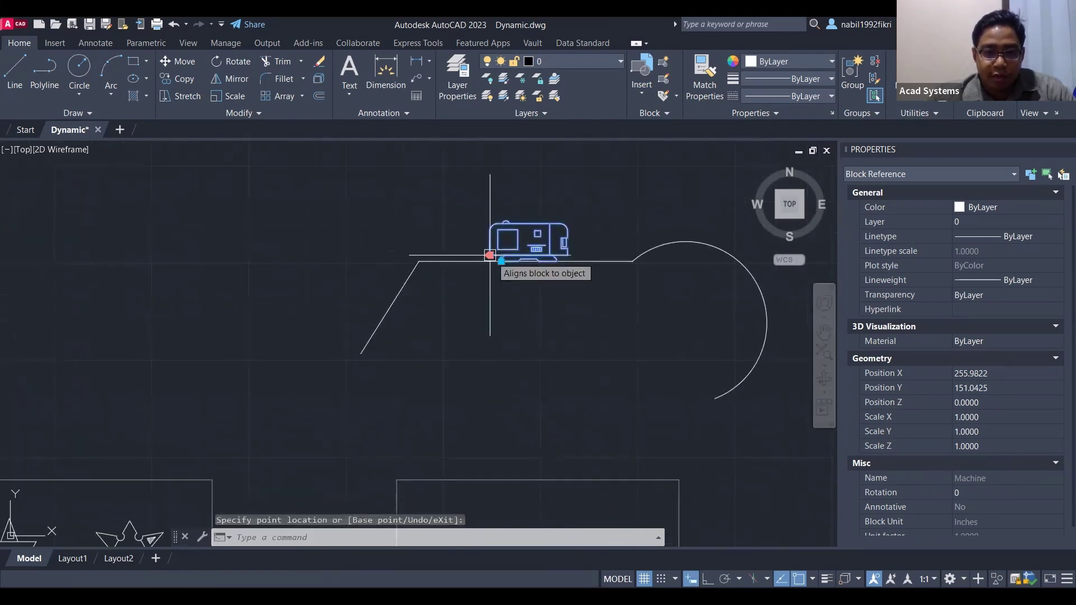
# Try the body's alignment grip on the path, then align the Machine to the sloped line with its foot grip
pyautogui.click(490, 255)
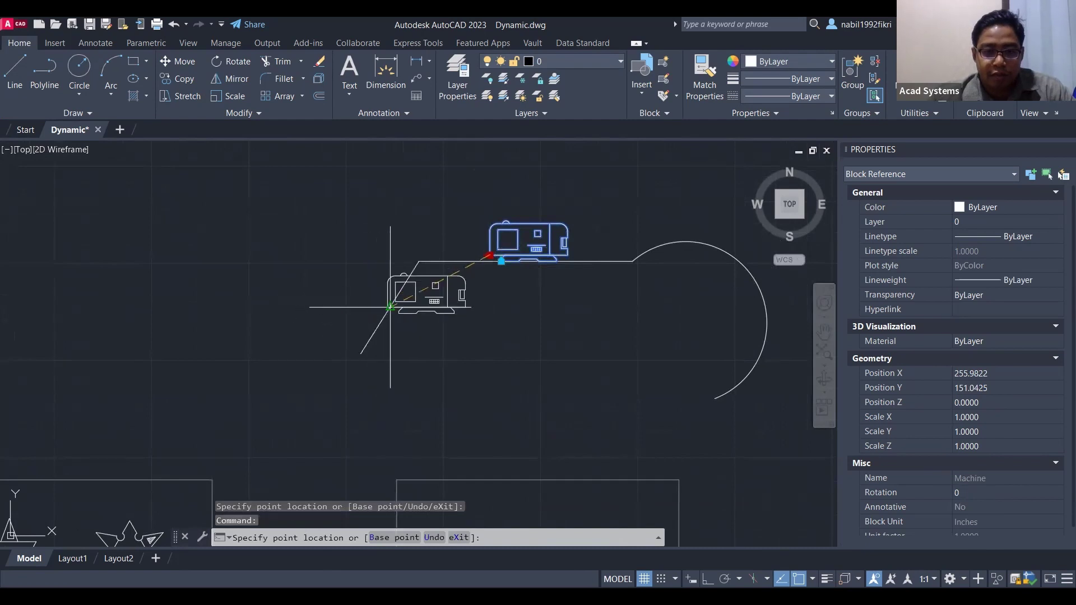
pyautogui.press('Escape')
pyautogui.click(501, 261)
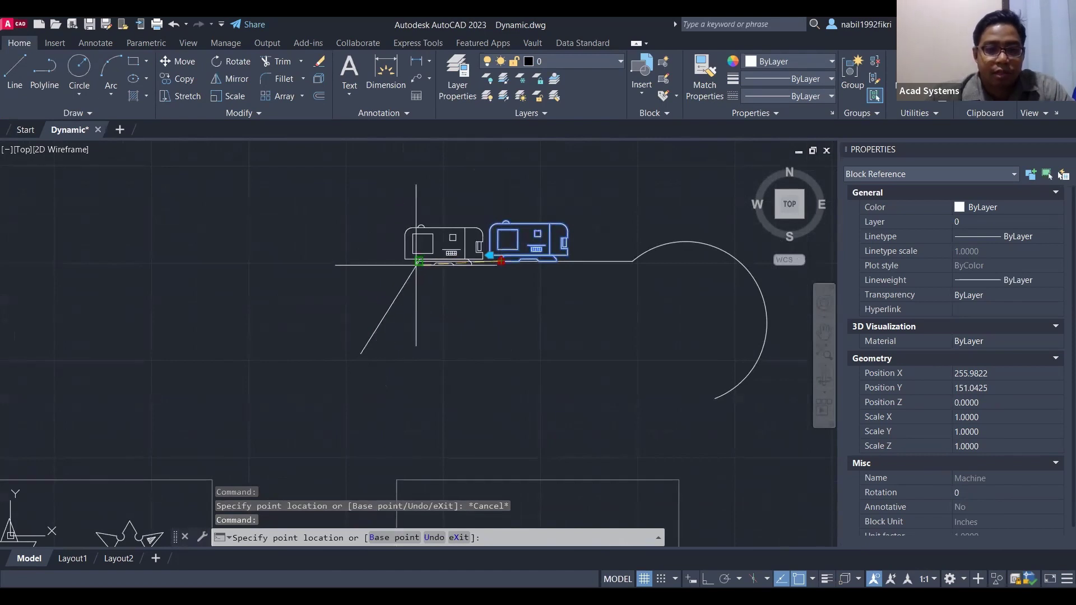
pyautogui.click(408, 280)
pyautogui.moveTo(648, 324); pyautogui.dragTo(459, 341, button='middle')
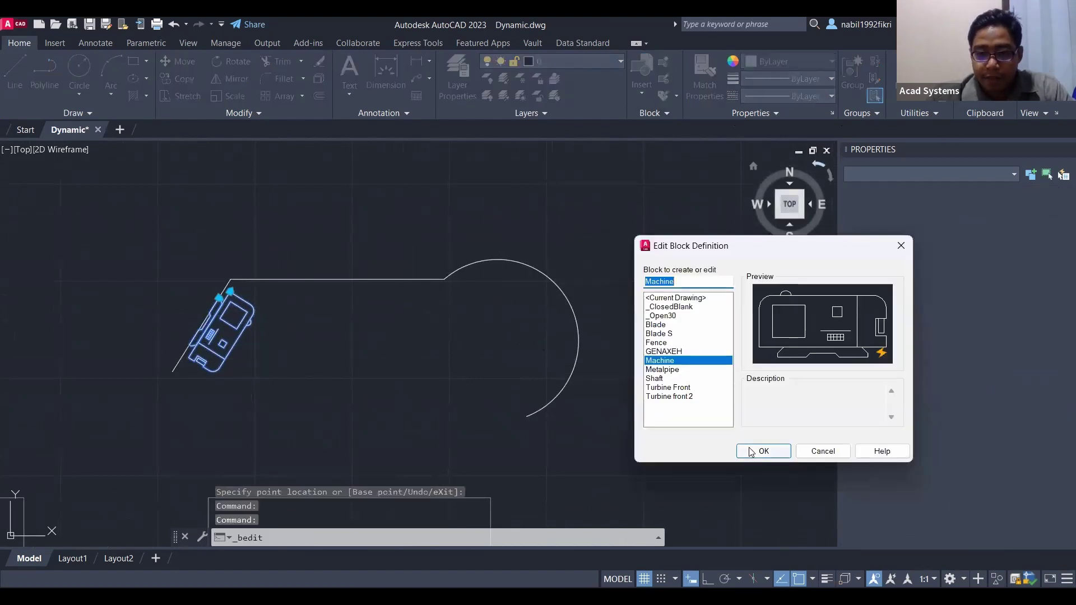
# Reopen the Machine block for editing and reverse the foot's Alignment parameter by stretching its end grip to the opposite side
pyautogui.click(764, 451)
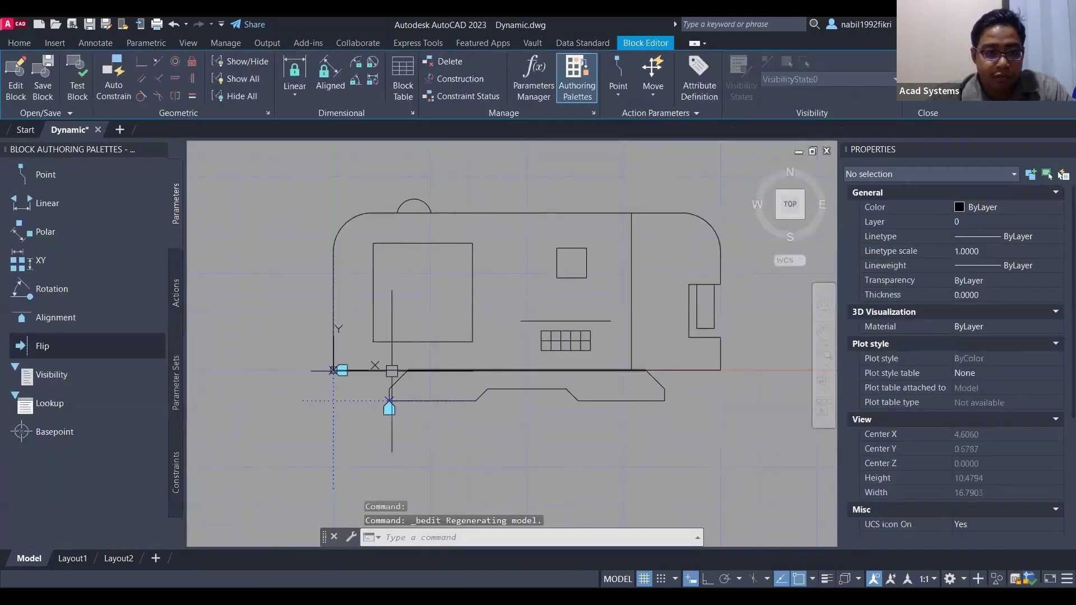
pyautogui.click(386, 404)
pyautogui.click(308, 401)
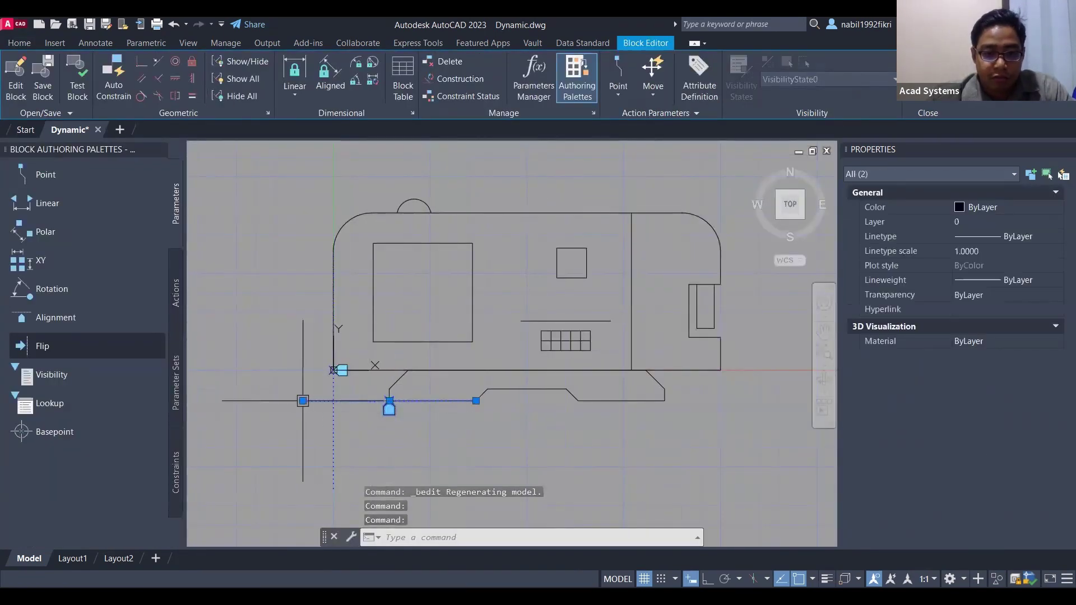
pyautogui.click(303, 401)
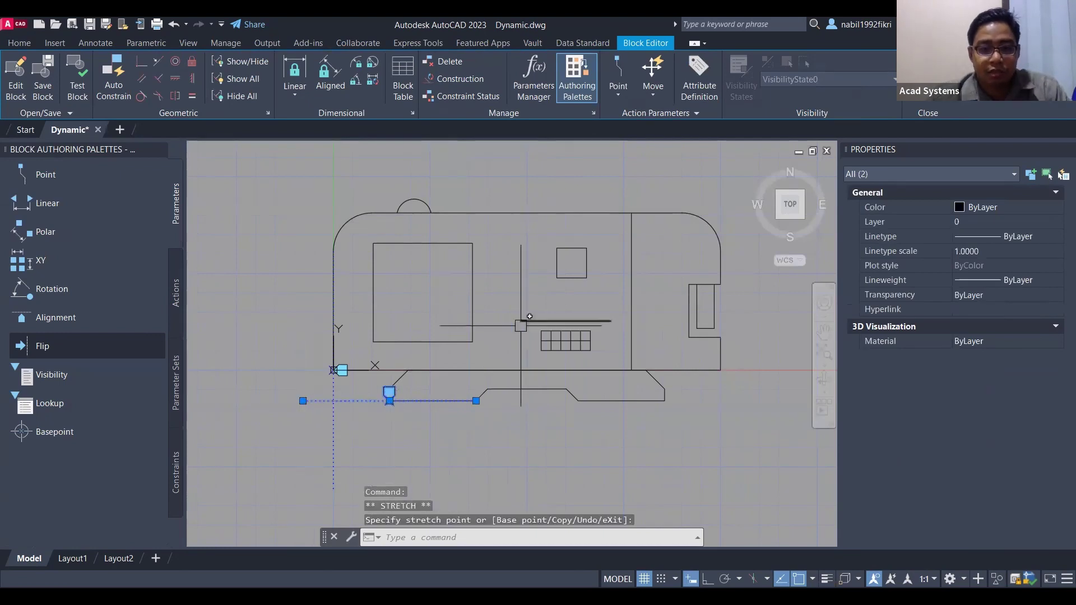
# Add a horizontal Alignment parameter at the midpoint of the machine foot's central recess, then save and close the block
pyautogui.press('Escape')
pyautogui.press('Escape')
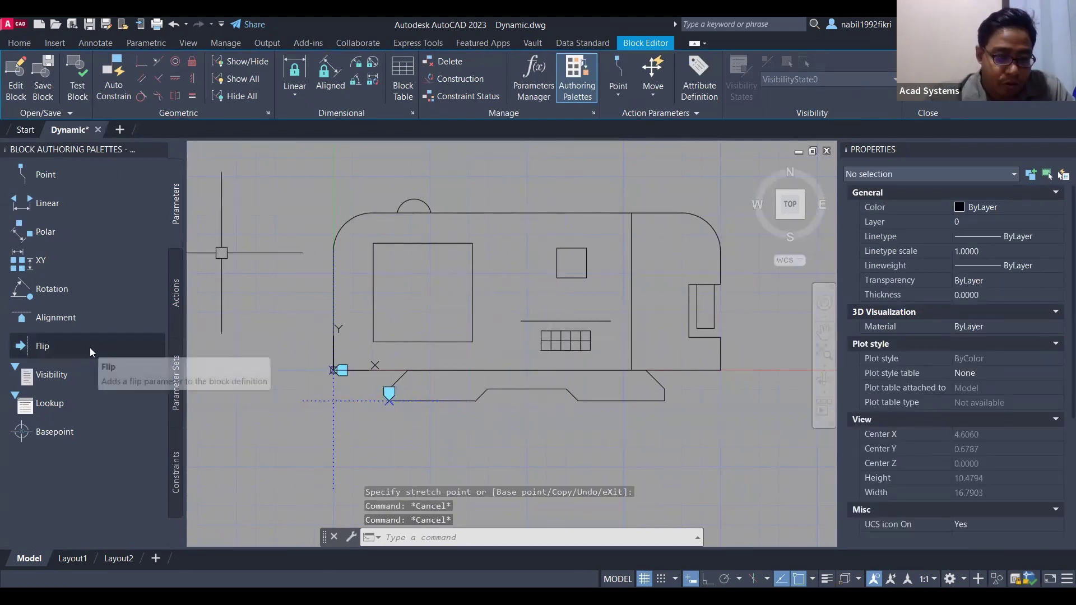
pyautogui.click(85, 321)
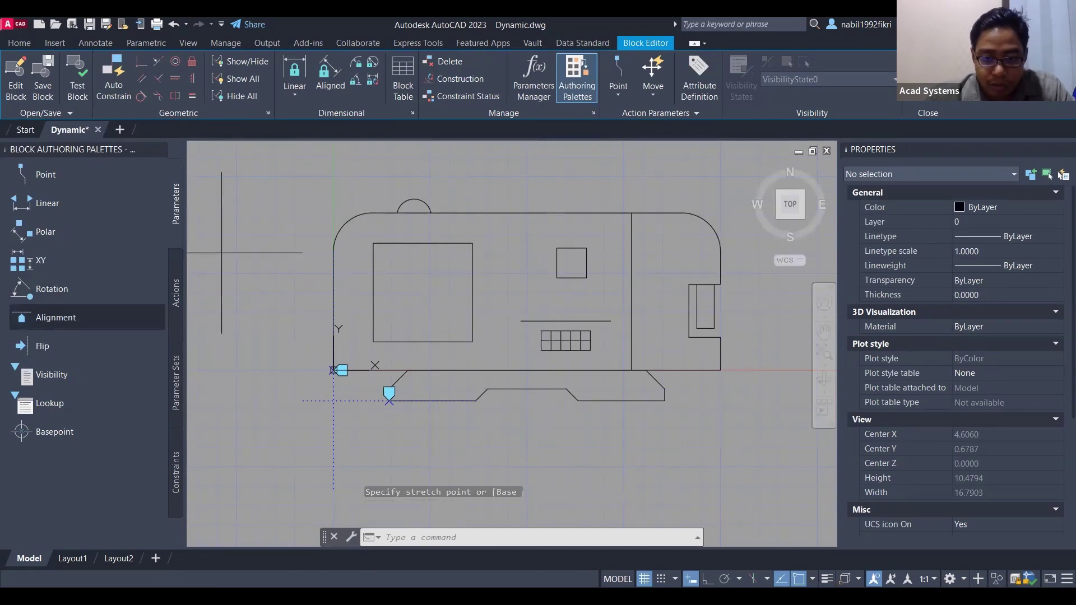
pyautogui.click(527, 389)
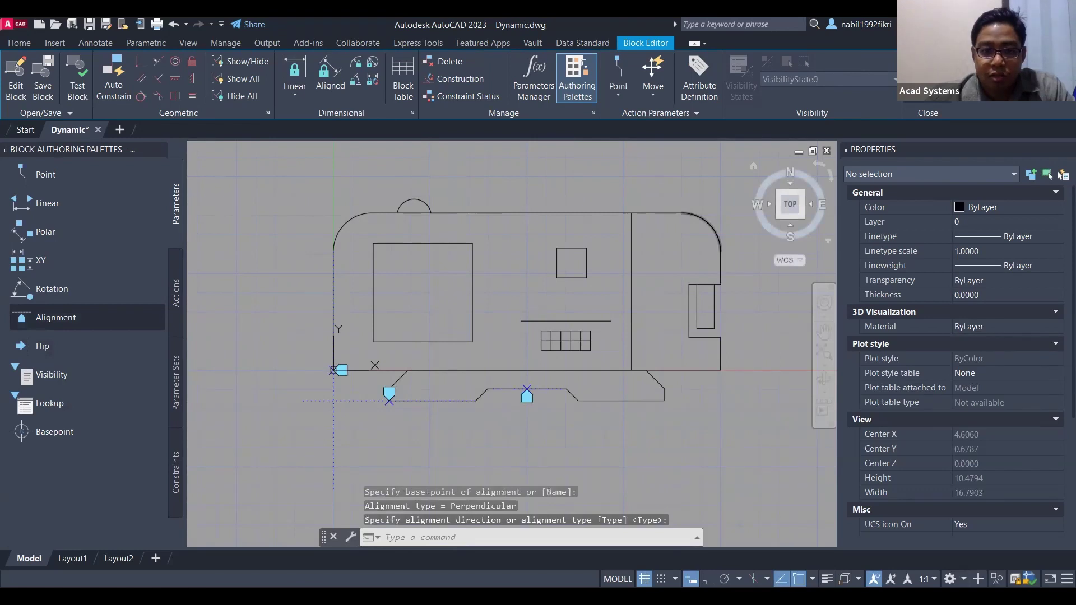
pyautogui.click(497, 336)
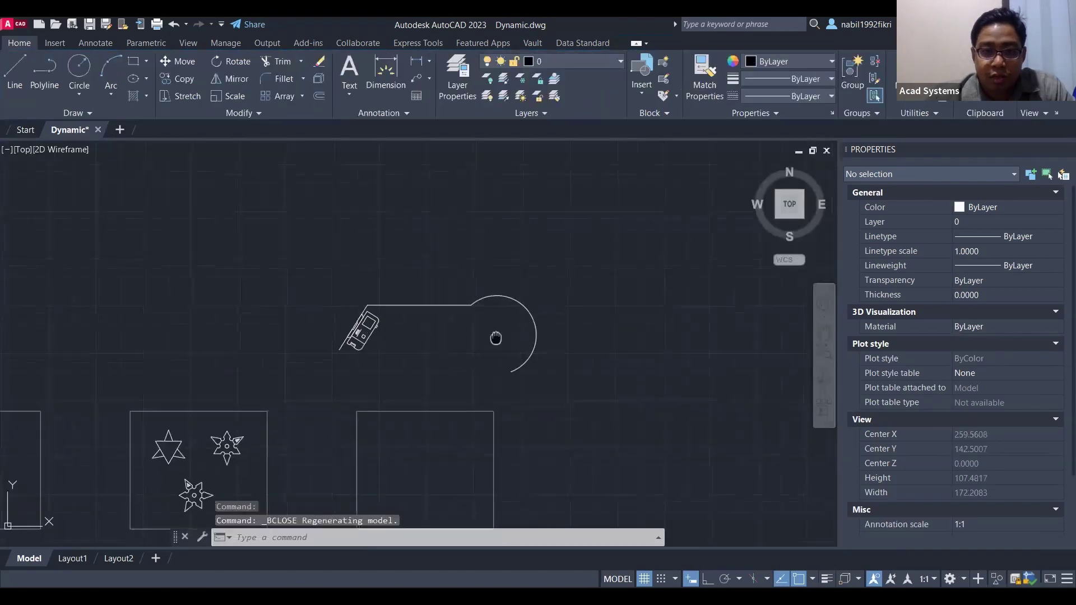
# Insert a Machine block beside the path's arc and align it to the arc's quadrant with its middle foot grip
pyautogui.click(643, 90)
pyautogui.click(745, 210)
pyautogui.scroll(4, 595, 242)
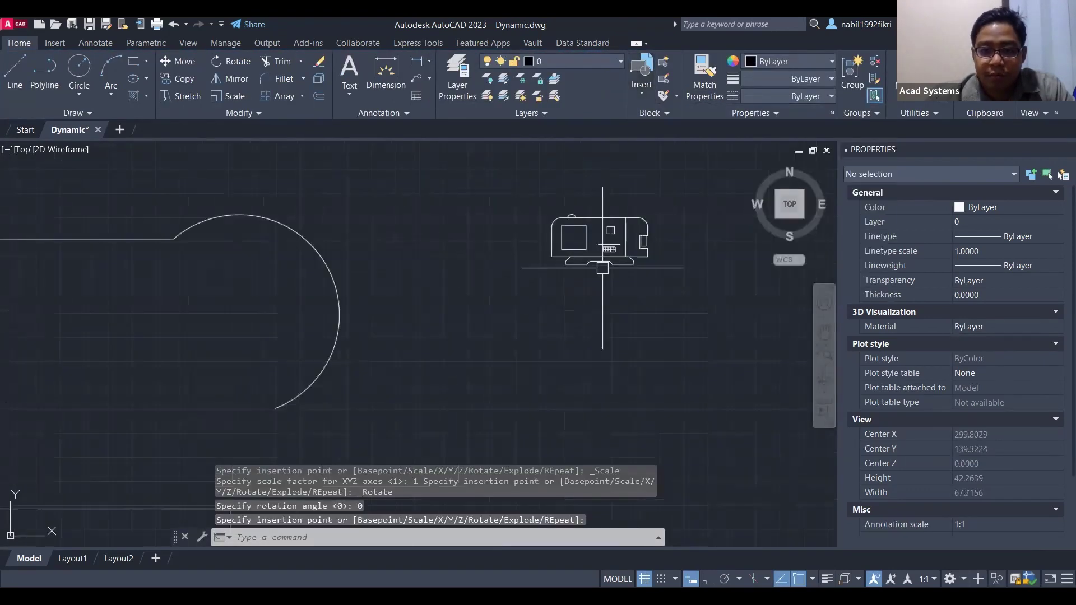
pyautogui.click(595, 243)
pyautogui.click(590, 261)
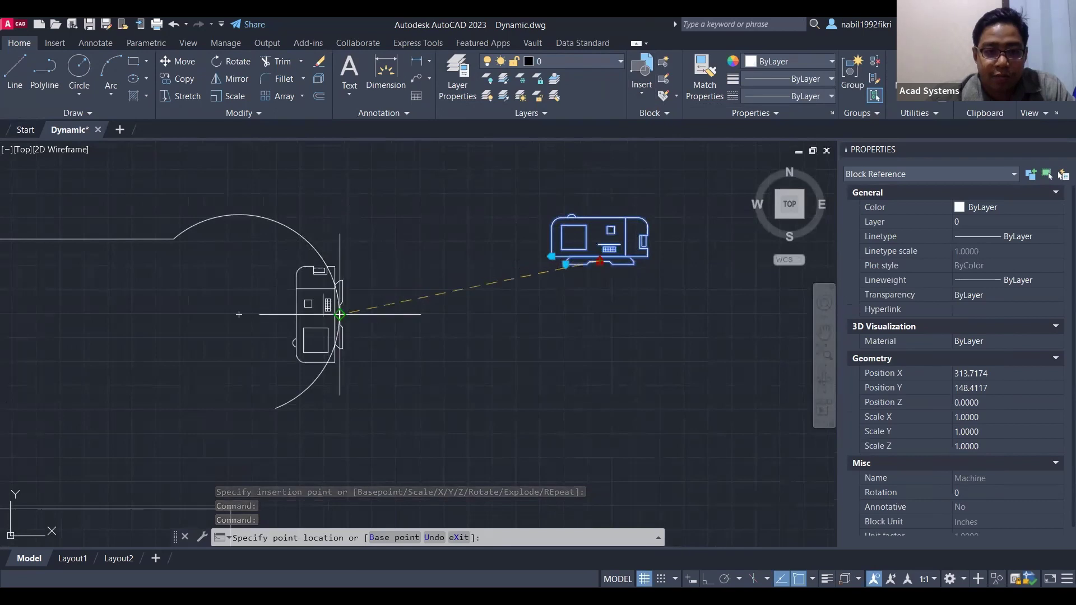
pyautogui.click(340, 314)
pyautogui.moveTo(340, 315); pyautogui.dragTo(524, 325, button='middle')
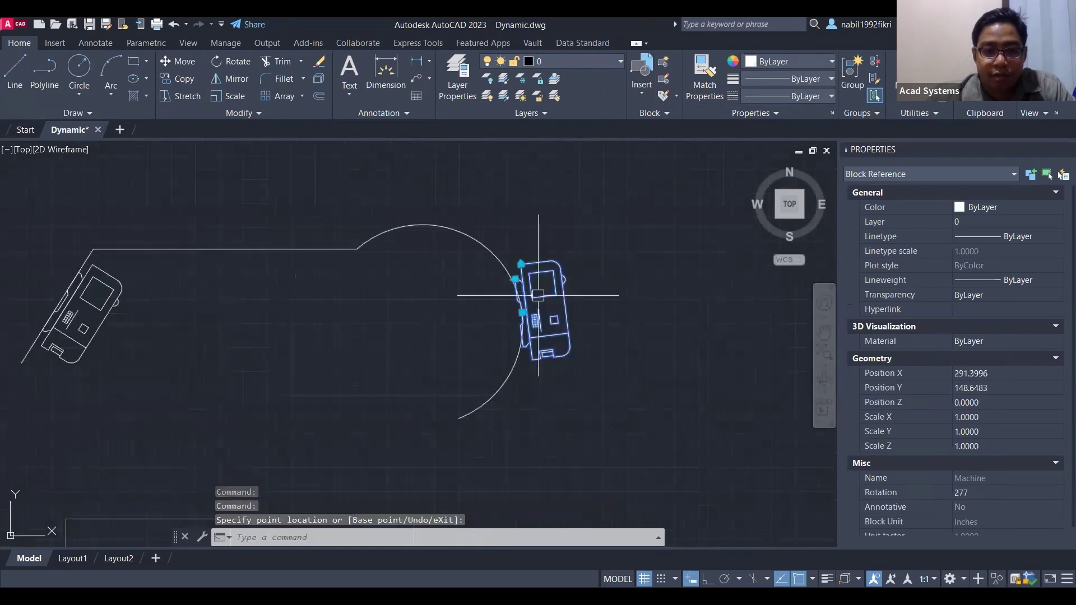
# Realign the Machine to the path's horizontal line with its middle foot grip so that it stands upright above the line
pyautogui.click(523, 312)
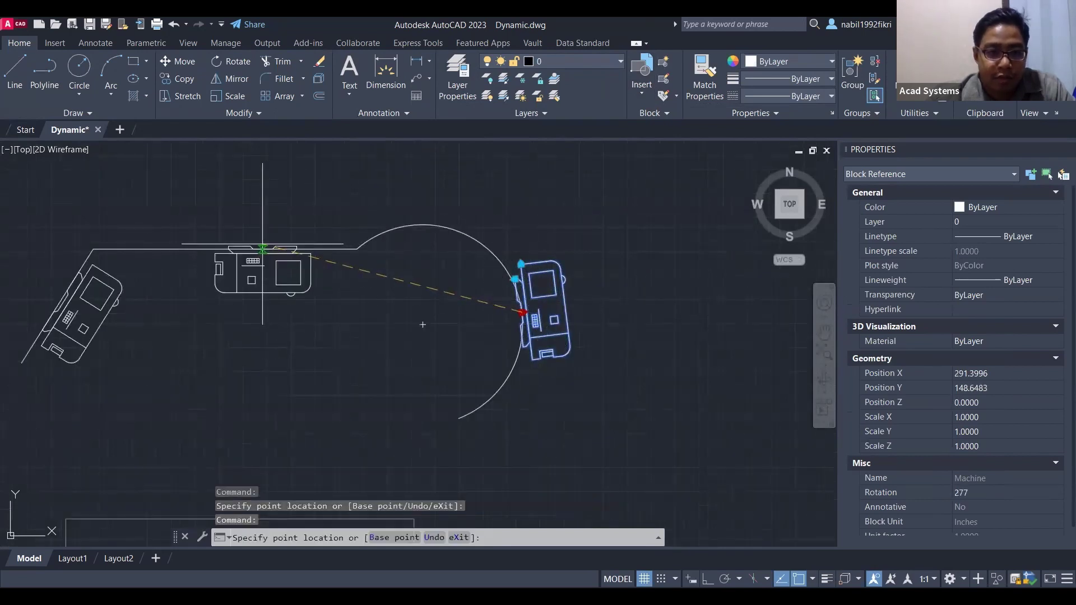
pyautogui.click(263, 248)
pyautogui.click(297, 247)
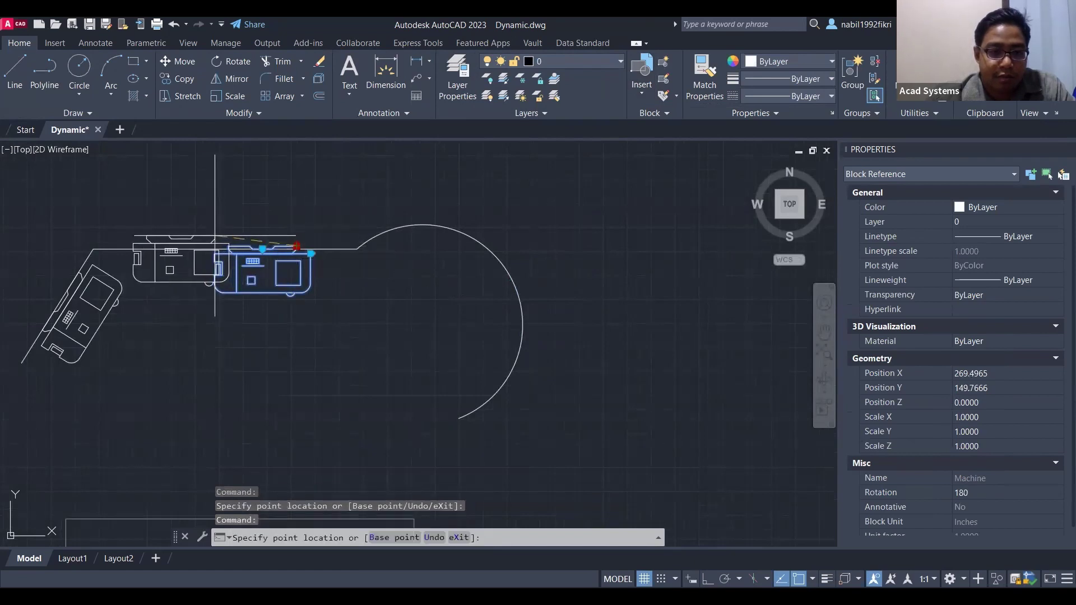
pyautogui.click(207, 248)
pyautogui.moveTo(481, 187); pyautogui.dragTo(597, 228, button='middle')
pyautogui.press('Escape')
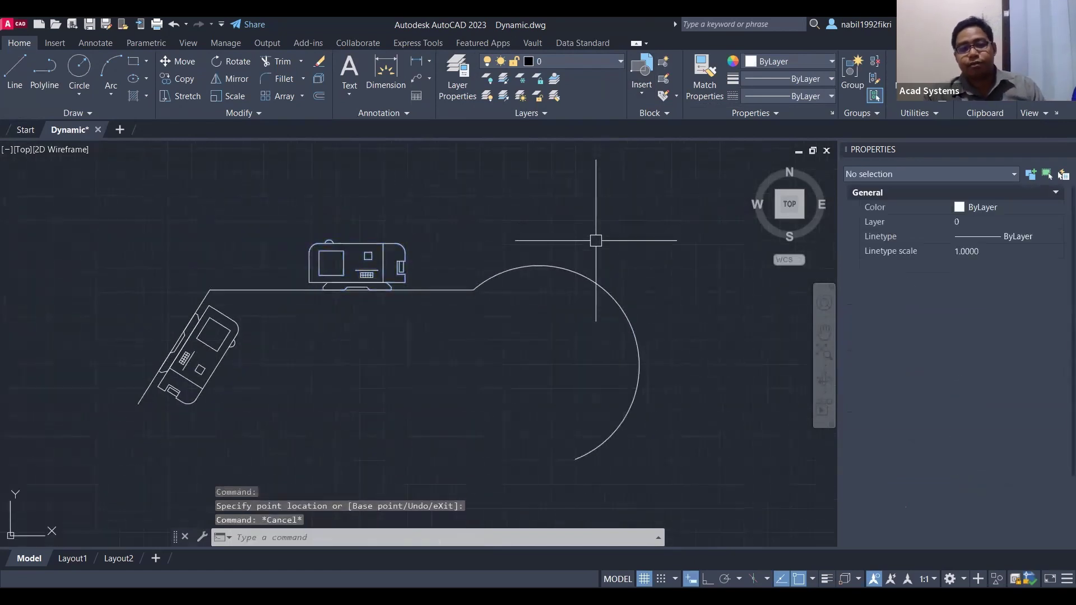
pyautogui.press('Escape')
pyautogui.press('Escape')
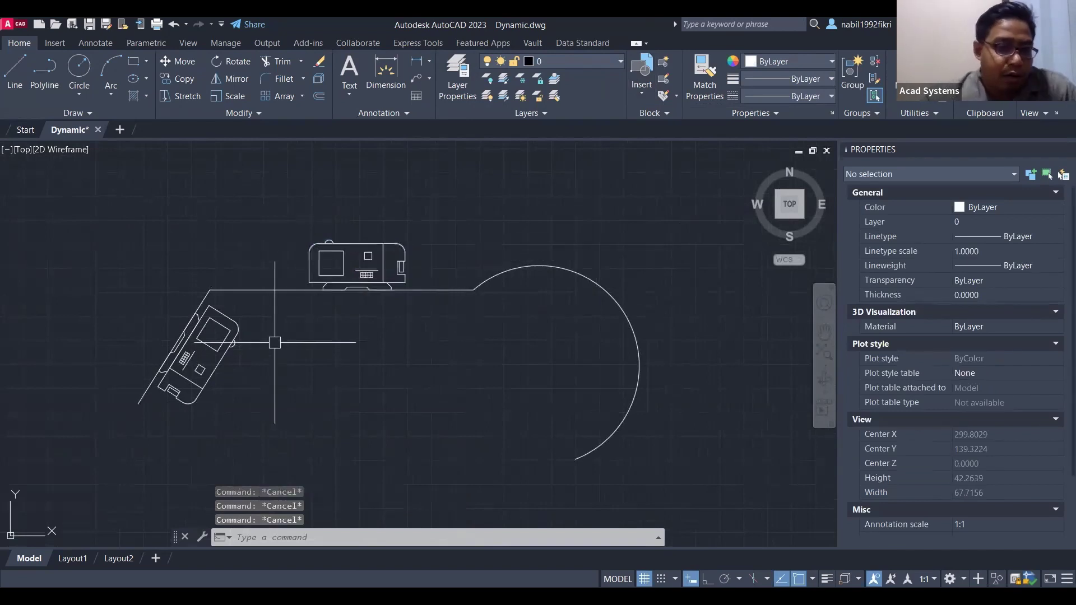
# Move the upright Machine block from the path into the empty rectangle below by its middle foot grip
pyautogui.moveTo(351, 348); pyautogui.dragTo(487, 228, button='middle')
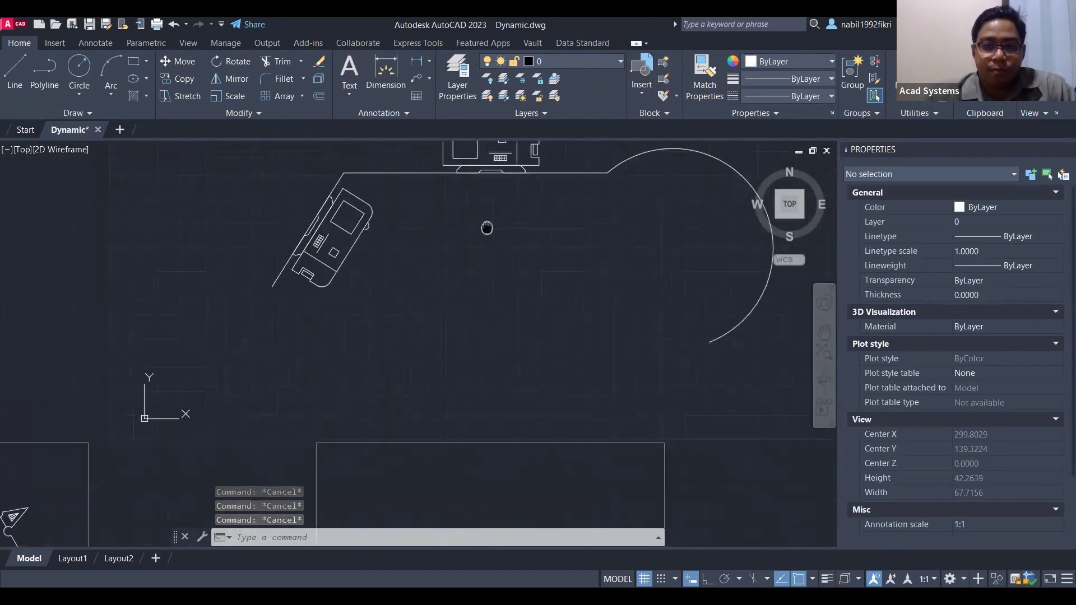
pyautogui.scroll(-2, 485, 224)
pyautogui.click(481, 198)
pyautogui.click(493, 195)
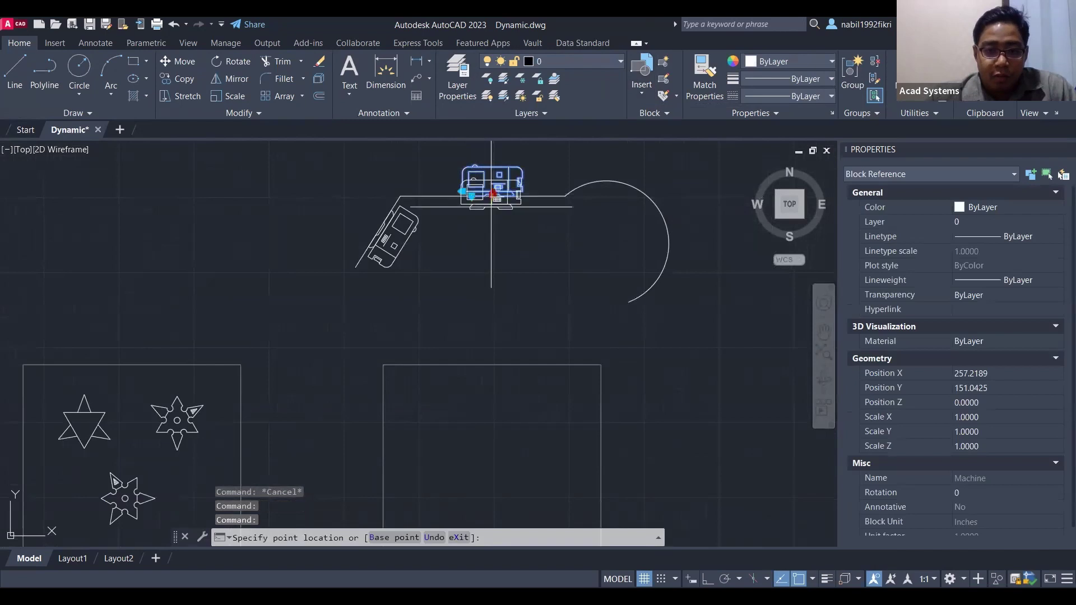
pyautogui.click(490, 443)
pyautogui.scroll(5, 424, 256)
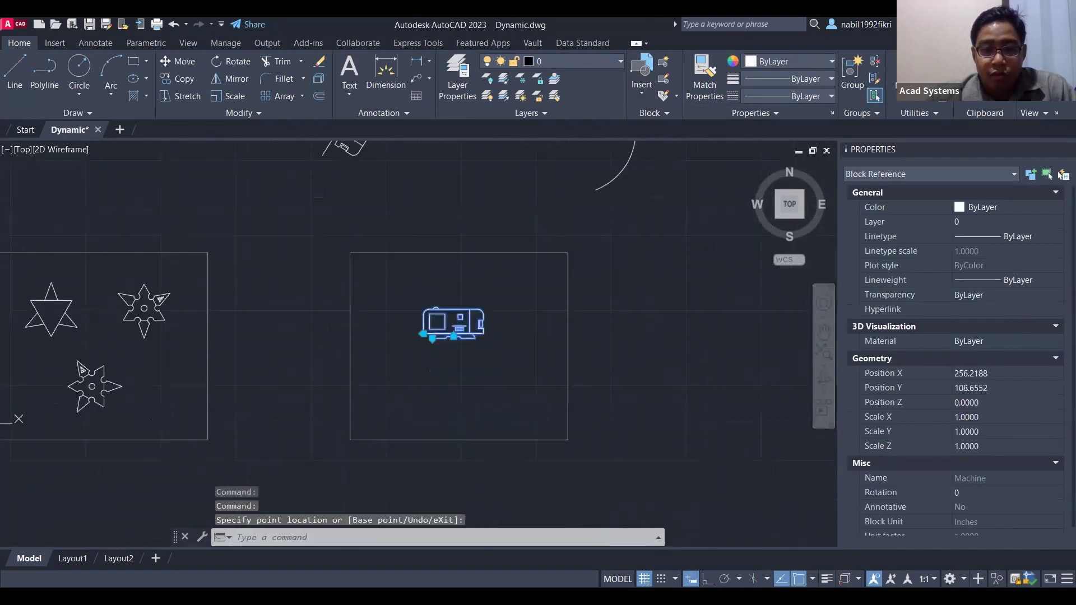
pyautogui.moveTo(424, 256); pyautogui.dragTo(448, 323, button='middle')
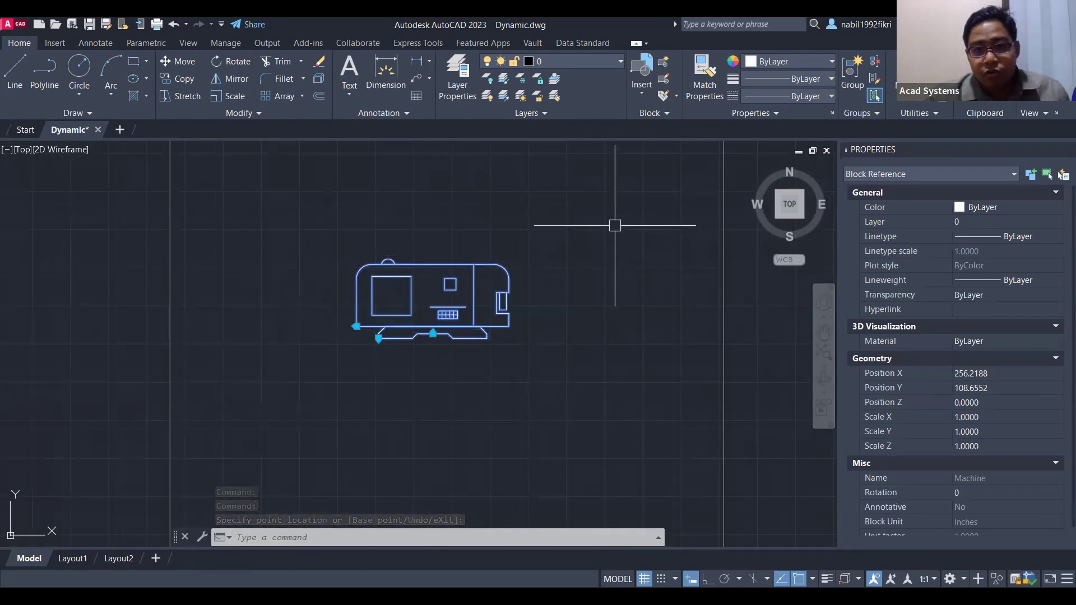
pyautogui.press('Escape')
pyautogui.press('Escape')
pyautogui.press('Escape')
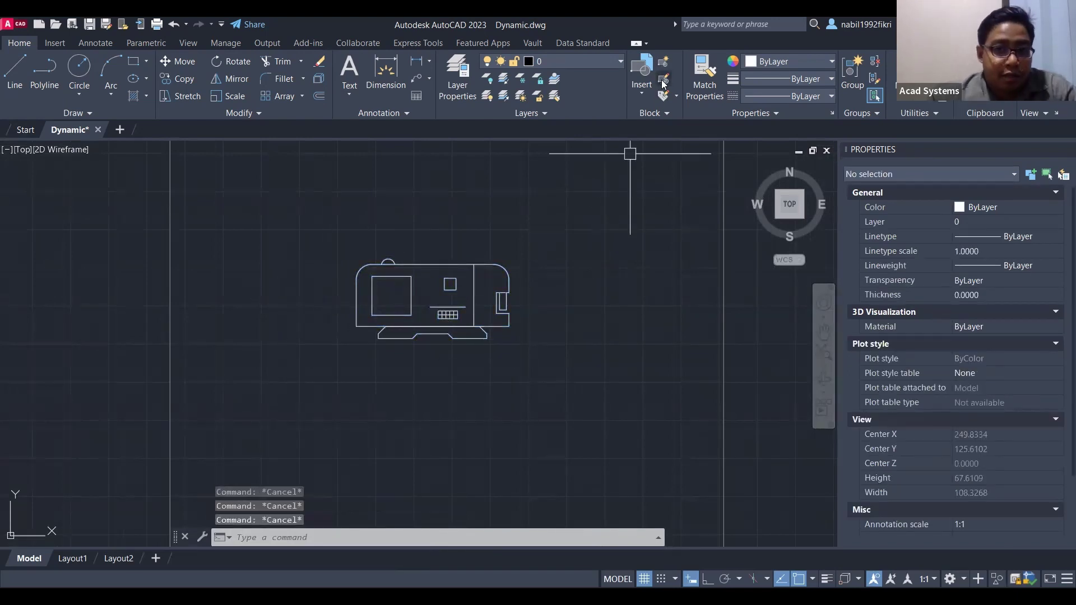
pyautogui.click(663, 80)
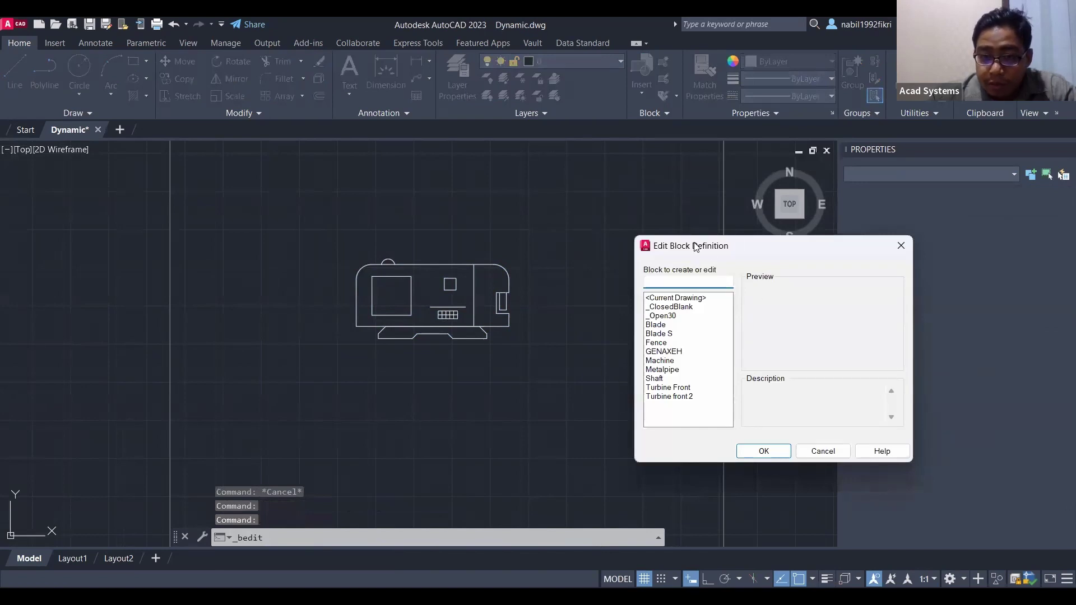
pyautogui.click(621, 321)
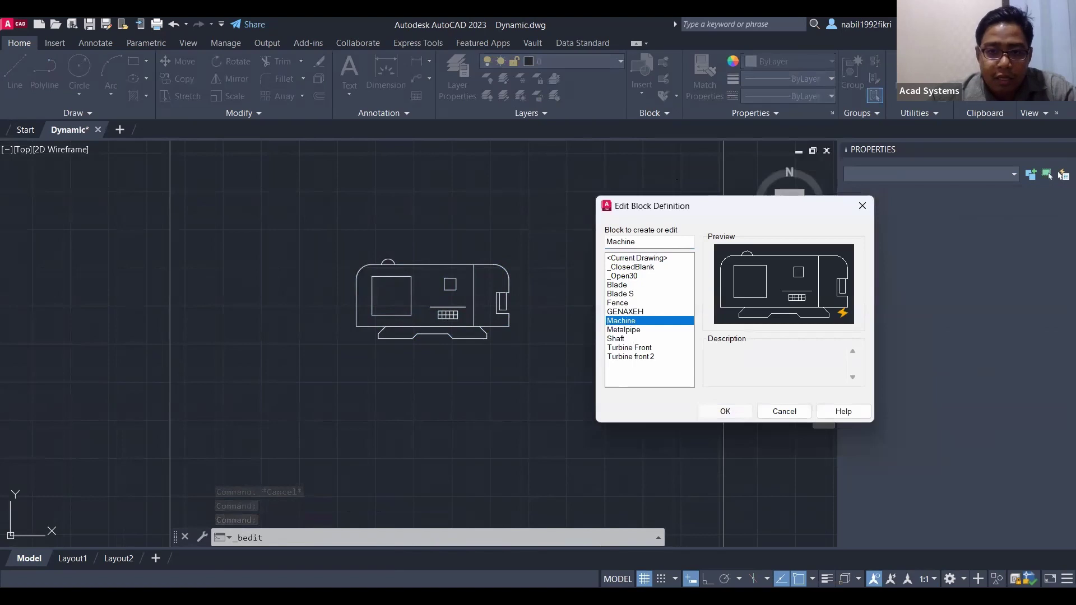
pyautogui.press('Return')
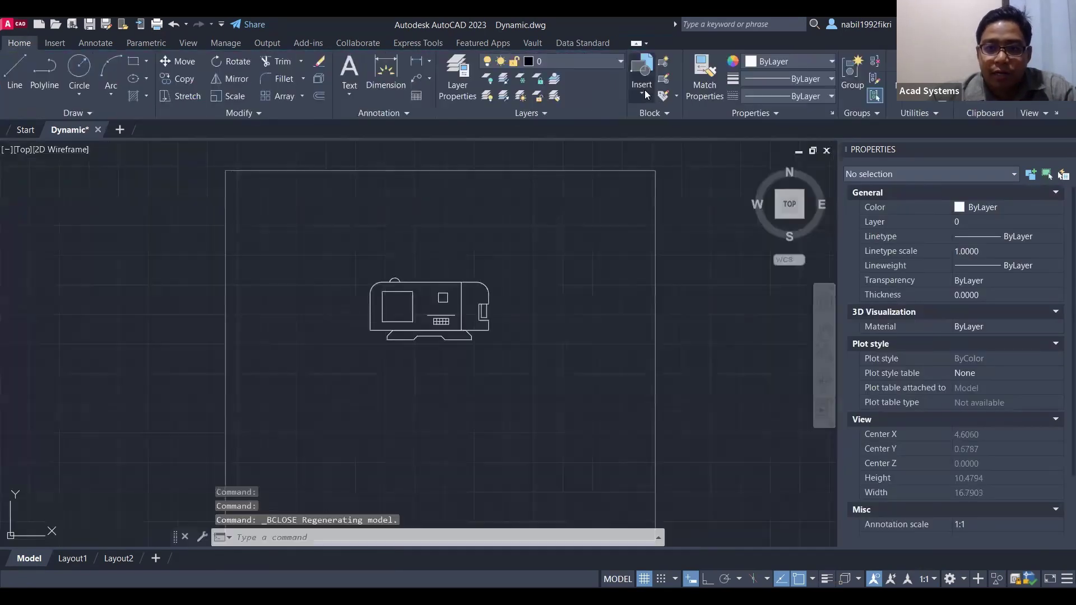
pyautogui.click(643, 93)
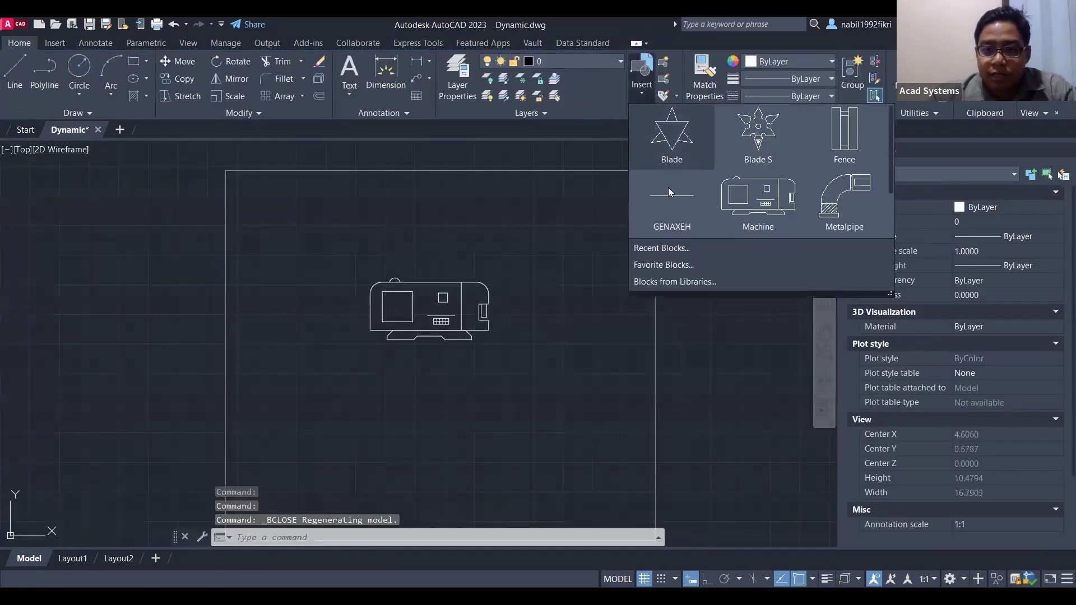
pyautogui.click(588, 240)
pyautogui.click(665, 81)
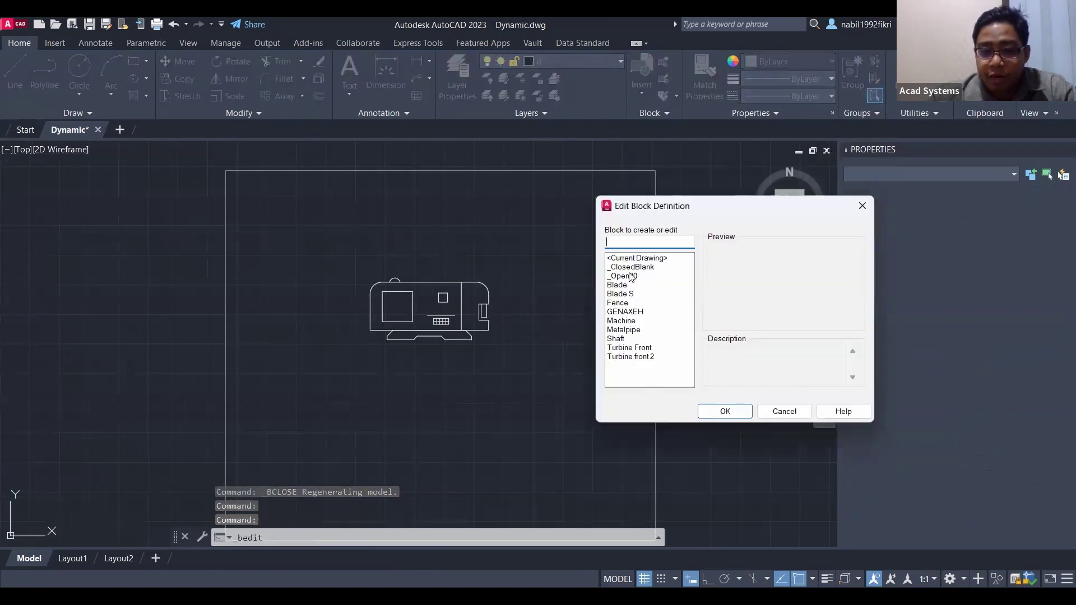
pyautogui.click(628, 294)
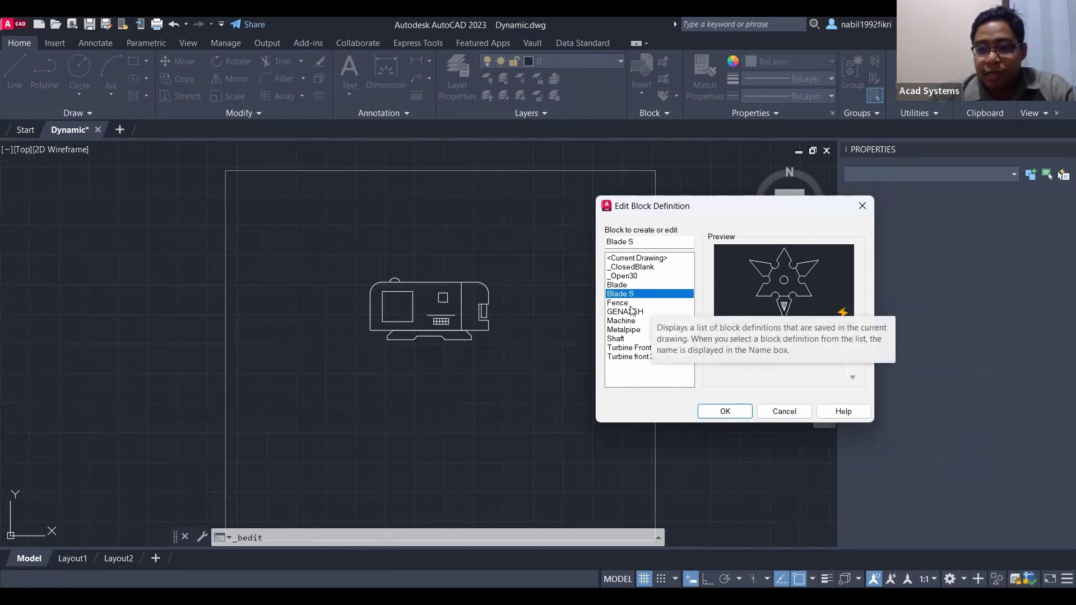
pyautogui.click(620, 303)
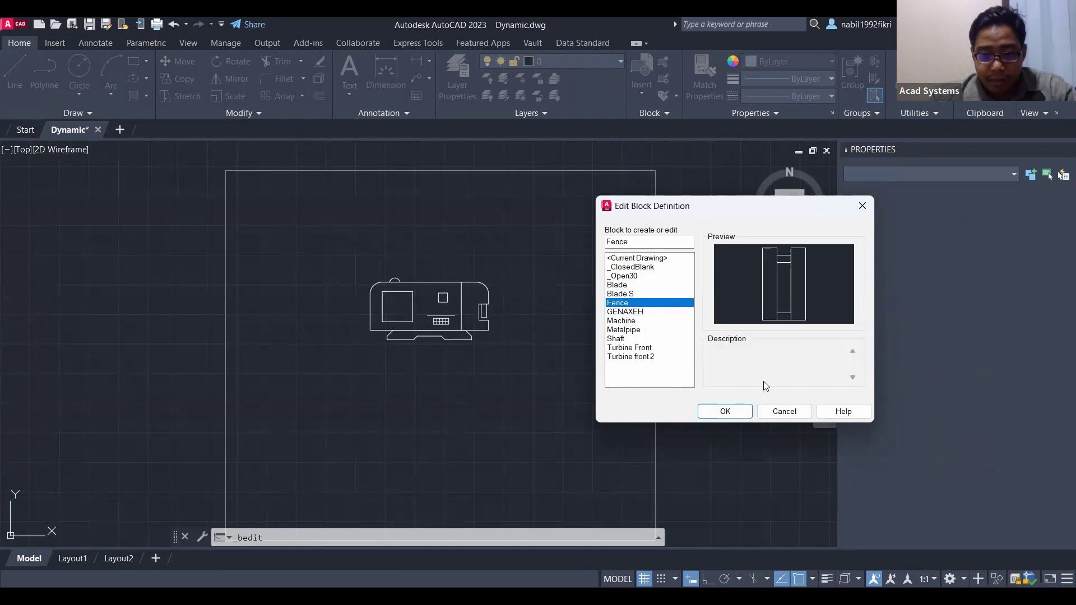
pyautogui.click(784, 412)
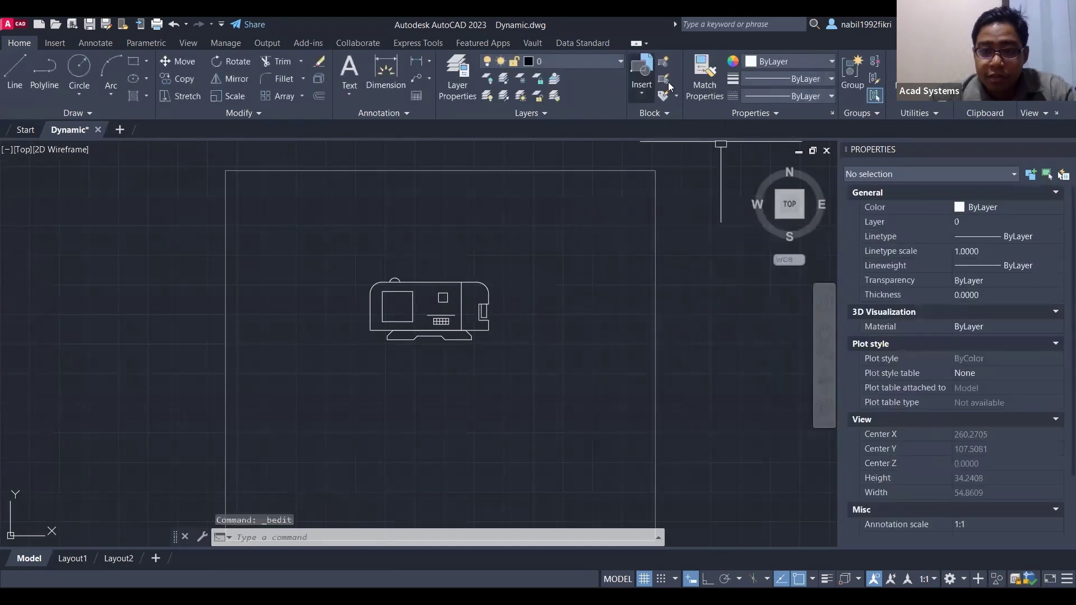
# Open the Machine block for editing and add a Flip parameter with a vertical reflection line through the body's middle, labelled above the body
pyautogui.press('Return')
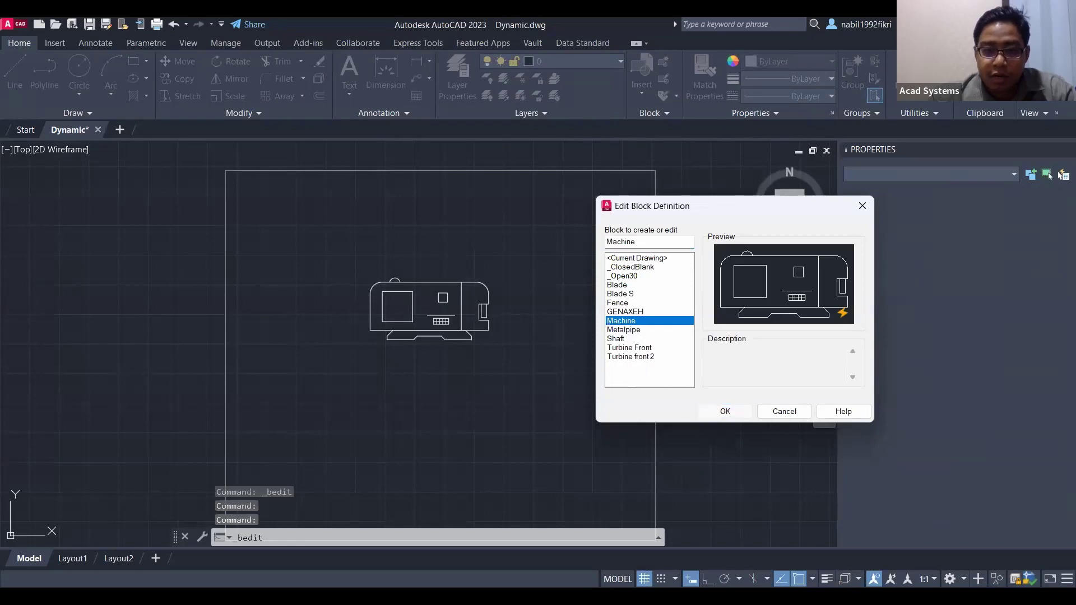
pyautogui.click(725, 411)
pyautogui.scroll(-2, 547, 325)
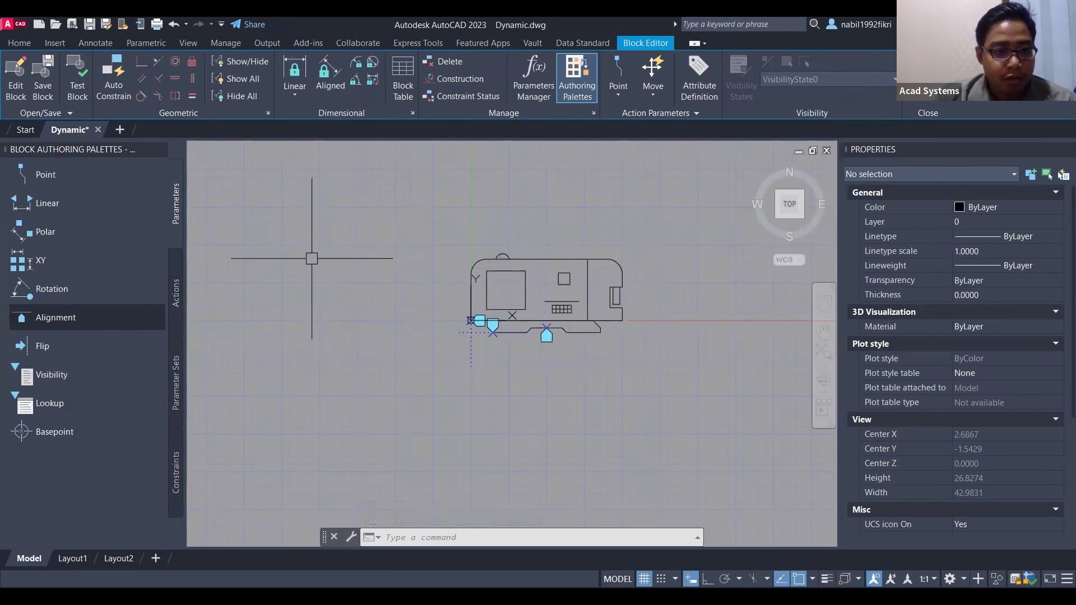
pyautogui.click(172, 303)
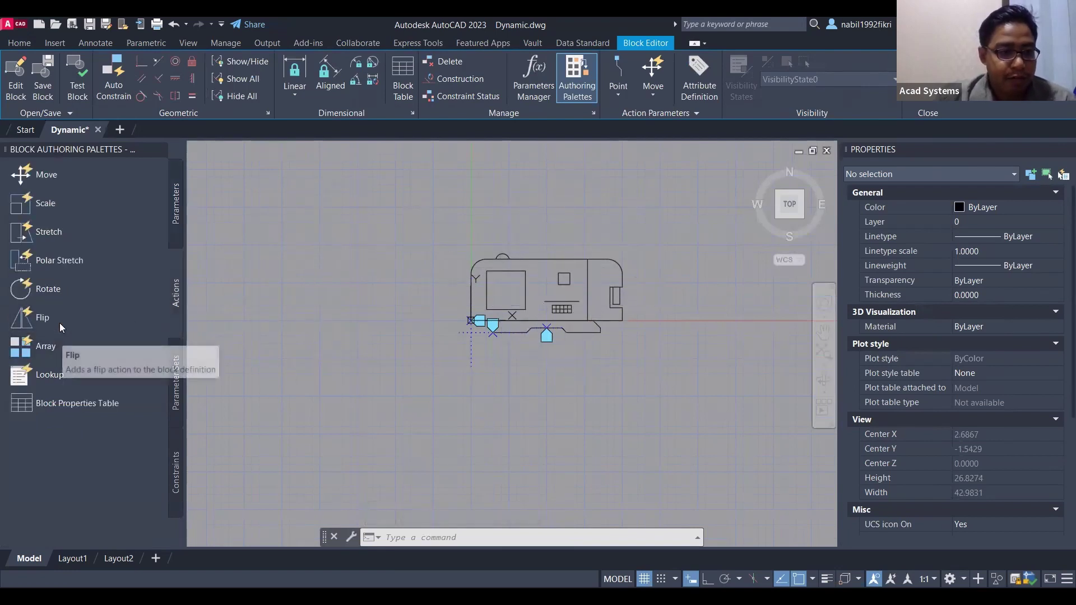
pyautogui.click(176, 230)
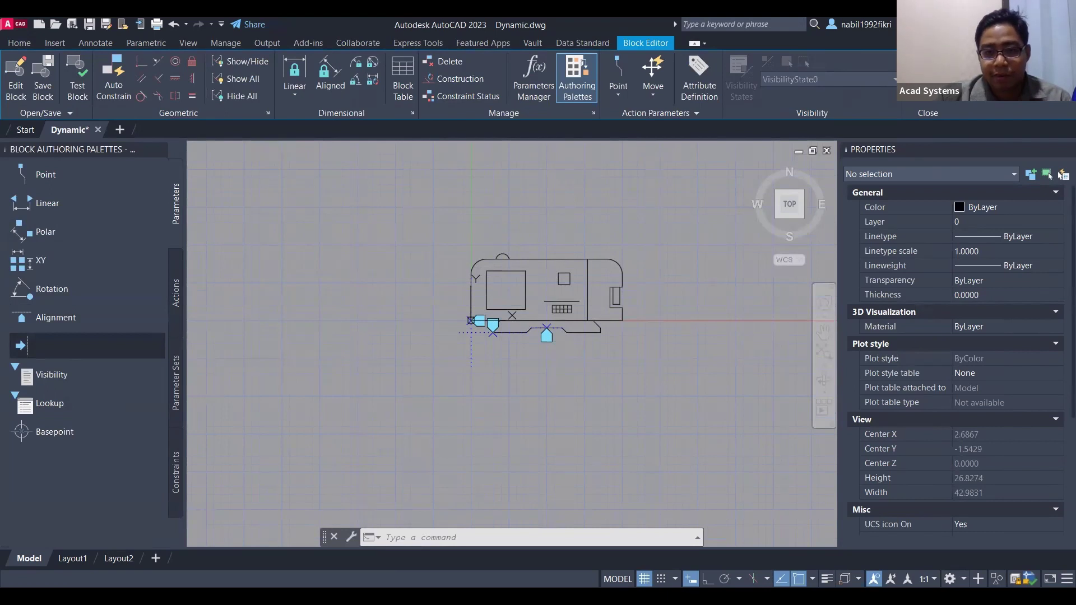
pyautogui.click(580, 204)
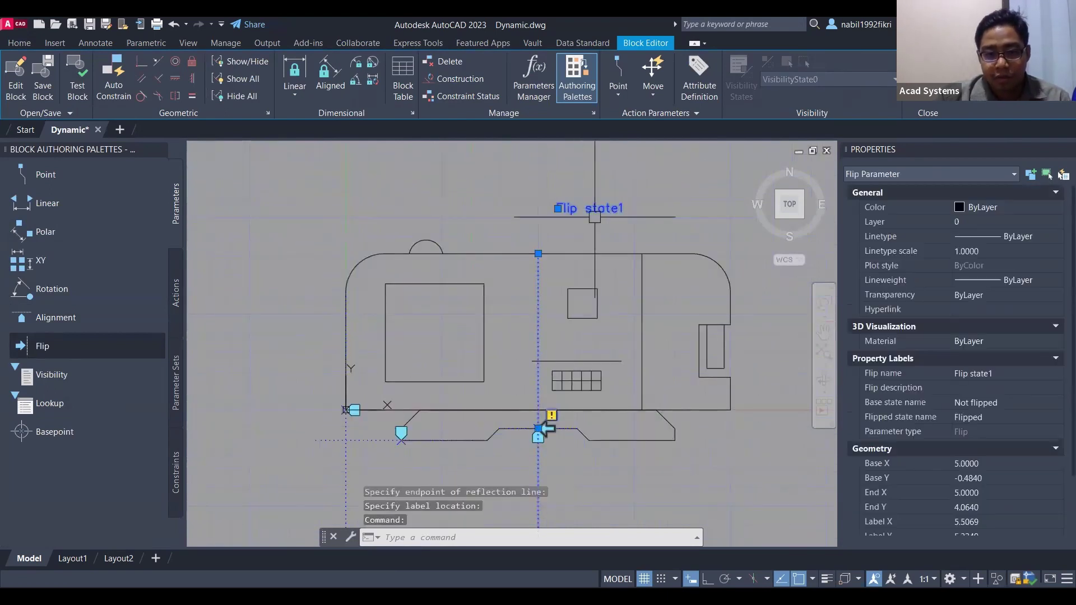
# Move the flip parameter's arrow grip from the foot's recess to just below the Flip state1 label above the body
pyautogui.scroll(4, 556, 458)
pyautogui.press('Escape')
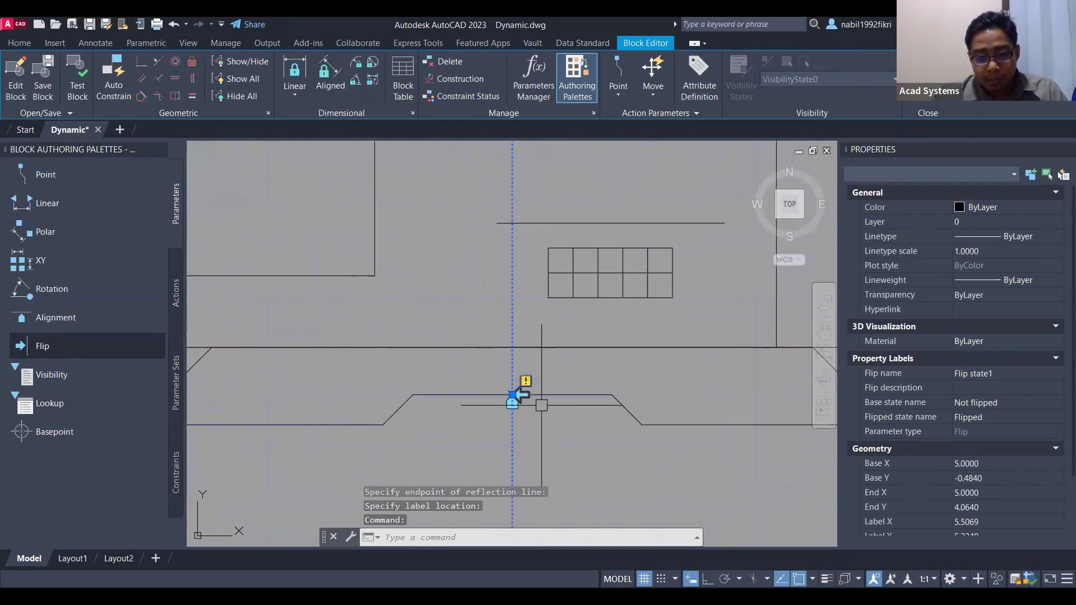
pyautogui.press('Escape')
pyautogui.press('Escape')
pyautogui.click(516, 395)
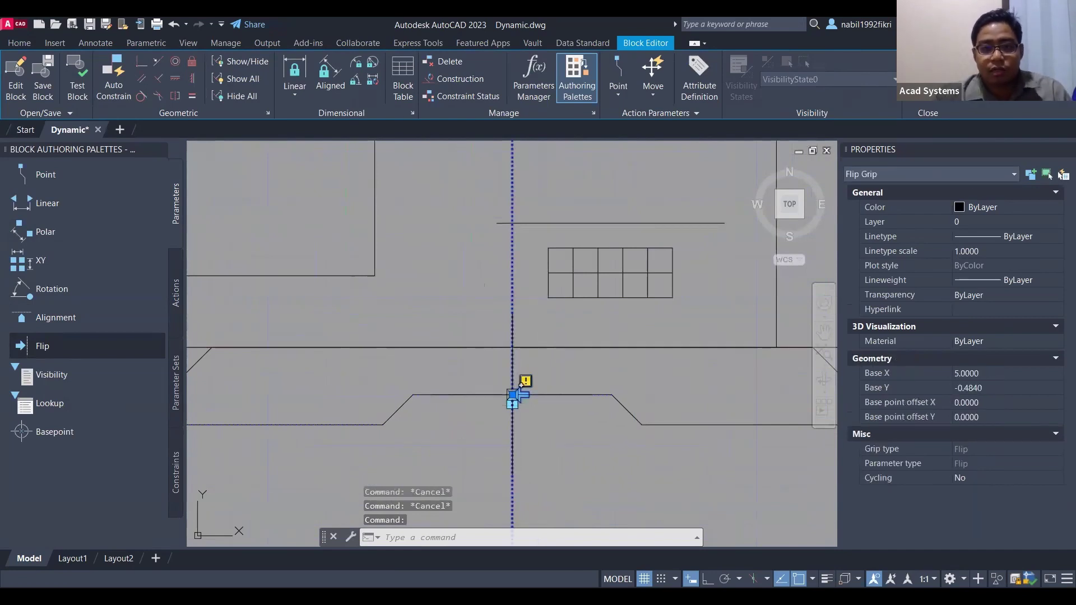
pyautogui.click(513, 395)
pyautogui.scroll(-4, 513, 396)
pyautogui.press('Escape')
pyautogui.press('Escape')
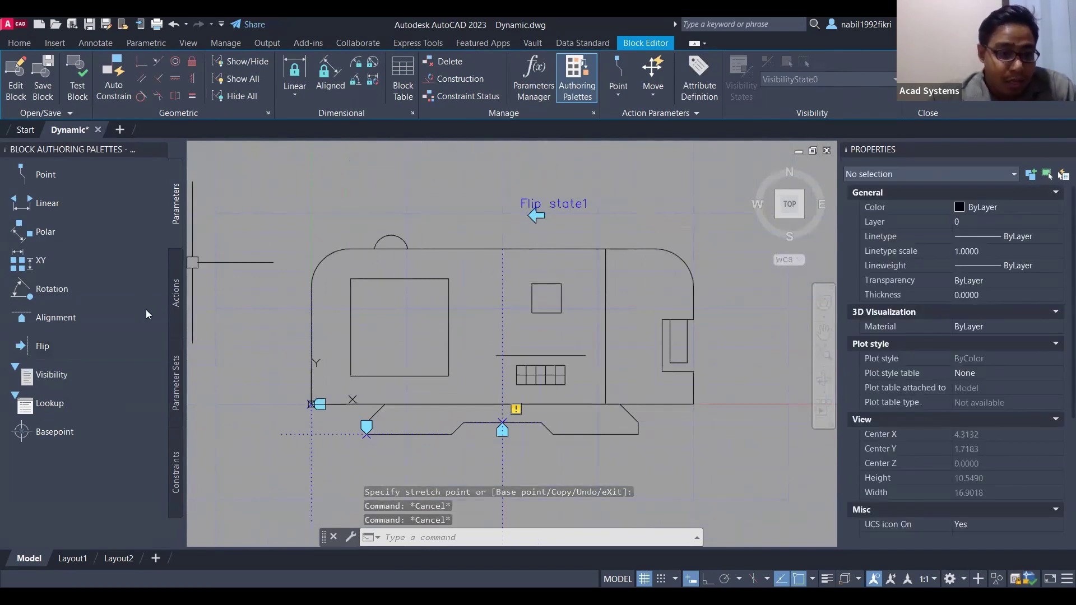
# Add a Flip action to the flip parameter, then try flipping the Machine with its arrow grip in the test block window
pyautogui.click(176, 292)
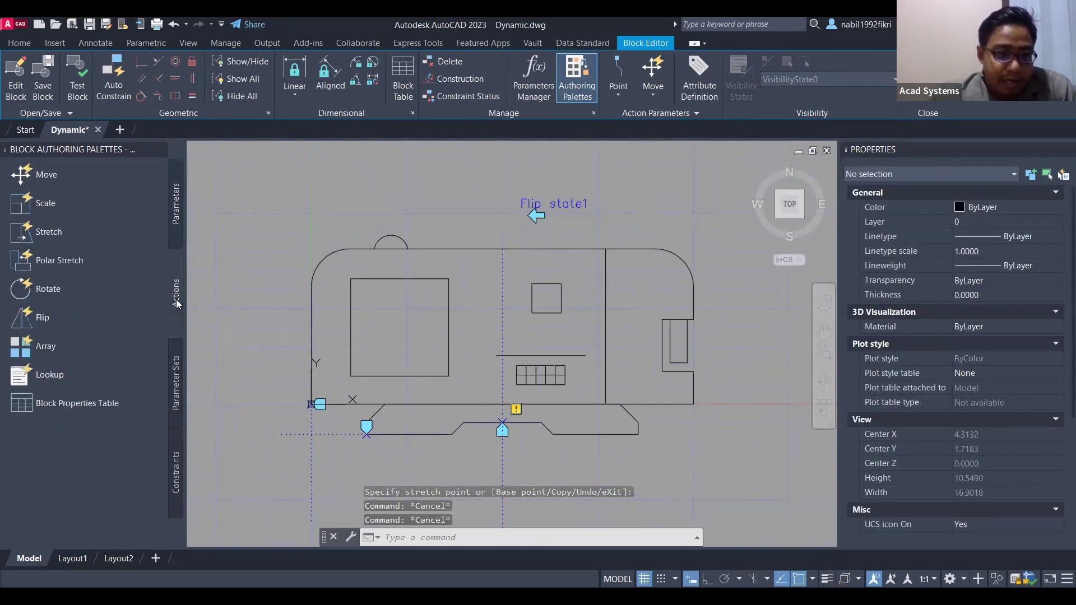
pyautogui.click(63, 319)
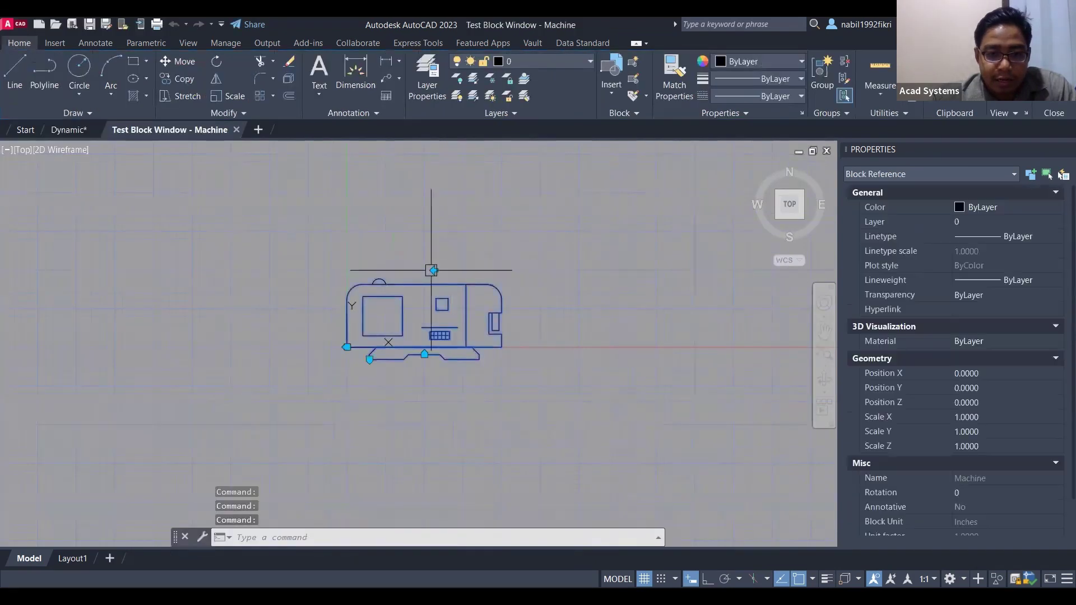
pyautogui.click(432, 270)
pyautogui.click(433, 270)
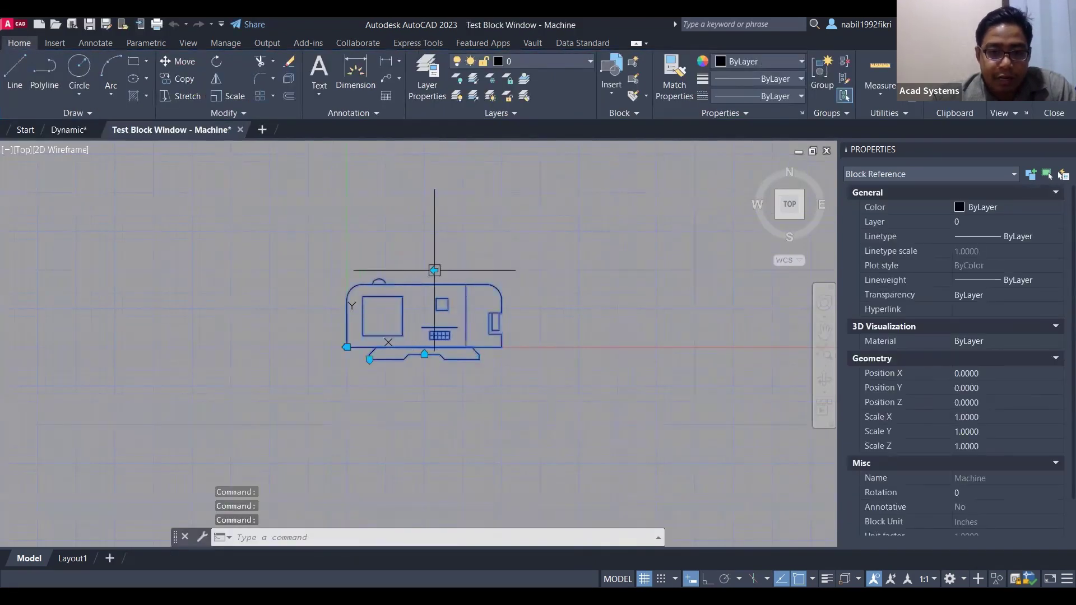
# Flip the Machine back and forth with its arrow grip in the test block window, then return to editing the block
pyautogui.click(434, 270)
pyautogui.click(434, 270)
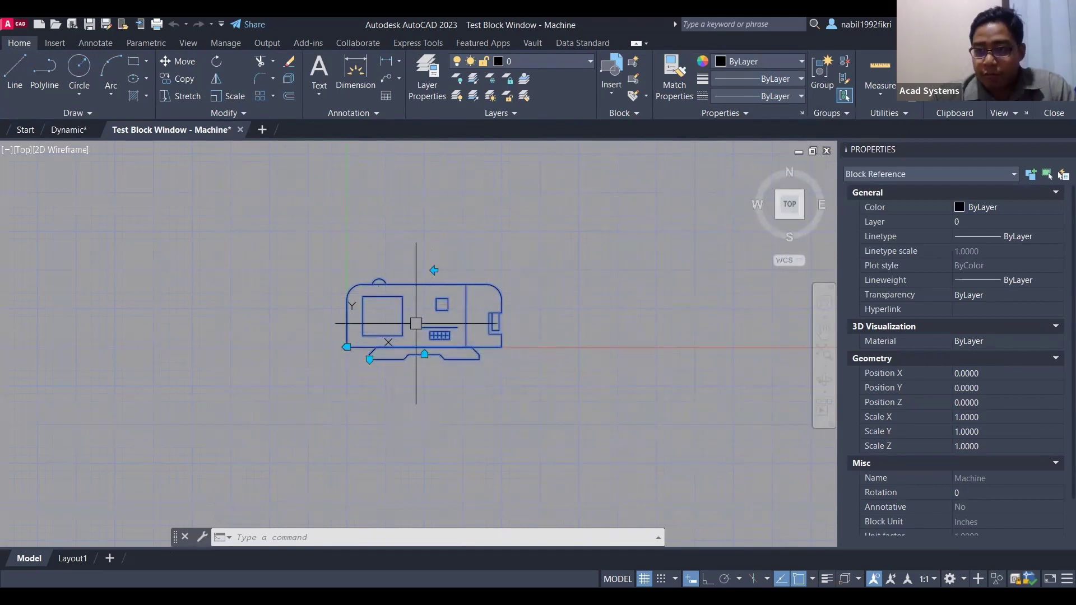
pyautogui.click(434, 270)
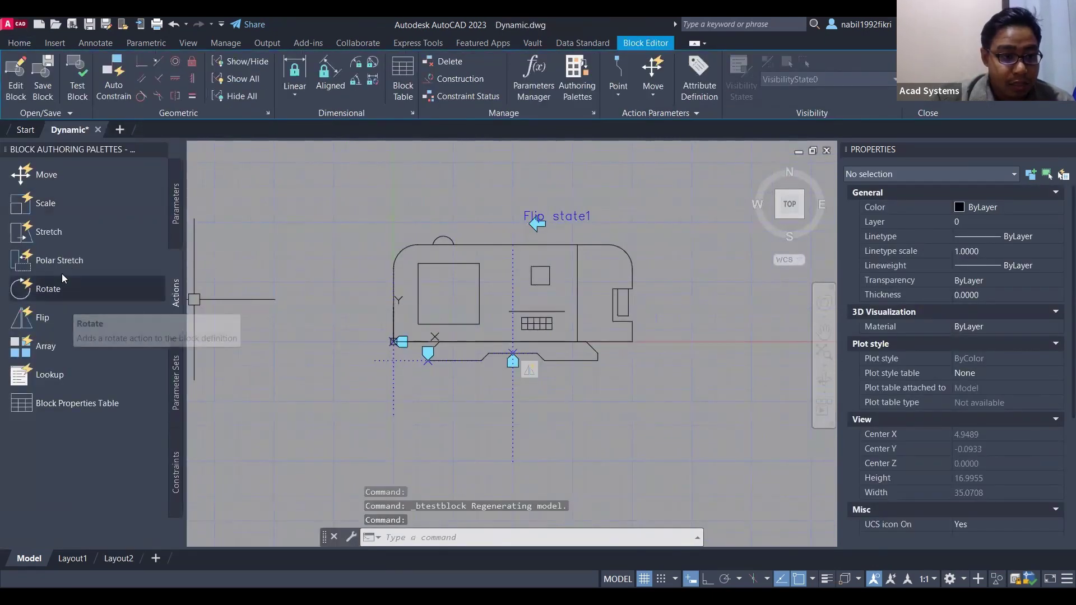
# Add a second Flip parameter with a horizontal reflection line through the body's mid-height, labelled beside the body, and move its arrow grip above the body
pyautogui.click(174, 218)
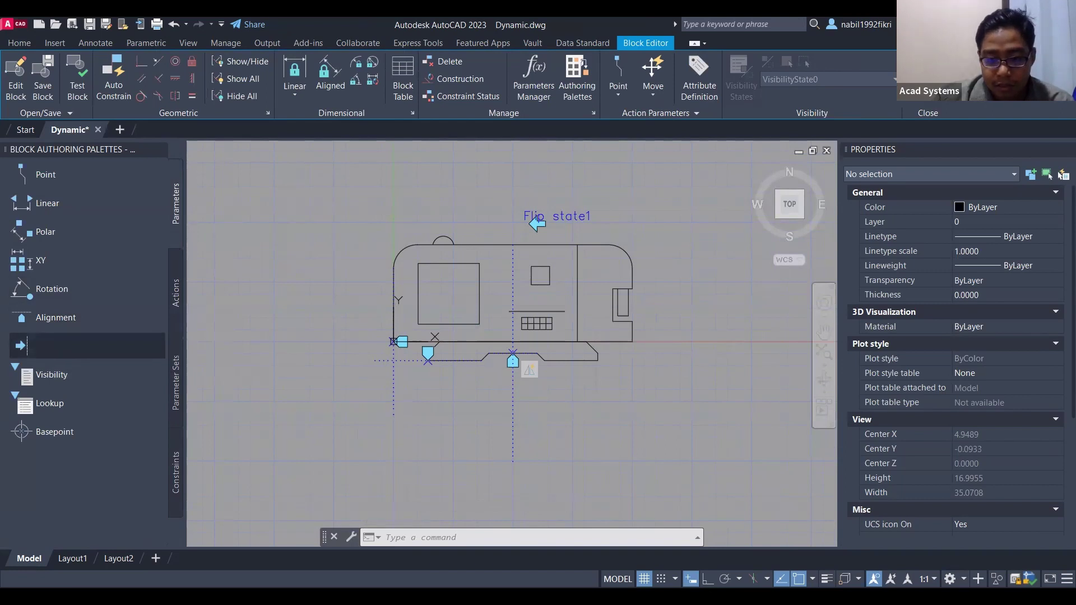
pyautogui.press('F8')
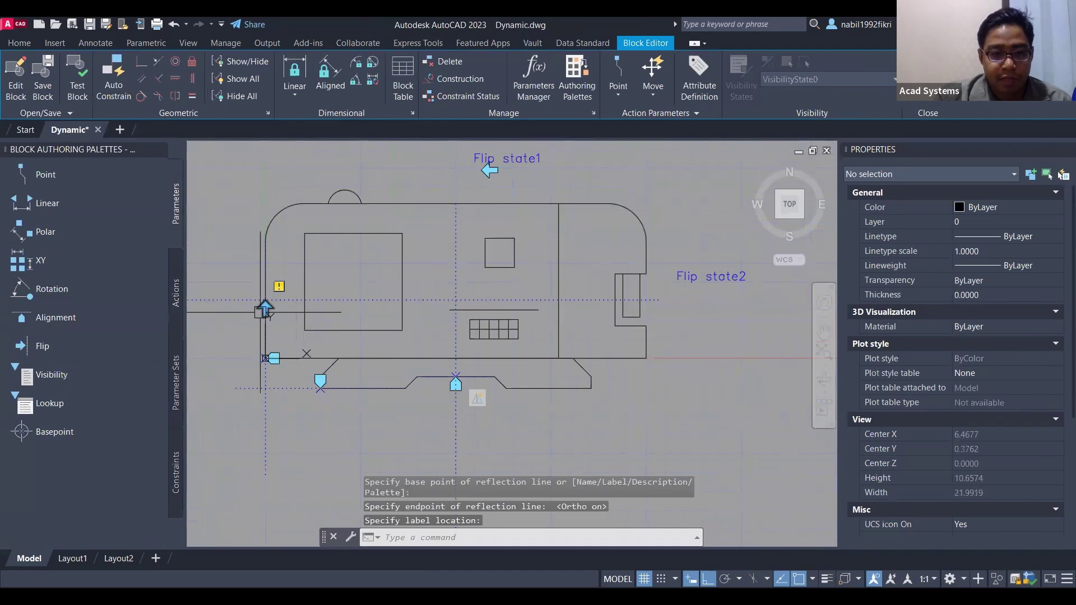
pyautogui.click(265, 307)
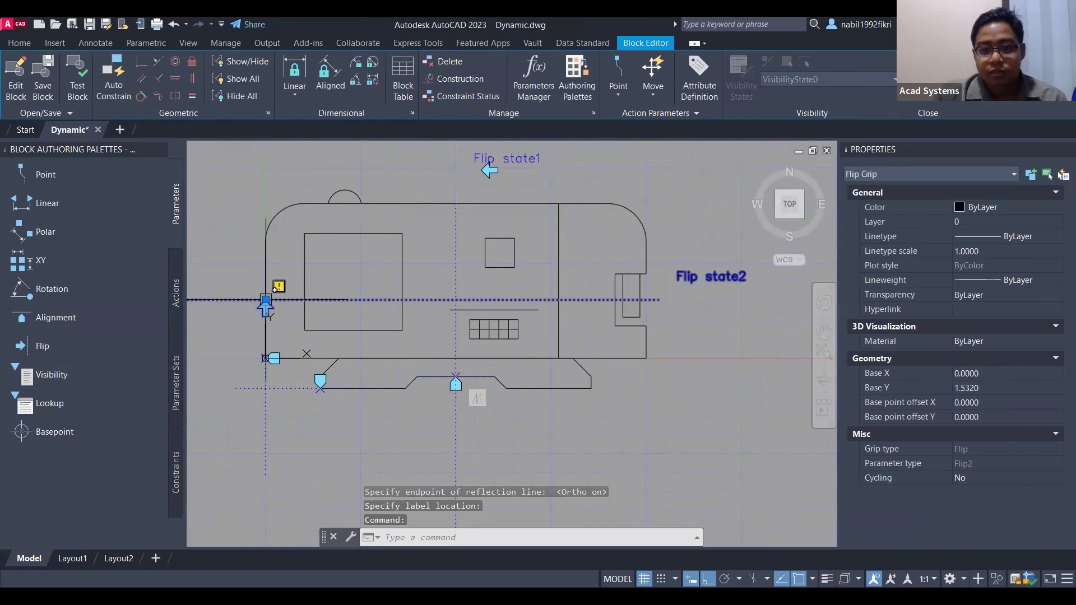
pyautogui.click(265, 307)
pyautogui.scroll(-2, 575, 448)
pyautogui.press('Escape')
pyautogui.press('Escape')
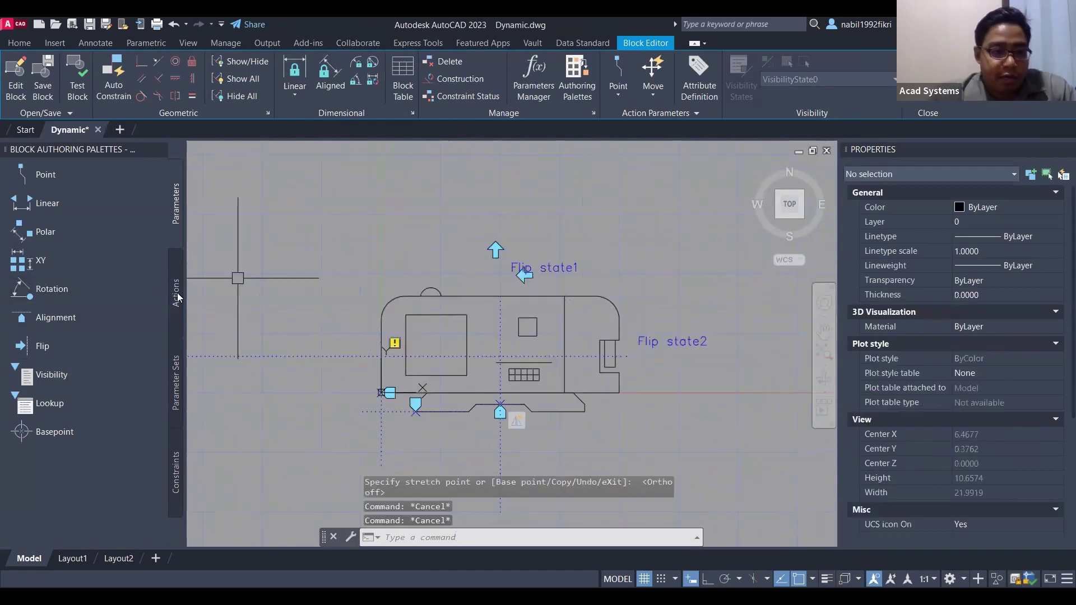
# Add a Flip action for the Machine to the Flip state2 parameter and open the block in the test block window
pyautogui.click(176, 293)
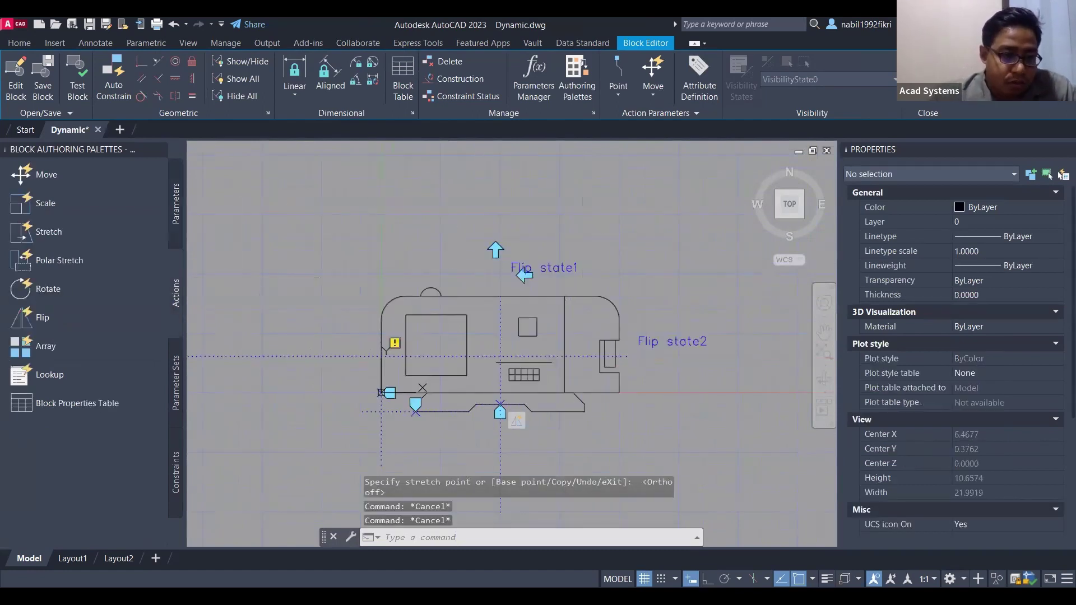
pyautogui.click(50, 324)
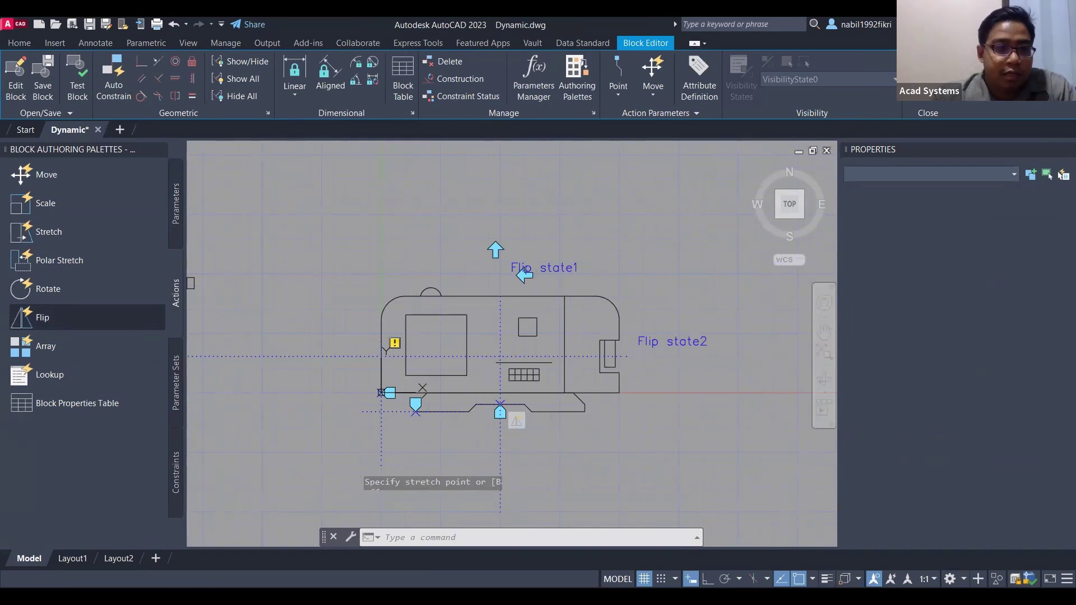
pyautogui.click(77, 94)
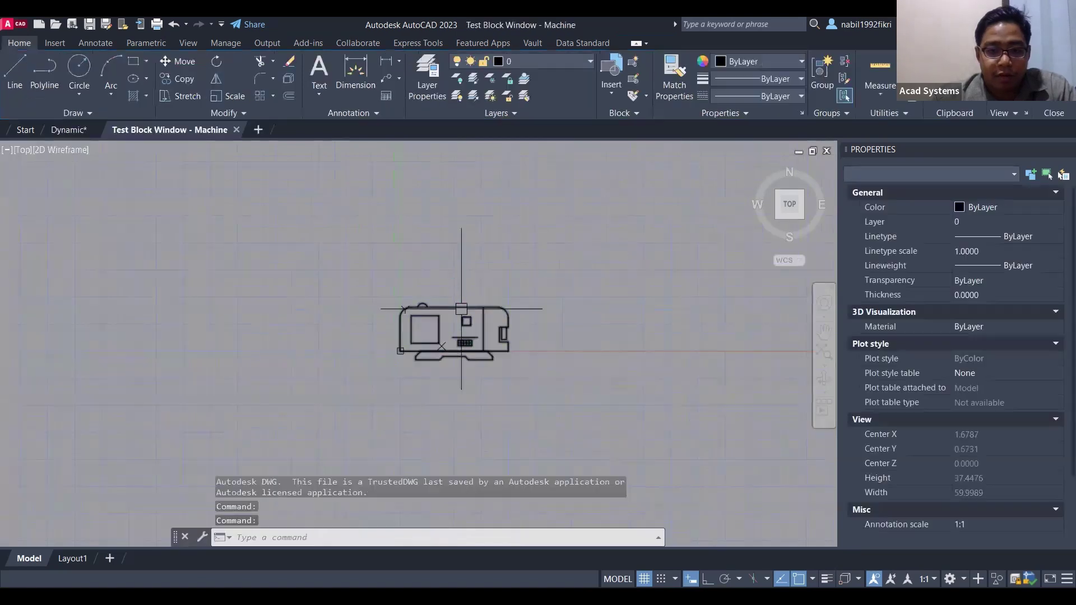
# Test flipping the Machine upside down and sideways and back with its two arrow grips, then close the test block window
pyautogui.click(462, 308)
pyautogui.click(452, 282)
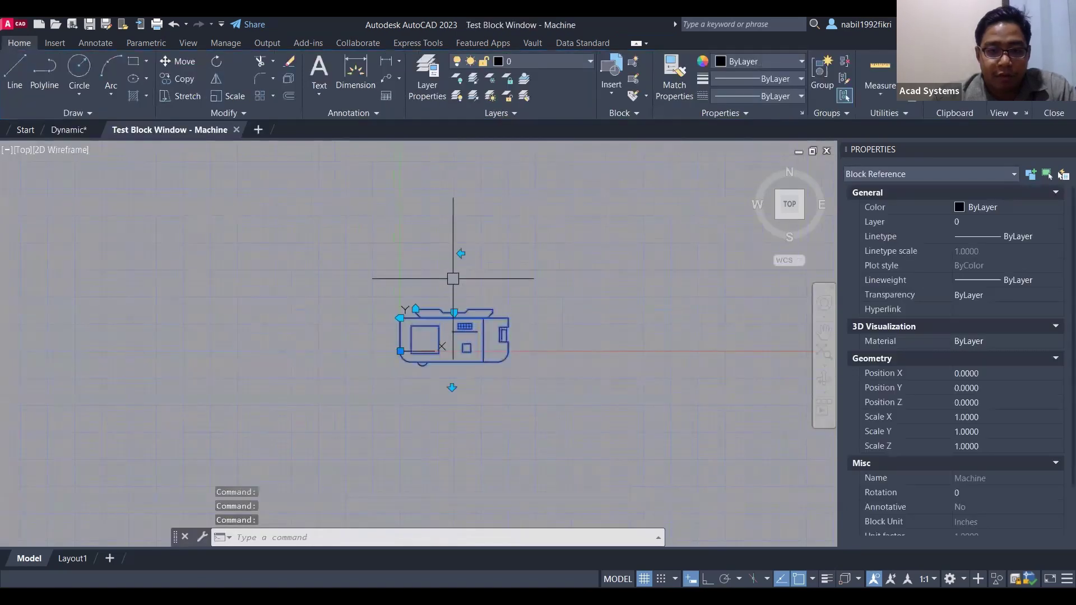
pyautogui.click(451, 393)
pyautogui.click(451, 392)
pyautogui.click(452, 388)
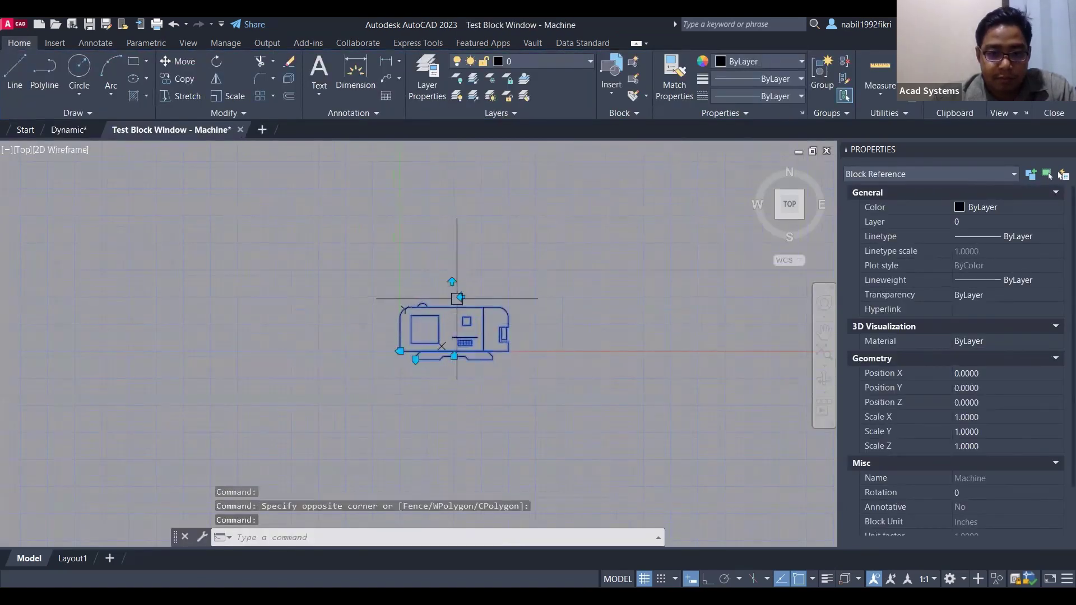
pyautogui.click(458, 298)
pyautogui.click(446, 297)
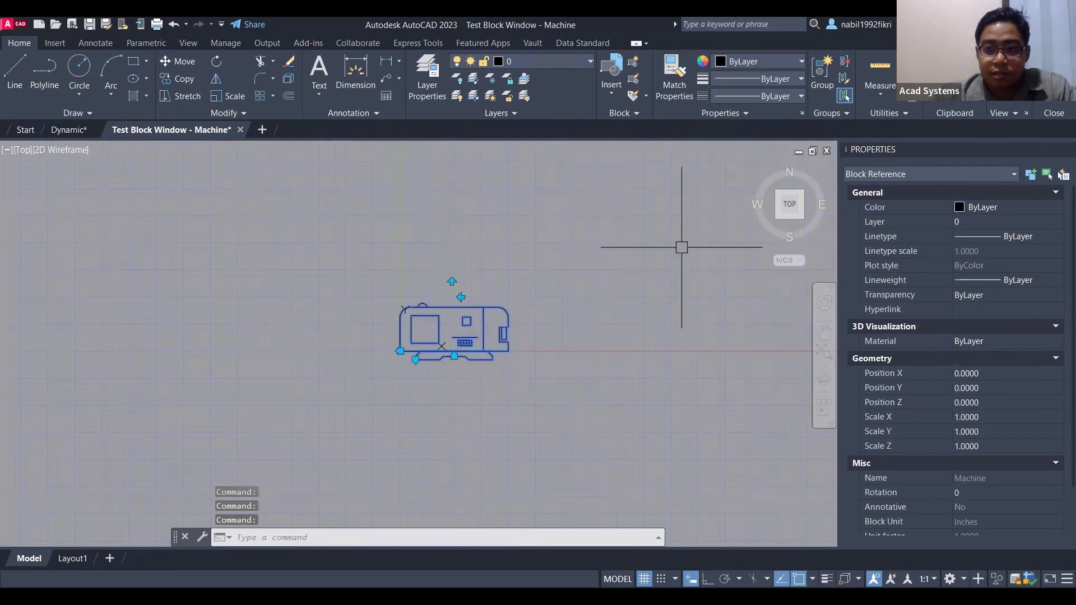
pyautogui.click(1053, 79)
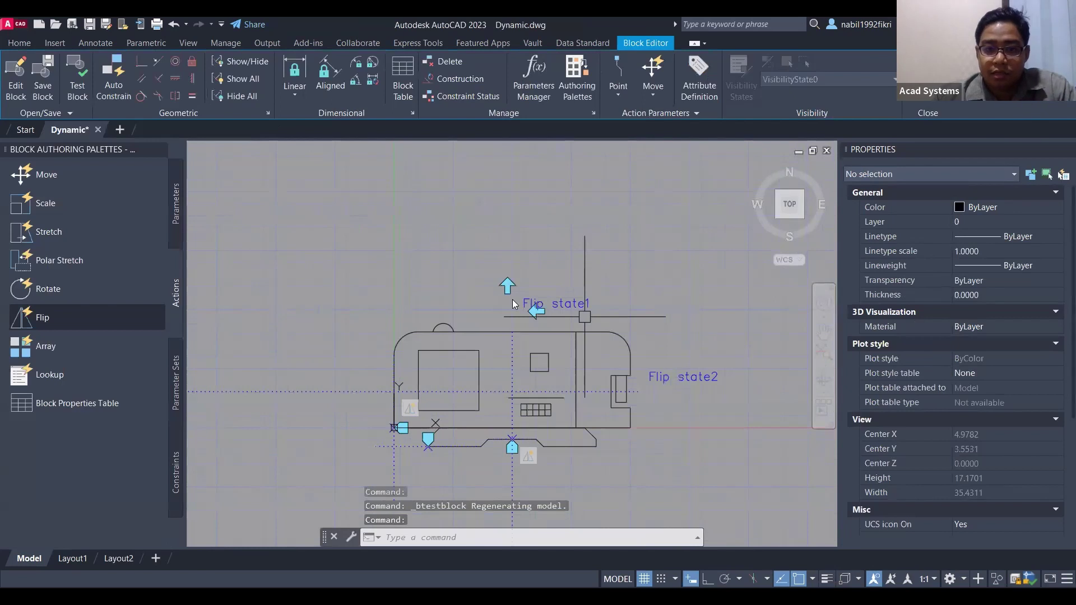
# Close the block editor with the changes kept and insert a new Machine block beside the rectangle that holds the existing Machine
pyautogui.click(928, 78)
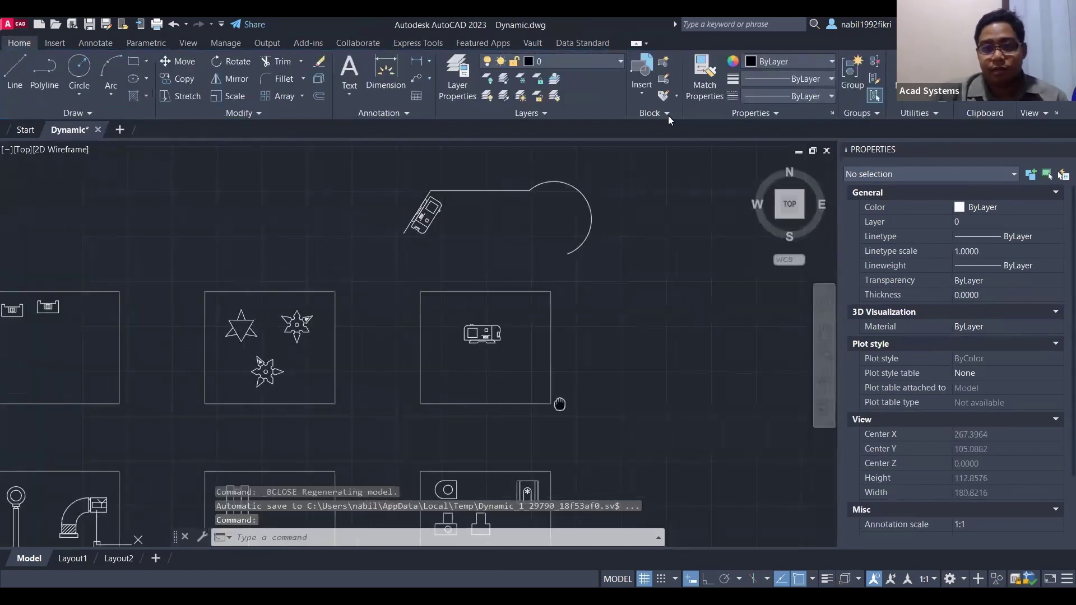
pyautogui.click(639, 87)
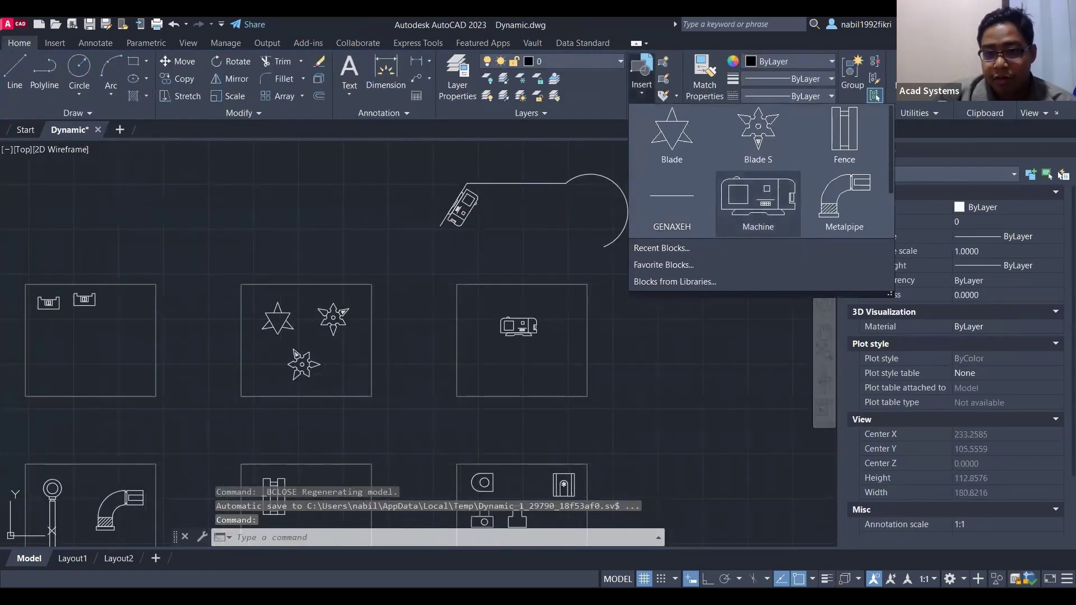
pyautogui.click(764, 214)
pyautogui.click(666, 335)
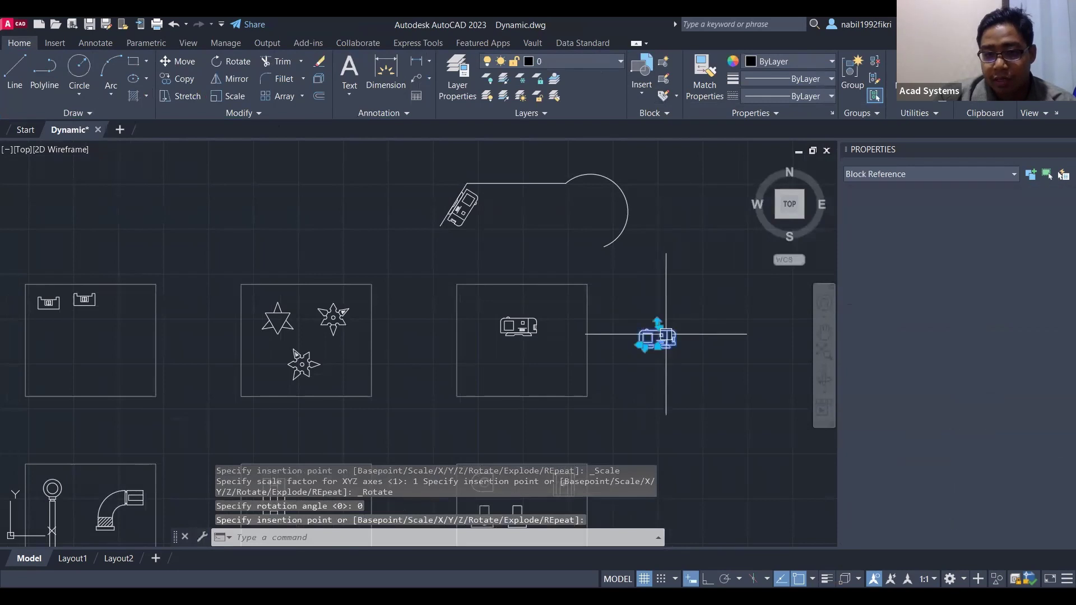
pyautogui.press('Return')
pyautogui.scroll(5, 678, 347)
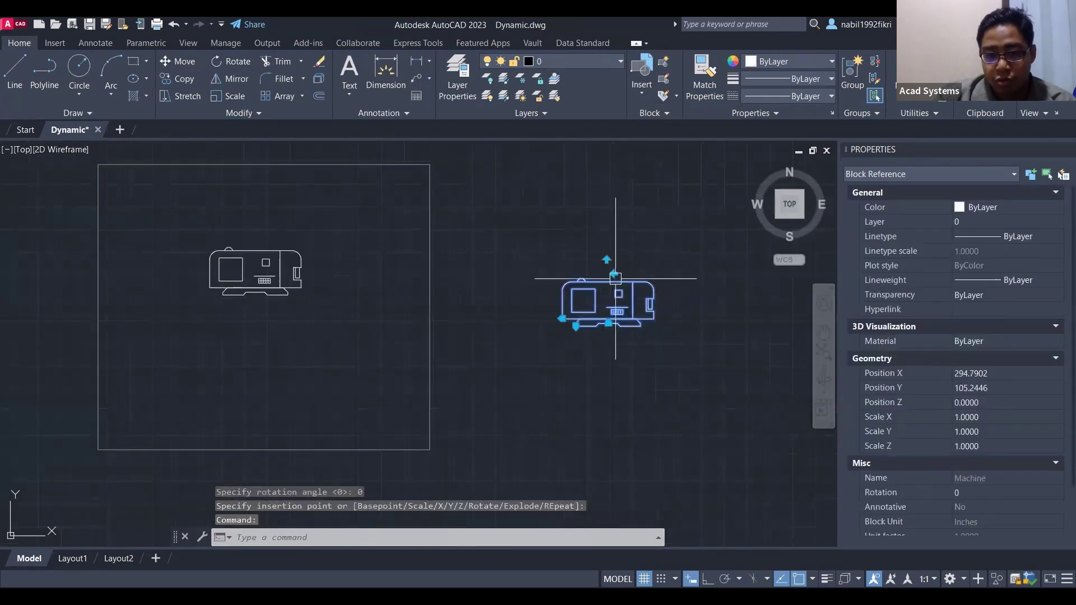
# Flip the inserted Machine block horizontally and back, move it slightly lower outside the frame, and clear the selection
pyautogui.click(607, 260)
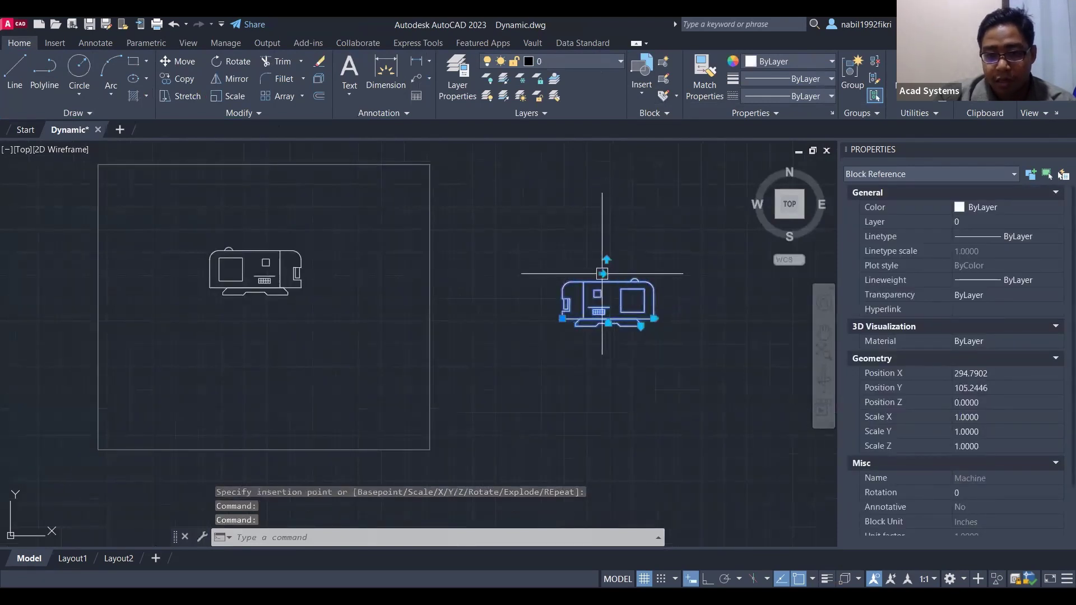
pyautogui.click(602, 273)
pyautogui.press('Escape')
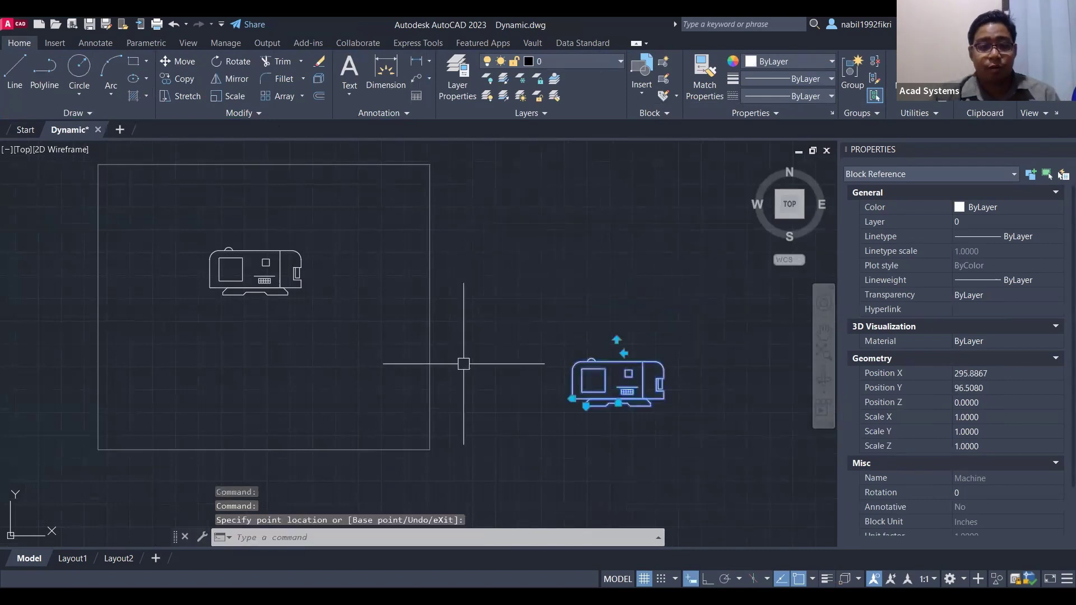
pyautogui.scroll(-4, 464, 365)
pyautogui.press('Escape')
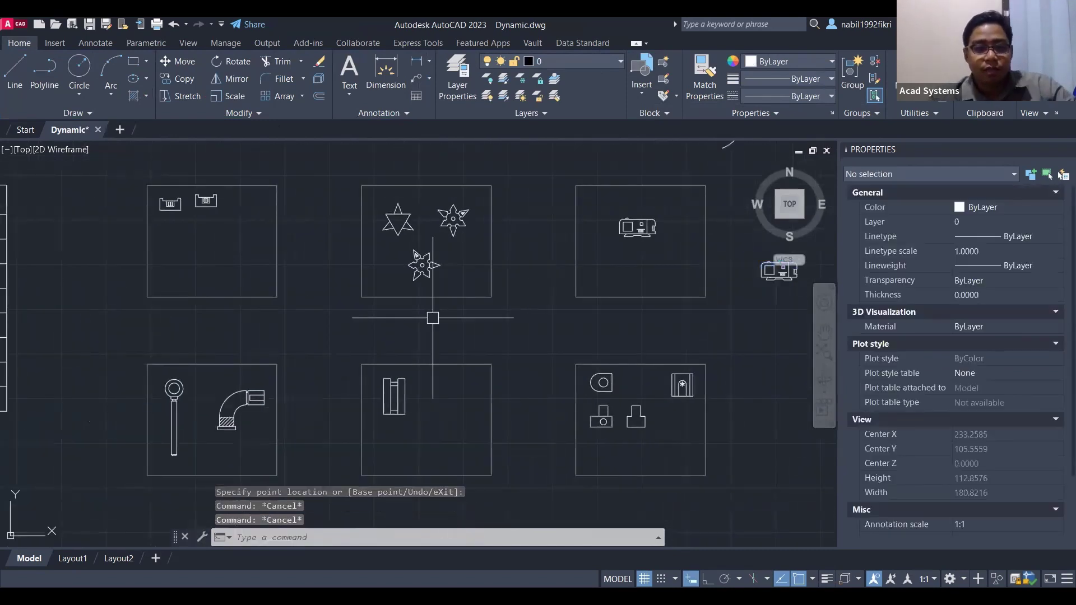
# Open the Metalpipe block definition for editing in the Block Editor
pyautogui.moveTo(433, 318)
pyautogui.mouseDown(button='middle')
pyautogui.moveTo(600, 308)
pyautogui.moveTo(628, 276)
pyautogui.moveTo(454, 364)
pyautogui.moveTo(578, 371)
pyautogui.moveTo(529, 375)
pyautogui.moveTo(482, 354)
pyautogui.mouseUp(button='middle')
pyautogui.scroll(4, 504, 389)
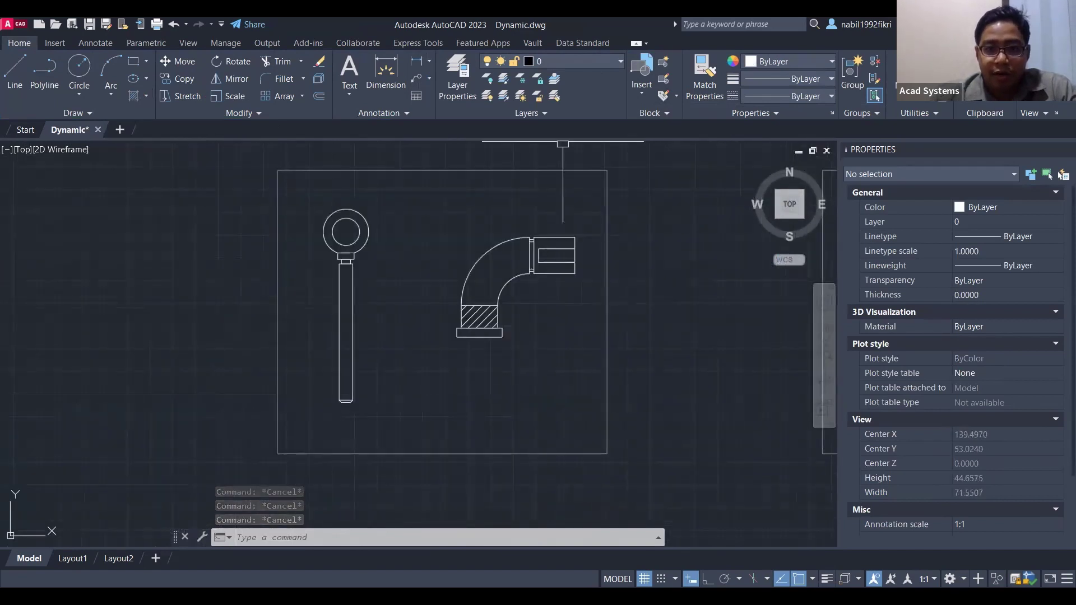
pyautogui.scroll(-2, 370, 272)
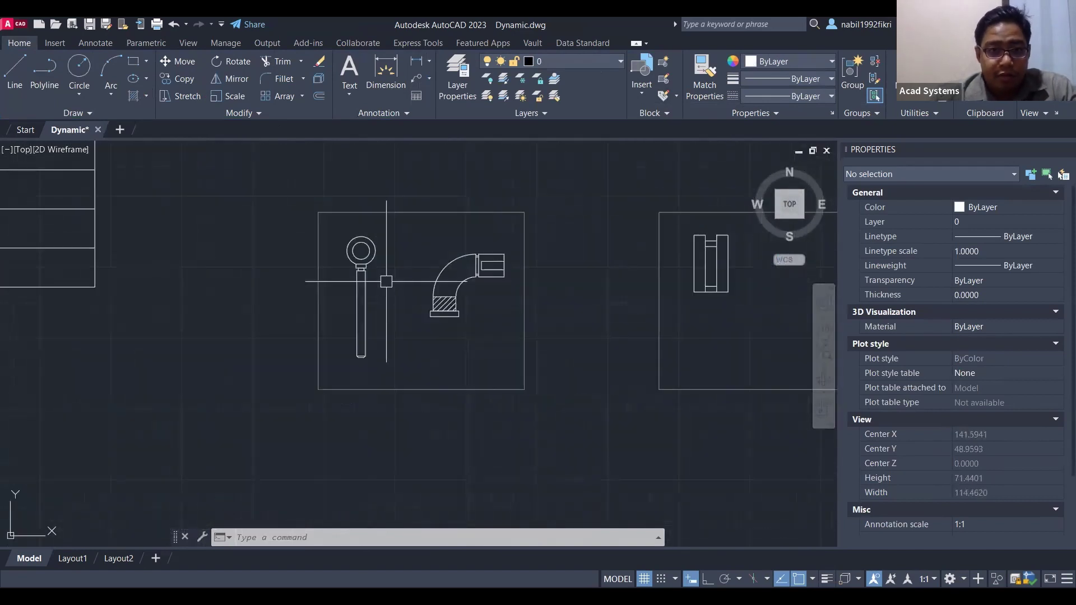
pyautogui.moveTo(410, 290)
pyautogui.mouseDown(button='middle')
pyautogui.moveTo(457, 302)
pyautogui.moveTo(569, 373)
pyautogui.moveTo(644, 391)
pyautogui.mouseUp(button='middle')
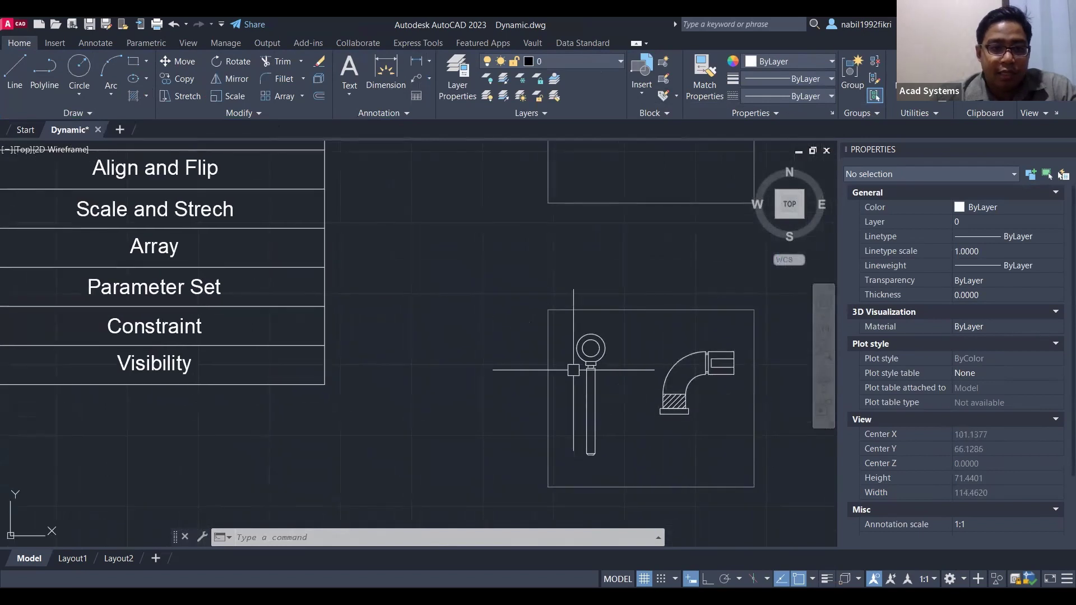
pyautogui.moveTo(620, 356); pyautogui.dragTo(457, 311, button='middle')
pyautogui.scroll(2, 455, 314)
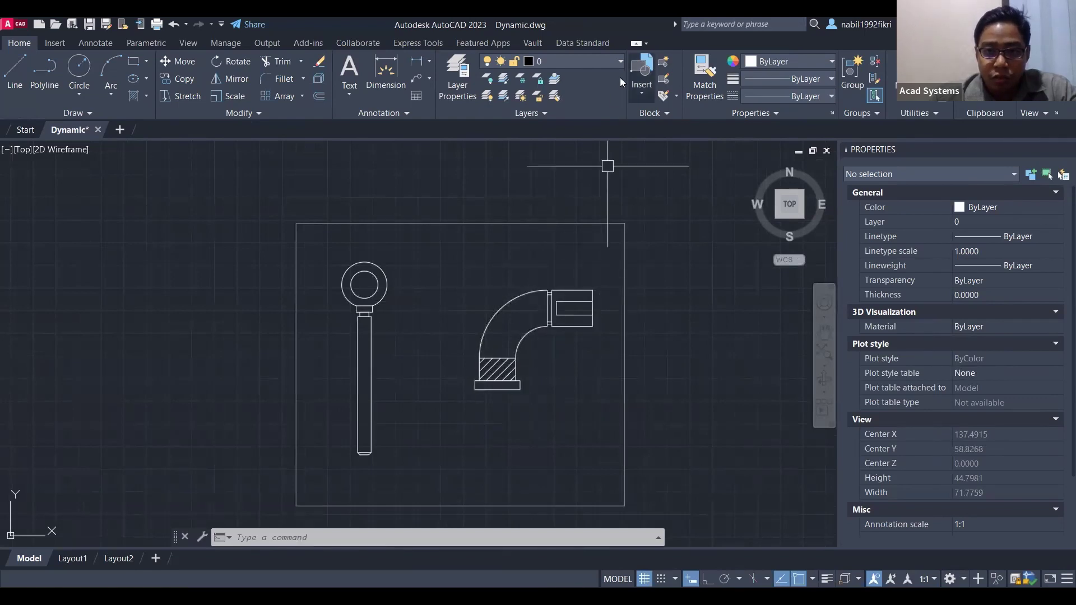
pyautogui.click(664, 79)
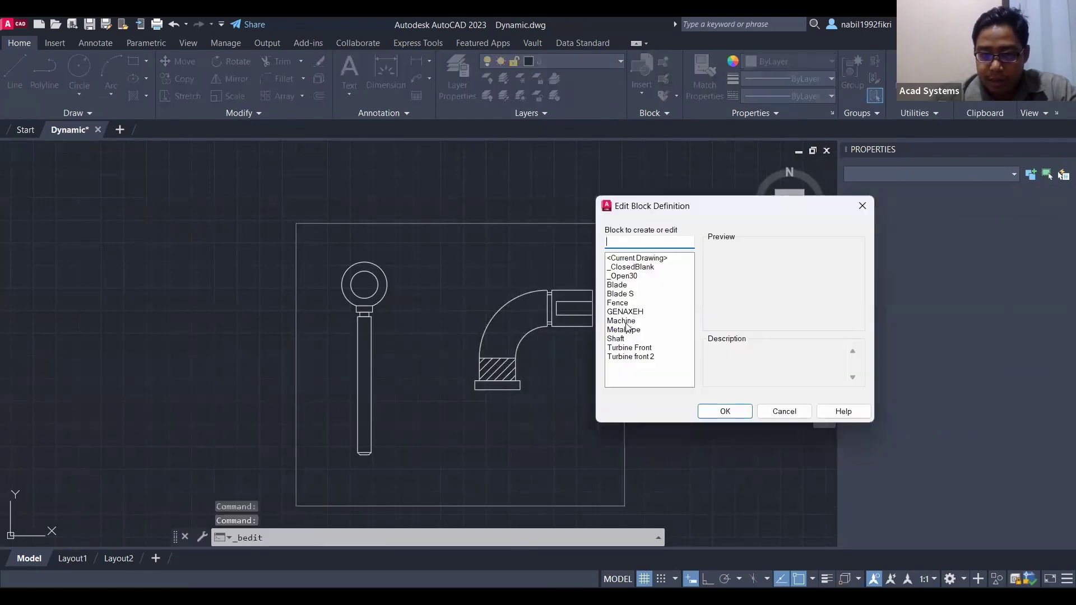
pyautogui.click(627, 329)
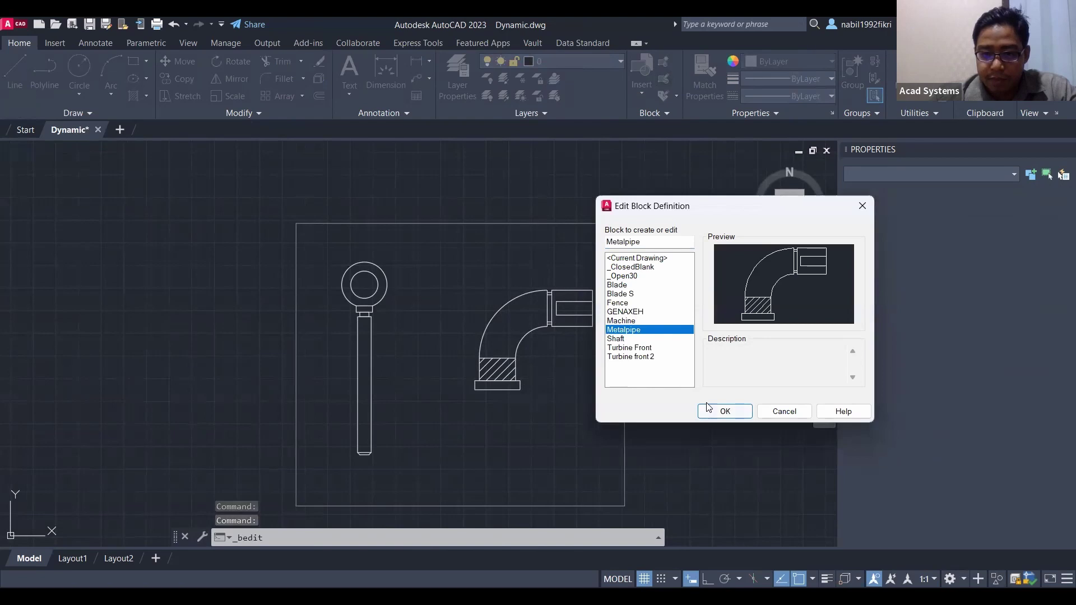
pyautogui.click(725, 411)
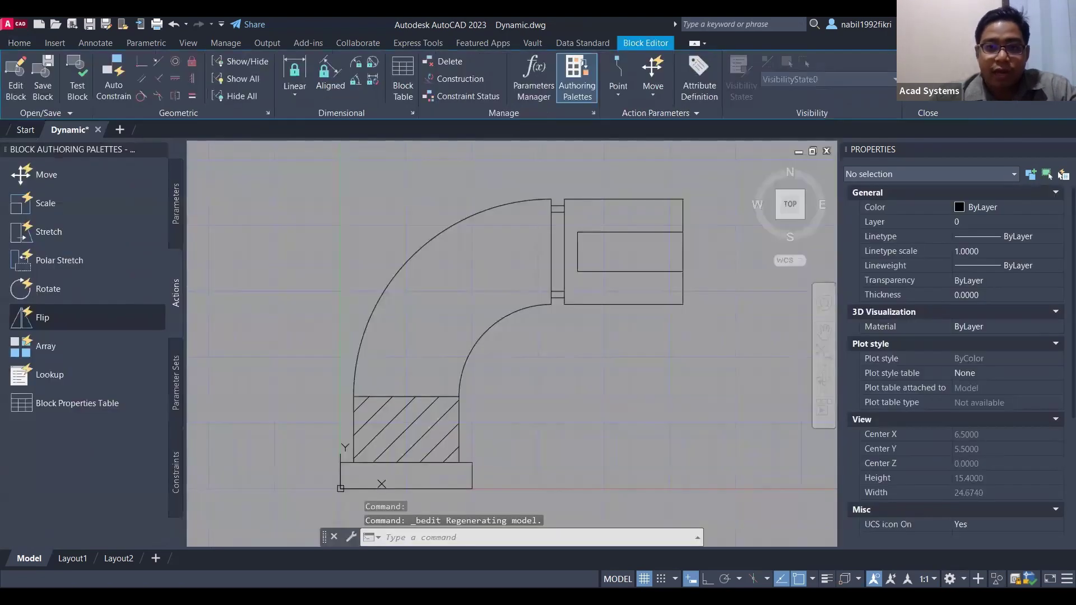
# Try a polar parameter from the pipe's lower-left base corner to its upper-right corner, and erase it
pyautogui.scroll(-4, 323, 326)
pyautogui.moveTo(399, 316); pyautogui.dragTo(415, 307, button='middle')
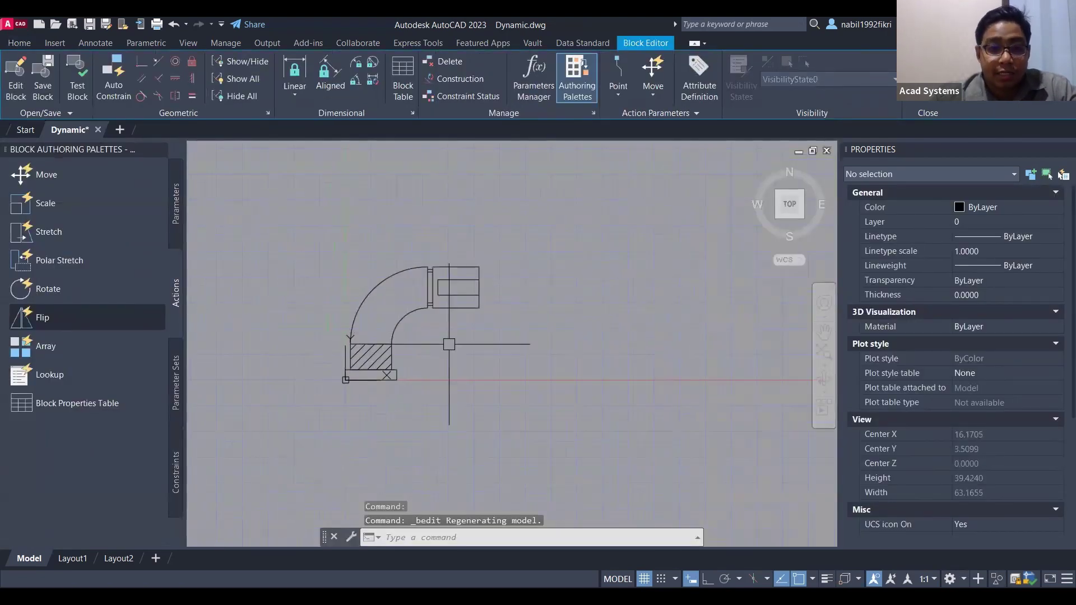
pyautogui.scroll(2, 451, 345)
pyautogui.moveTo(527, 389); pyautogui.dragTo(547, 391, button='middle')
pyautogui.scroll(-2, 552, 325)
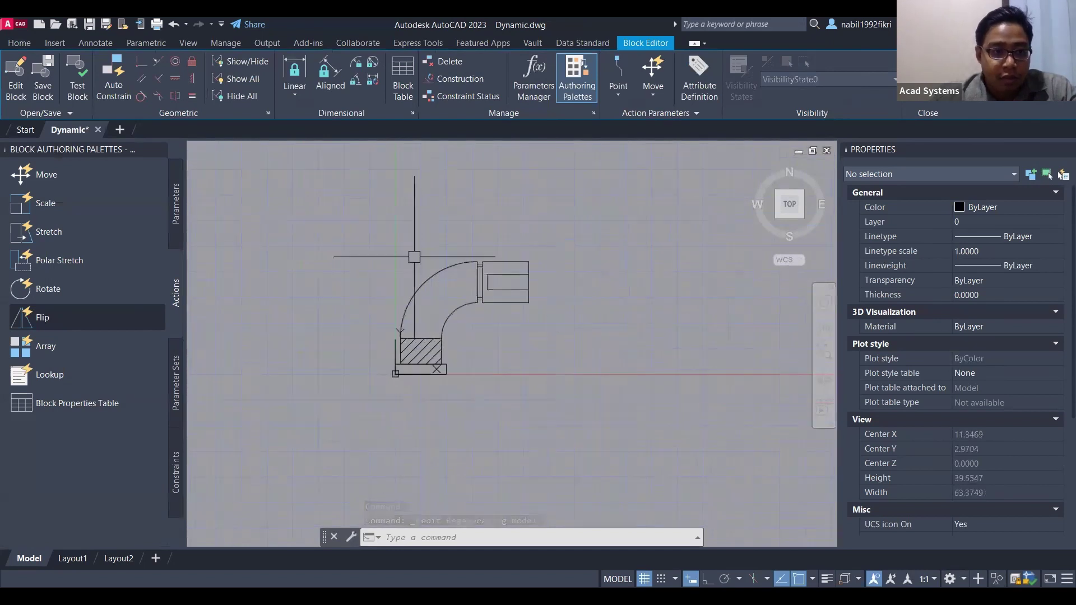
pyautogui.scroll(2, 414, 256)
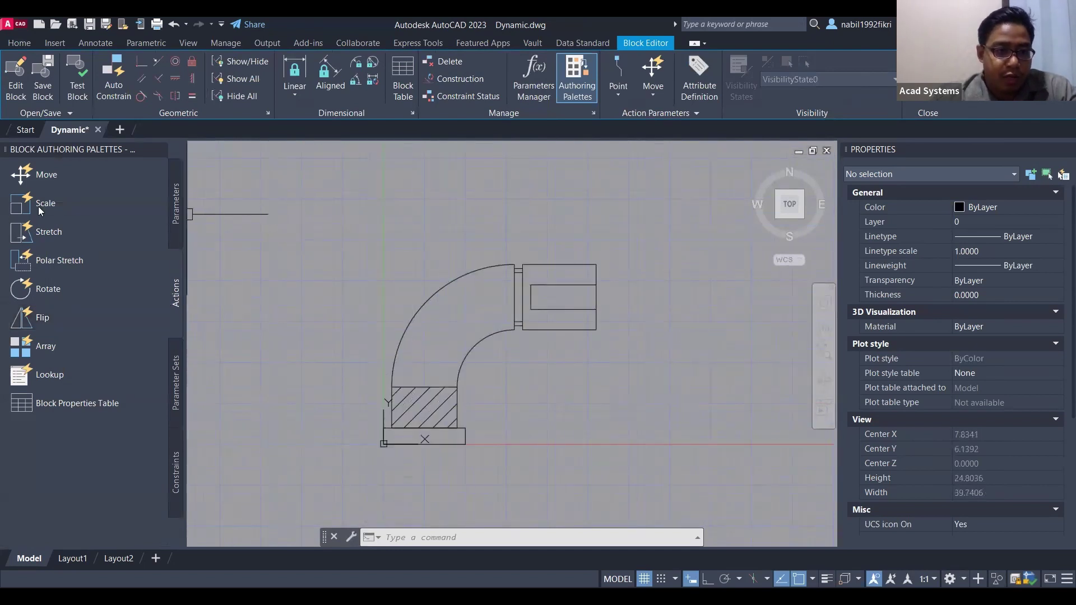
pyautogui.click(176, 223)
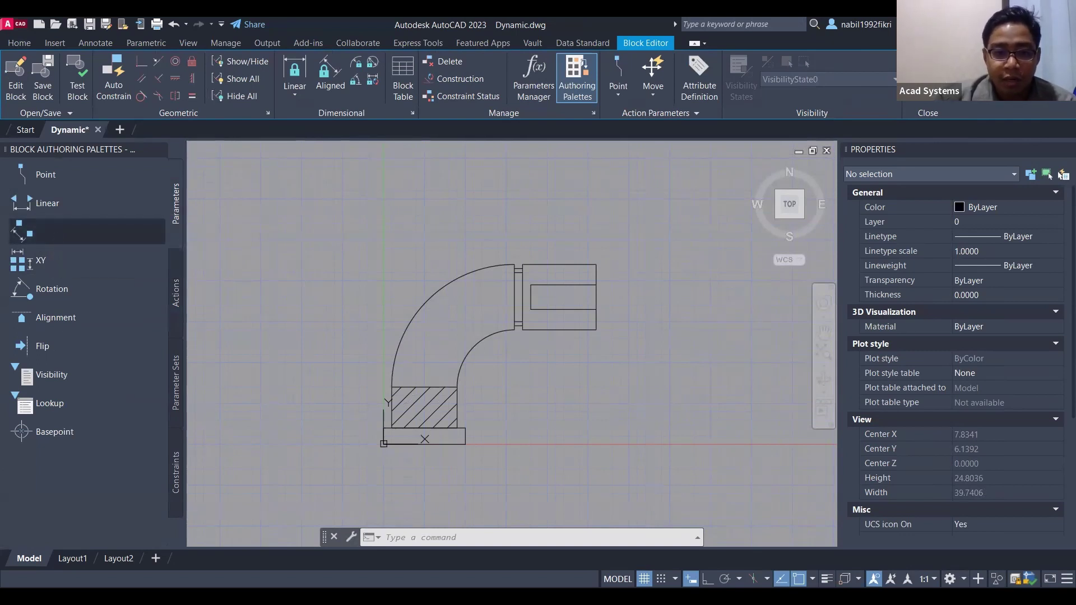
pyautogui.click(45, 232)
pyautogui.click(384, 444)
pyautogui.click(596, 264)
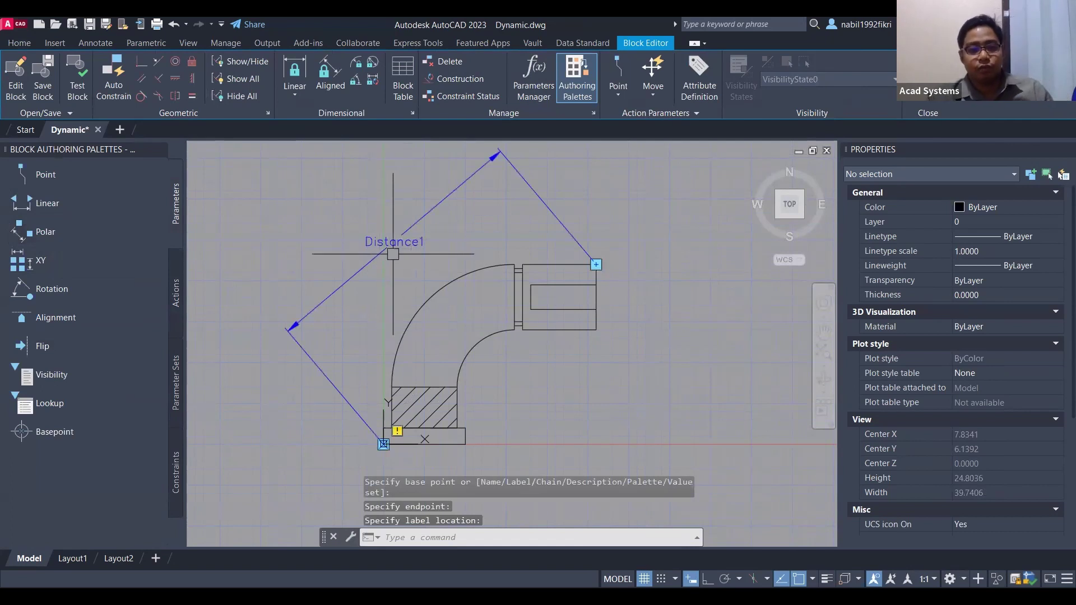
pyautogui.press('Delete')
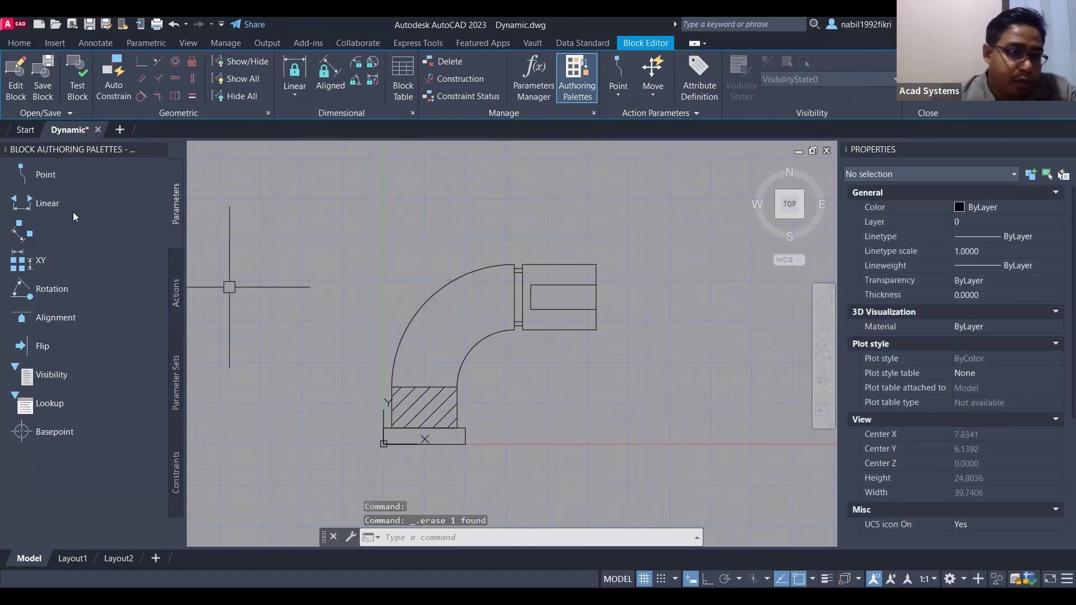
# Add a horizontal linear parameter about 12.5 units long starting at the pipe's lower-left base corner, with its label below
pyautogui.click(61, 203)
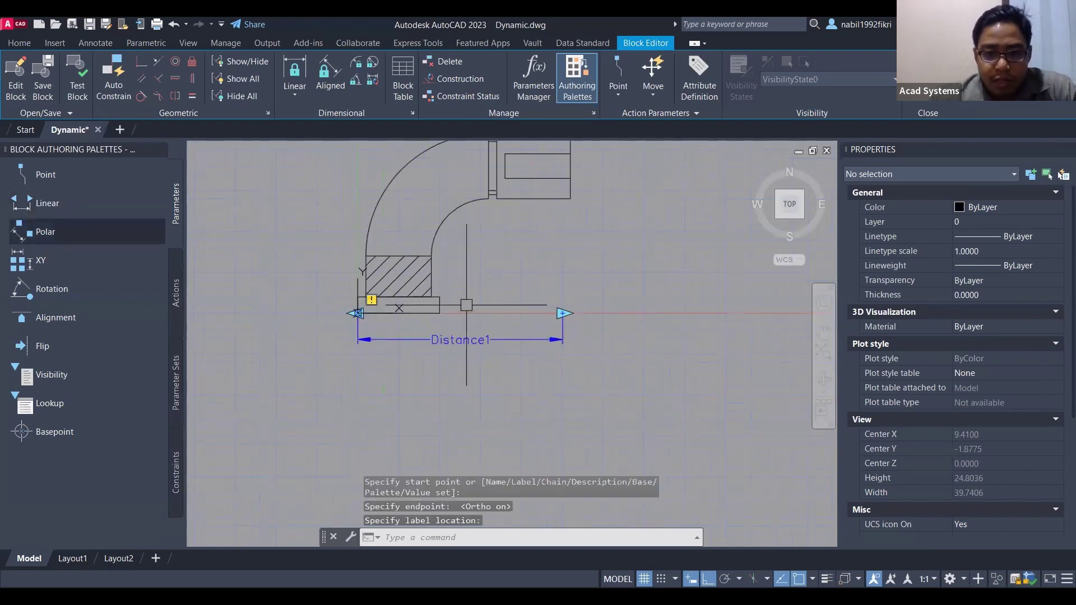
pyautogui.scroll(2, 376, 316)
pyautogui.scroll(1, 377, 315)
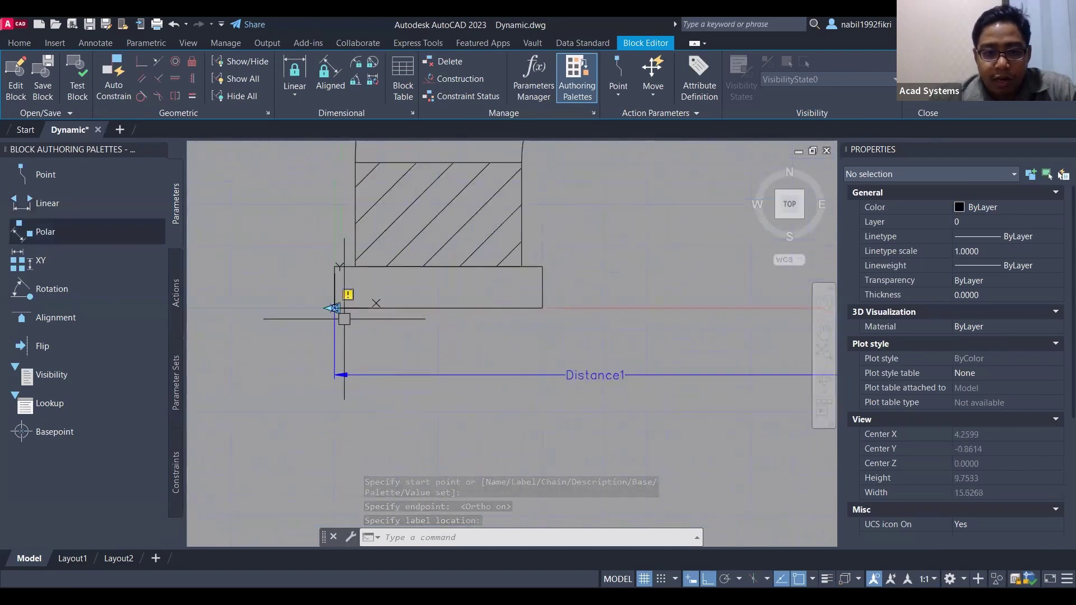
pyautogui.scroll(-2, 331, 305)
pyautogui.scroll(1, 317, 306)
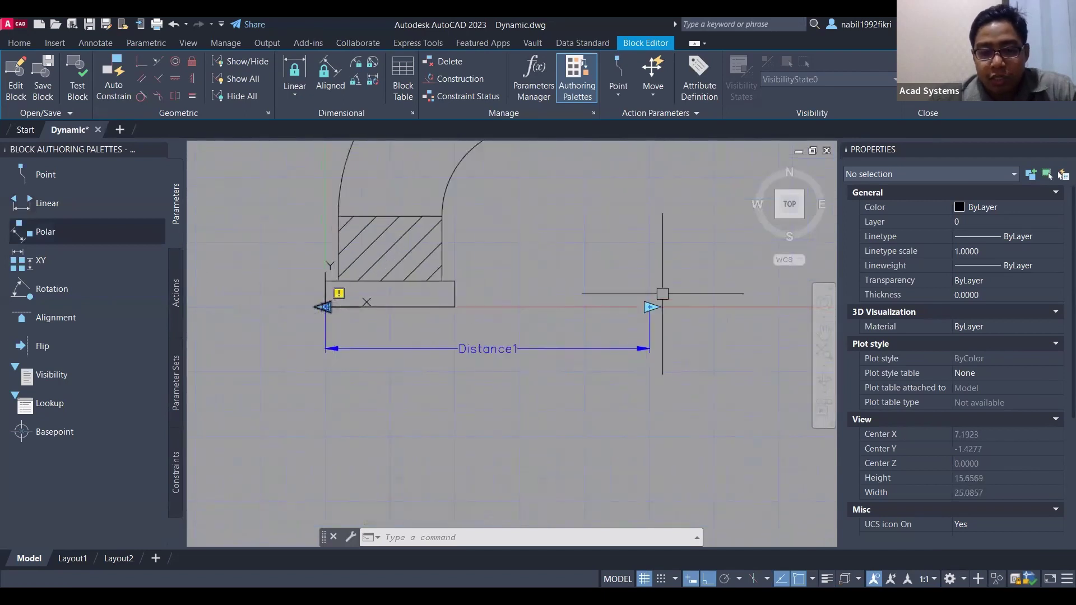
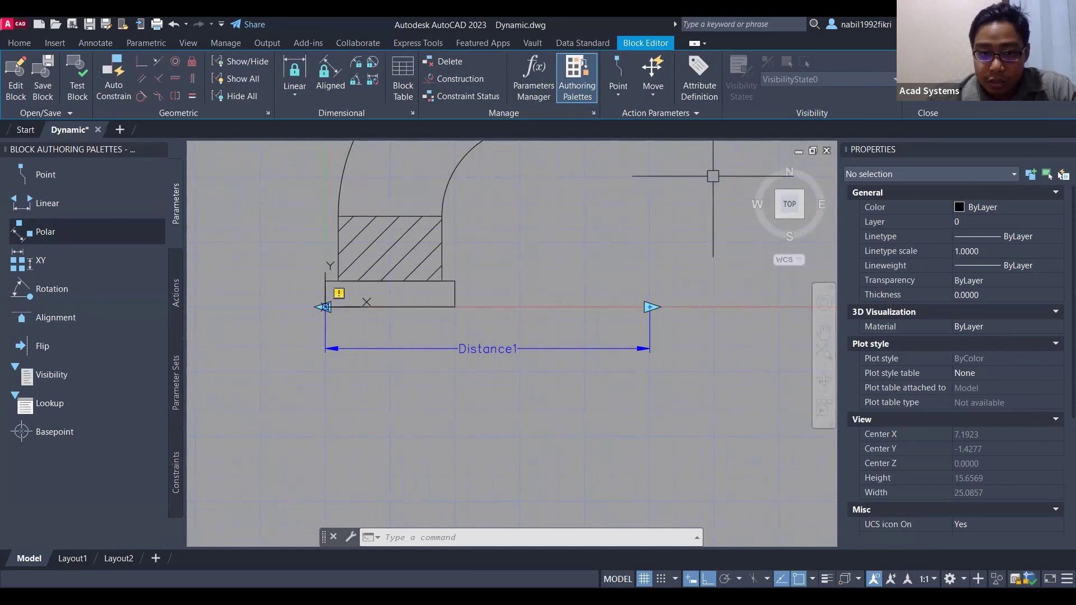
# Add a Scale action to the linear parameter Distance1, with the whole pipe as its selection set
pyautogui.scroll(-1, 530, 224)
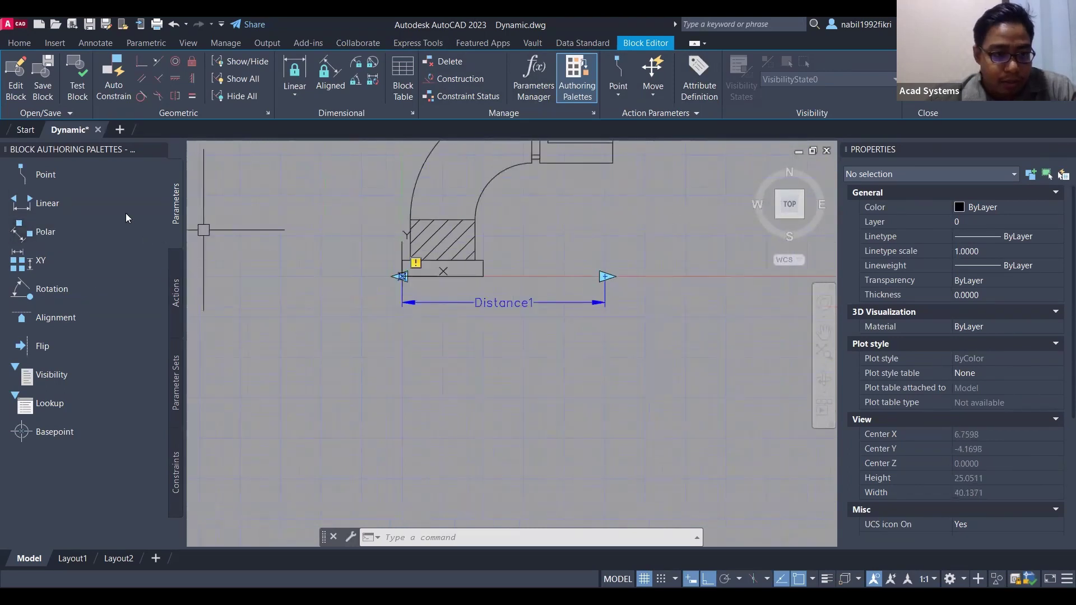
pyautogui.click(178, 289)
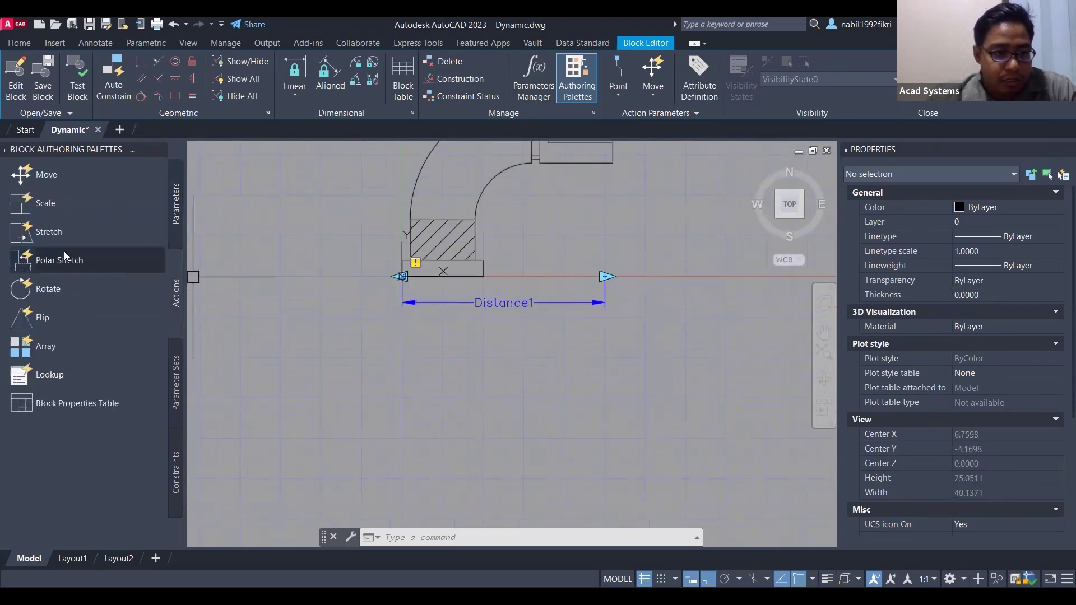
pyautogui.click(63, 203)
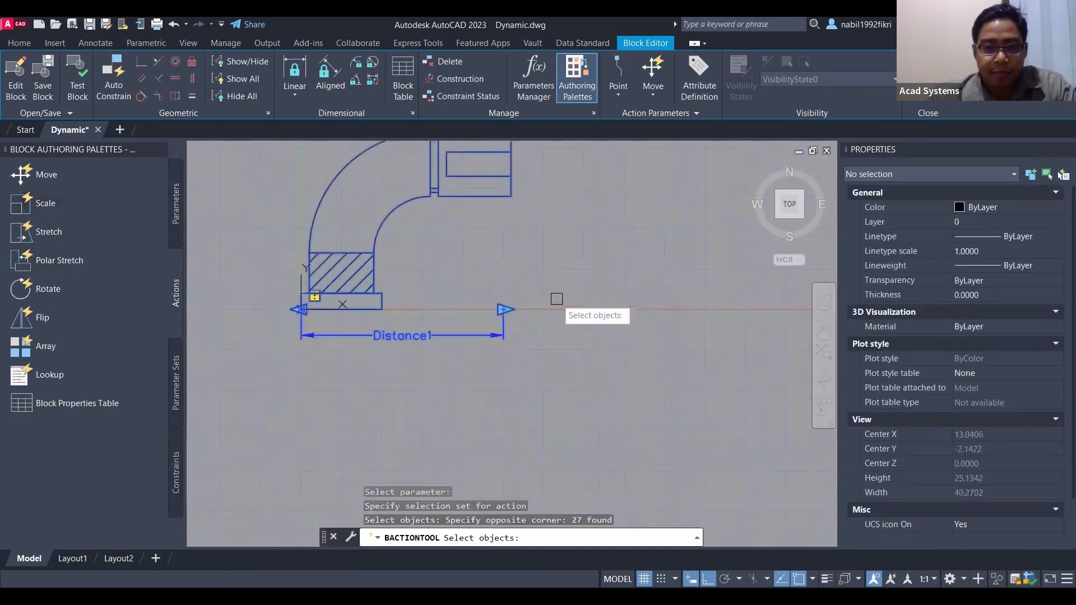
pyautogui.press('Return')
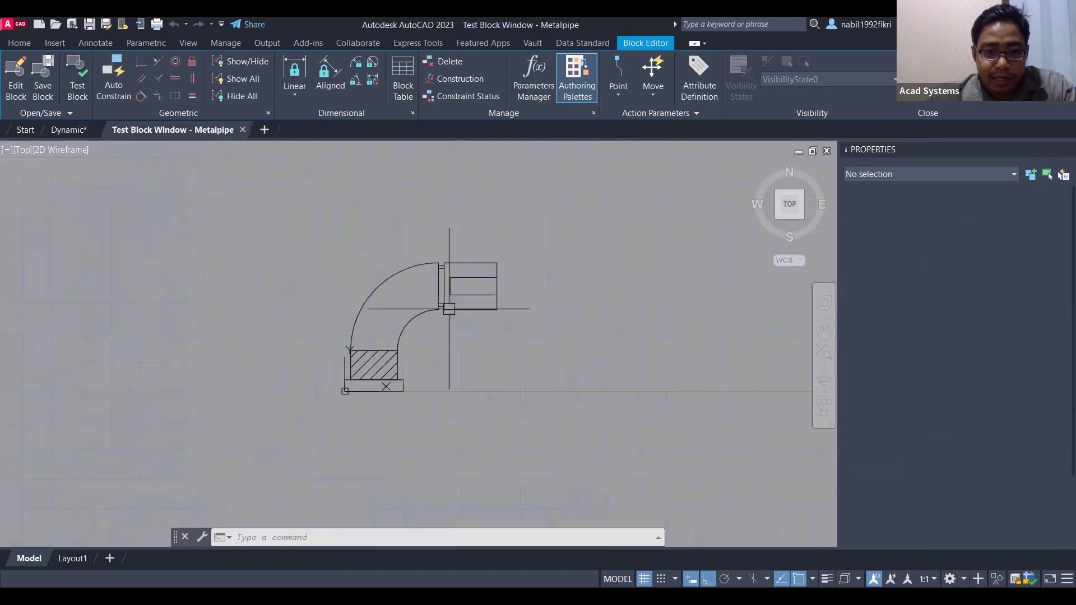
# Test the Metalpipe block in a test window by enlarging it with the end distance grip and trying the start grip
pyautogui.click(449, 309)
pyautogui.click(492, 392)
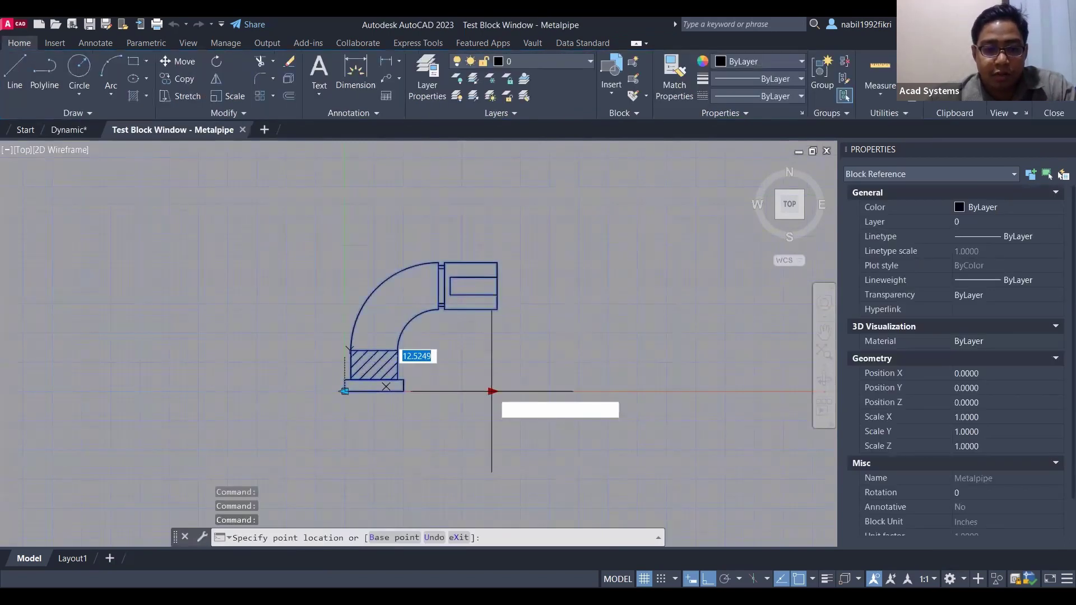
pyautogui.click(492, 391)
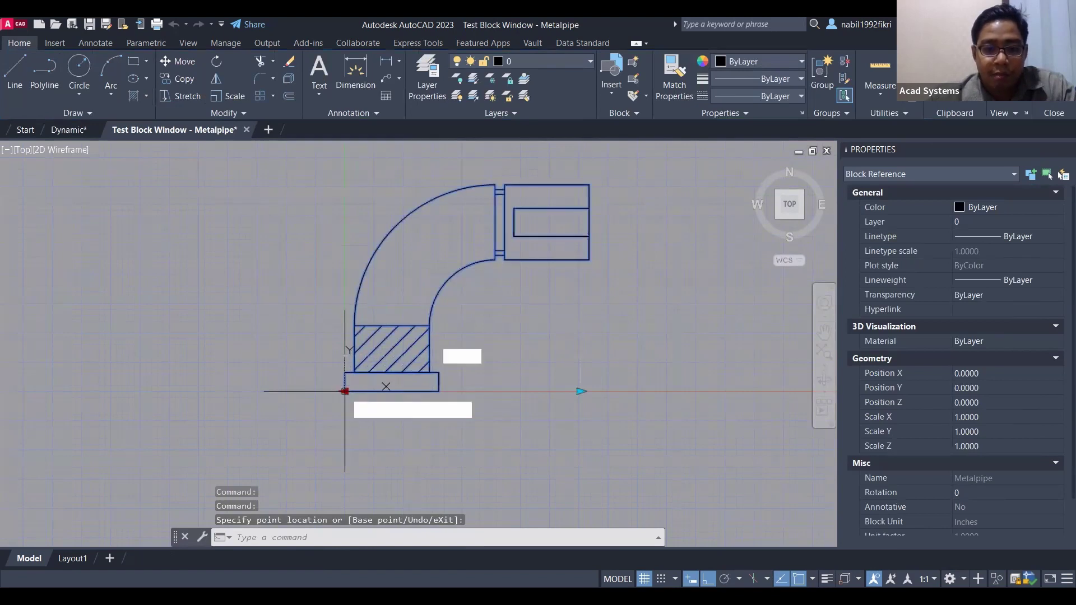
pyautogui.click(505, 391)
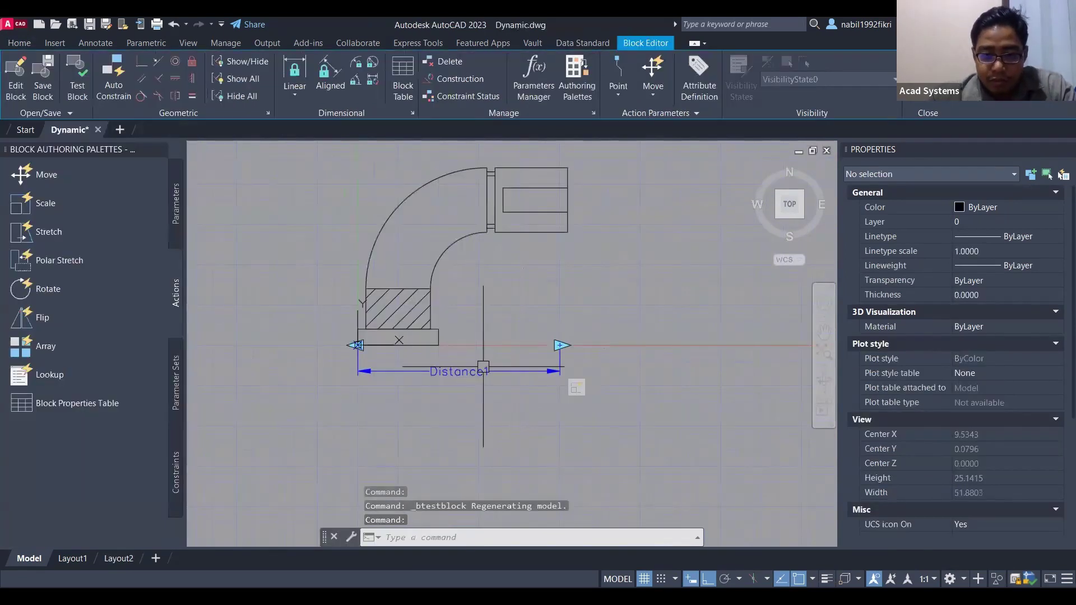
# Set the number of grips of the linear parameter Distance1 to 1 and deselect it
pyautogui.click(485, 371)
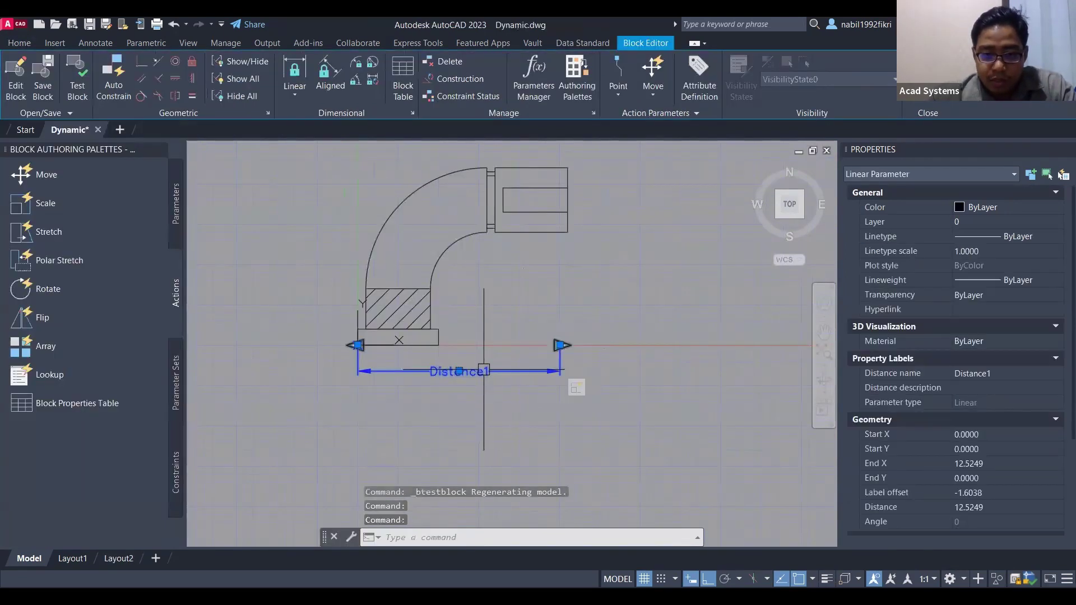
pyautogui.scroll(-3, 885, 407)
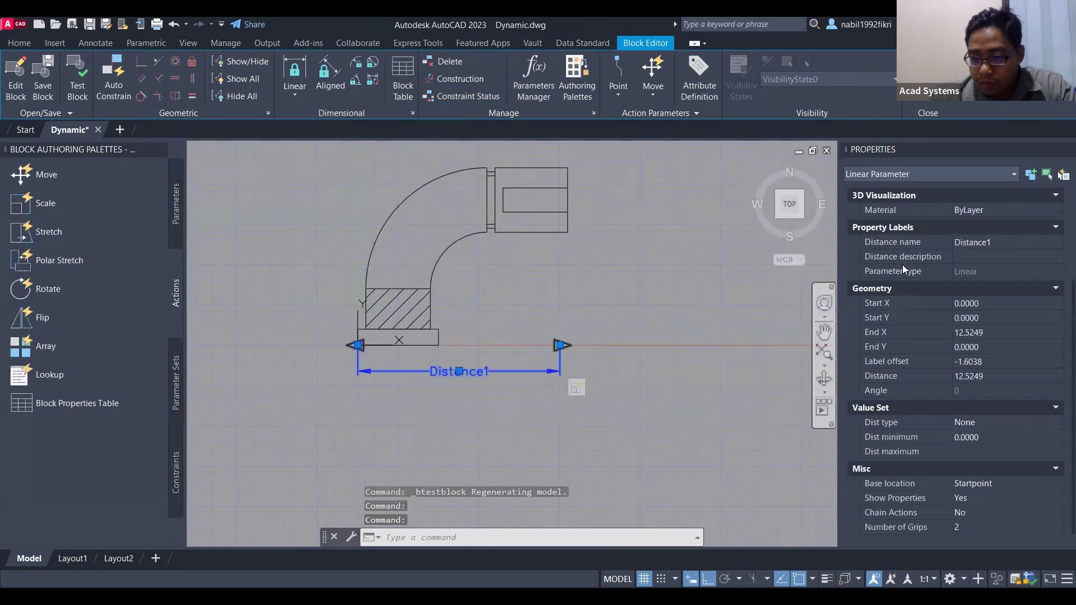
pyautogui.click(1004, 530)
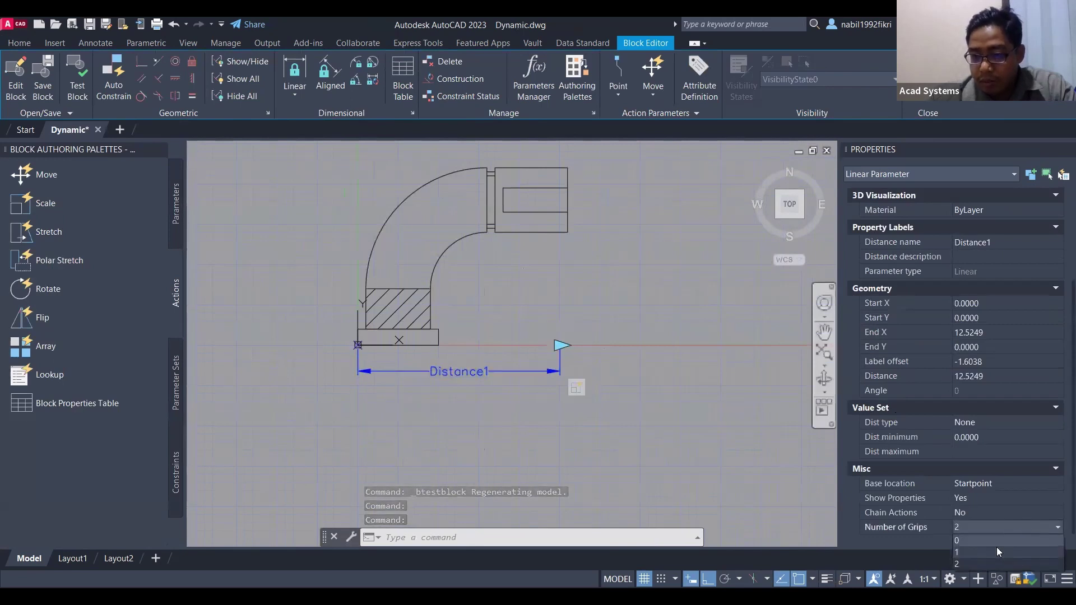
pyautogui.click(996, 553)
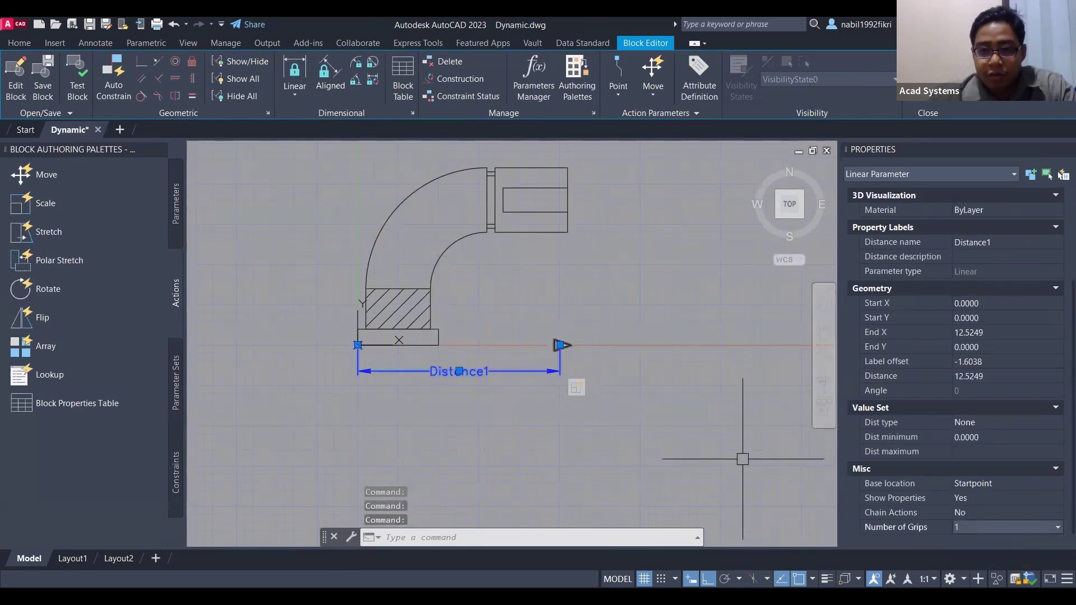
pyautogui.click(708, 428)
pyautogui.press('Escape')
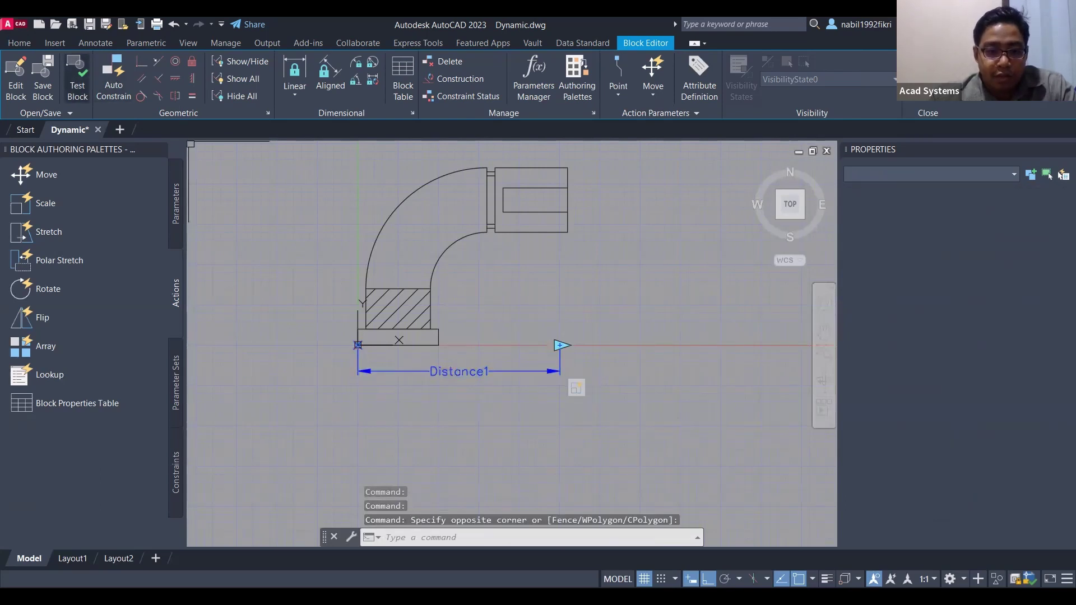
# Test the Metalpipe block again and enlarge it slightly using its single distance grip
pyautogui.click(77, 78)
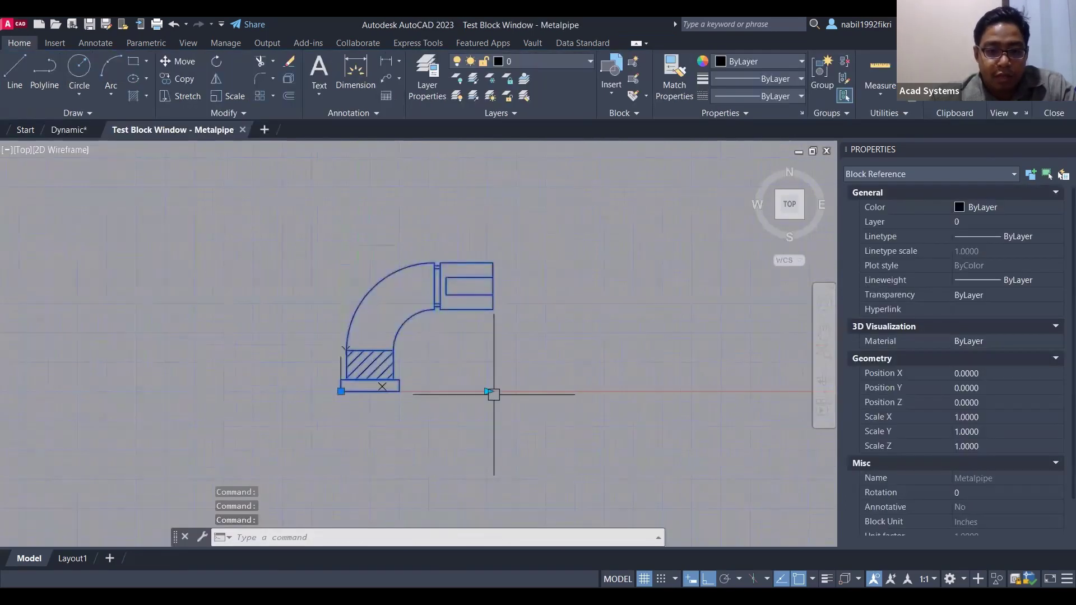
pyautogui.click(491, 393)
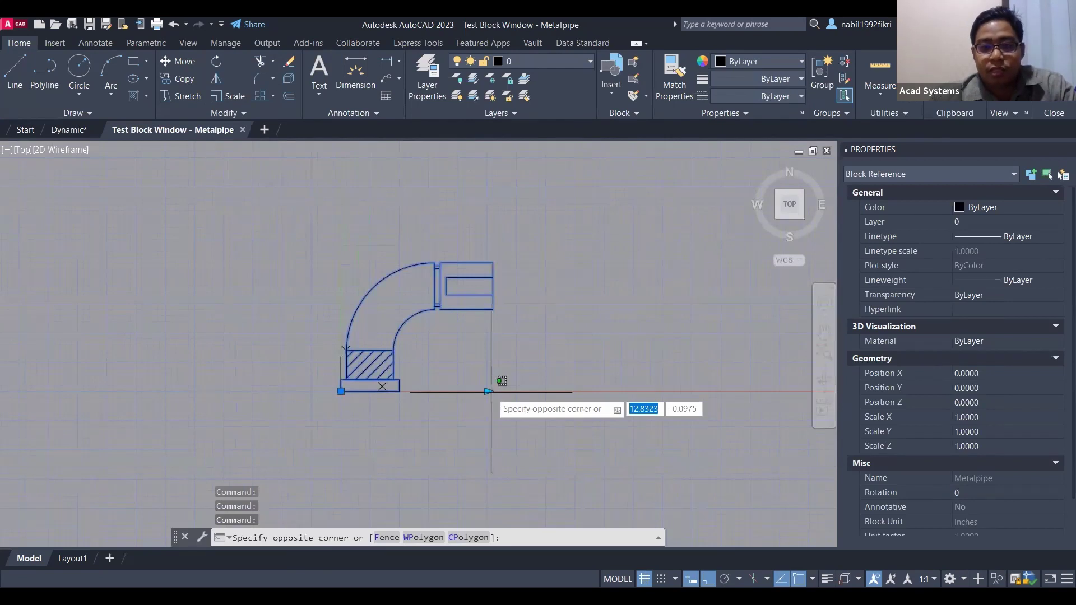
pyautogui.click(492, 393)
pyautogui.click(488, 392)
pyautogui.click(506, 392)
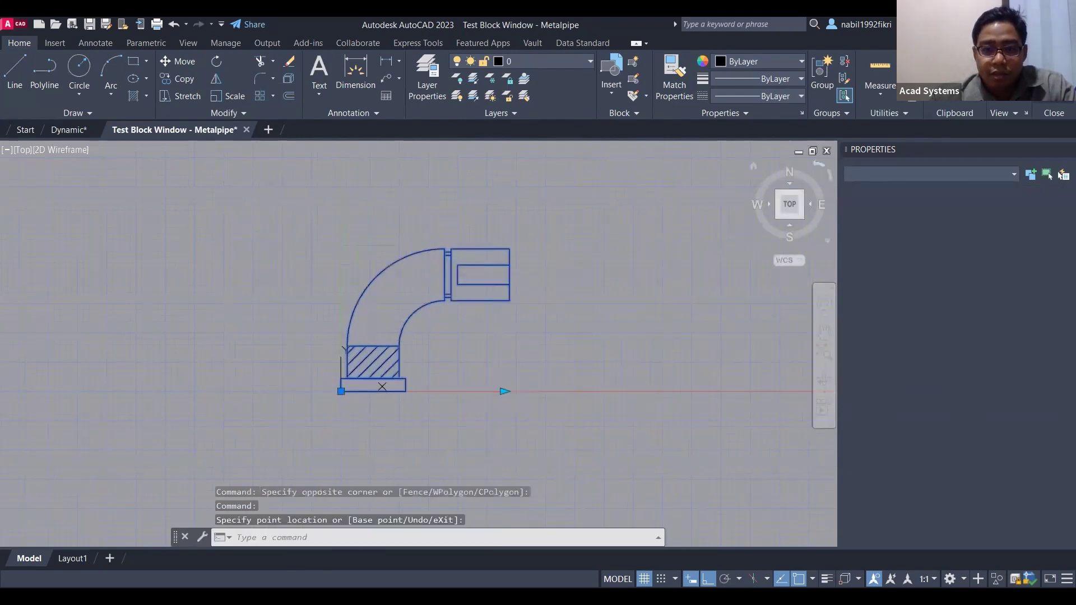
# Close the Metalpipe test window and leave the block editor to return to the drawing
pyautogui.click(827, 151)
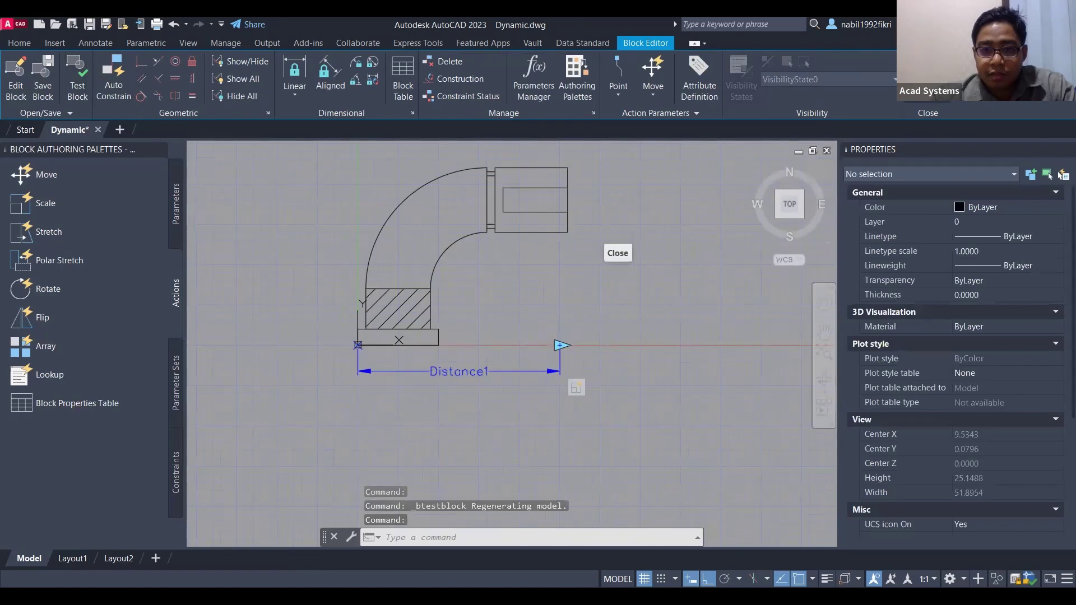
pyautogui.click(826, 151)
pyautogui.click(556, 281)
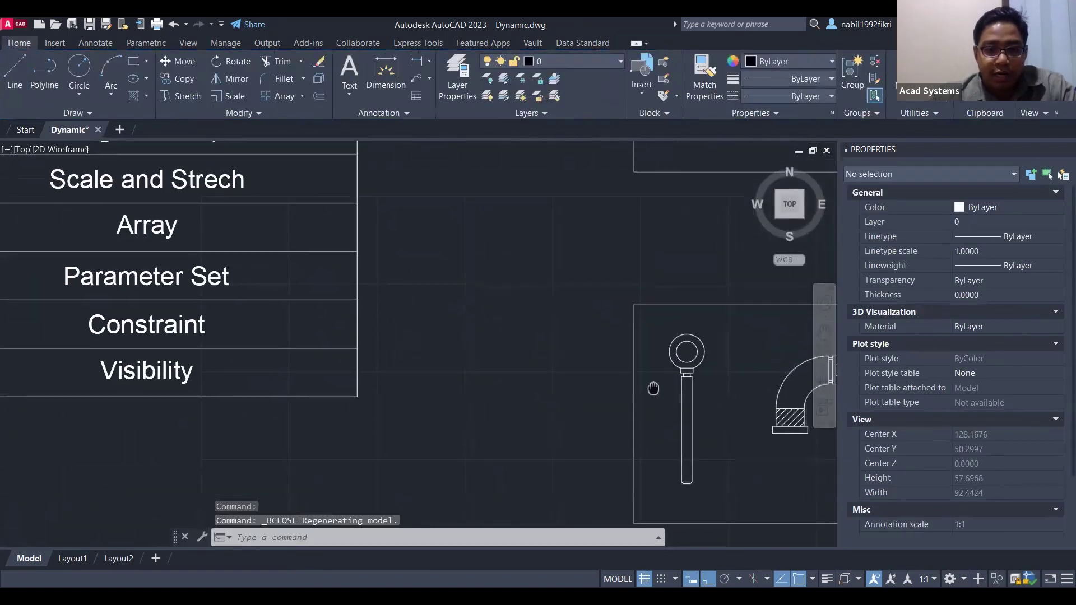
# Open the Shaft block definition in the block editor
pyautogui.scroll(3, 518, 355)
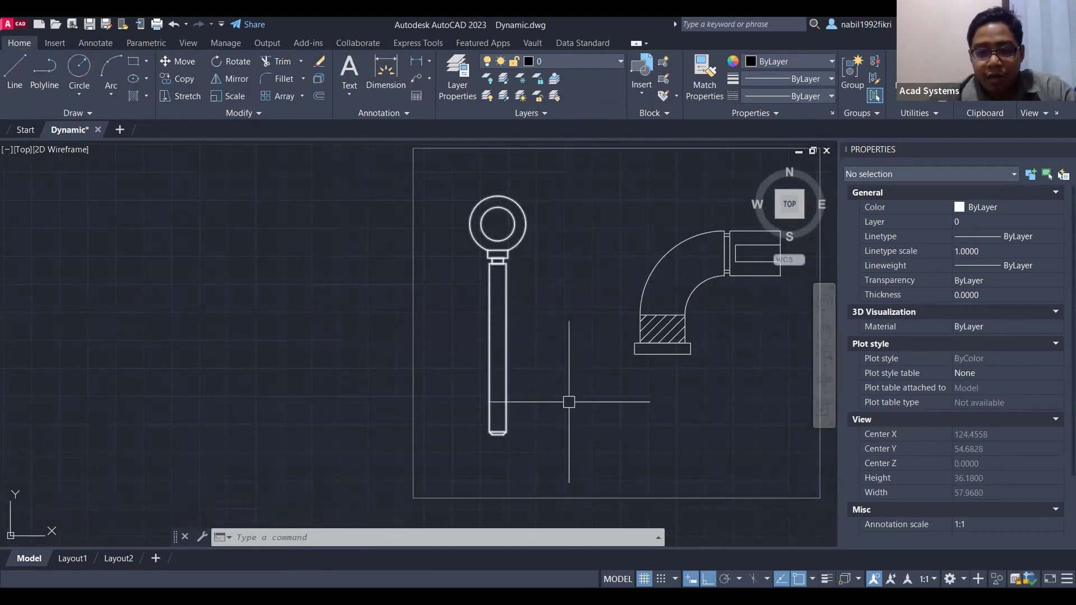
pyautogui.moveTo(493, 433); pyautogui.dragTo(463, 402, button='middle')
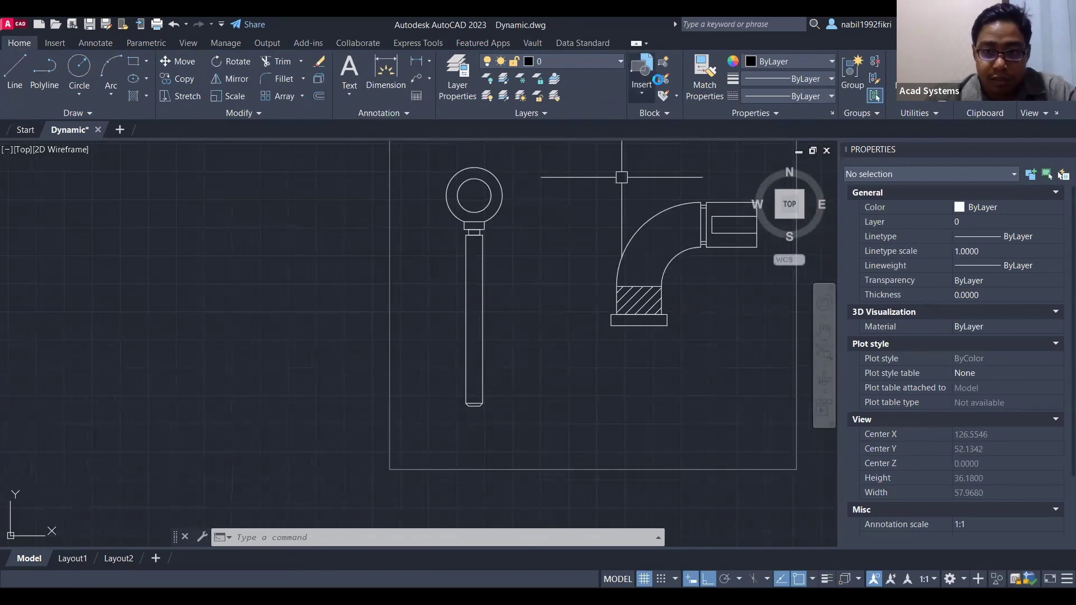
pyautogui.click(663, 79)
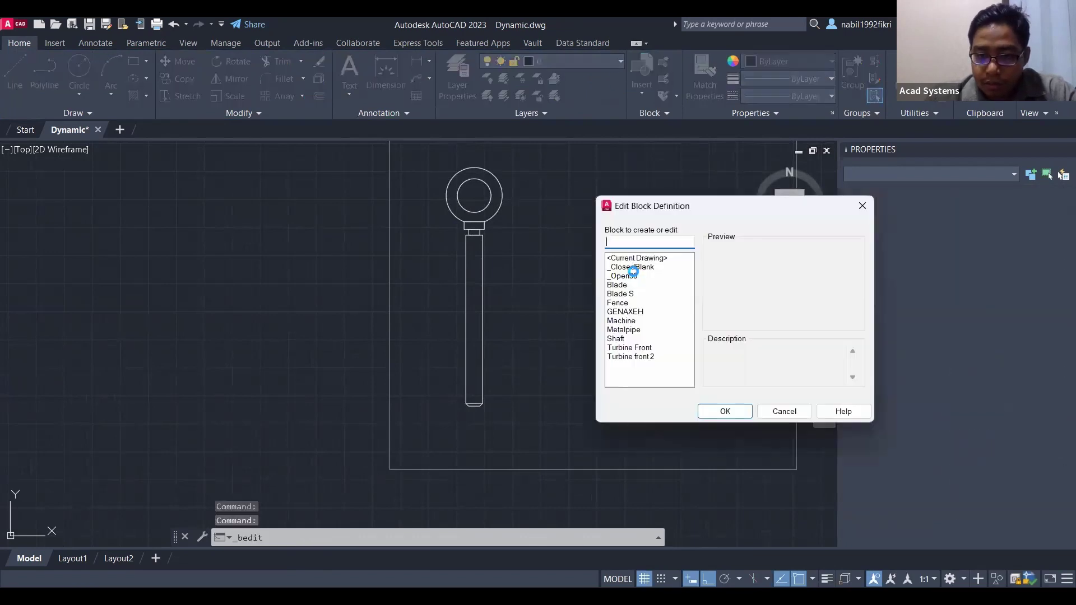
pyautogui.click(617, 338)
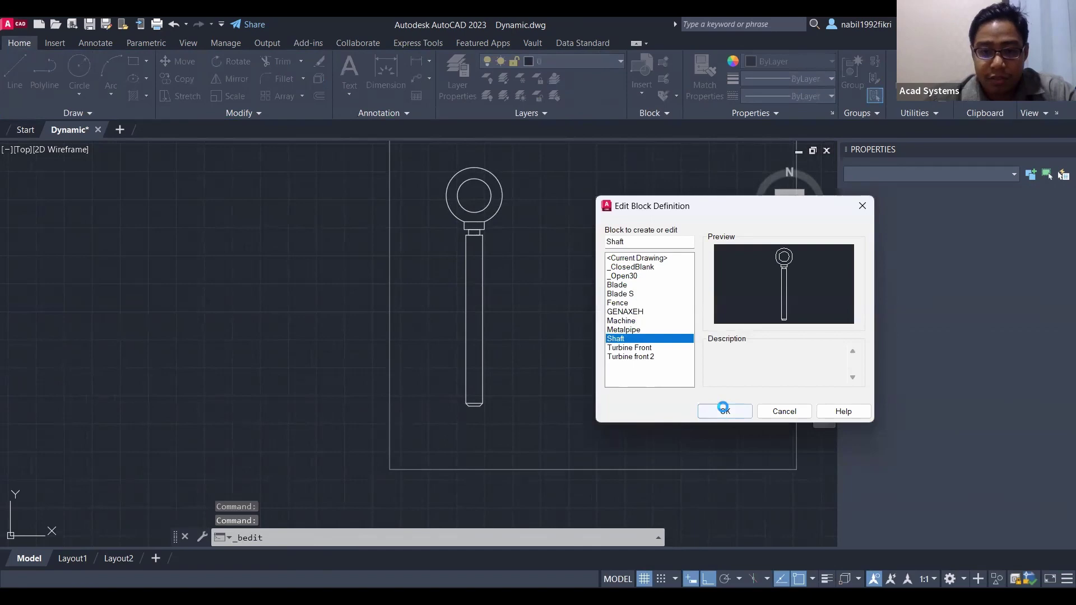
pyautogui.click(725, 411)
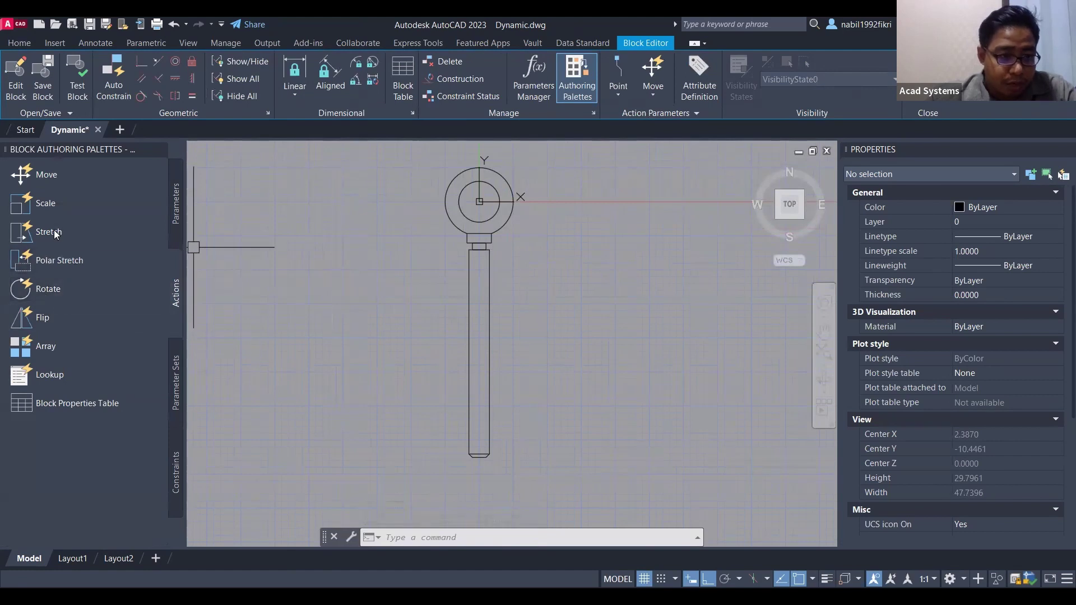
# Add a linear parameter along the shaft's rod, from its upper to its lower end, about 15.25 long, with the label beside the rod
pyautogui.click(173, 219)
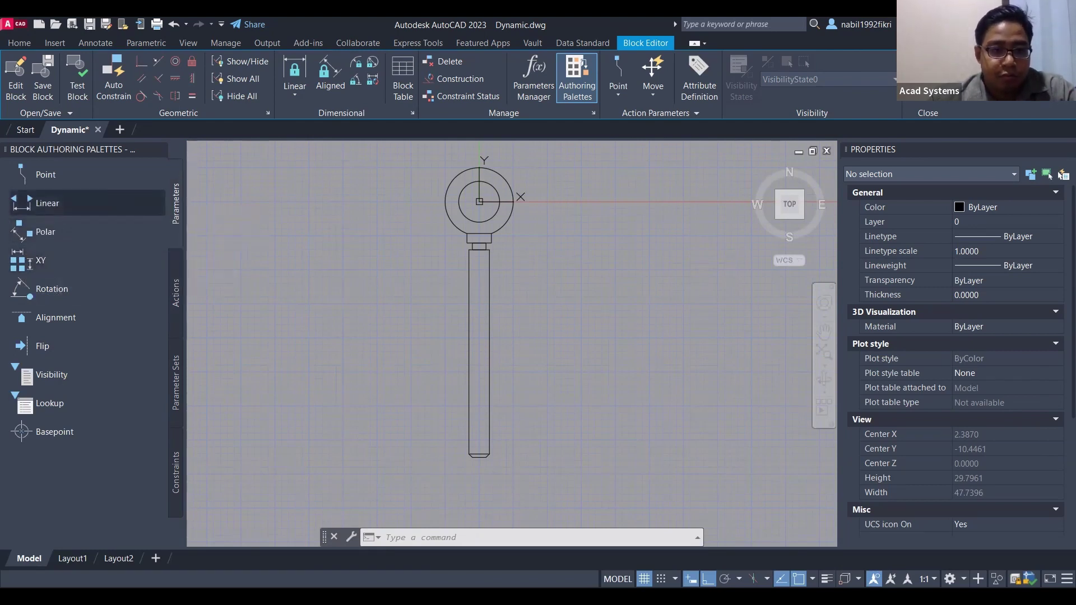
pyautogui.click(51, 207)
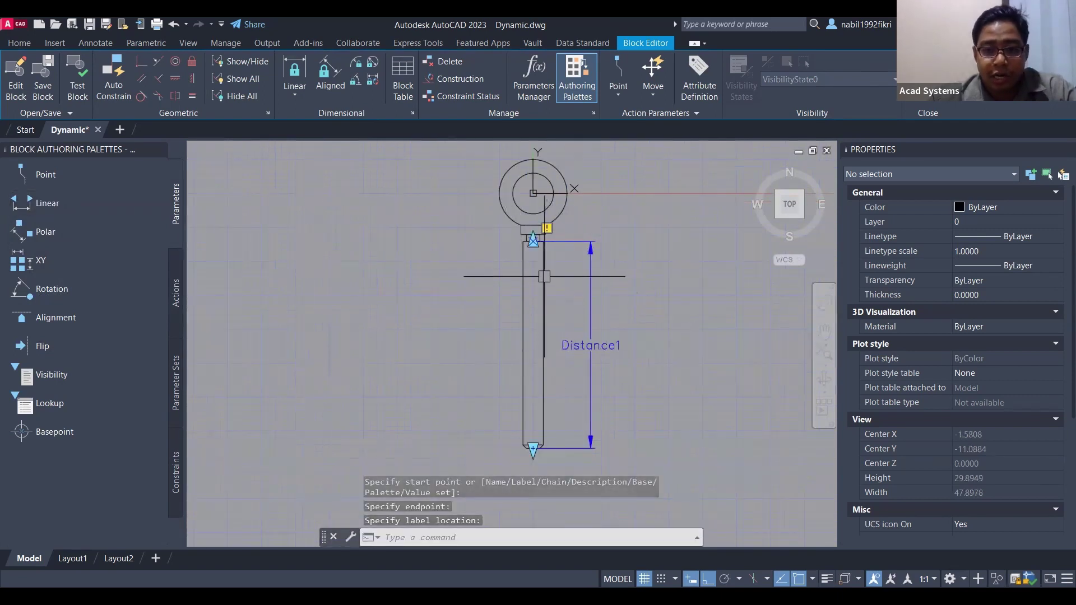
pyautogui.moveTo(525, 262); pyautogui.dragTo(491, 238, button='middle')
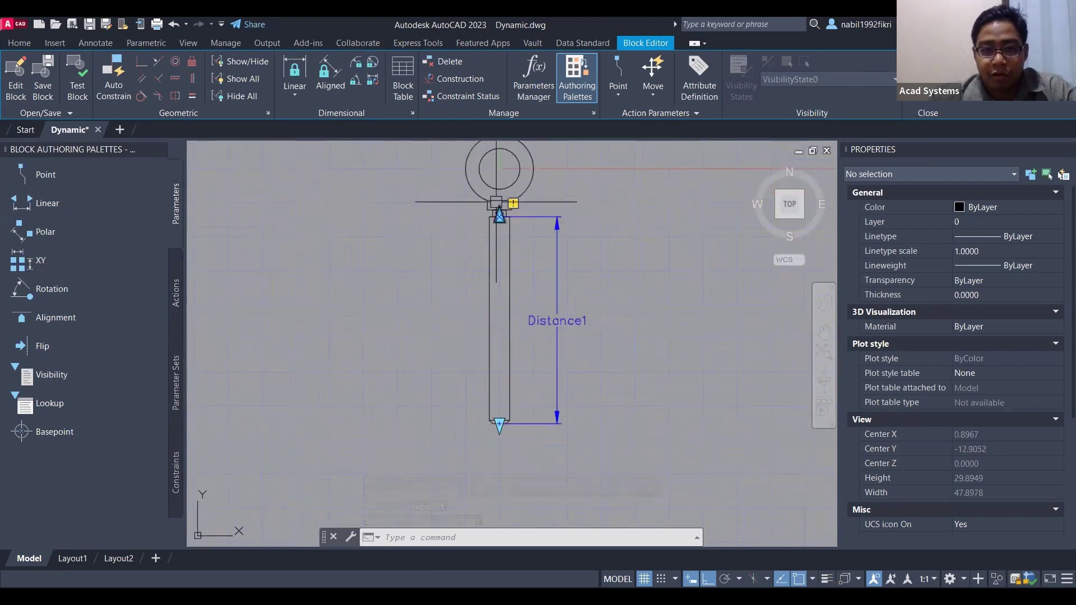
pyautogui.click(497, 204)
pyautogui.press('Escape')
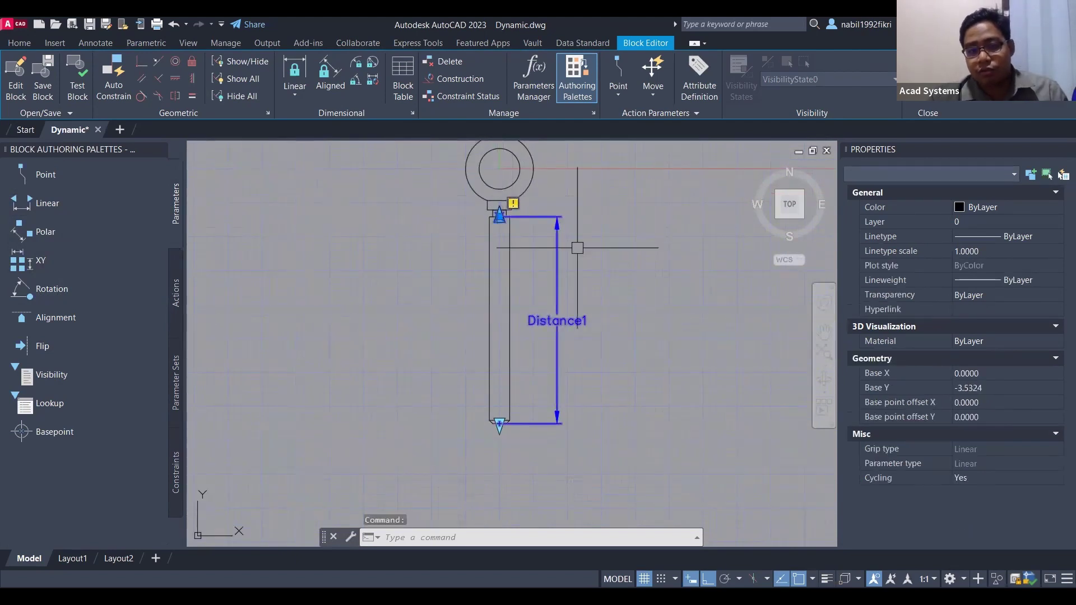
# Set the number of grips of the shaft's linear parameter to 1 and deselect it
pyautogui.scroll(-4, 881, 482)
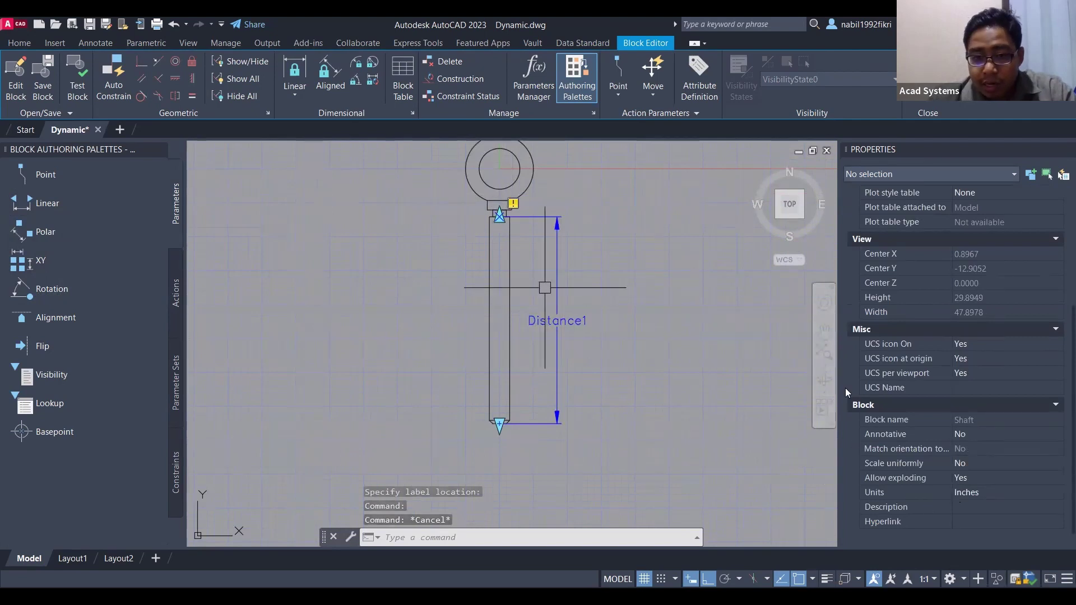
pyautogui.click(555, 291)
pyautogui.click(972, 528)
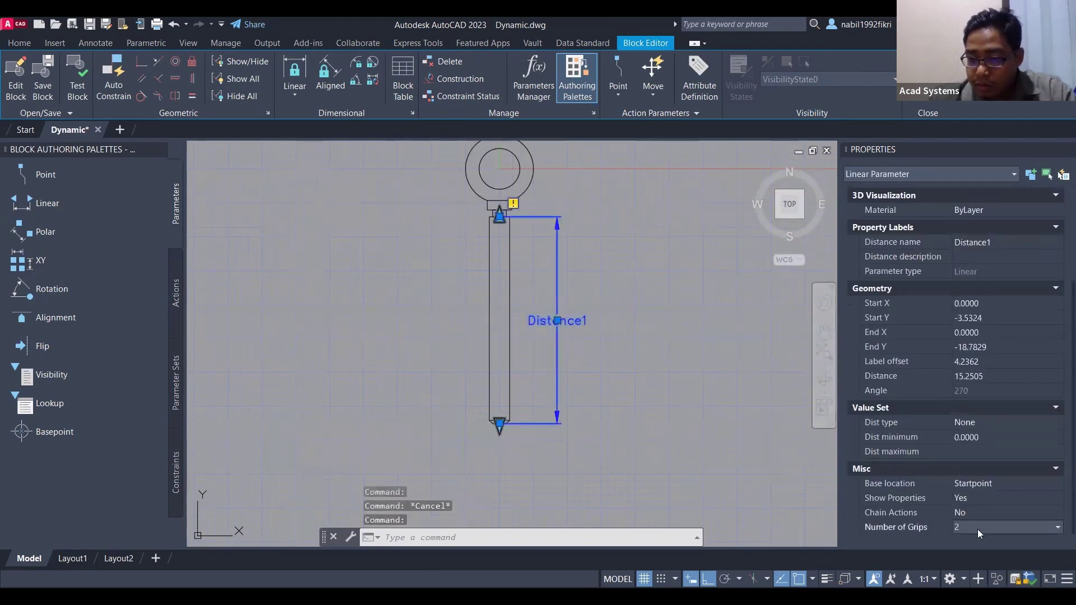
pyautogui.click(979, 530)
pyautogui.click(976, 552)
pyautogui.click(730, 399)
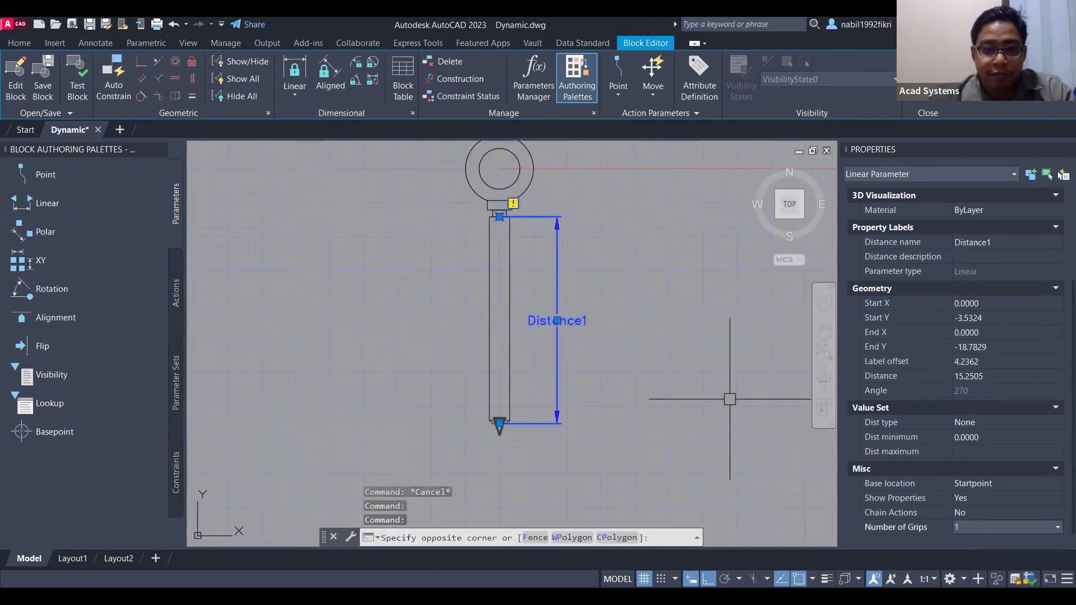
pyautogui.press('Escape')
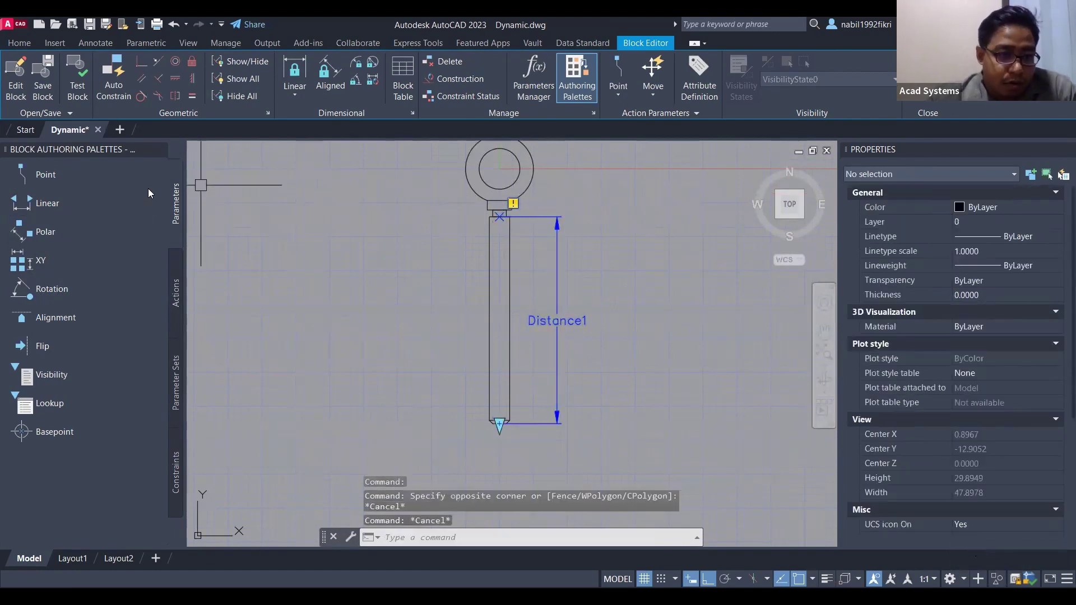
# Add a Stretch action to the linear parameter's lower endpoint, with a stretch frame around the rod's lower end and the rod's objects as selection set
pyautogui.click(175, 281)
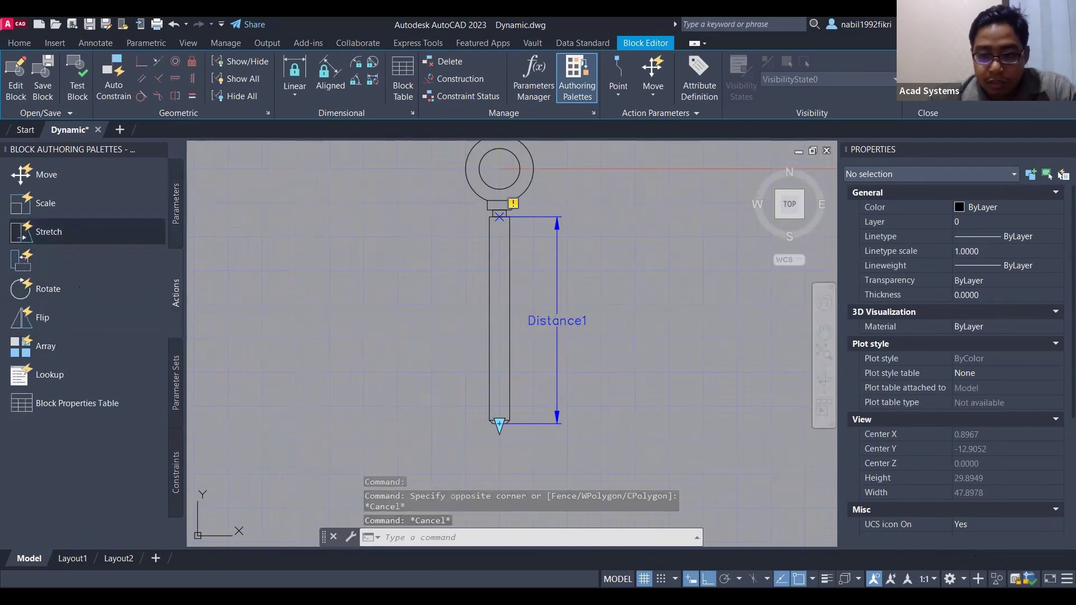
pyautogui.click(34, 231)
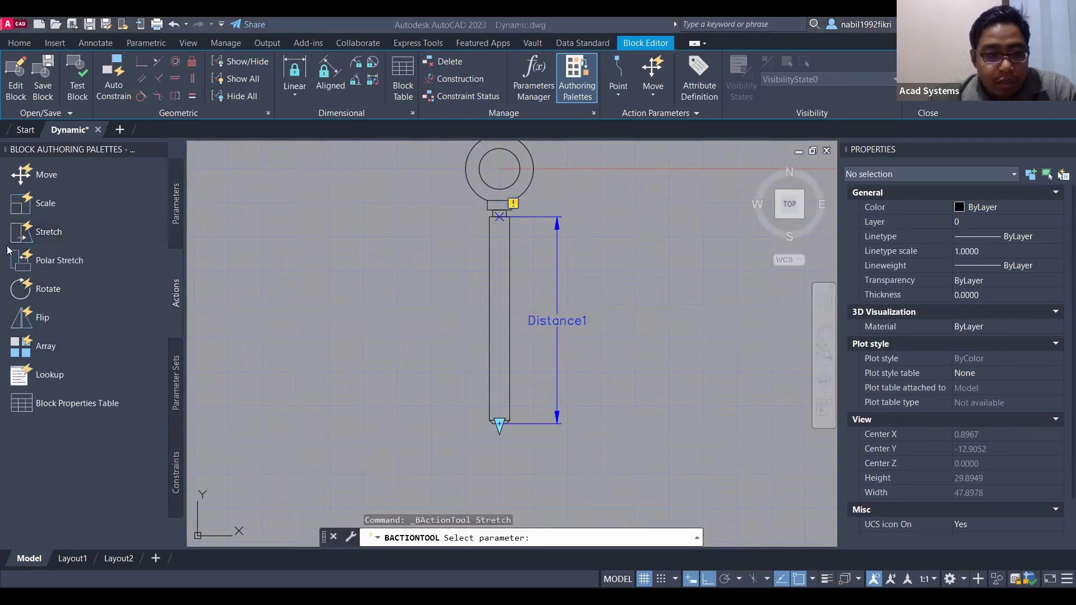
pyautogui.press('Escape')
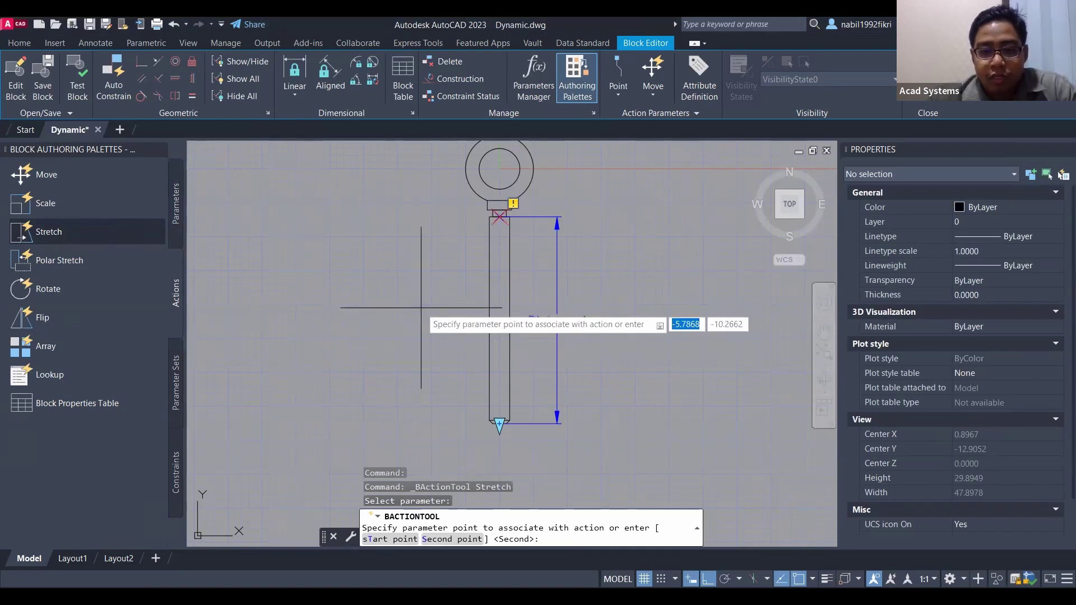
pyautogui.click(500, 423)
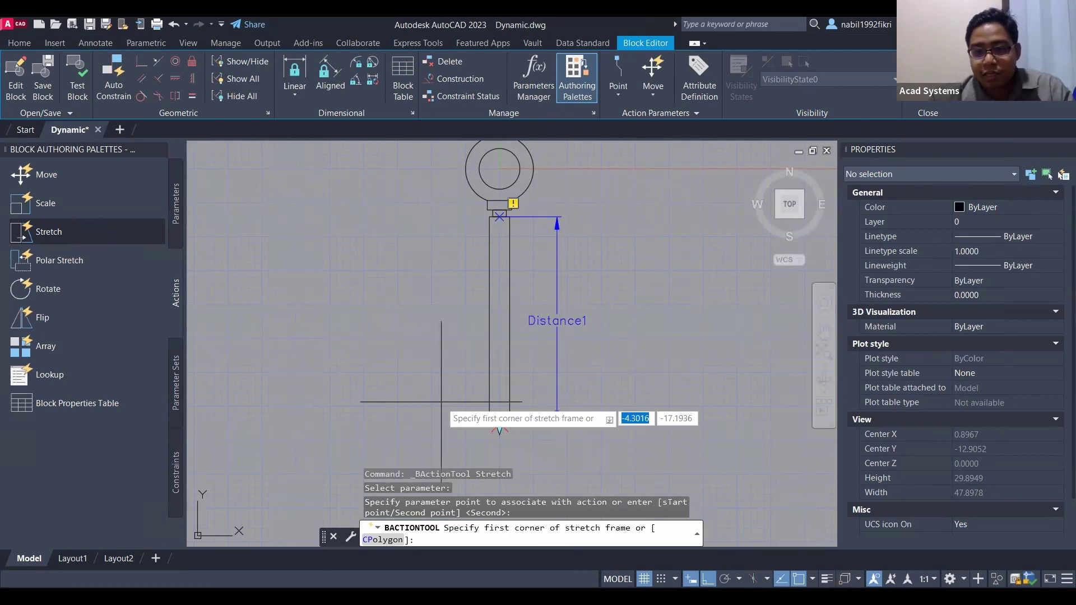
pyautogui.click(449, 388)
pyautogui.click(545, 457)
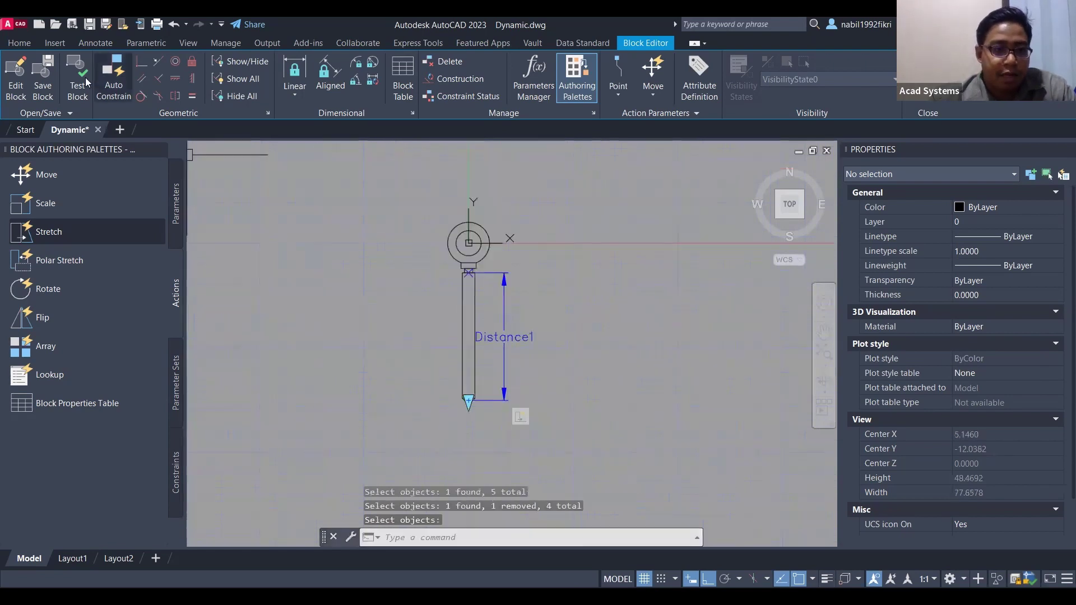
# Test the Shaft block in a test window and lengthen the rod downward with its end grip
pyautogui.click(84, 80)
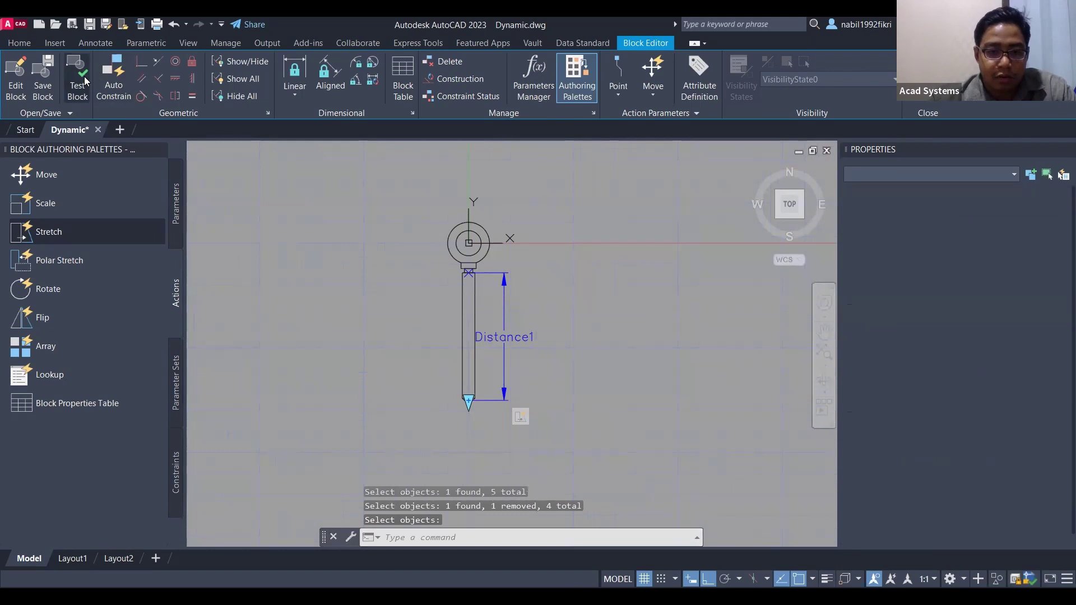
pyautogui.click(399, 361)
pyautogui.click(400, 415)
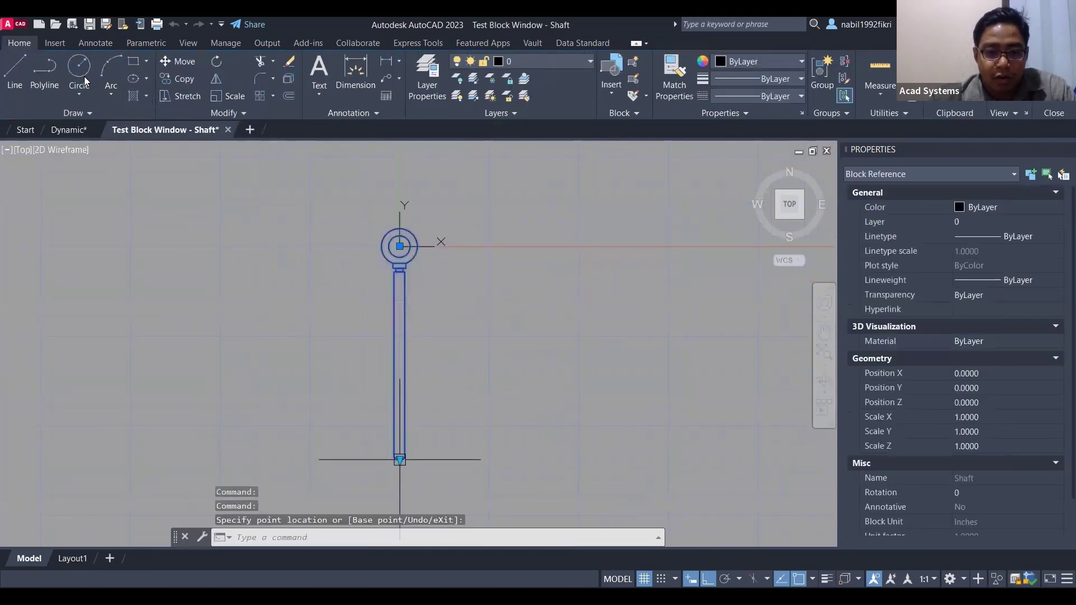
pyautogui.click(400, 459)
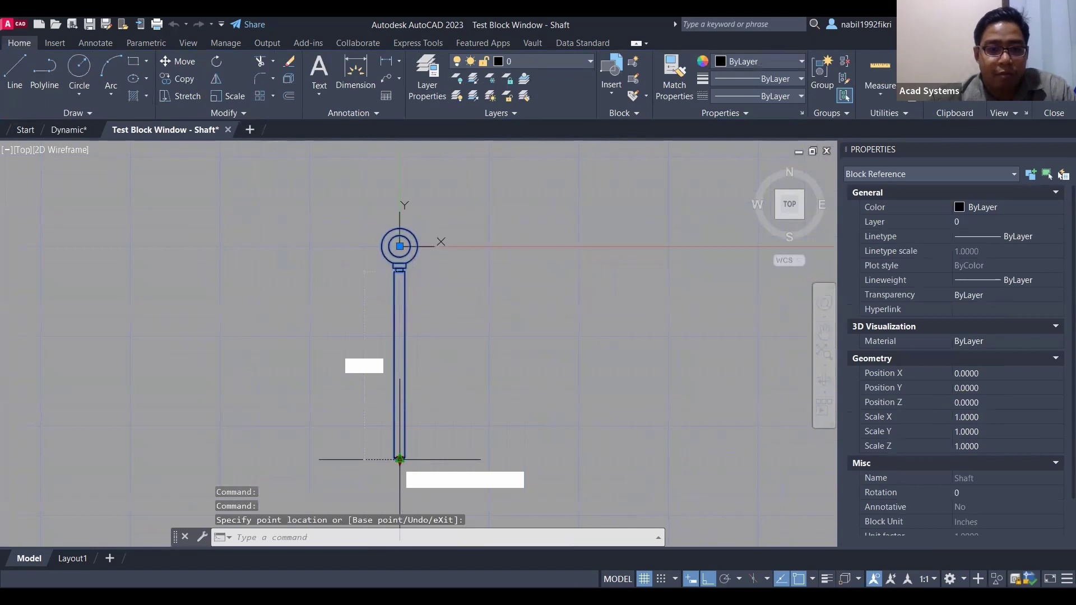
# Stretch the test shaft's rod to a distance of 10 and then 5 using its end grip, and deselect it
pyautogui.click(399, 459)
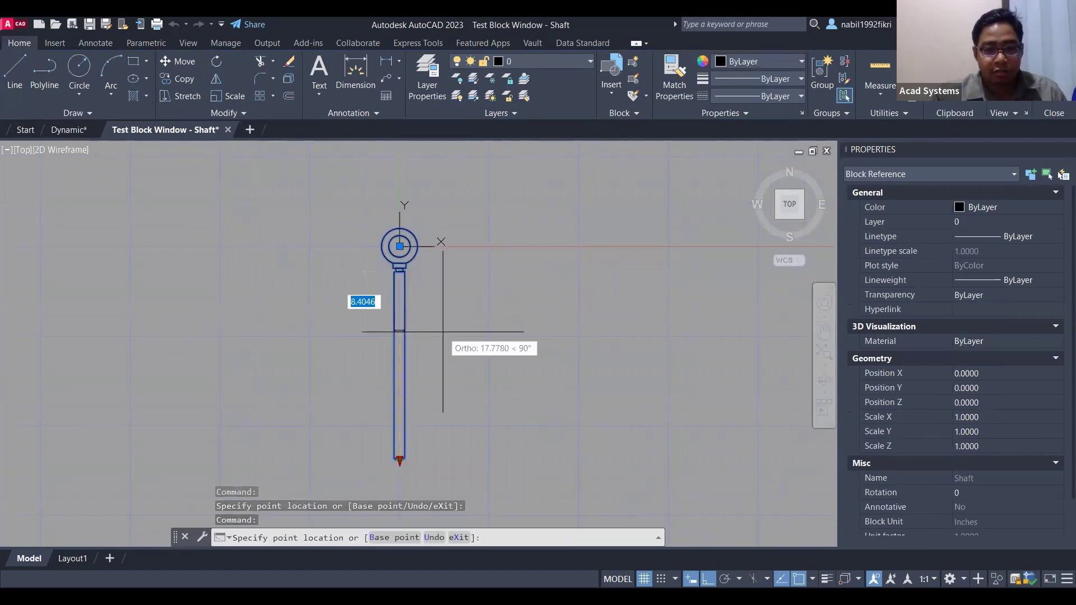
pyautogui.write('10')
pyautogui.press('Return')
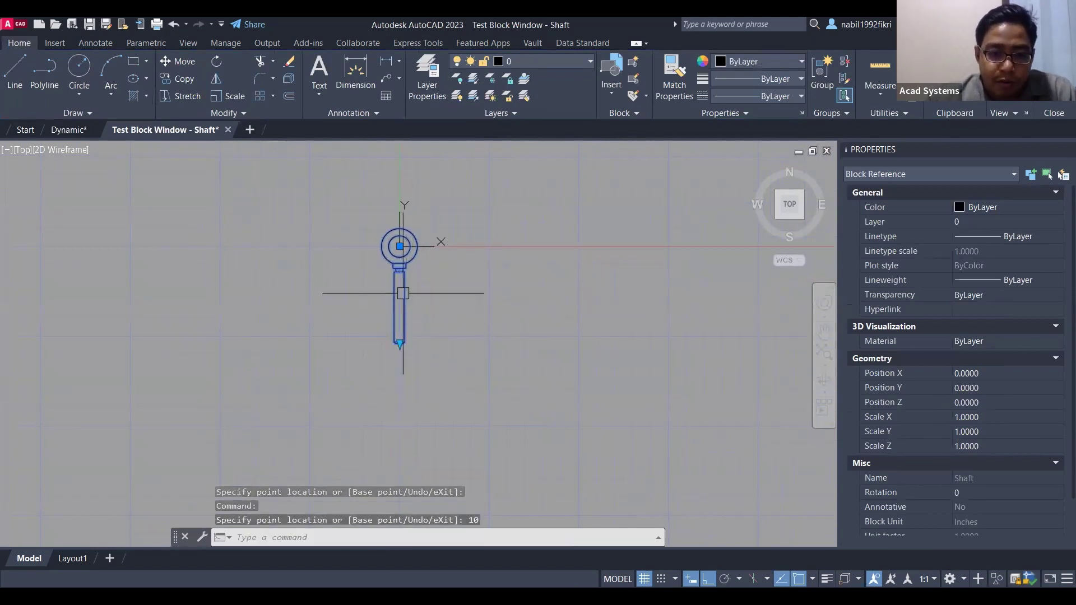
pyautogui.click(397, 341)
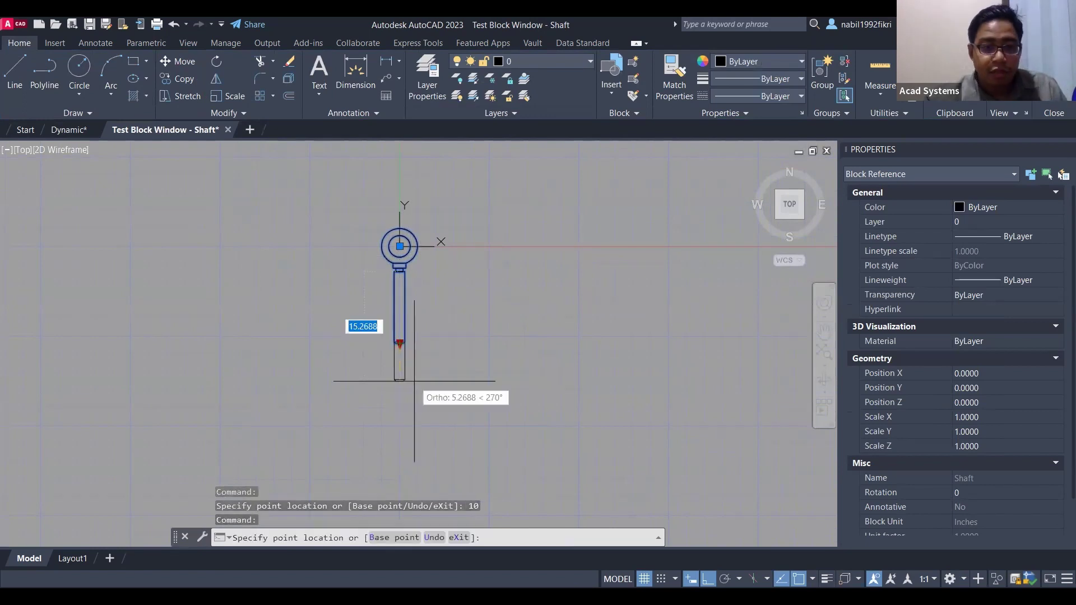
pyautogui.write('5')
pyautogui.press('Return')
pyautogui.press('Escape')
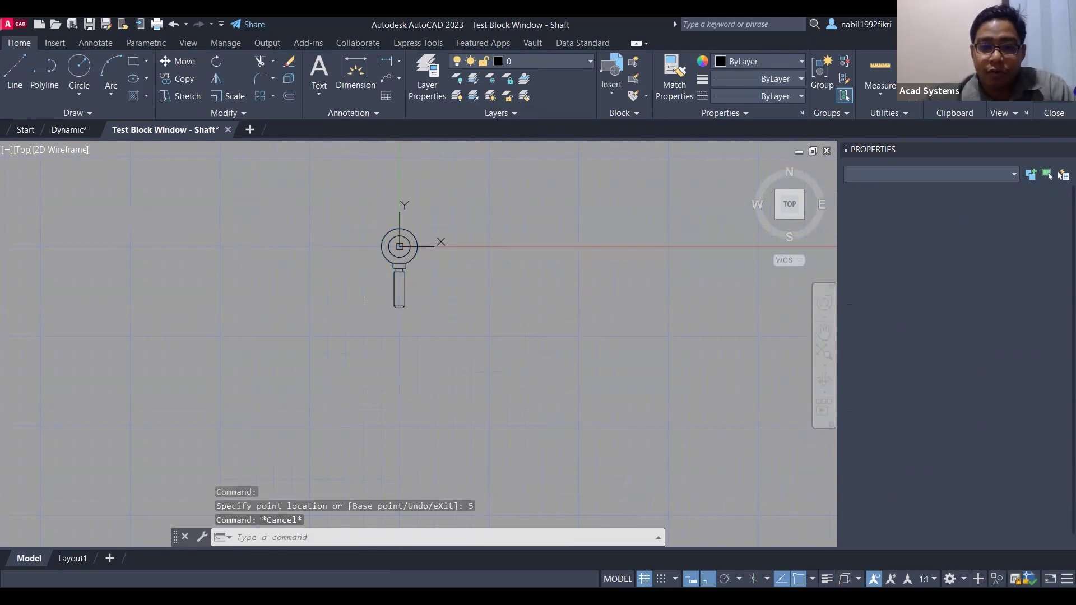
# Close the test window and set the linear parameter's Dist type to List after trying Increment
pyautogui.click(1053, 78)
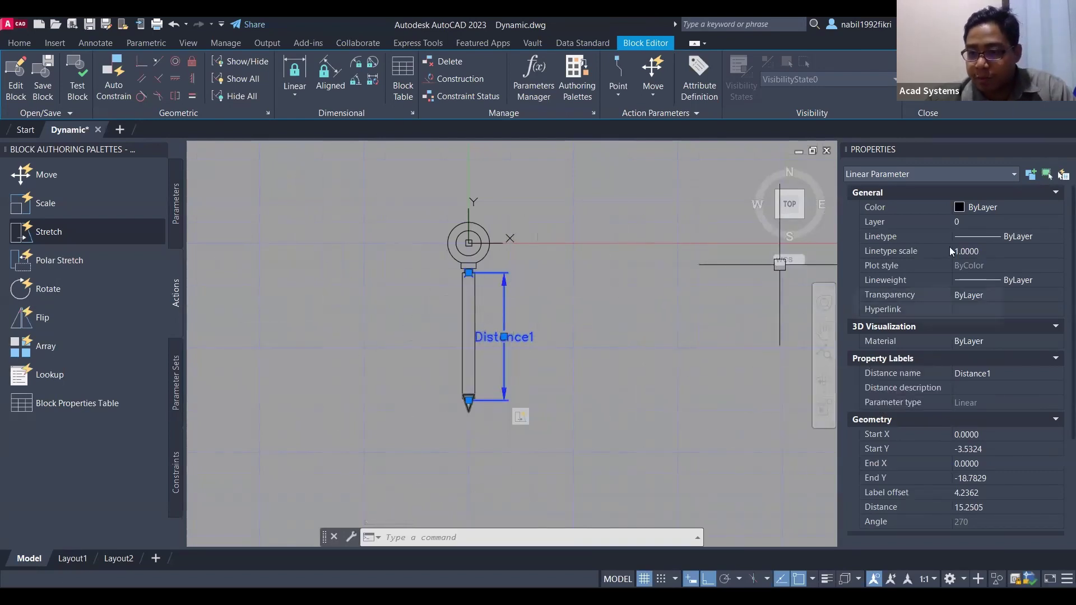
pyautogui.scroll(-3, 908, 465)
pyautogui.click(956, 423)
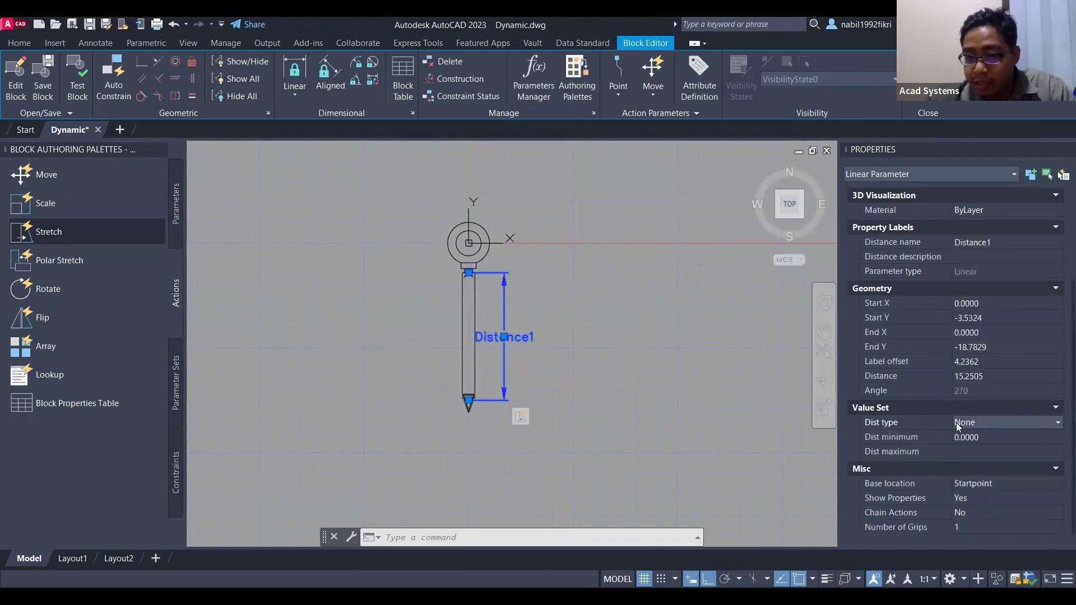
pyautogui.click(956, 423)
pyautogui.click(976, 448)
pyautogui.click(986, 426)
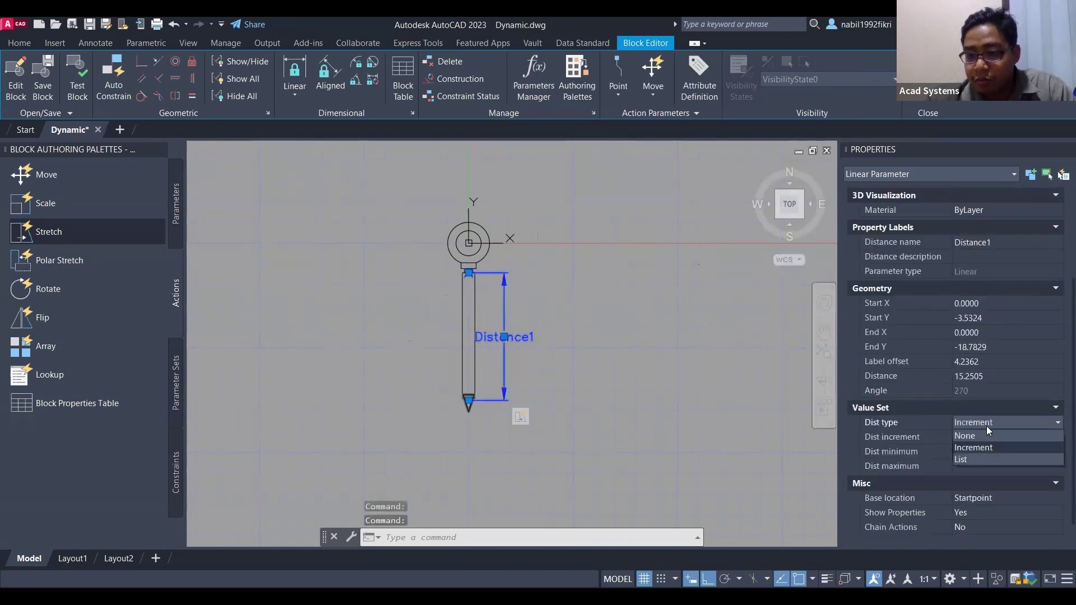
pyautogui.click(988, 459)
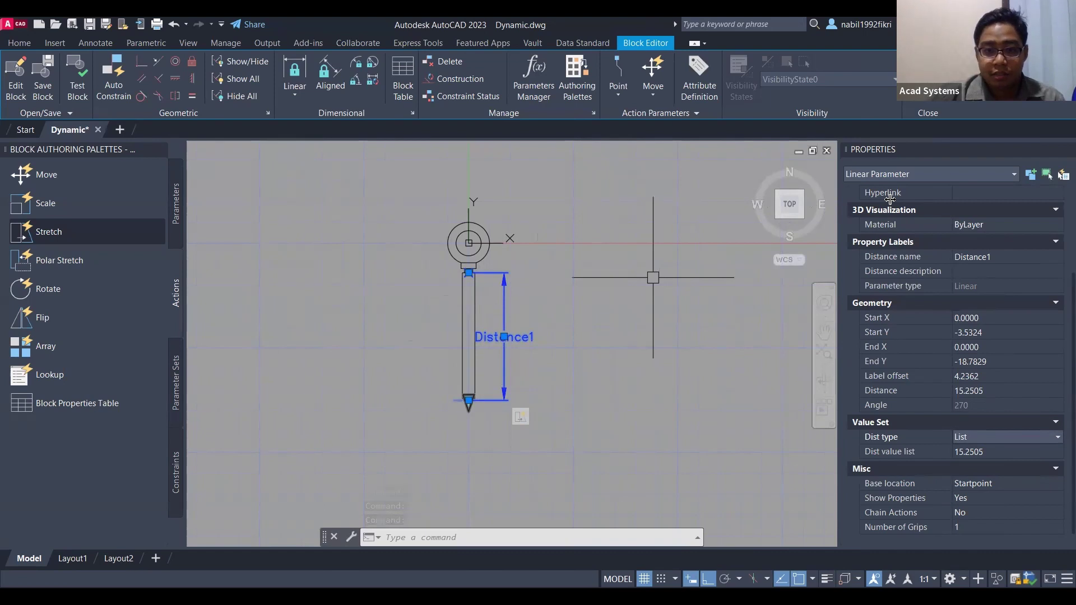
# Leave the block editor of the Shaft block and return to the overview of block frames in the drawing
pyautogui.click(581, 278)
pyautogui.scroll(-4, 583, 281)
pyautogui.moveTo(620, 325)
pyautogui.mouseDown(button='middle')
pyautogui.moveTo(327, 377)
pyautogui.moveTo(313, 389)
pyautogui.mouseUp(button='middle')
pyautogui.moveTo(437, 357)
pyautogui.mouseDown(button='middle')
pyautogui.moveTo(512, 389)
pyautogui.moveTo(596, 376)
pyautogui.moveTo(595, 386)
pyautogui.mouseUp(button='middle')
pyautogui.moveTo(585, 381); pyautogui.dragTo(548, 373, button='middle')
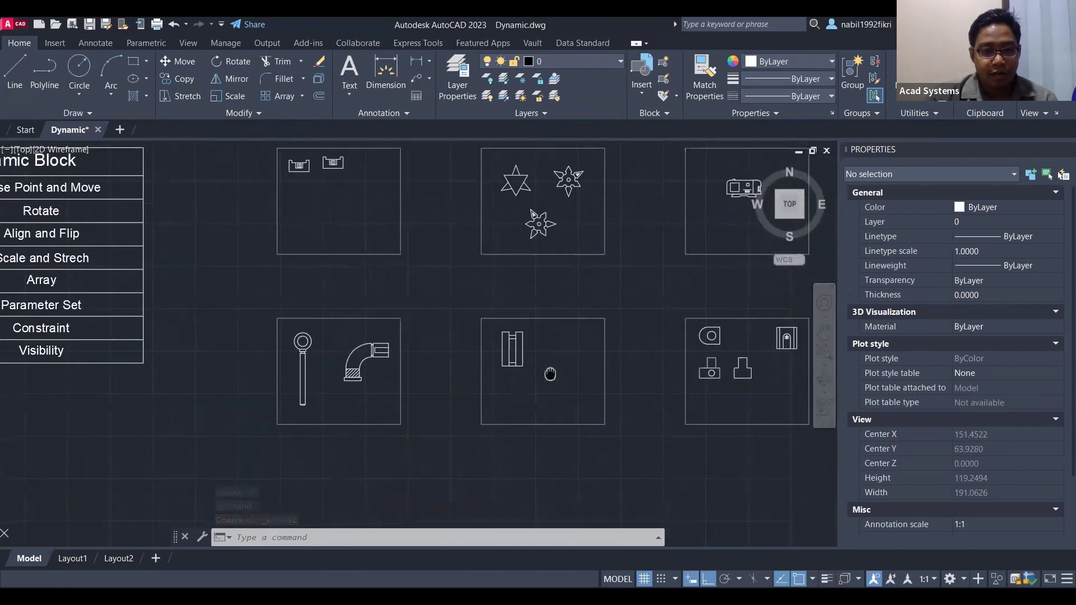
# Open the Fence block from the next frame in the block editor
pyautogui.scroll(6, 544, 370)
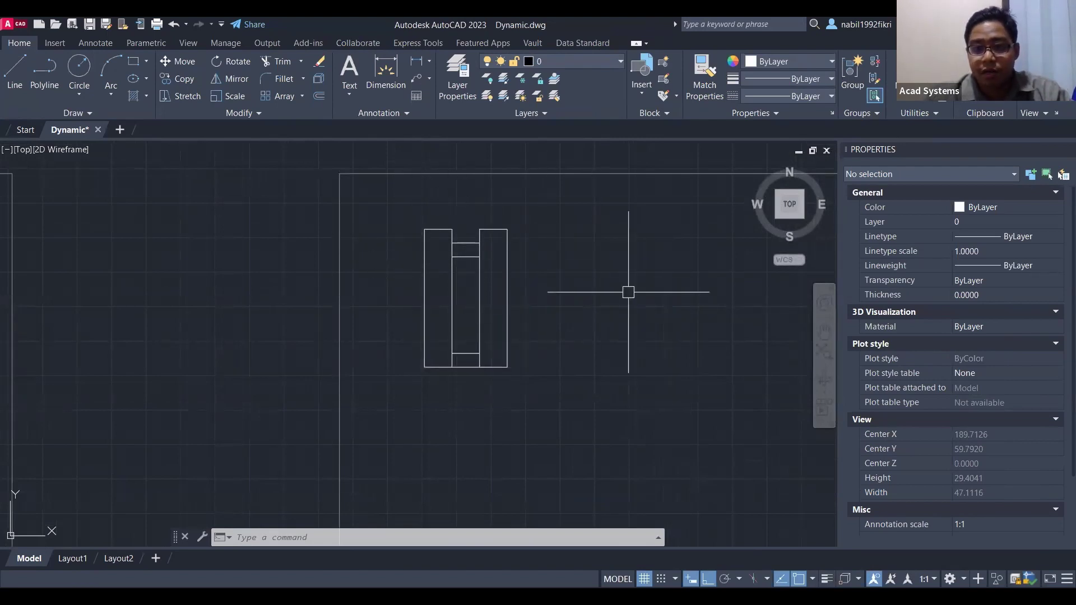
pyautogui.moveTo(590, 294); pyautogui.dragTo(385, 300, button='middle')
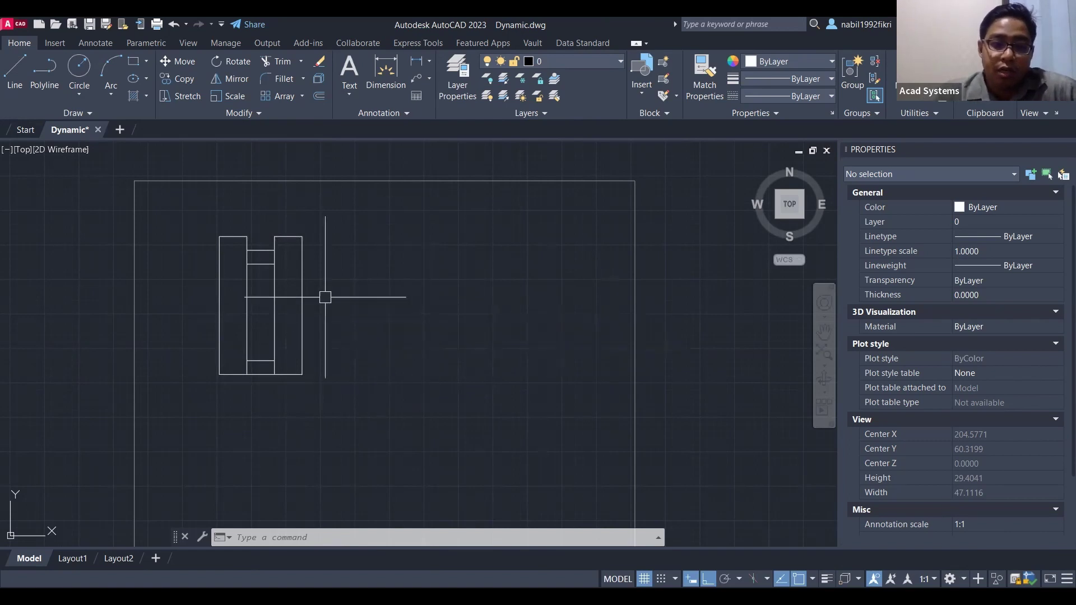
pyautogui.moveTo(274, 285); pyautogui.dragTo(275, 286, button='middle')
pyautogui.moveTo(418, 318); pyautogui.dragTo(518, 326, button='middle')
pyautogui.click(663, 79)
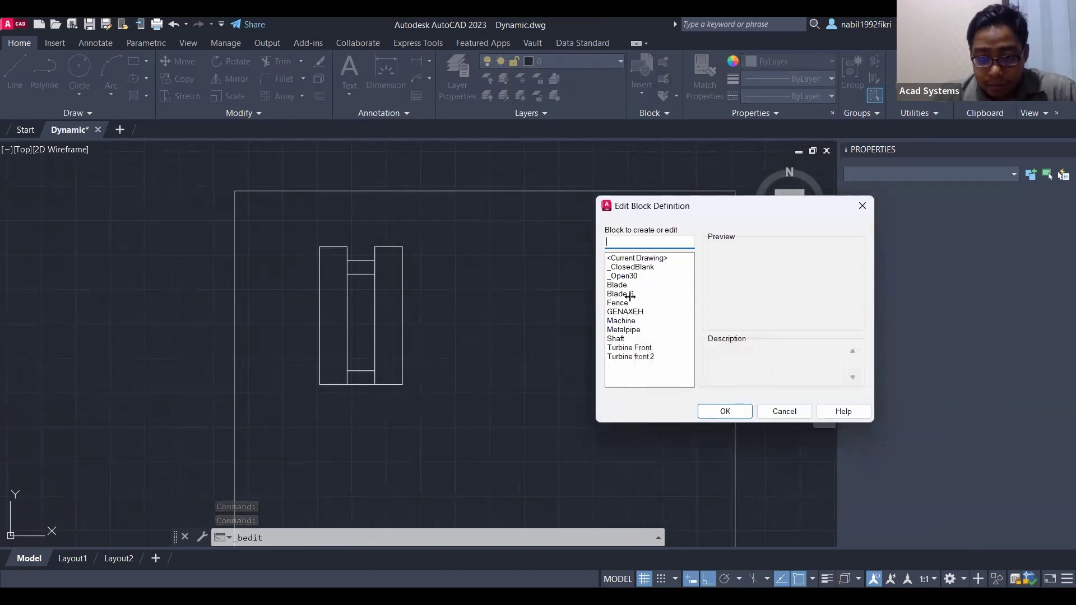
pyautogui.click(630, 303)
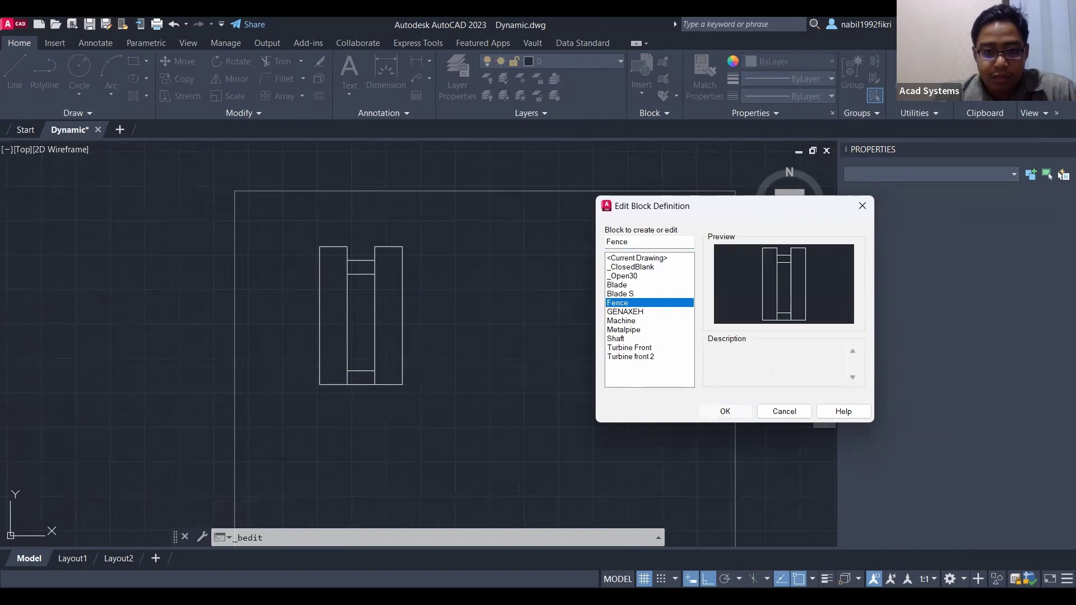
pyautogui.click(725, 411)
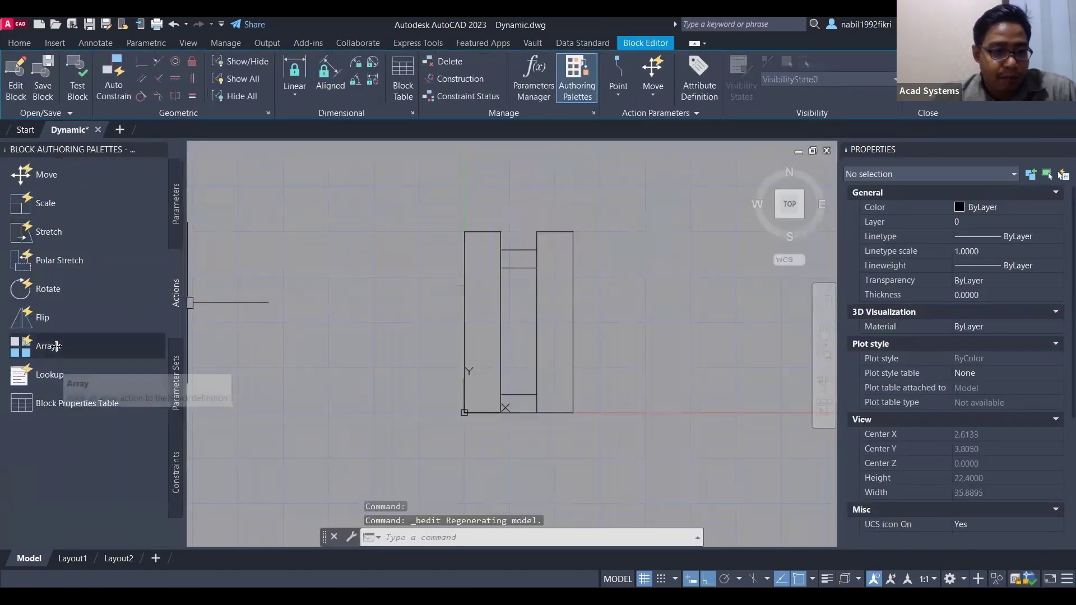
# Add a linear parameter along the fence's base from its lower-left to lower-right corner, with the label below
pyautogui.click(176, 204)
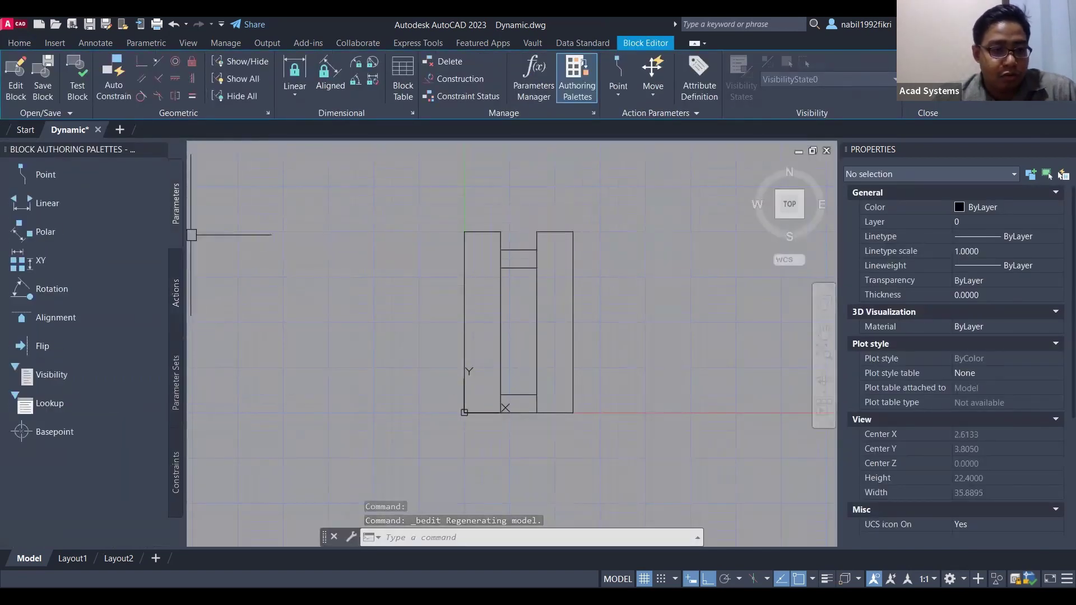
pyautogui.click(42, 203)
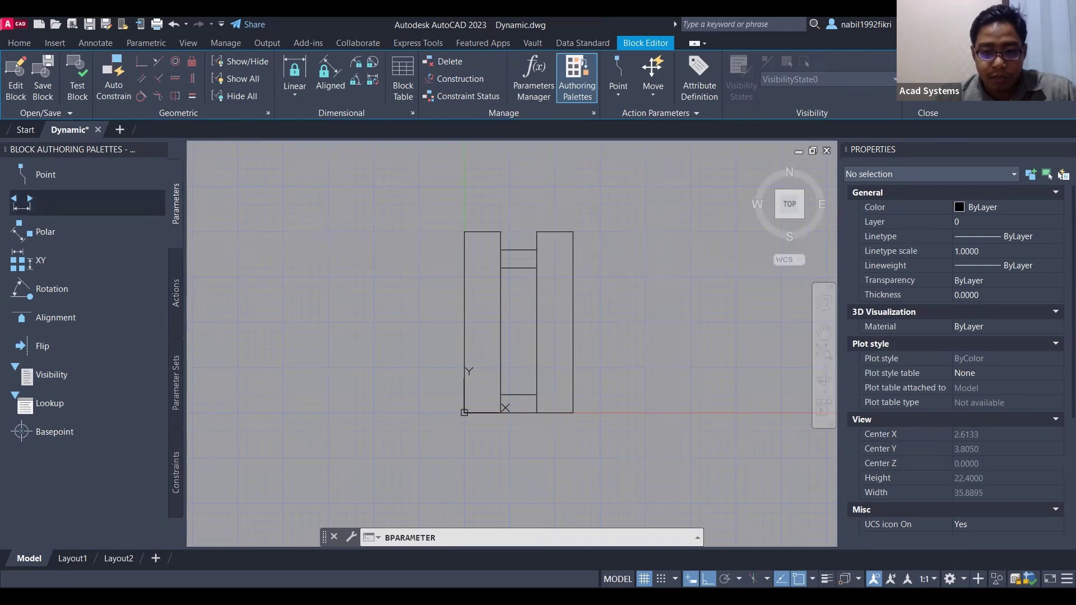
pyautogui.click(464, 413)
pyautogui.click(573, 413)
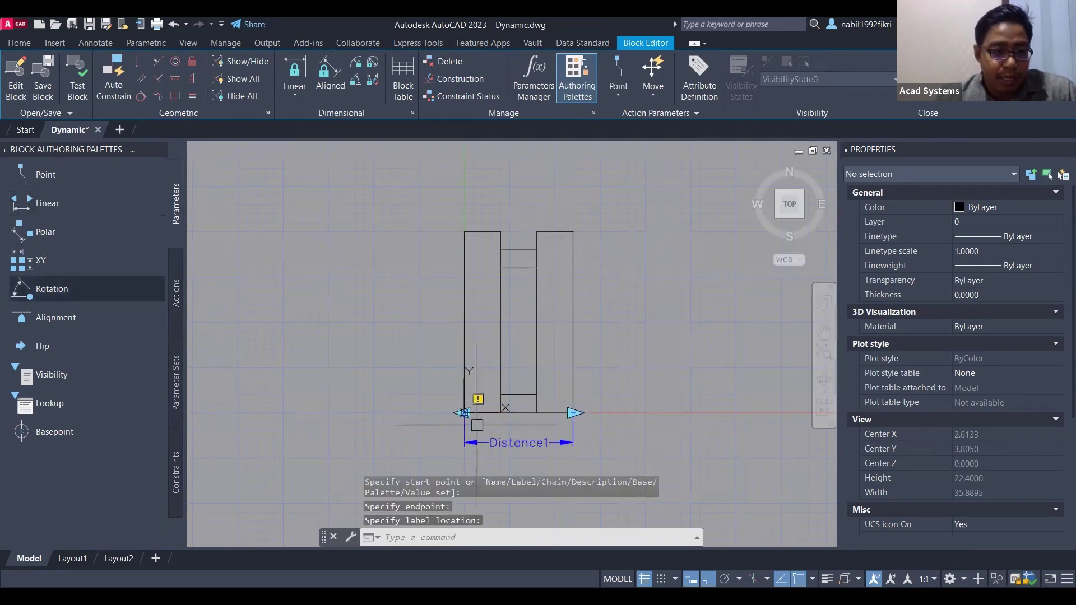
pyautogui.click(573, 444)
# Delete the linear parameter's start grip at the fence's lower-left corner
pyautogui.click(178, 289)
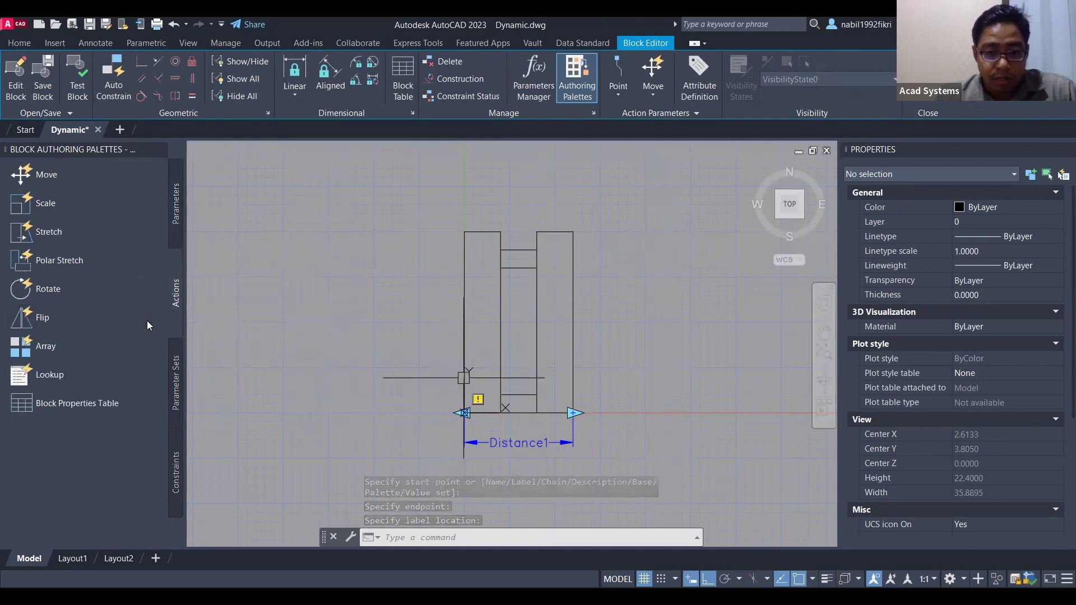
pyautogui.click(455, 415)
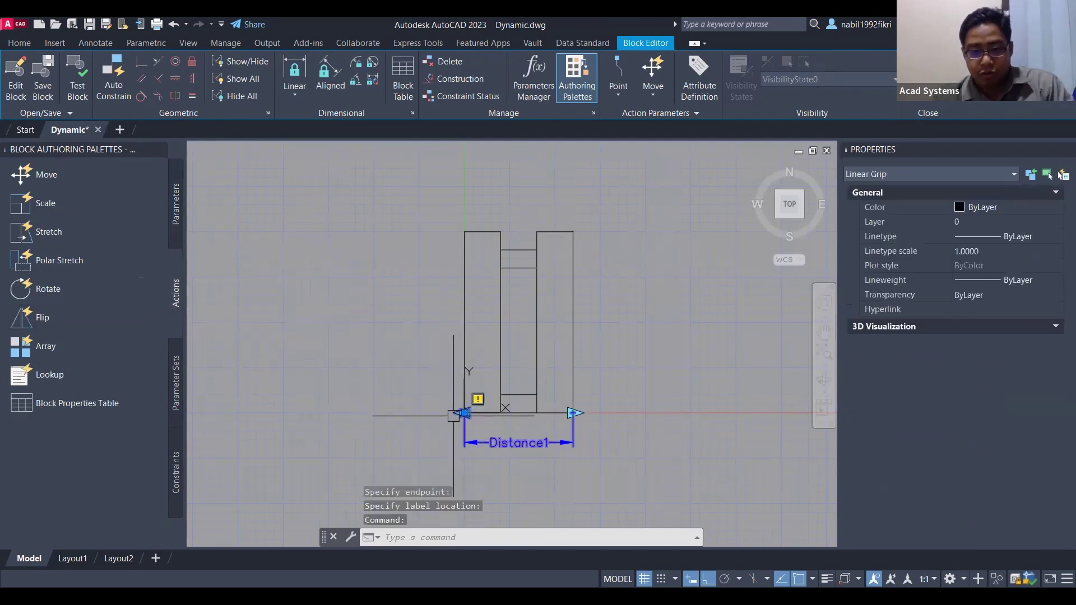
pyautogui.press('Delete')
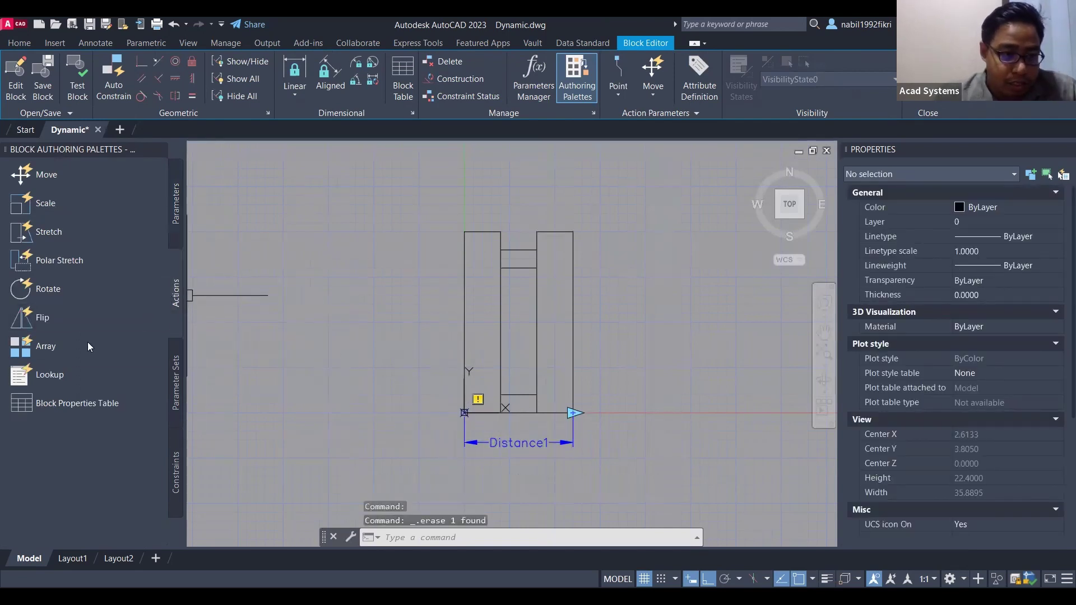
# Apply an Array action to the linear parameter for the rails and right-hand post, with a column distance of 4
pyautogui.click(65, 346)
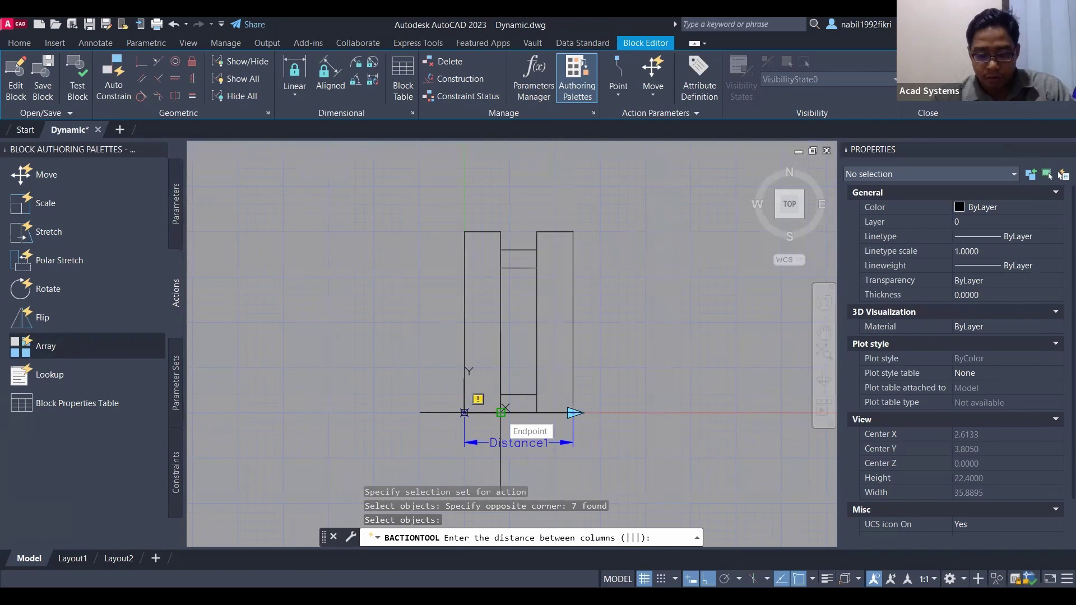
pyautogui.write('4')
pyautogui.press('Return')
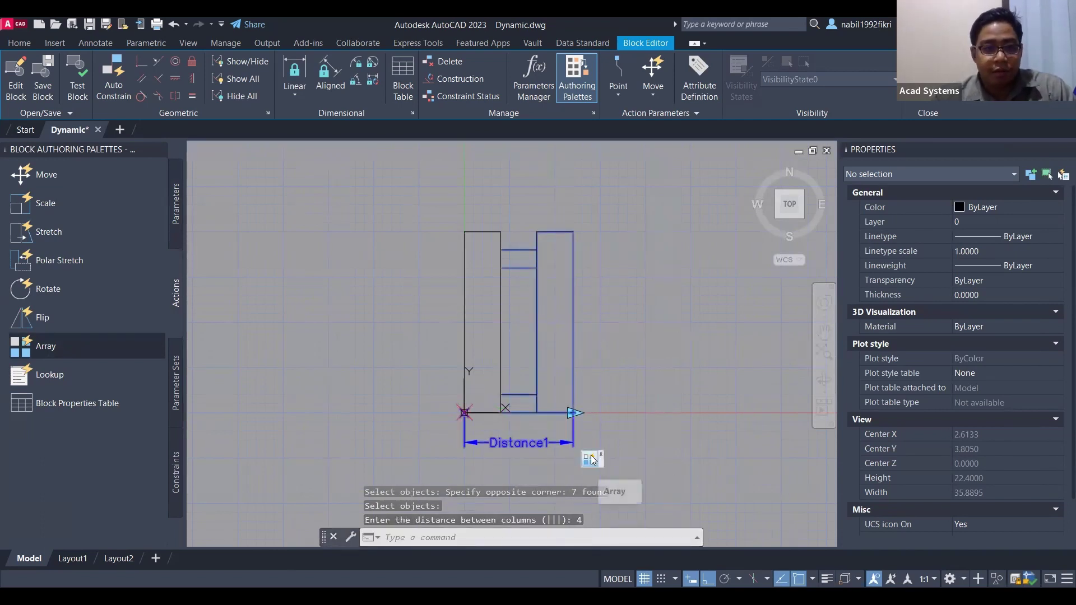
# Test the Fence block in a test window and lengthen it with its end grip to about 30 and then about 49
pyautogui.click(77, 84)
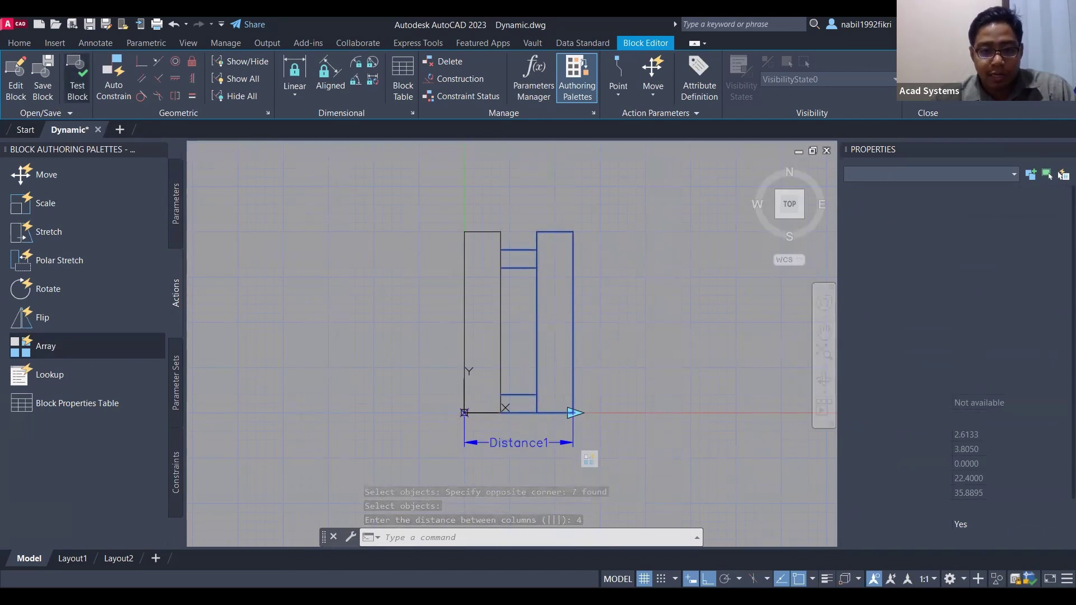
pyautogui.click(450, 335)
pyautogui.click(452, 388)
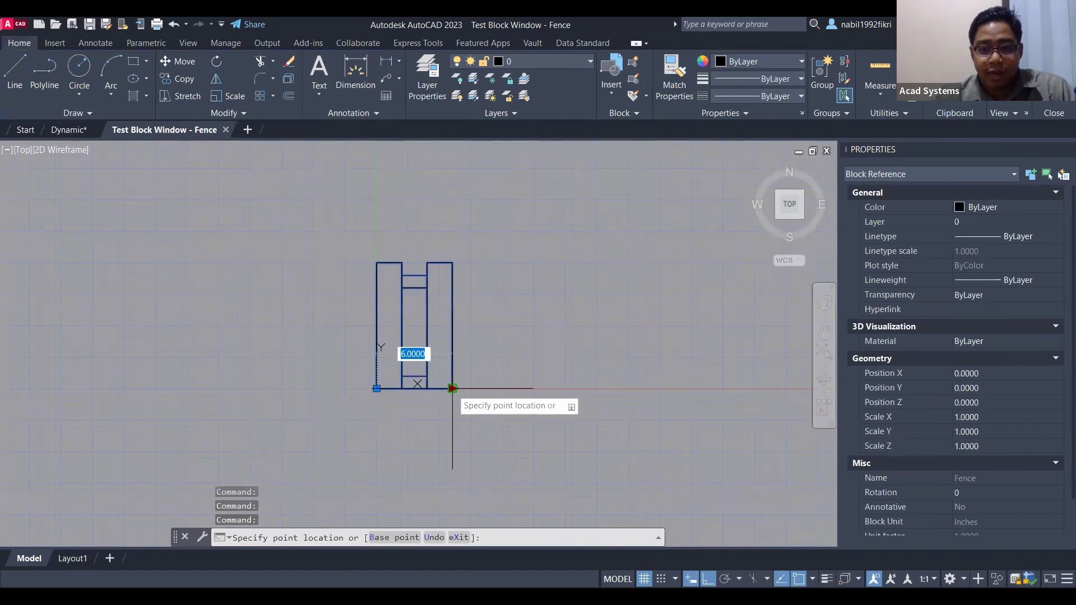
pyautogui.scroll(-2, 634, 385)
pyautogui.click(633, 385)
pyautogui.click(548, 384)
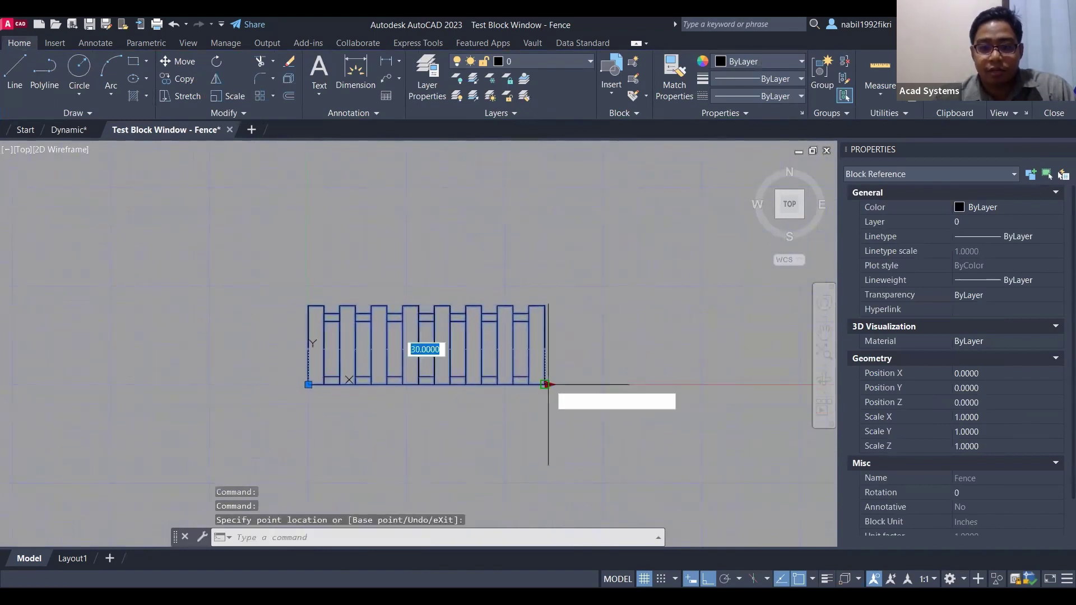
pyautogui.click(709, 379)
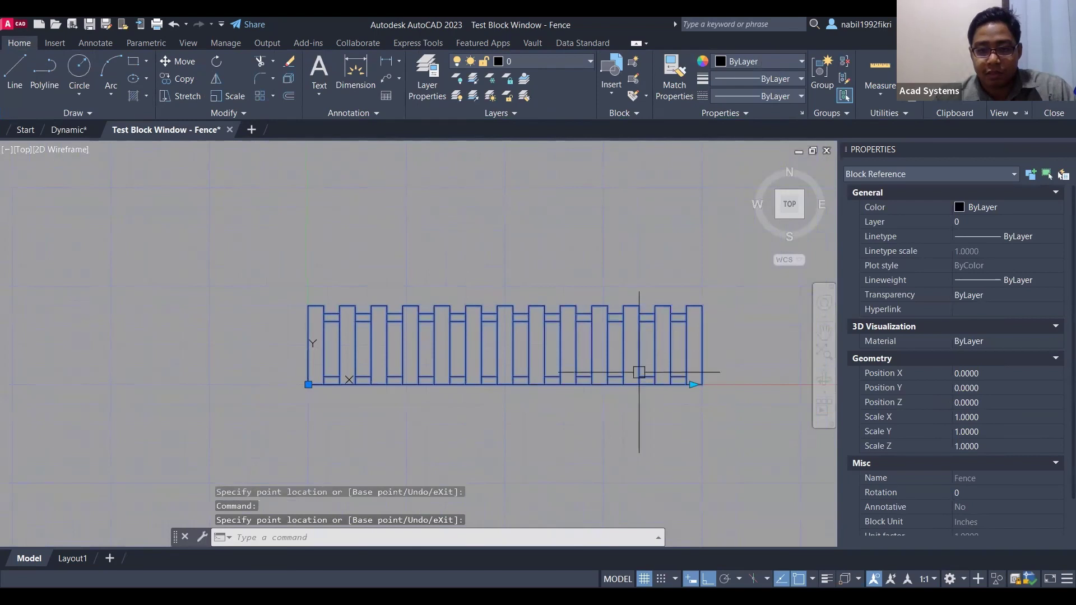
# Shorten the test fence to six posts using its end grip
pyautogui.moveTo(627, 375); pyautogui.dragTo(478, 383, button='middle')
pyautogui.click(544, 391)
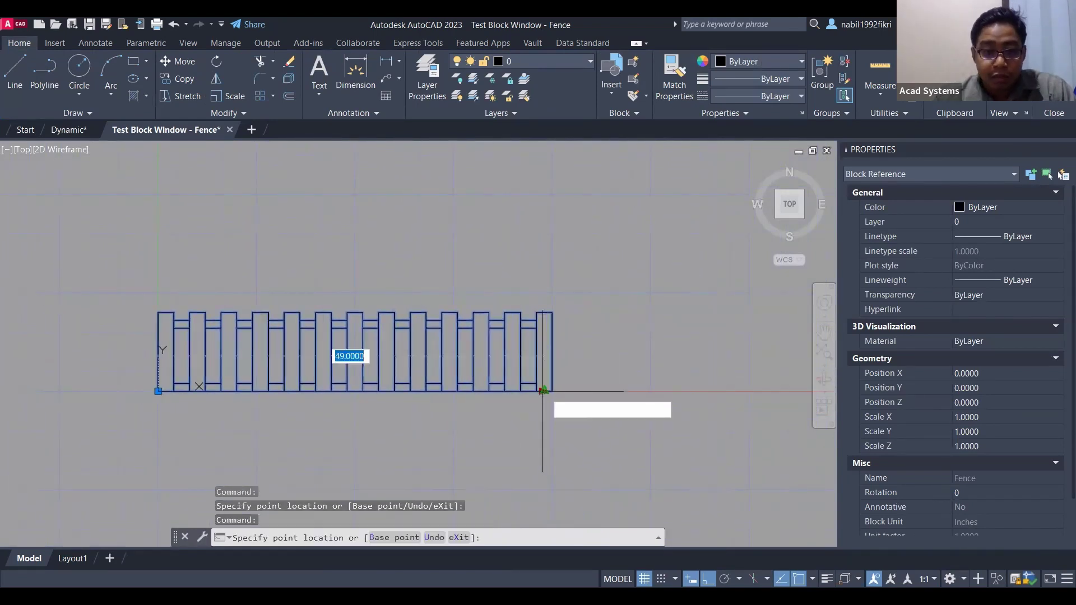
pyautogui.click(337, 391)
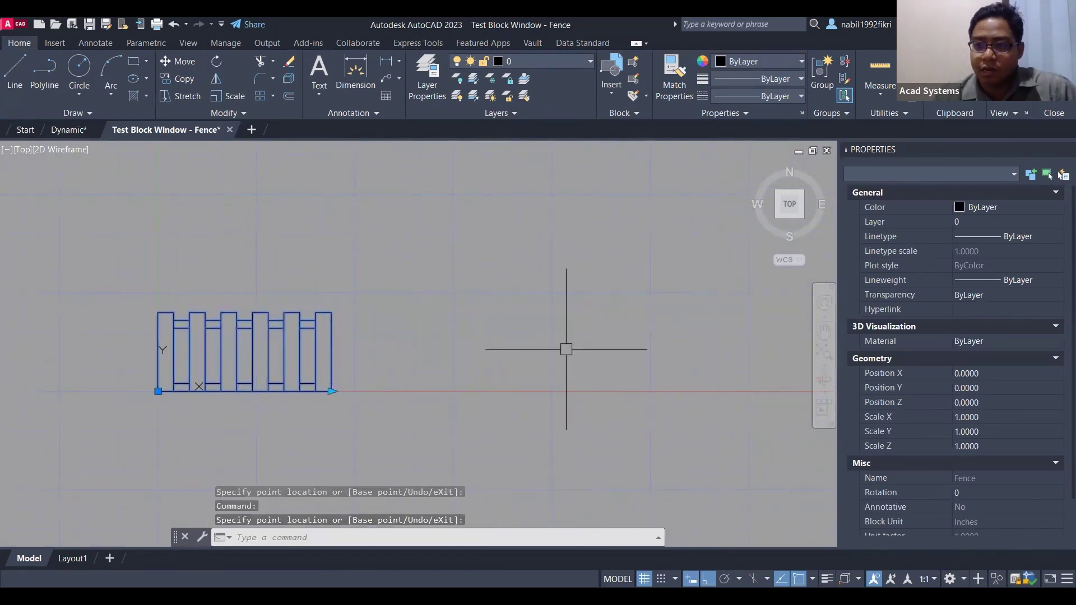
# Close the test window and leave the block editor, saving the changes to Fence
pyautogui.click(1054, 81)
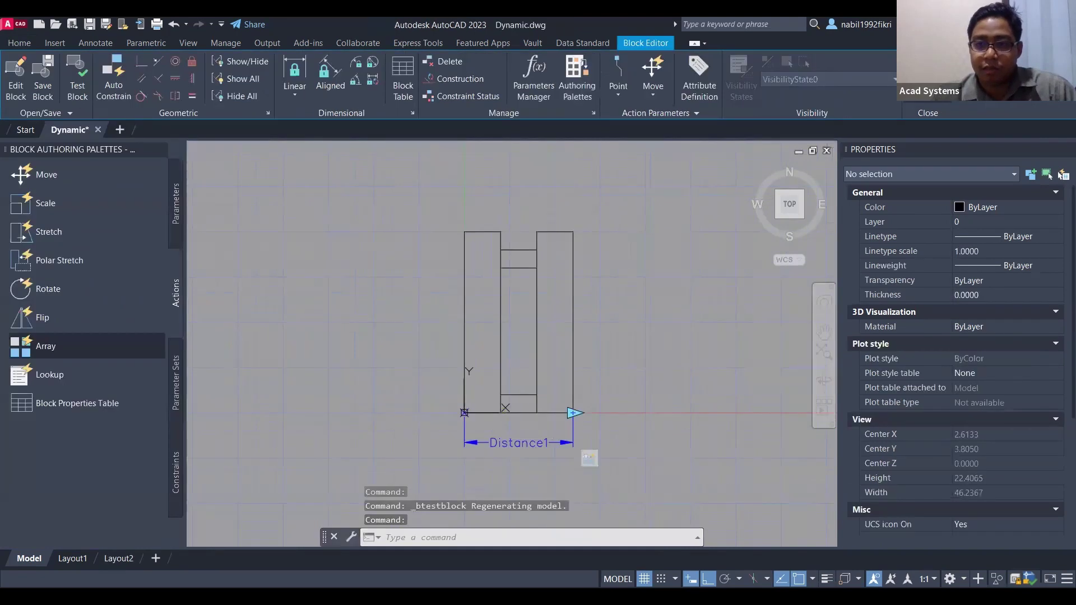
pyautogui.click(928, 79)
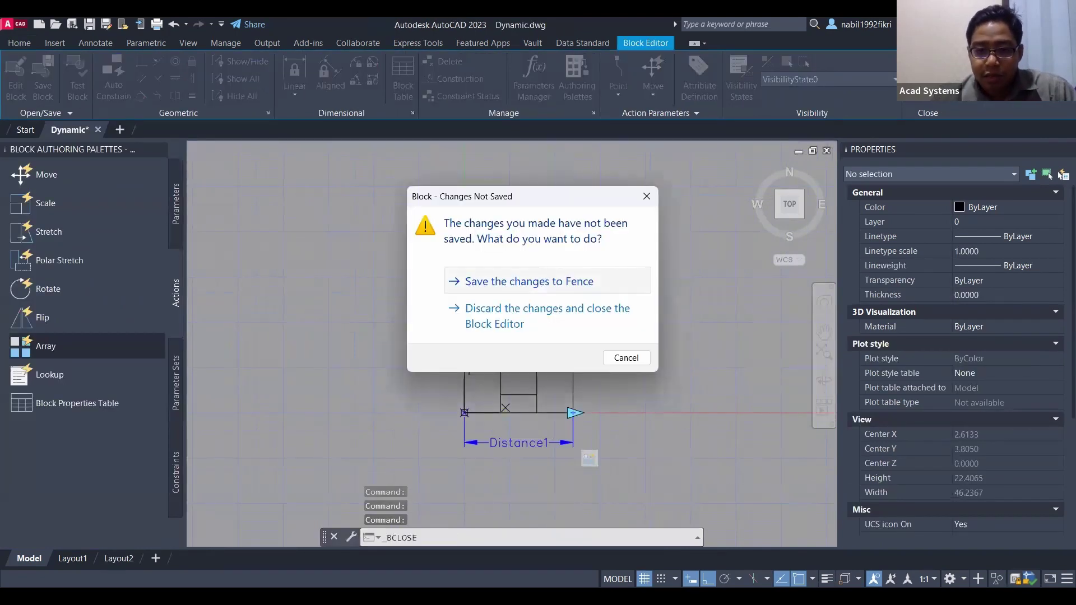
pyautogui.click(529, 281)
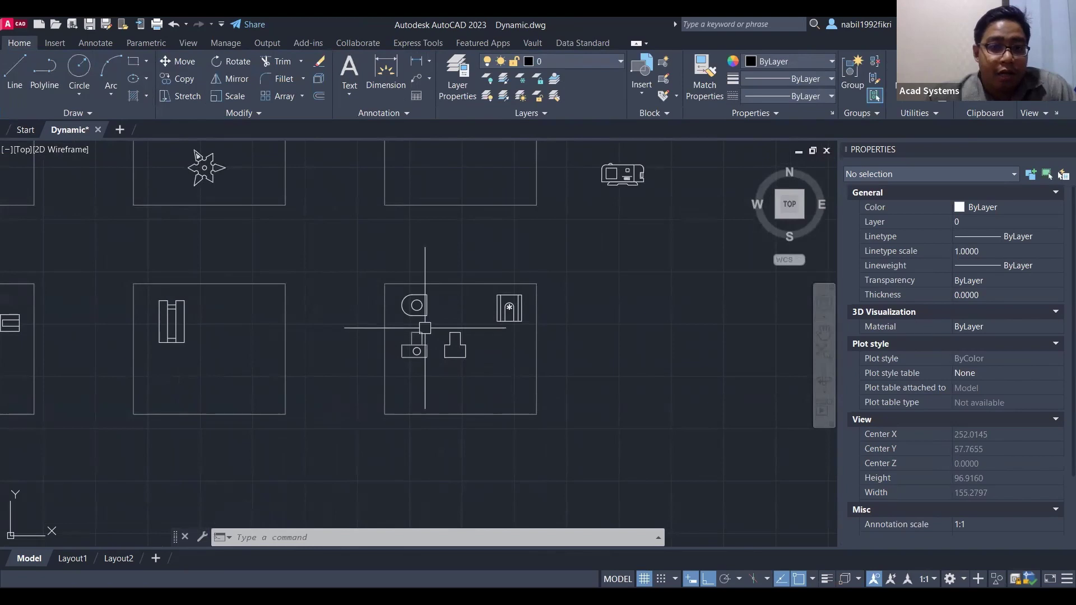
pyautogui.scroll(4, 418, 312)
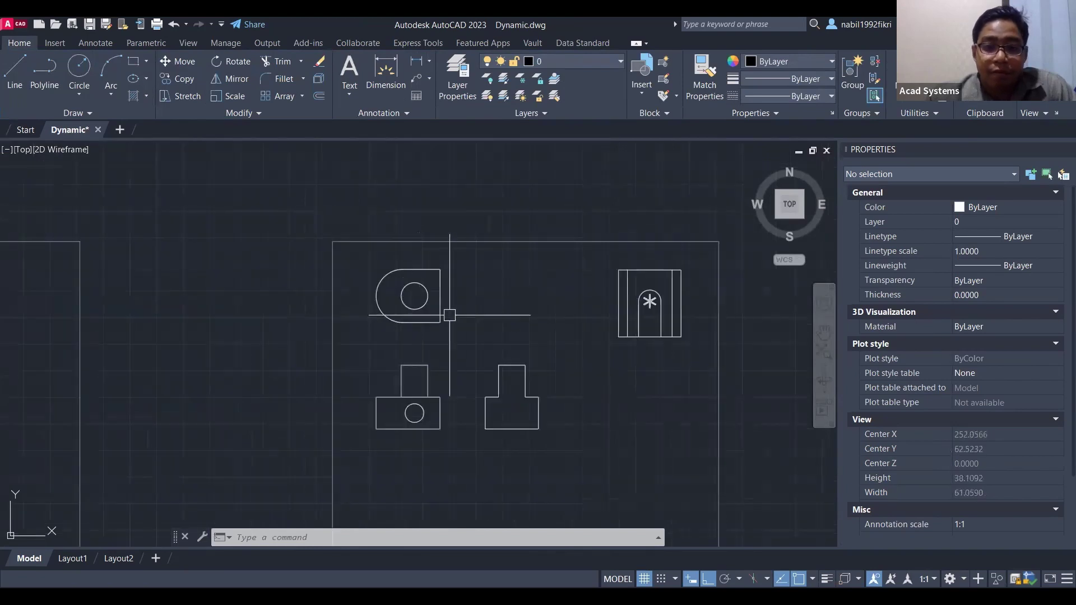
pyautogui.click(415, 366)
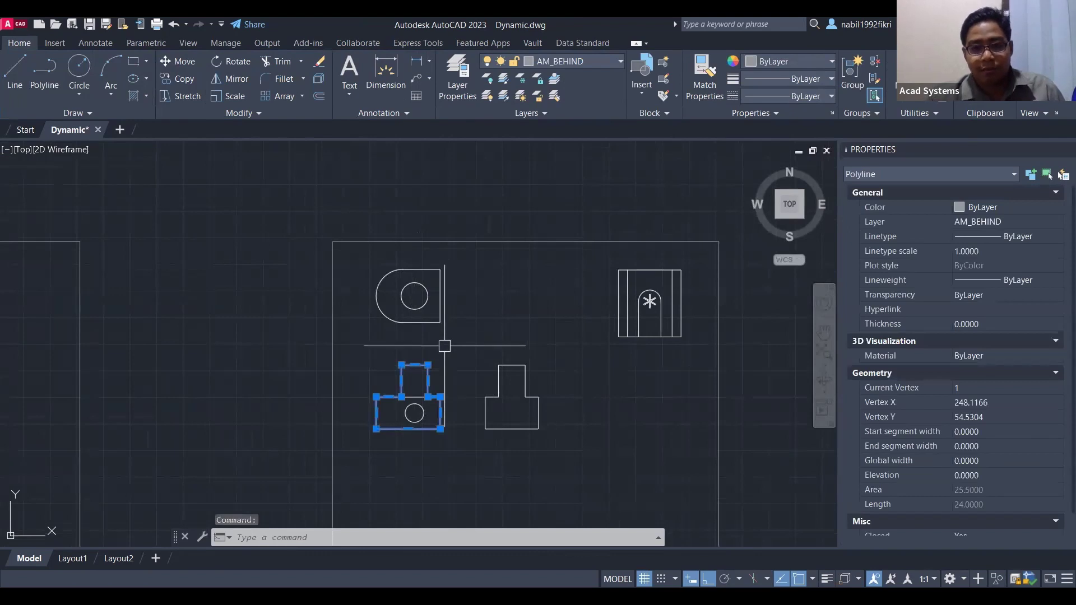
pyautogui.press('Escape')
pyautogui.scroll(-2, 428, 328)
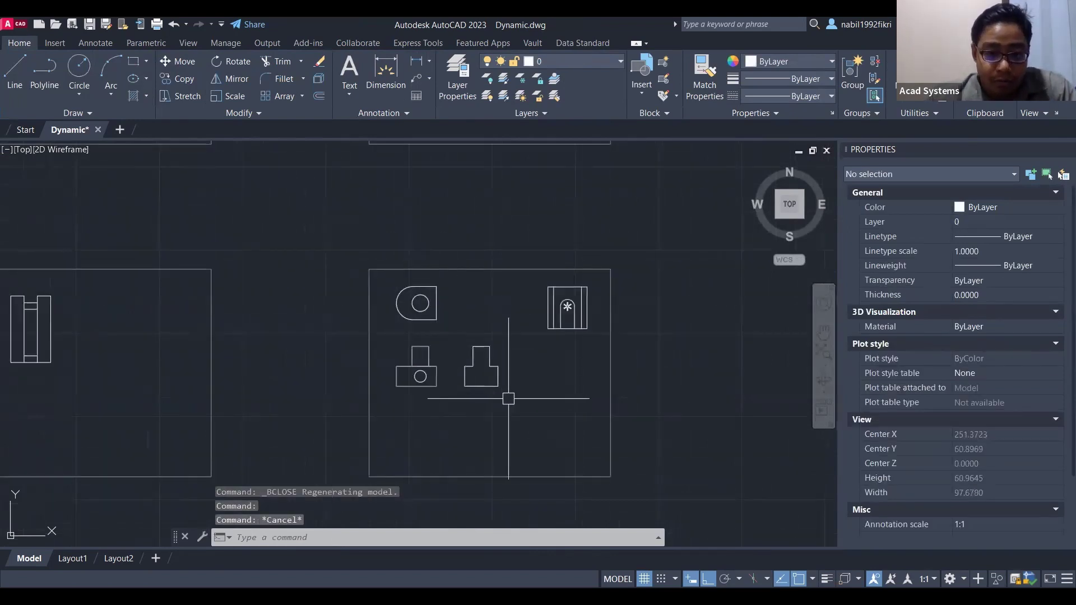
# Convert the top, front and side views into a block named View, based at the front view's lower-left corner, and deselect it
pyautogui.click(525, 409)
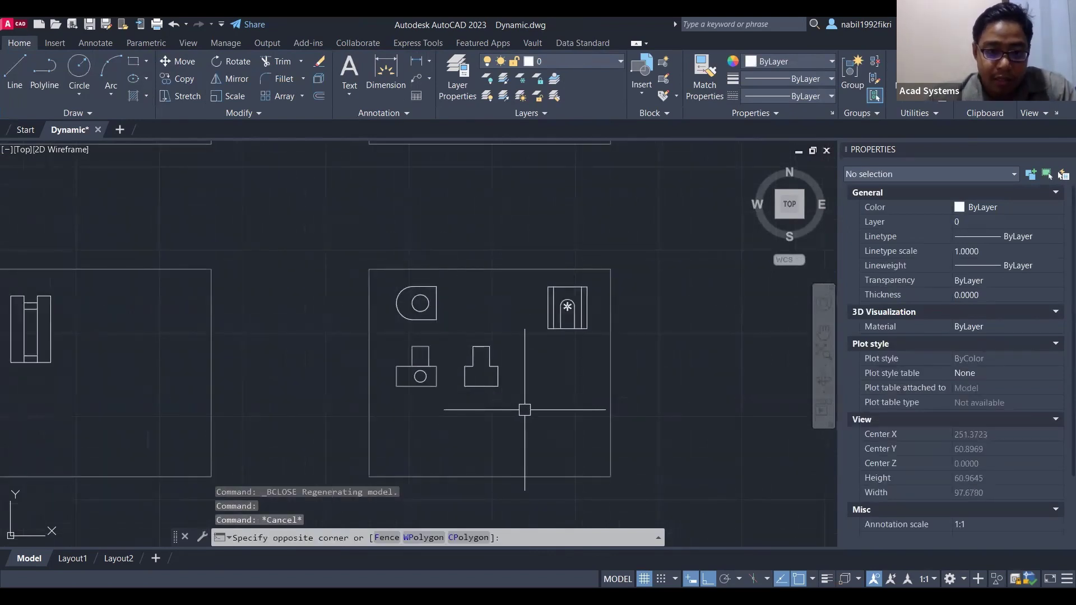
pyautogui.click(396, 275)
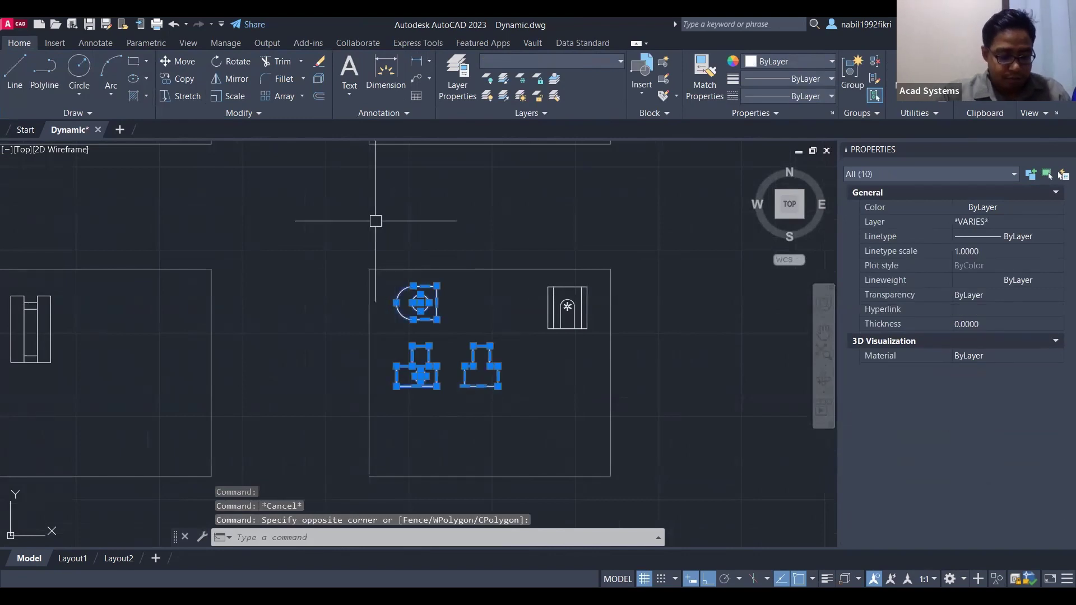
pyautogui.write('block')
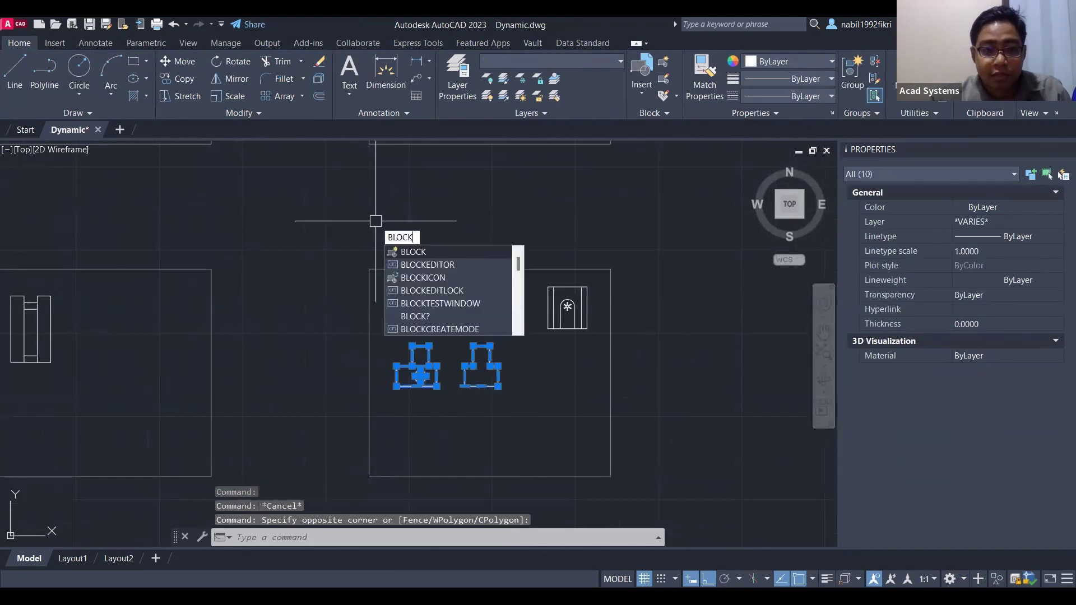
pyautogui.press('Return')
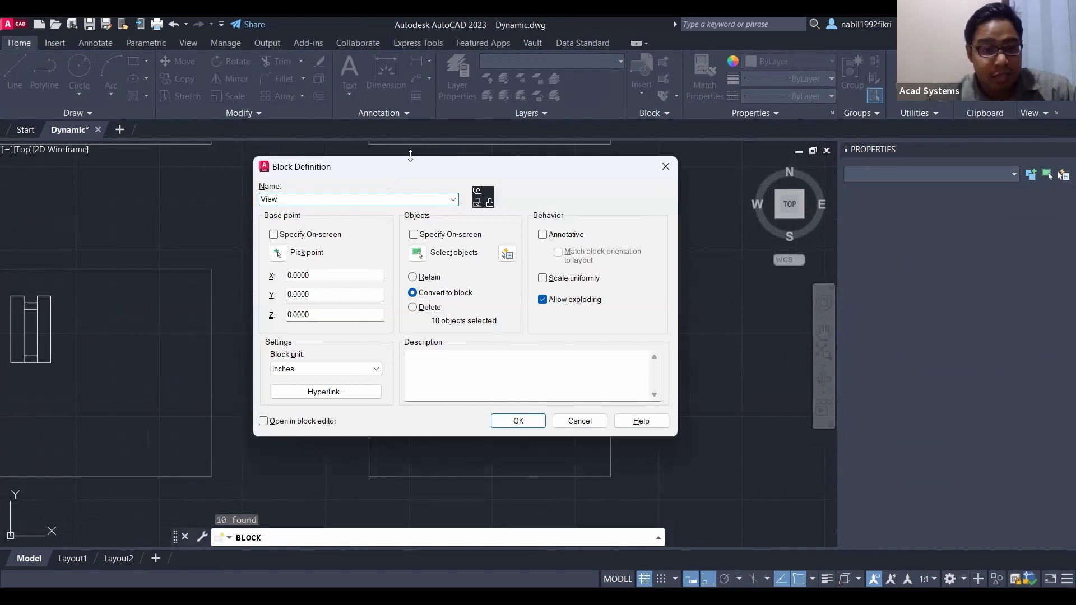
pyautogui.click(278, 254)
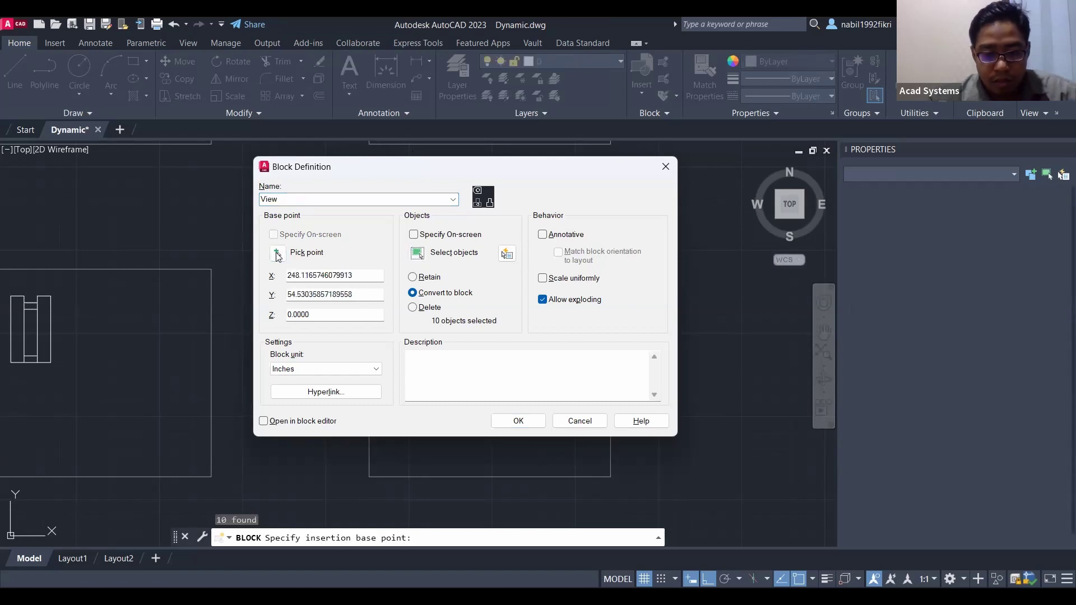
pyautogui.click(518, 421)
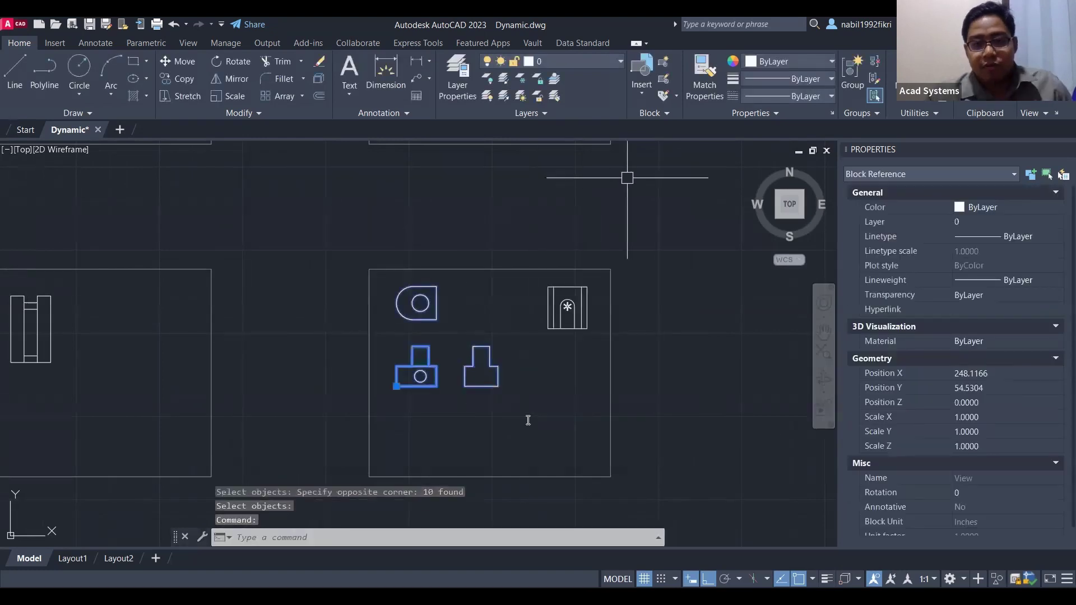
pyautogui.press('Escape')
pyautogui.press('Escape')
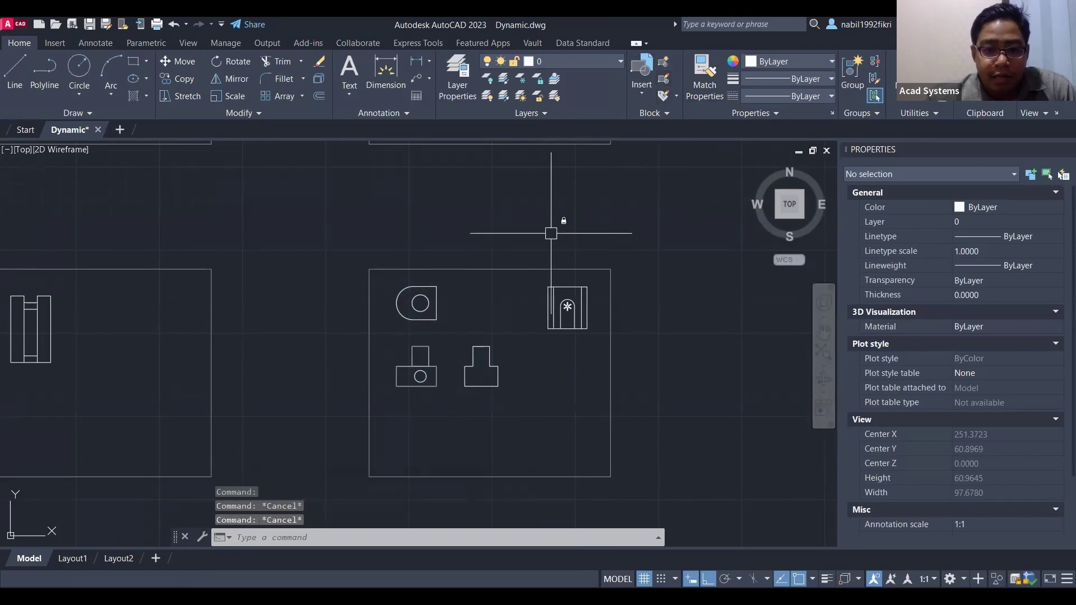
# Open the View block definition for editing in the block editor
pyautogui.scroll(4, 369, 364)
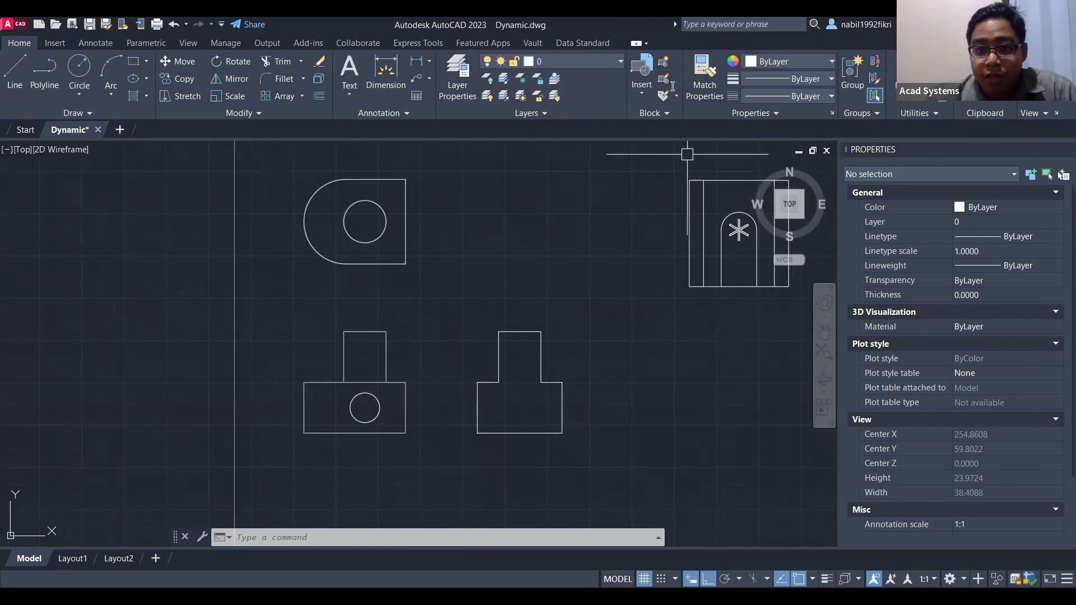
pyautogui.click(662, 83)
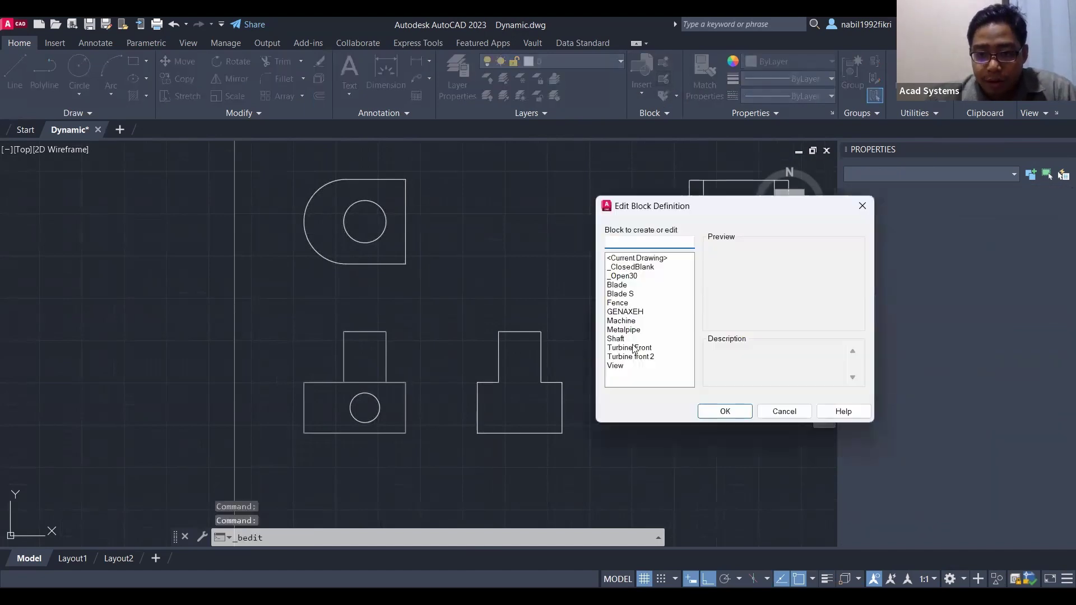
pyautogui.click(620, 365)
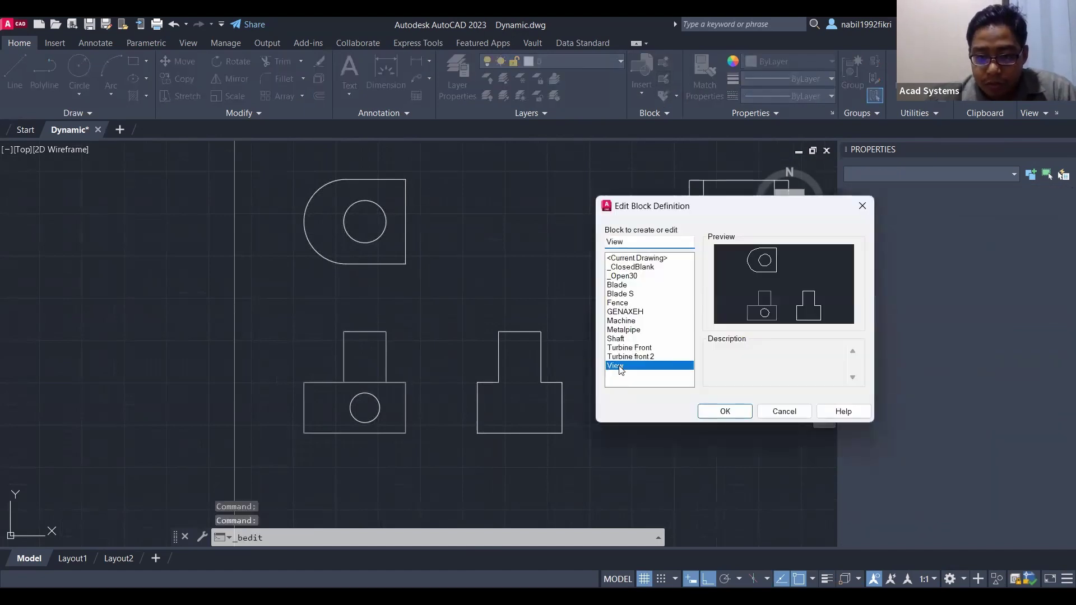
pyautogui.click(714, 416)
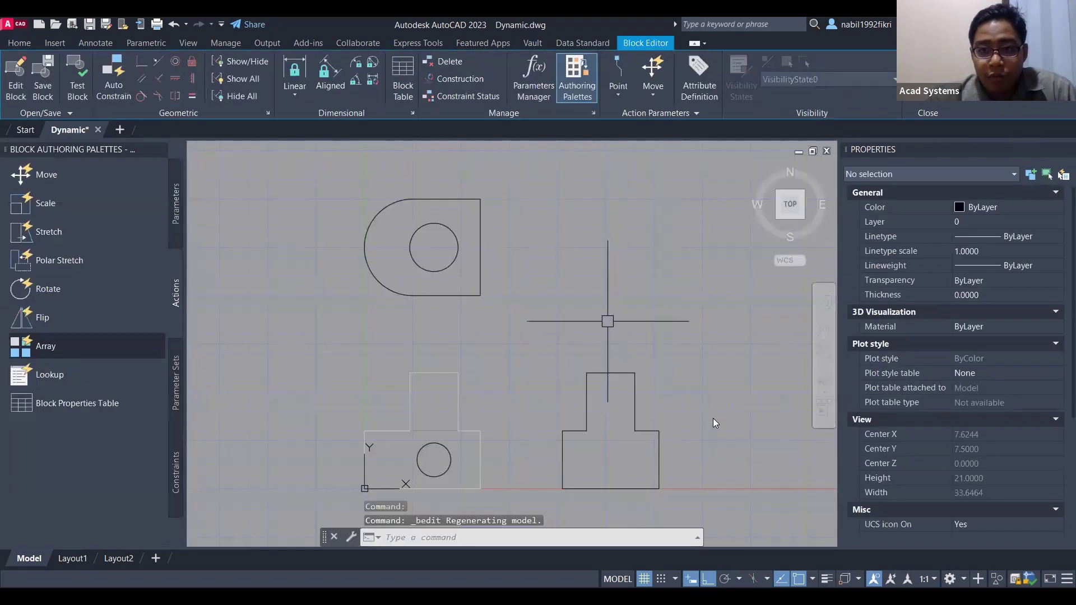
# Add a Visibility parameter to the block at the front view's lower-right corner
pyautogui.scroll(-2, 608, 320)
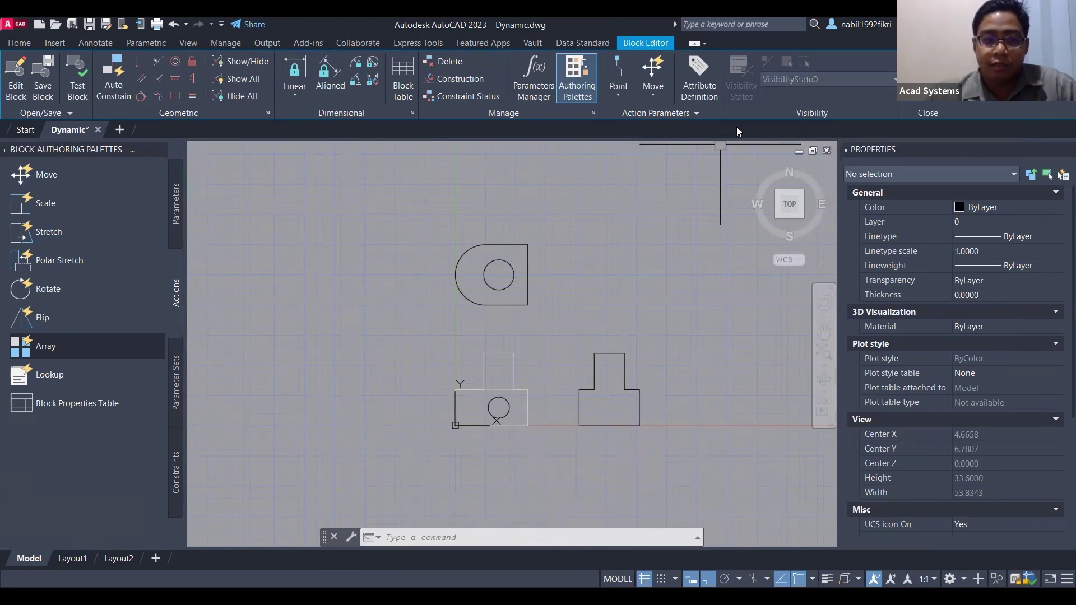
pyautogui.click(178, 223)
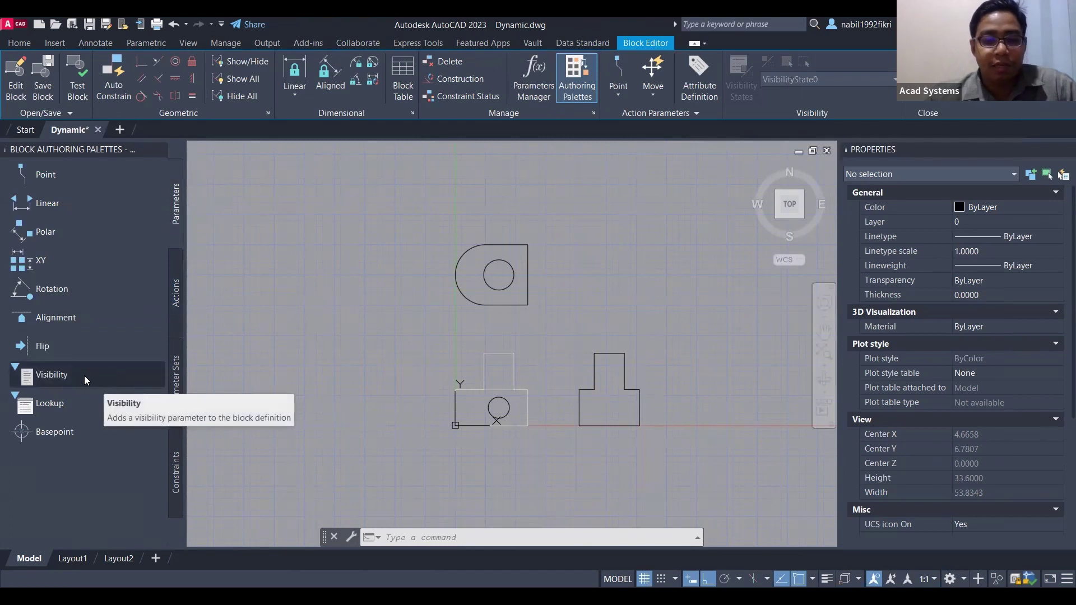
pyautogui.click(121, 372)
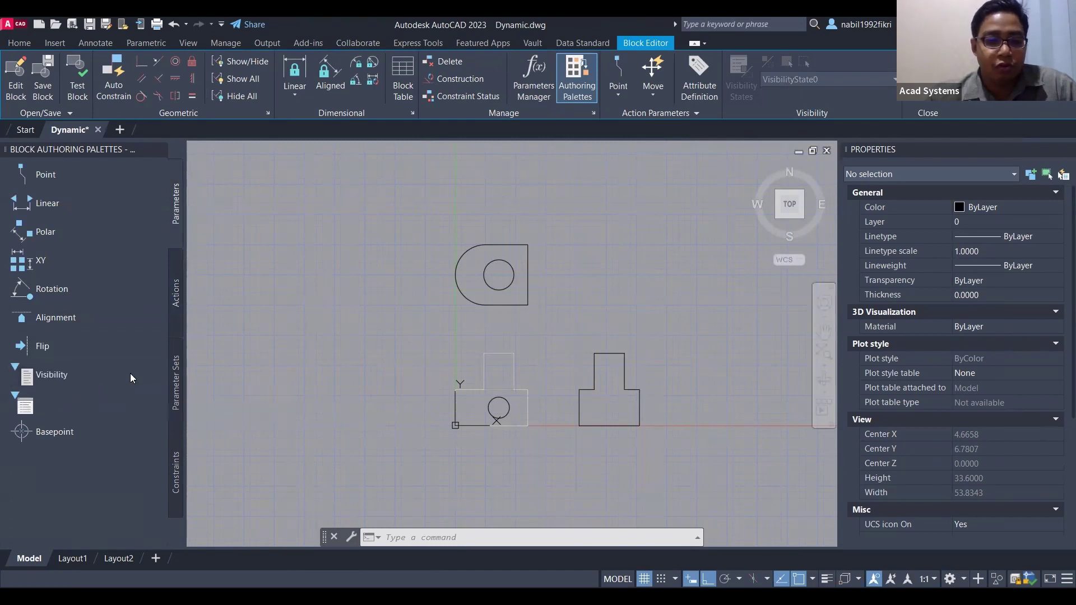
pyautogui.click(49, 375)
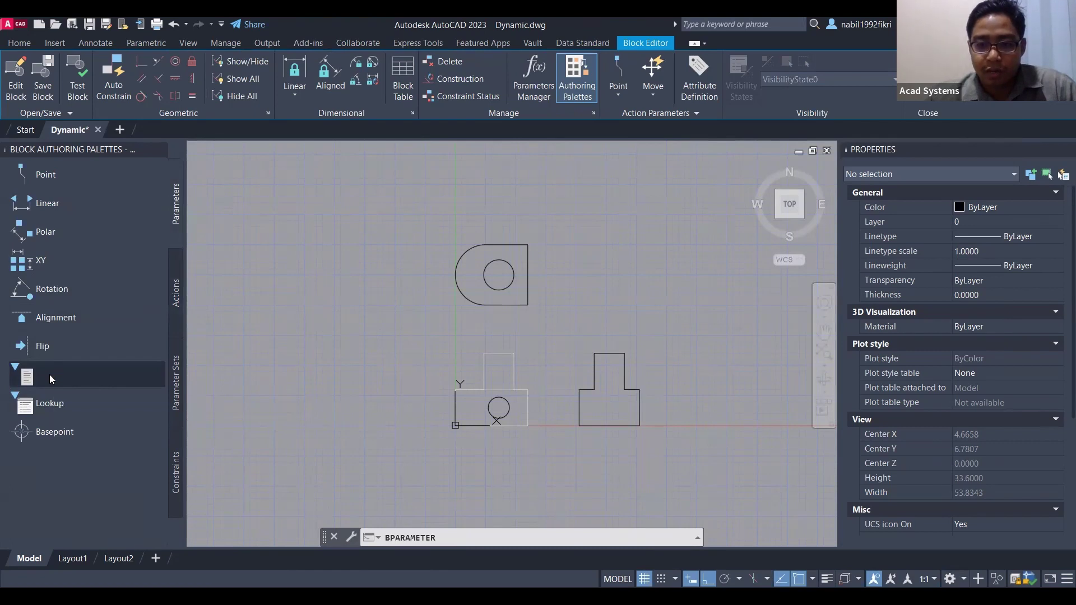
pyautogui.scroll(5, 509, 472)
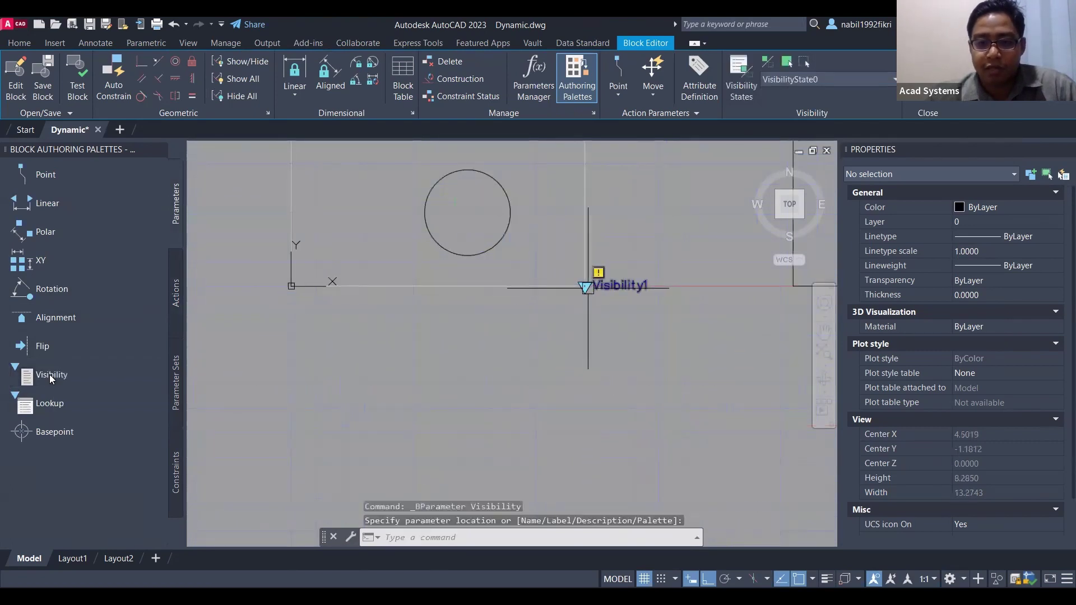
# Move the visibility parameter between the front and side views, to about X 7.12, Y -0.47, and deselect it
pyautogui.click(585, 286)
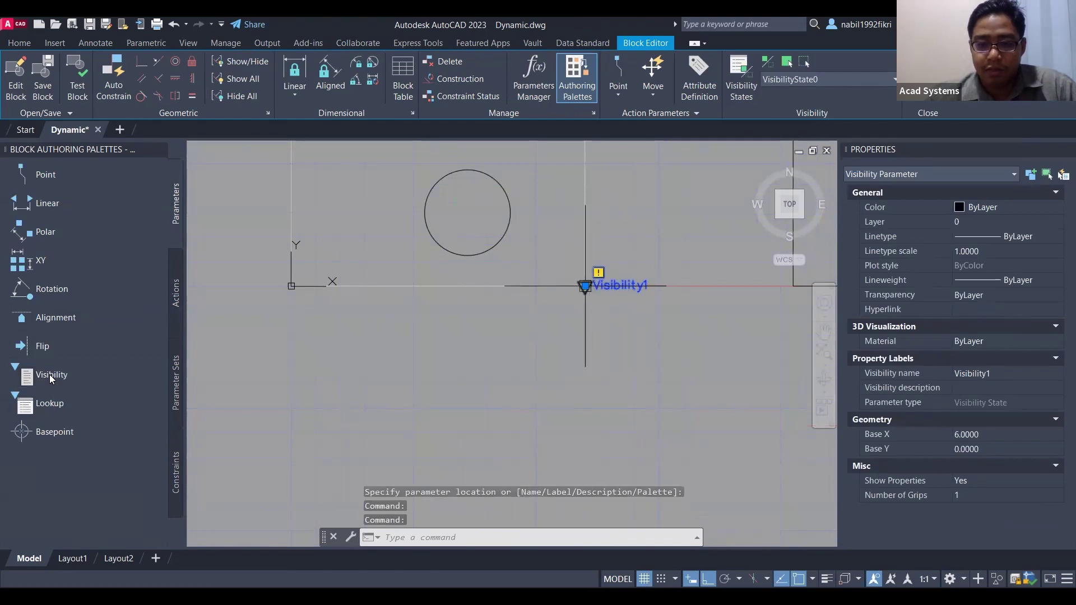
pyautogui.click(585, 286)
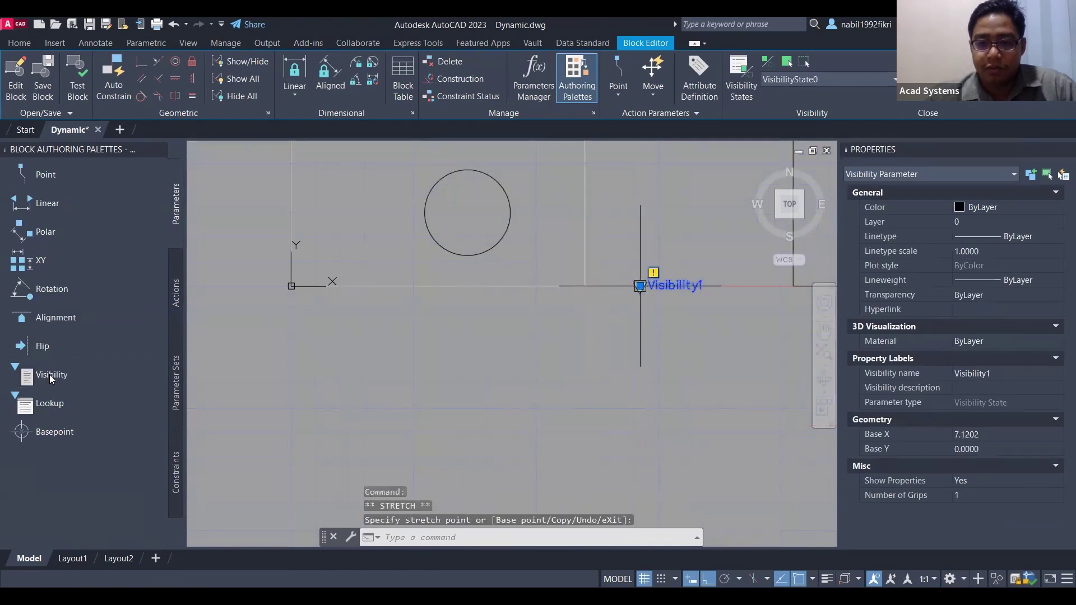
pyautogui.scroll(-3, 640, 286)
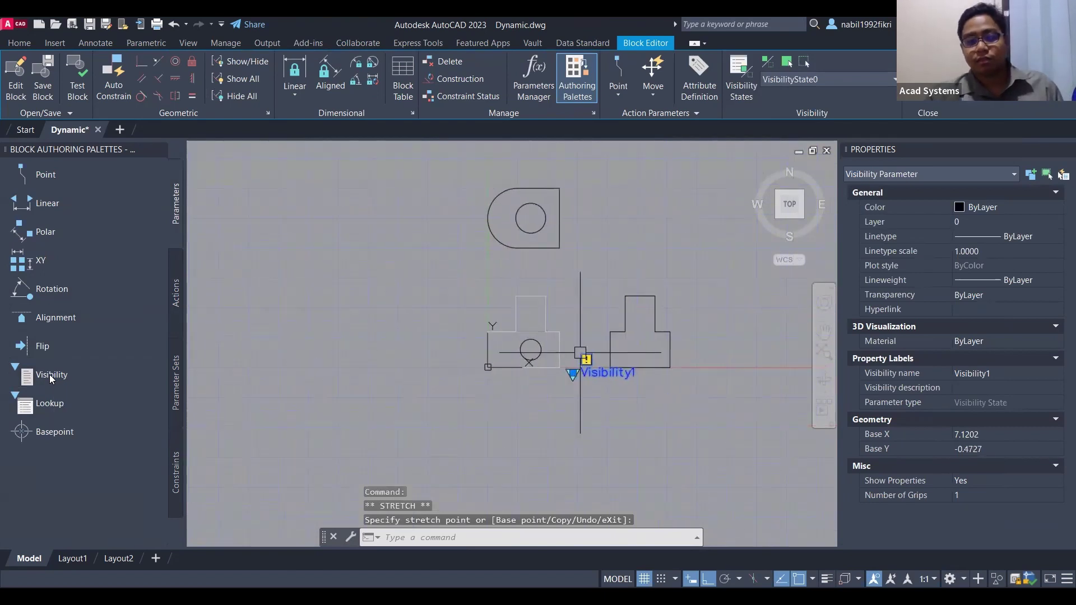
pyautogui.press('Escape')
pyautogui.press('Escape')
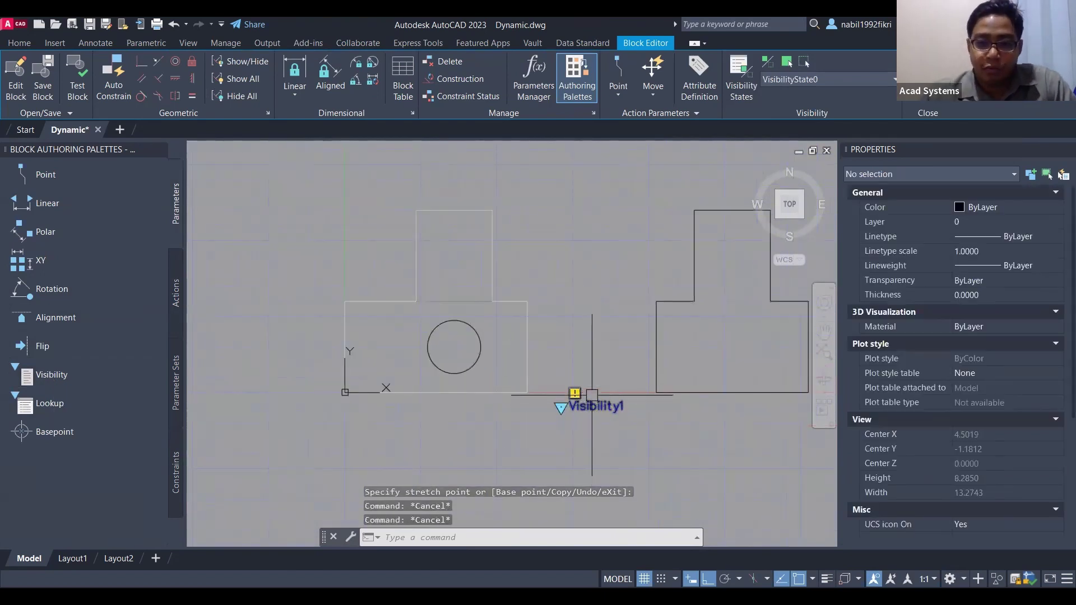
pyautogui.press('Escape')
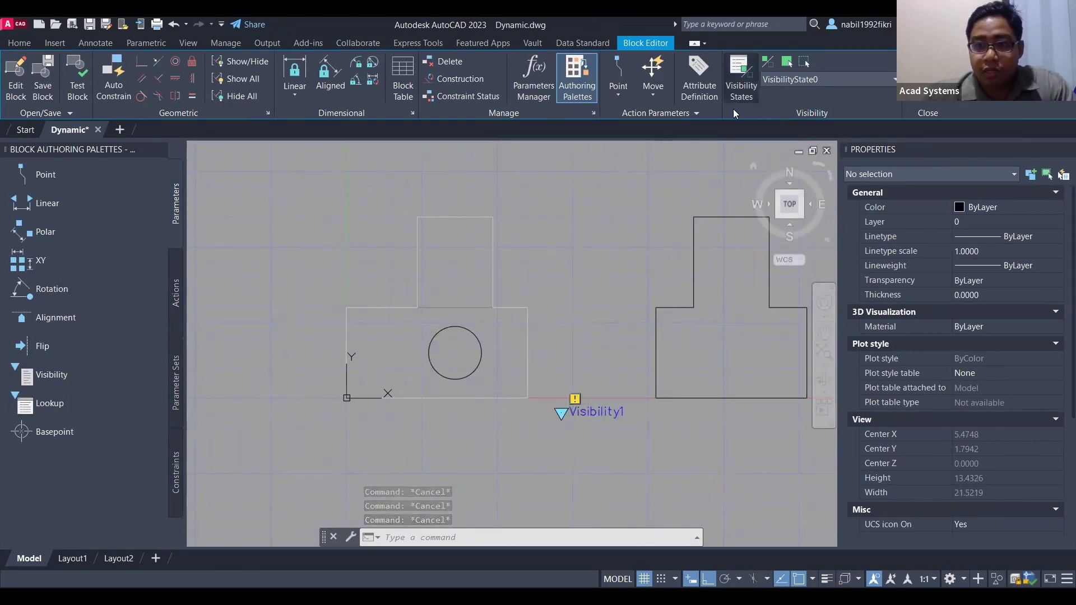
pyautogui.scroll(-2, 711, 176)
pyautogui.moveTo(679, 187); pyautogui.dragTo(607, 289, button='middle')
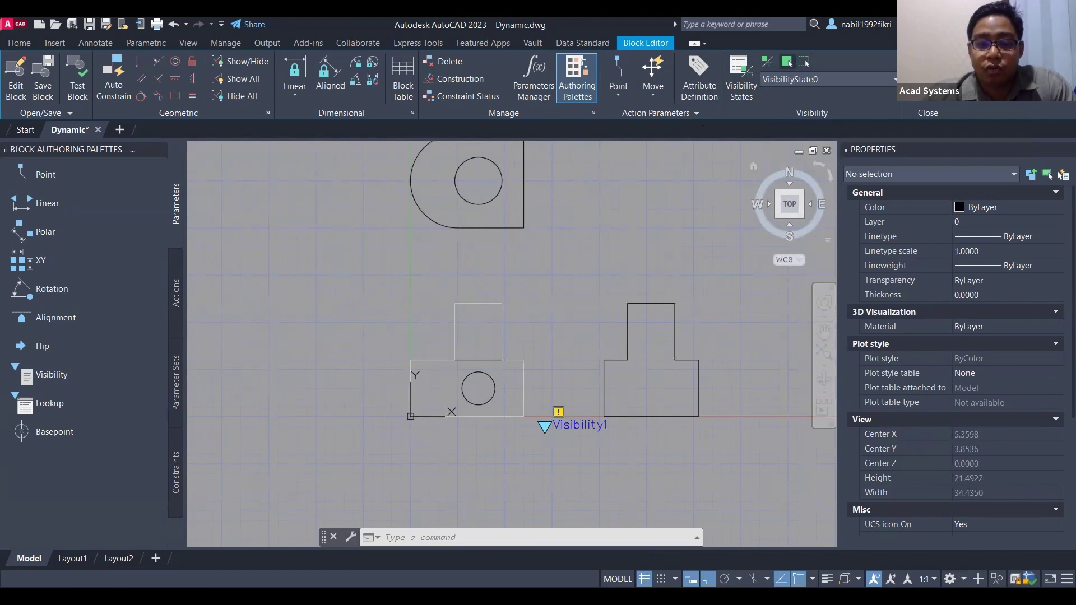
pyautogui.scroll(-3, 504, 336)
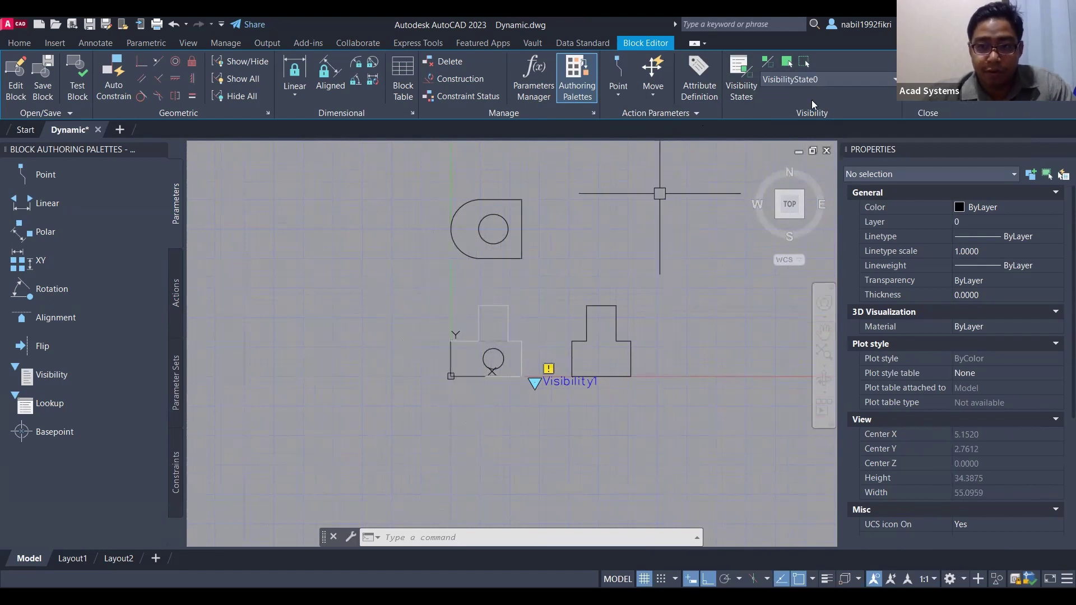
pyautogui.click(374, 185)
pyautogui.click(833, 414)
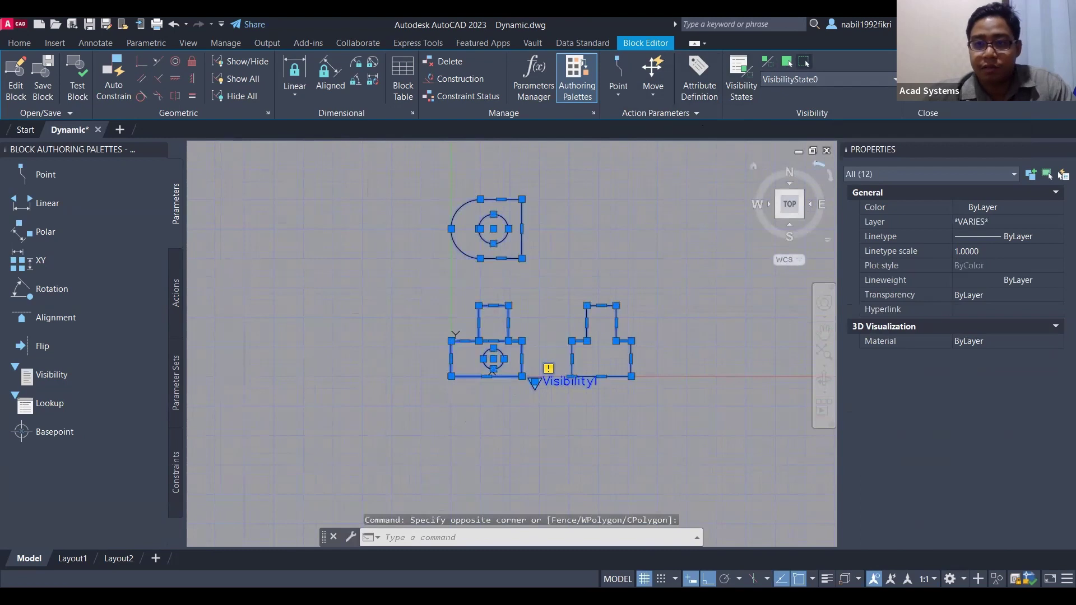
pyautogui.keyDown('shift'); pyautogui.click(565, 386); pyautogui.keyUp('shift')
pyautogui.hotkey('ctrl', 'c')
pyautogui.press('Escape')
pyautogui.press('Escape')
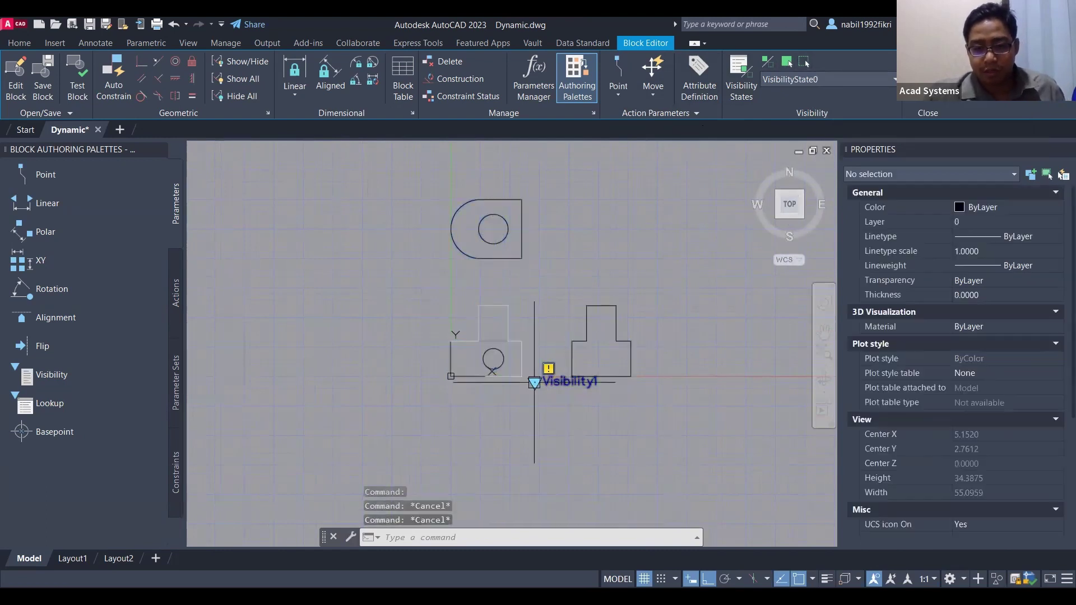
# Move the visibility parameter straight down, clear of the views' baseline, and deselect it
pyautogui.click(535, 382)
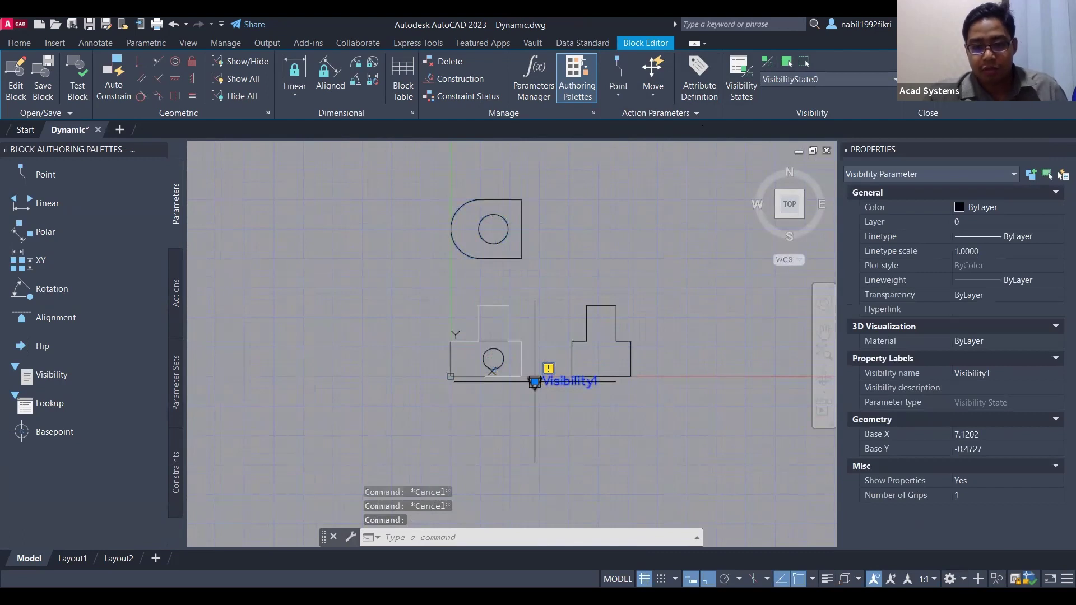
pyautogui.moveTo(535, 382); pyautogui.dragTo(535, 404)
pyautogui.press('Escape')
pyautogui.press('Escape')
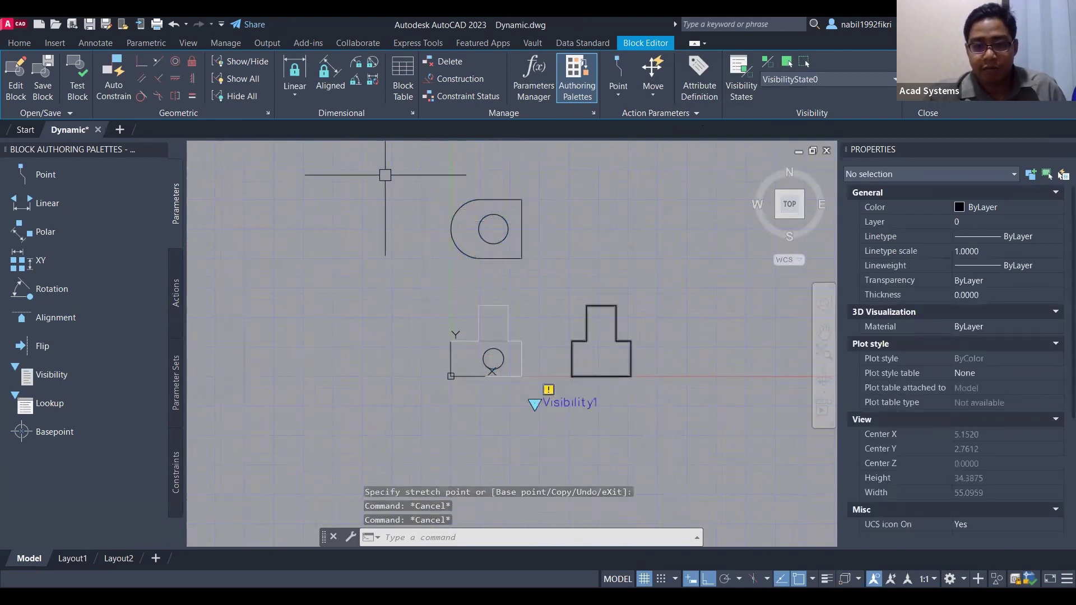
# Hide the top, front and side view geometry in the current visibility state, leaving out the visibility parameter
pyautogui.click(385, 175)
pyautogui.click(673, 387)
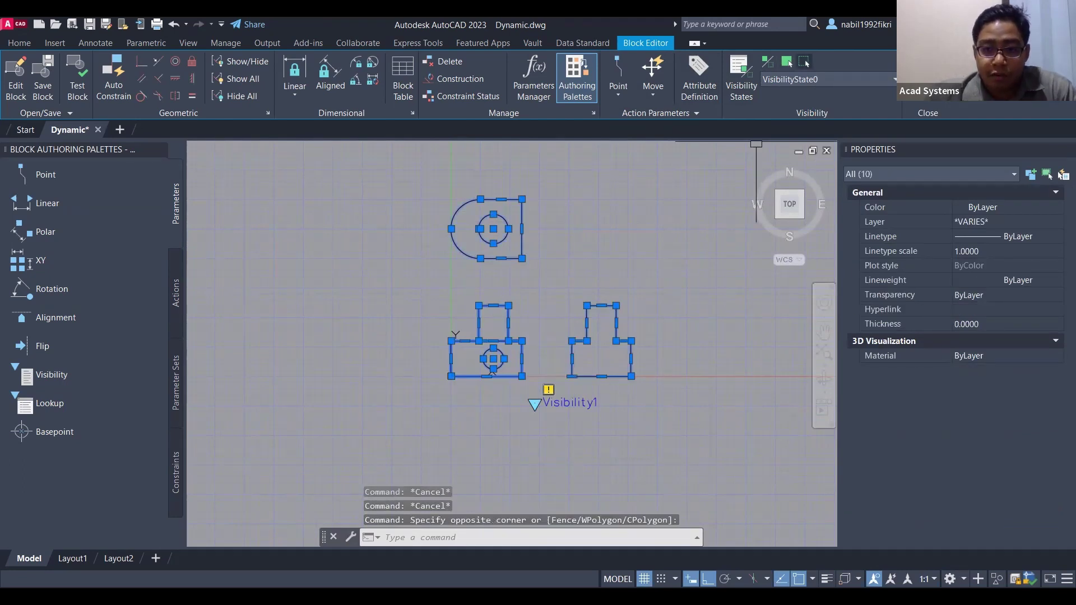
pyautogui.click(768, 62)
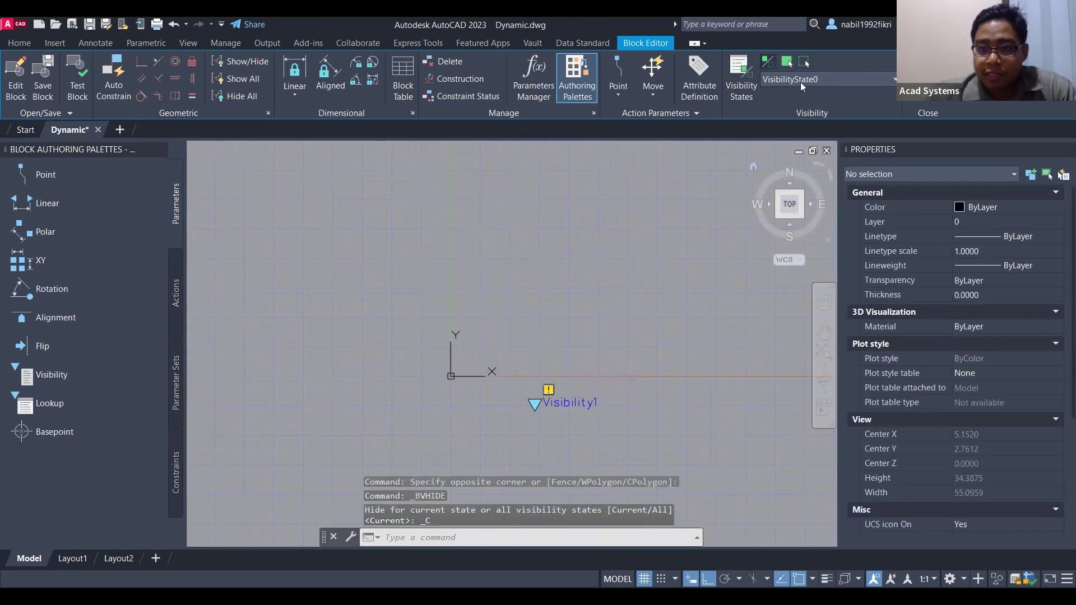
# Display the hidden geometry dimmed and make only the front view visible for the current state, VisibilityState0
pyautogui.click(768, 62)
pyautogui.scroll(2, 513, 320)
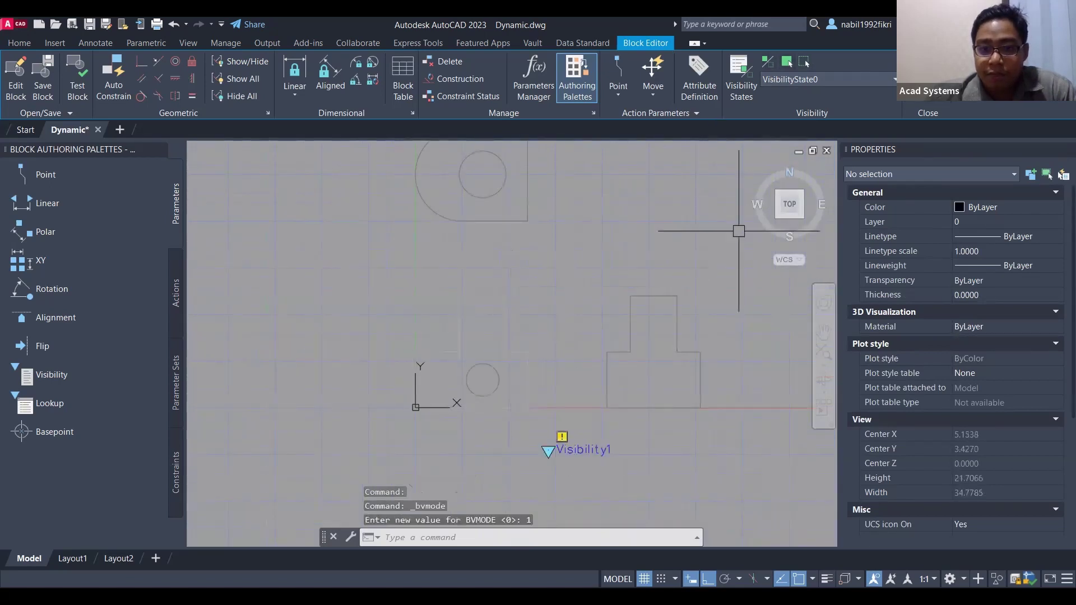
pyautogui.click(380, 252)
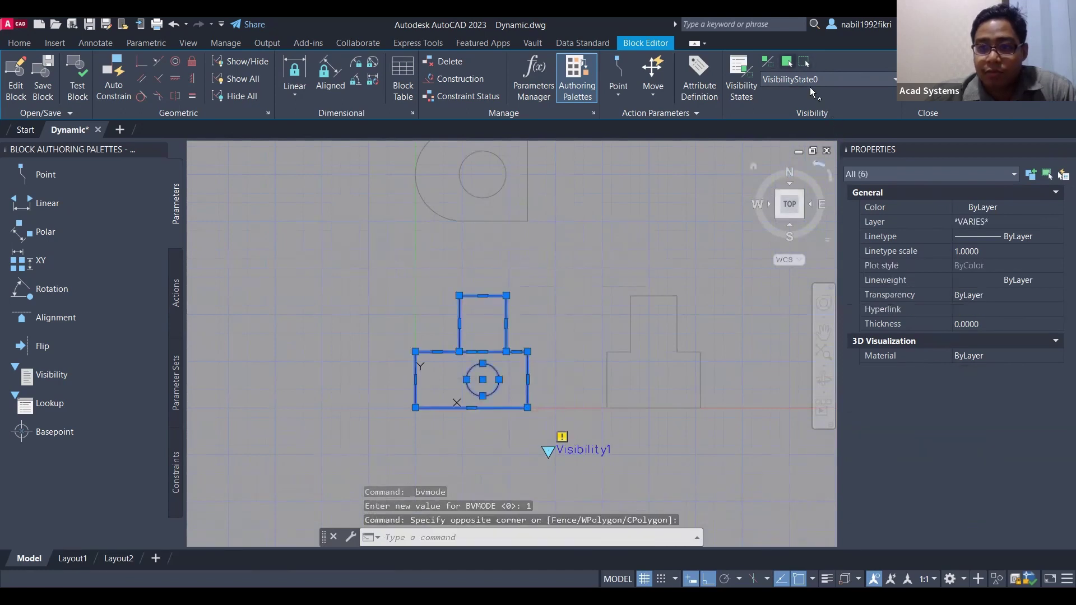
pyautogui.click(787, 61)
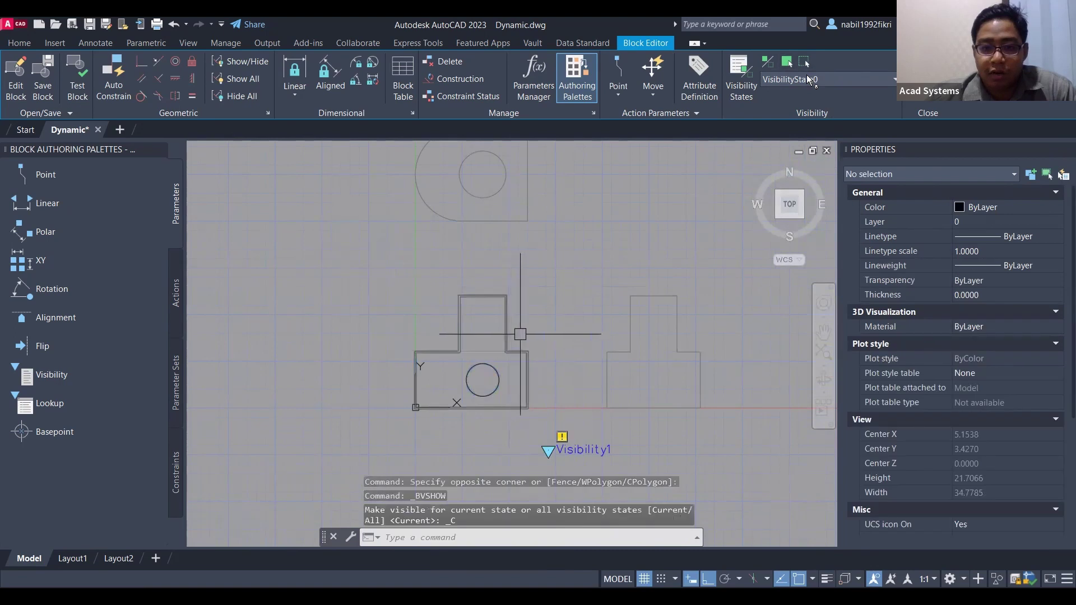
# Assign all the front view geometry to layer 0 and deselect it
pyautogui.click(326, 252)
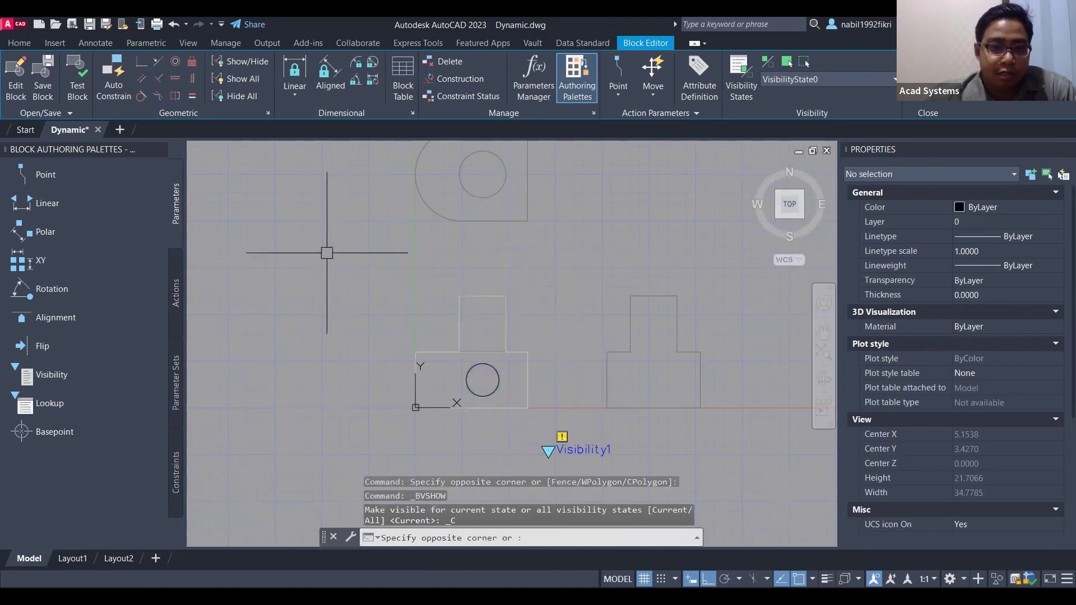
pyautogui.click(19, 43)
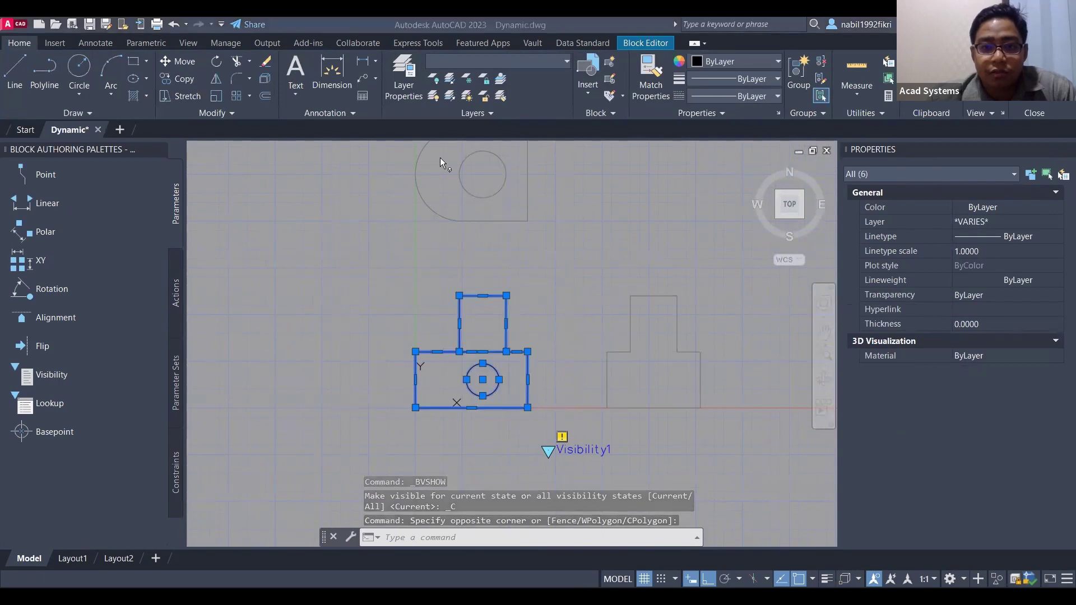
pyautogui.click(568, 61)
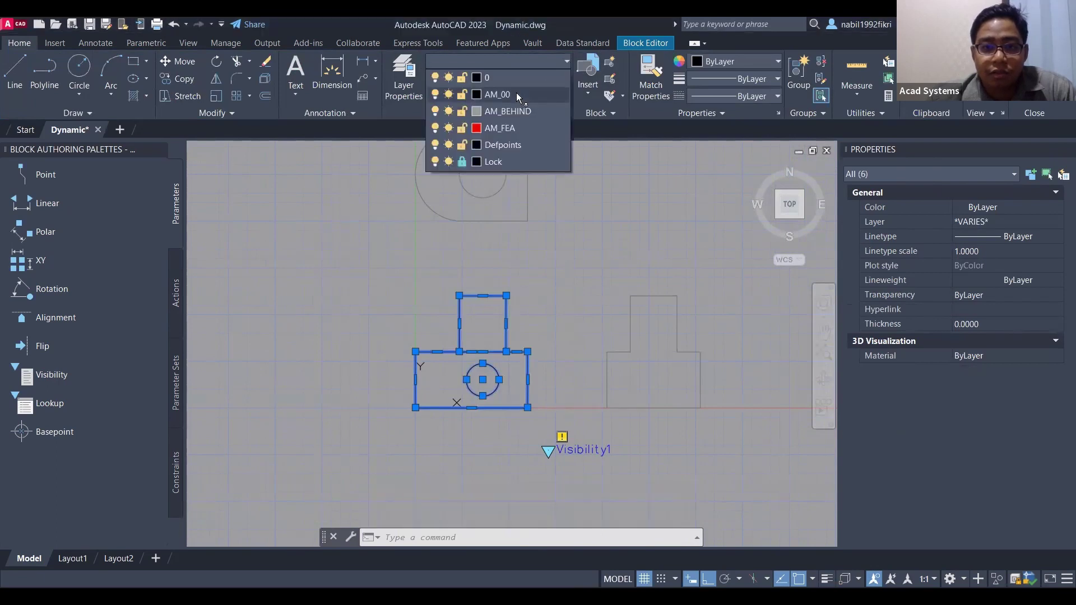
pyautogui.click(505, 80)
pyautogui.click(608, 202)
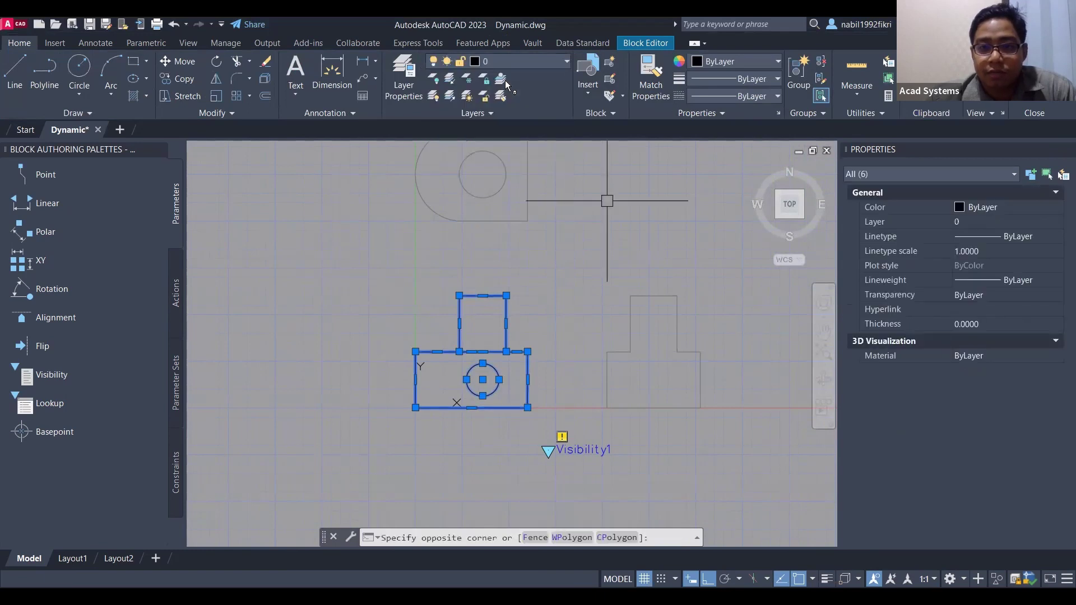
pyautogui.press('Escape')
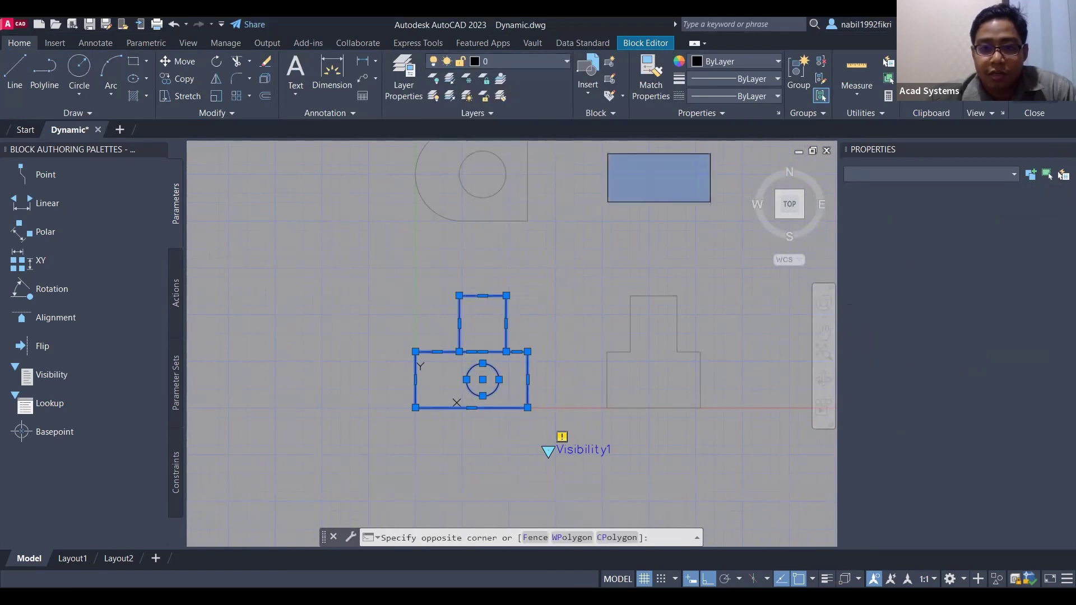
pyautogui.click(647, 196)
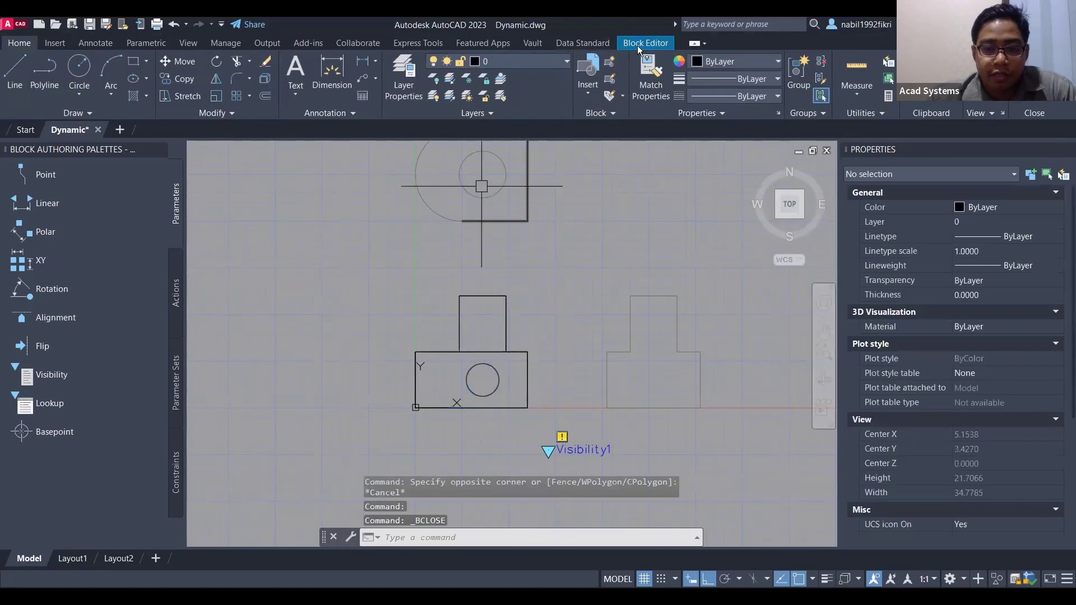
# Return to the block editing tools, turn off the dimmed display of hidden geometry and open the list of visibility states
pyautogui.click(646, 43)
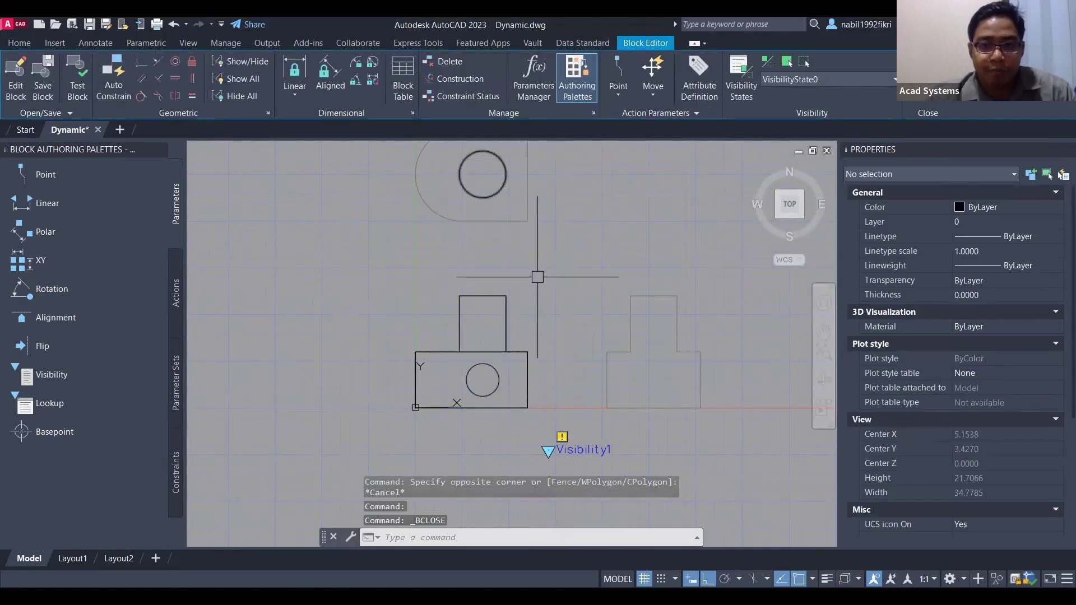
pyautogui.press('Escape')
pyautogui.press('Escape')
pyautogui.press('Escape')
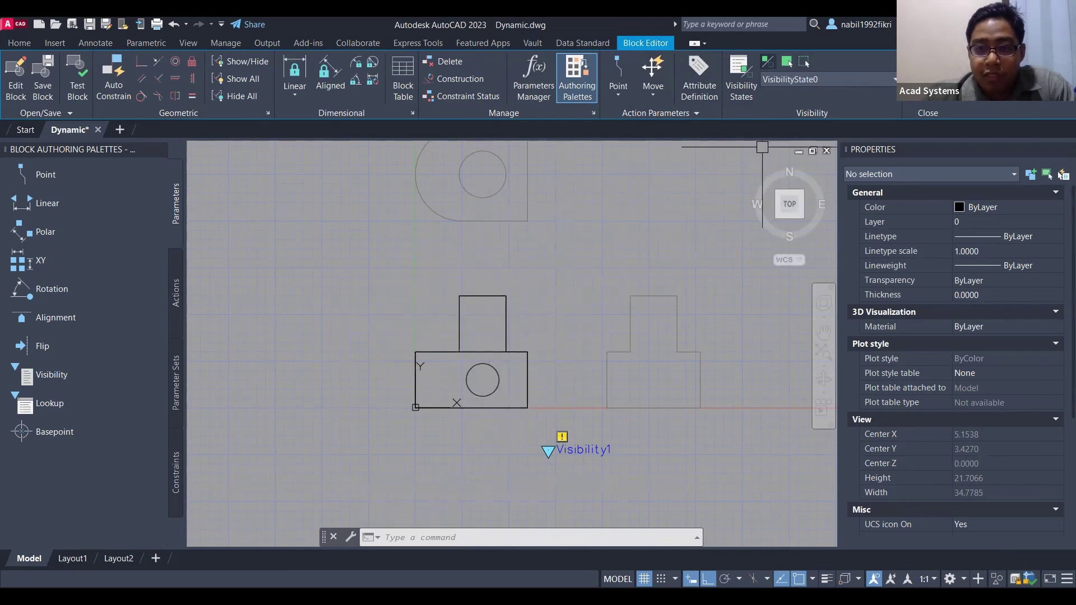
pyautogui.click(768, 62)
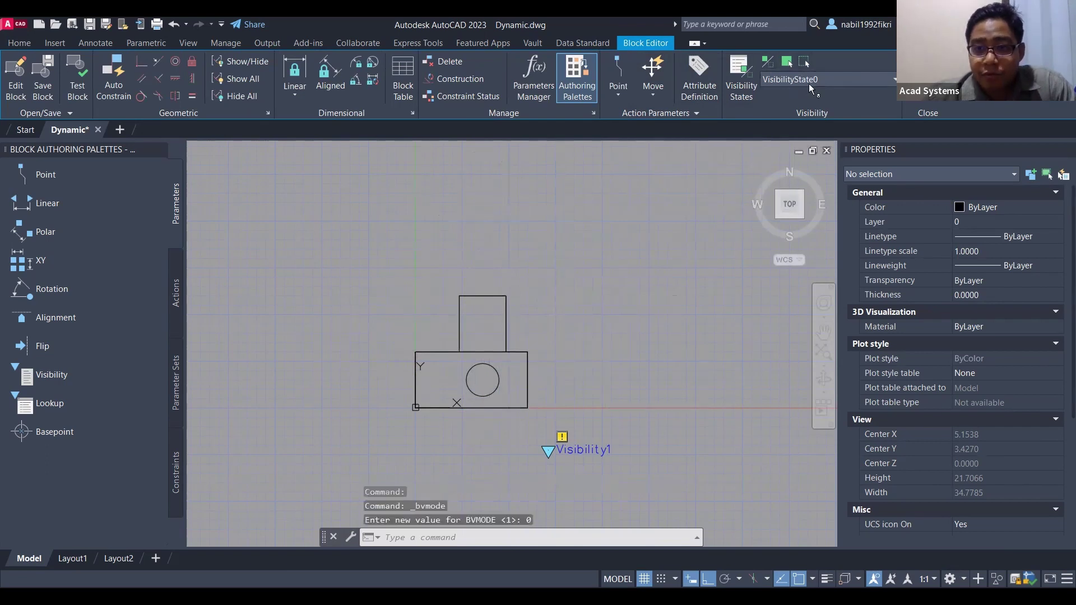
pyautogui.click(809, 83)
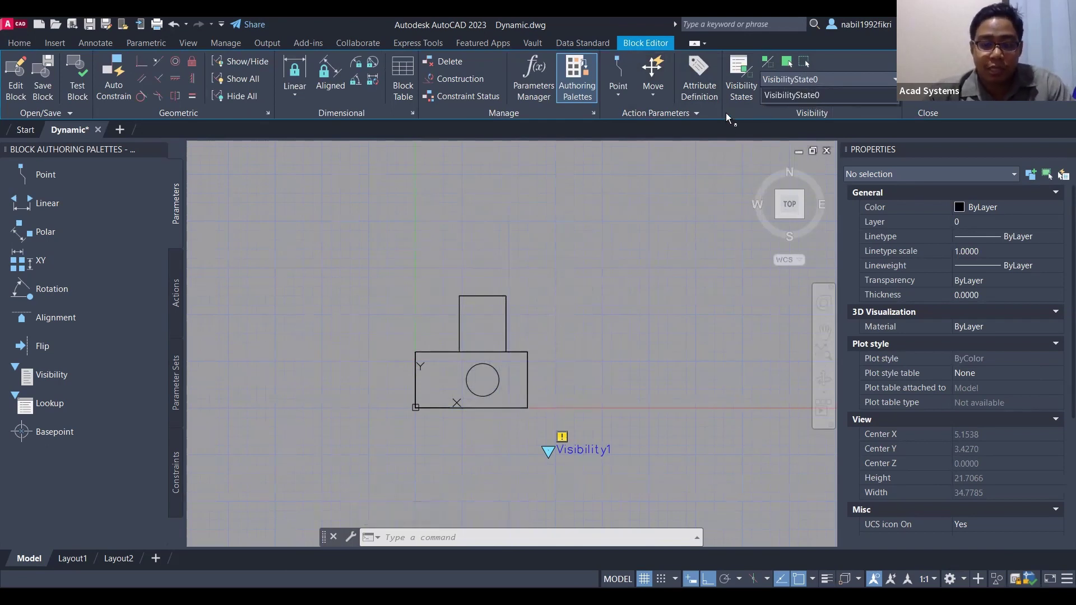
# Rename the current visibility state to "Front view" and accept the change
pyautogui.click(742, 85)
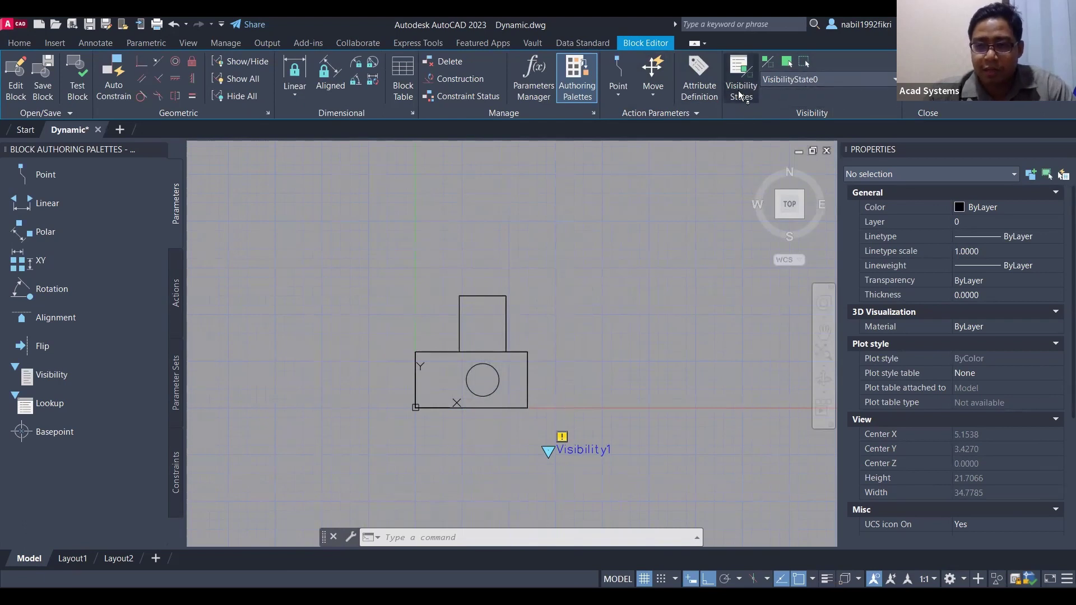
pyautogui.click(742, 93)
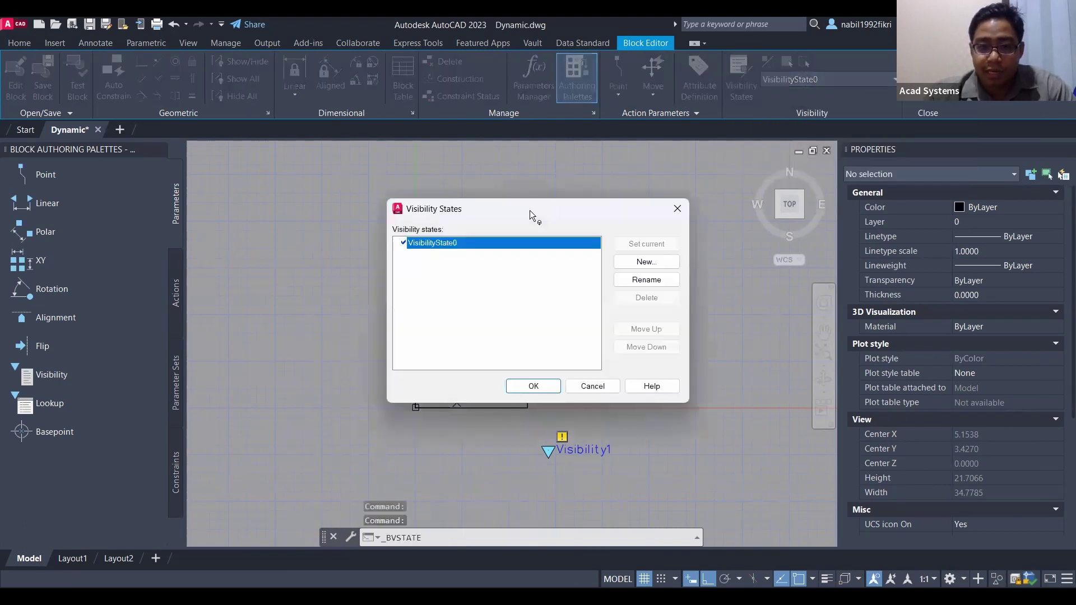
pyautogui.moveTo(530, 210); pyautogui.dragTo(717, 236)
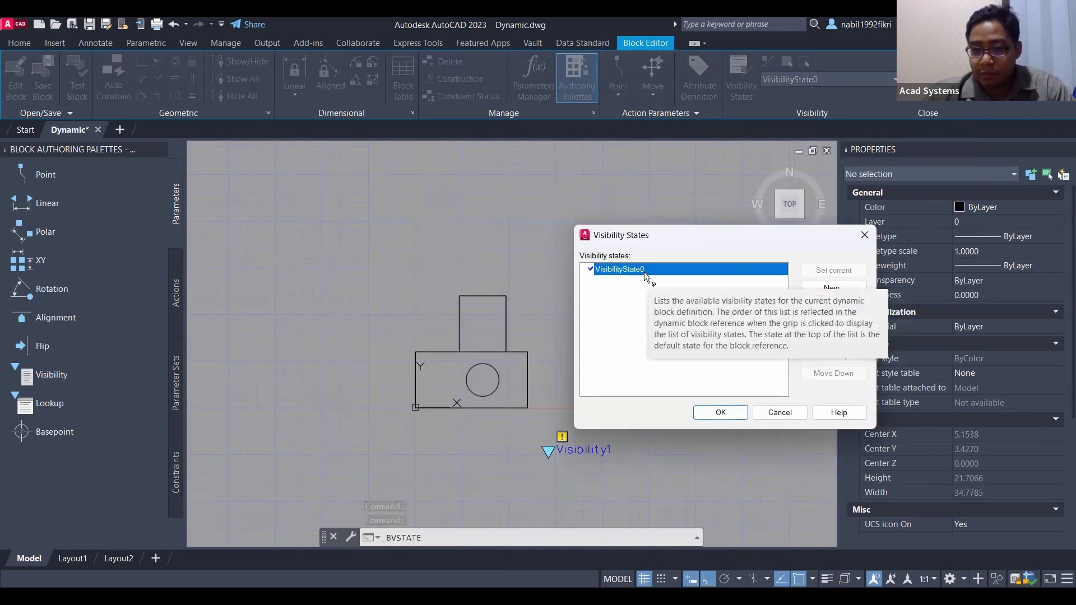
pyautogui.click(808, 306)
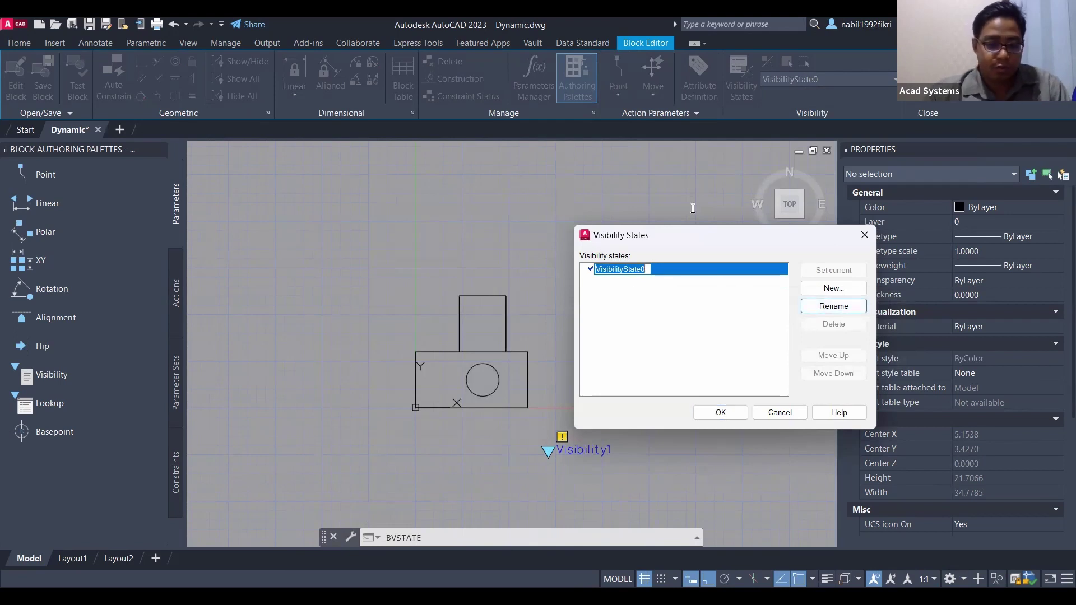
pyautogui.write('Front')
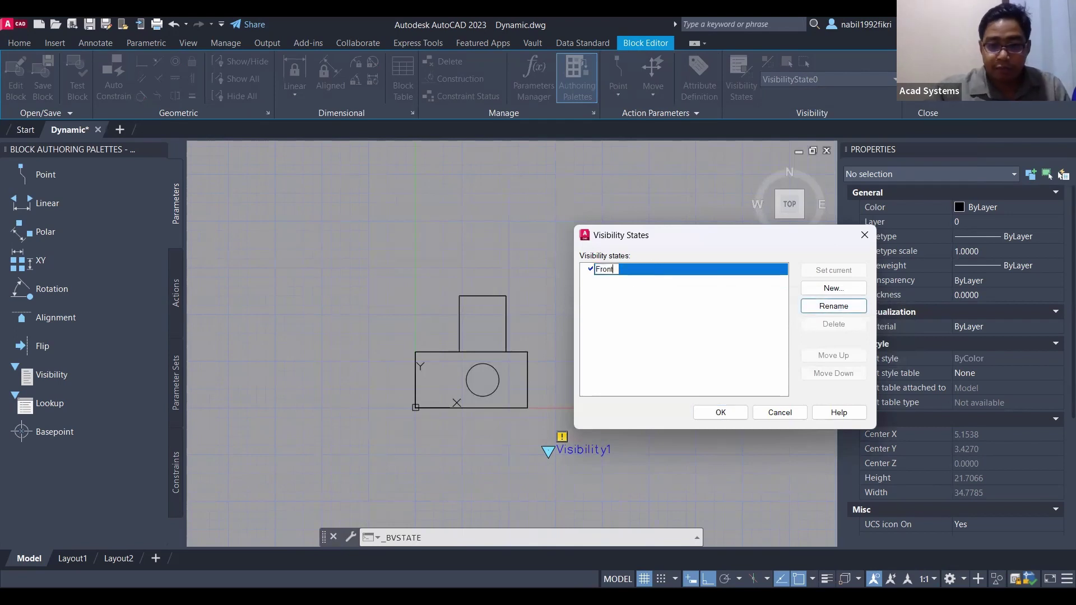
pyautogui.write(' vi')
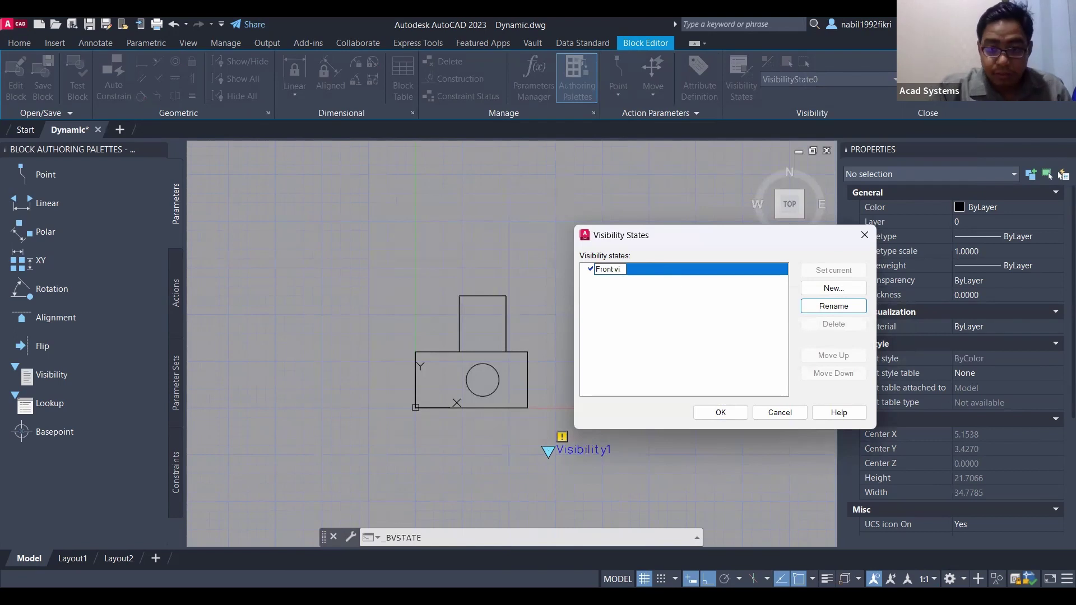
pyautogui.write('ew')
pyautogui.click(711, 355)
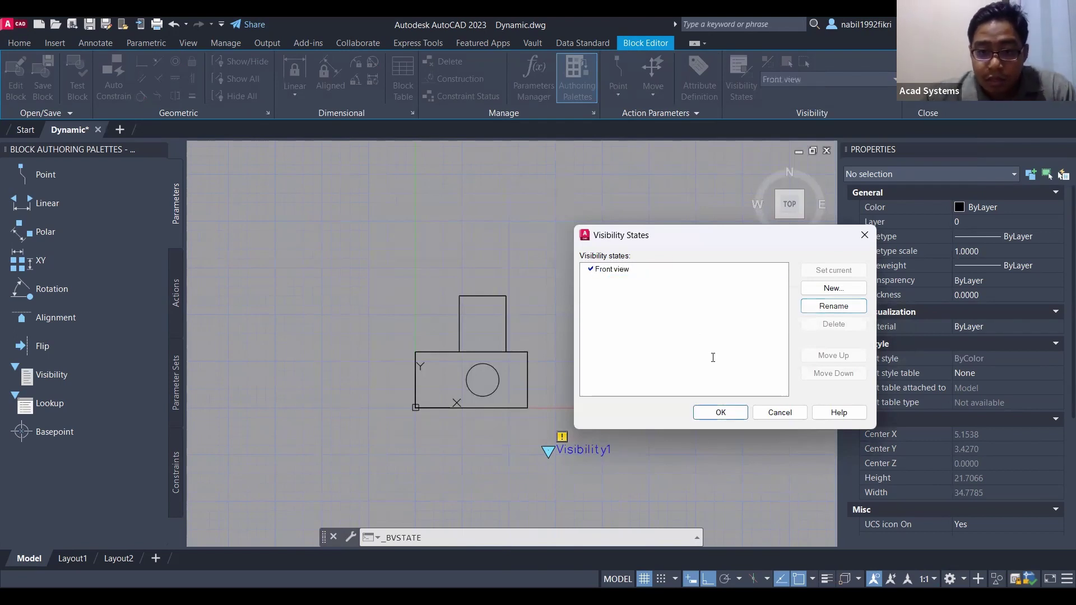
pyautogui.click(720, 413)
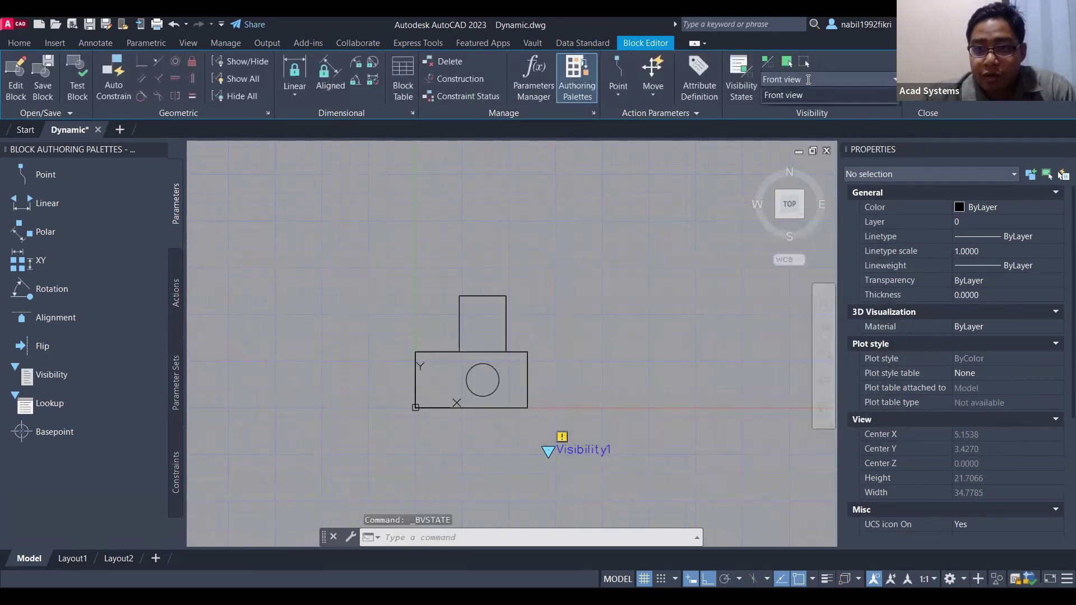
# Create a new visibility state named "Top View" that leaves the visibility of existing objects unchanged
pyautogui.click(741, 79)
pyautogui.click(720, 246)
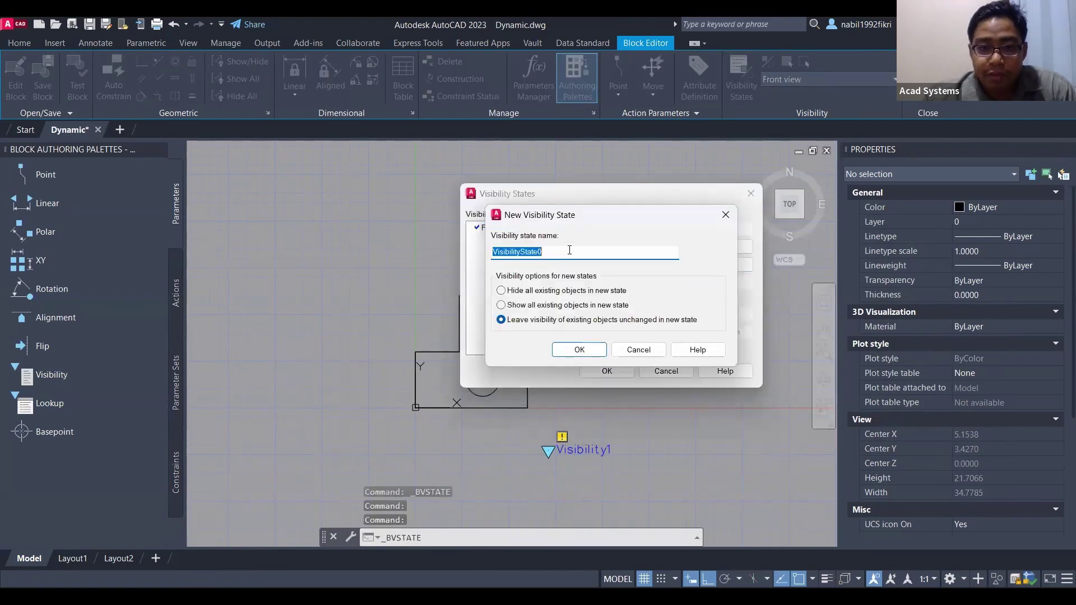
pyautogui.write('Top')
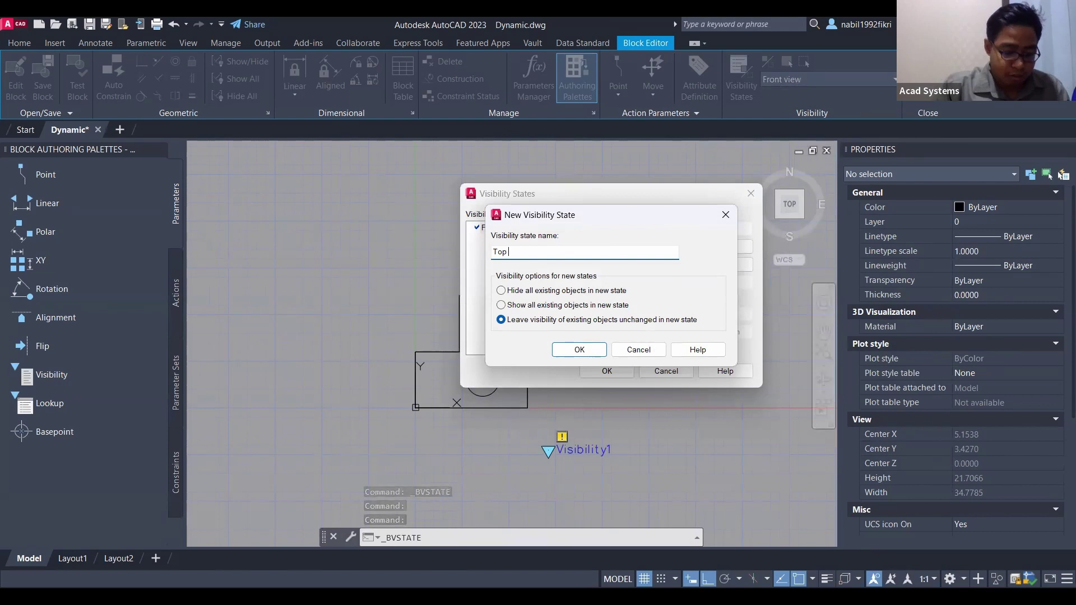
pyautogui.write(' Vi')
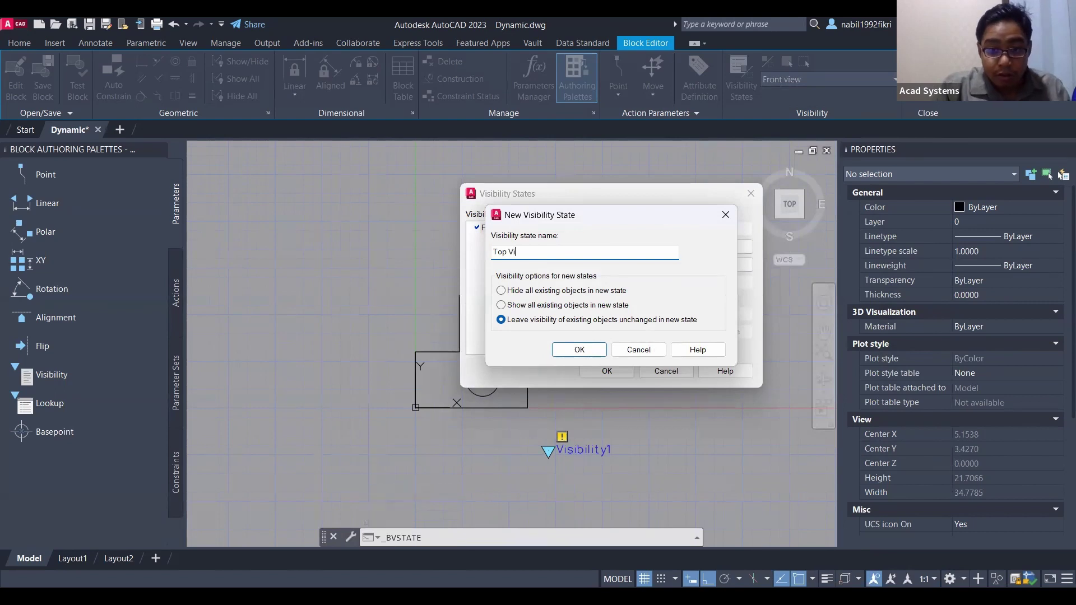
pyautogui.write('ew')
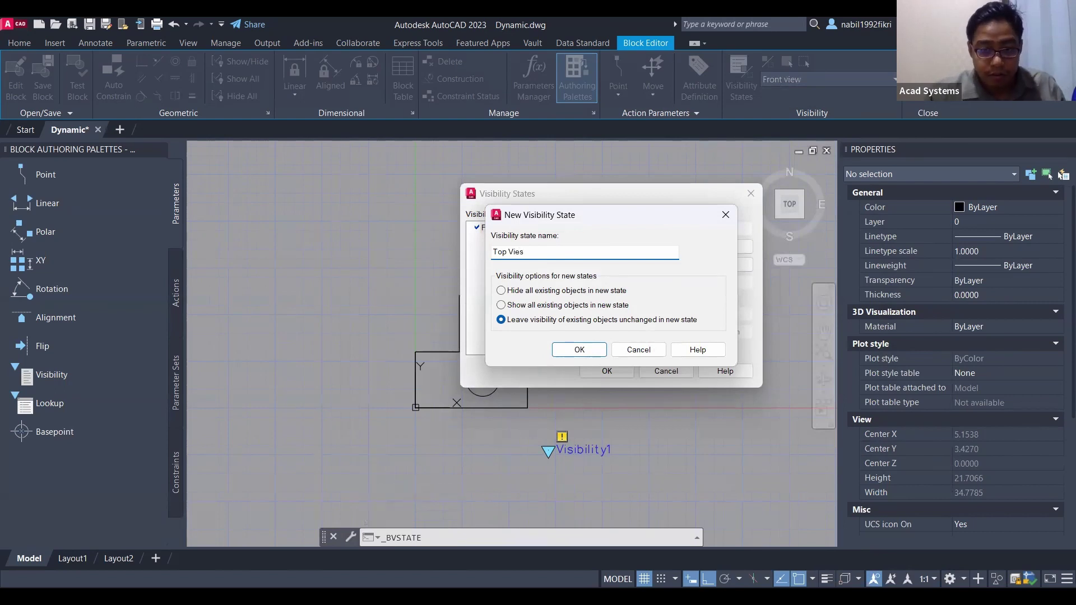
pyautogui.click(583, 351)
pyautogui.click(619, 374)
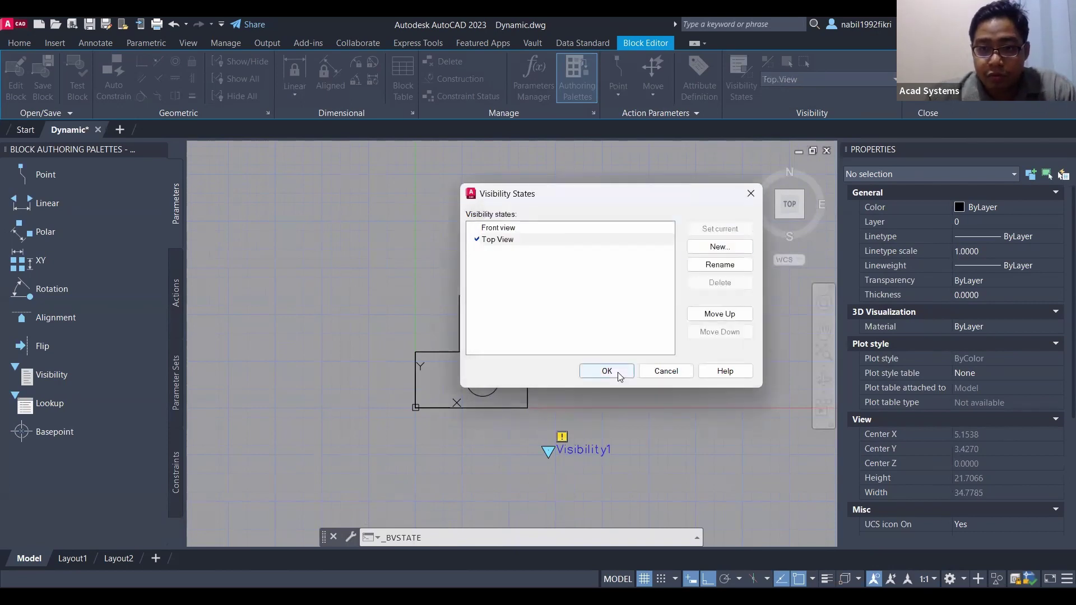
# Display the hidden geometry dimmed and hide the front view geometry in the current Top View state
pyautogui.scroll(-2, 729, 191)
pyautogui.moveTo(658, 180); pyautogui.dragTo(550, 223, button='middle')
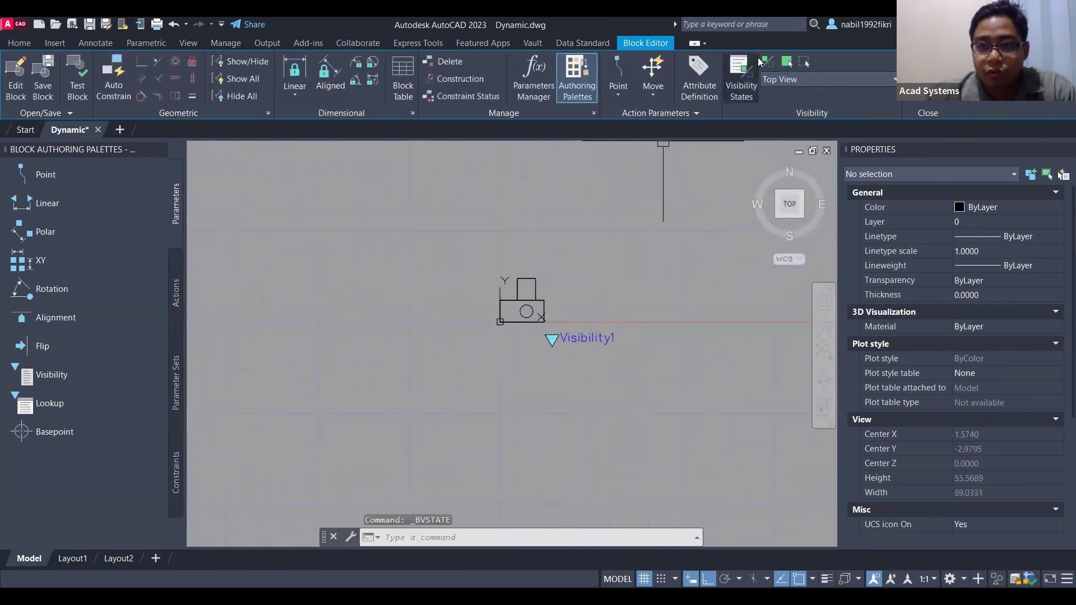
pyautogui.click(766, 61)
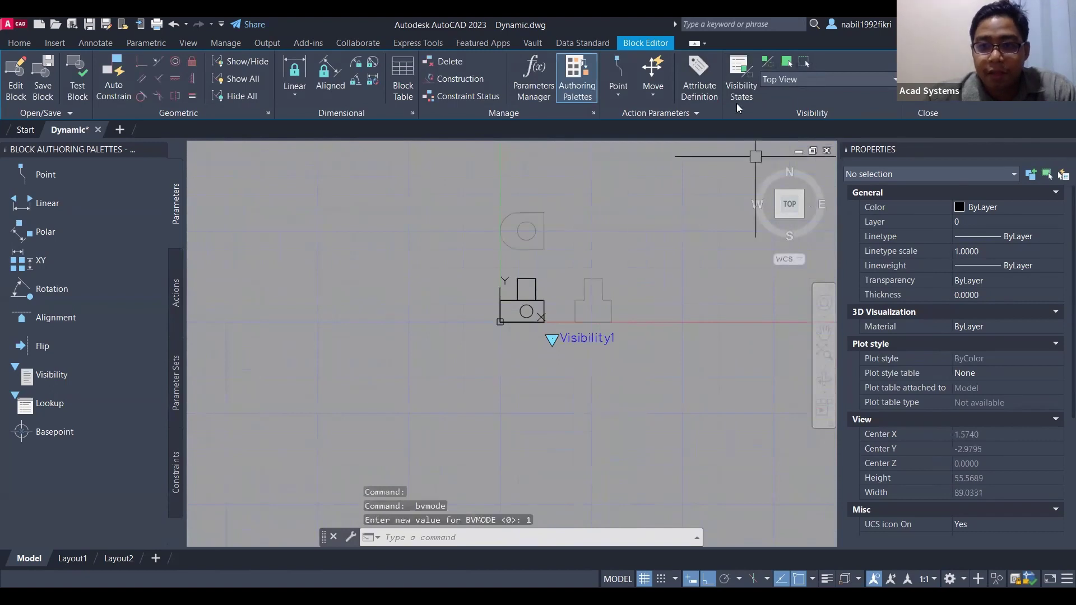
pyautogui.click(469, 214)
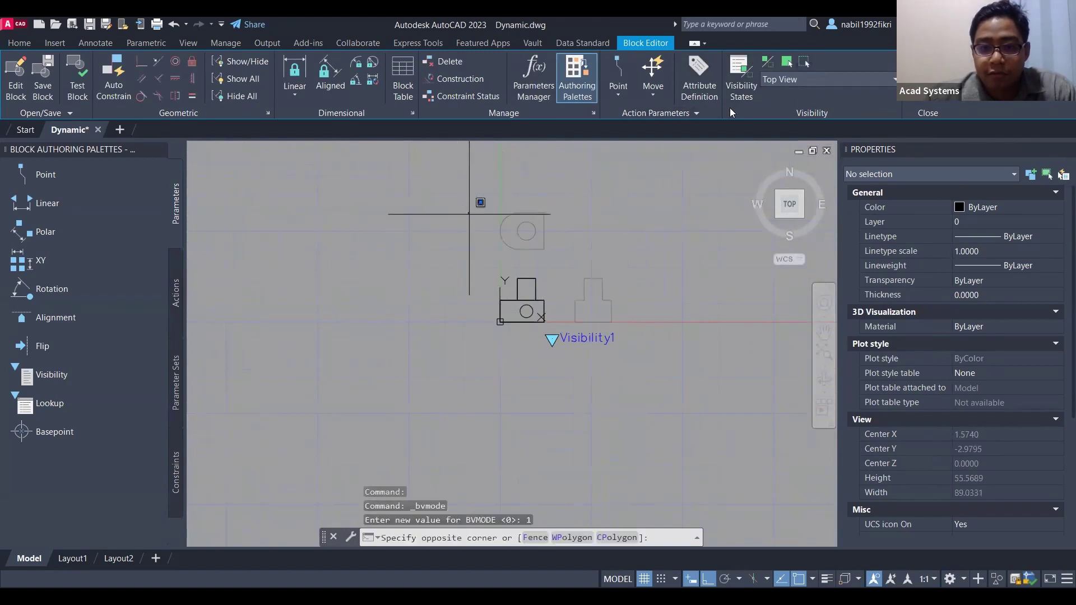
pyautogui.click(804, 62)
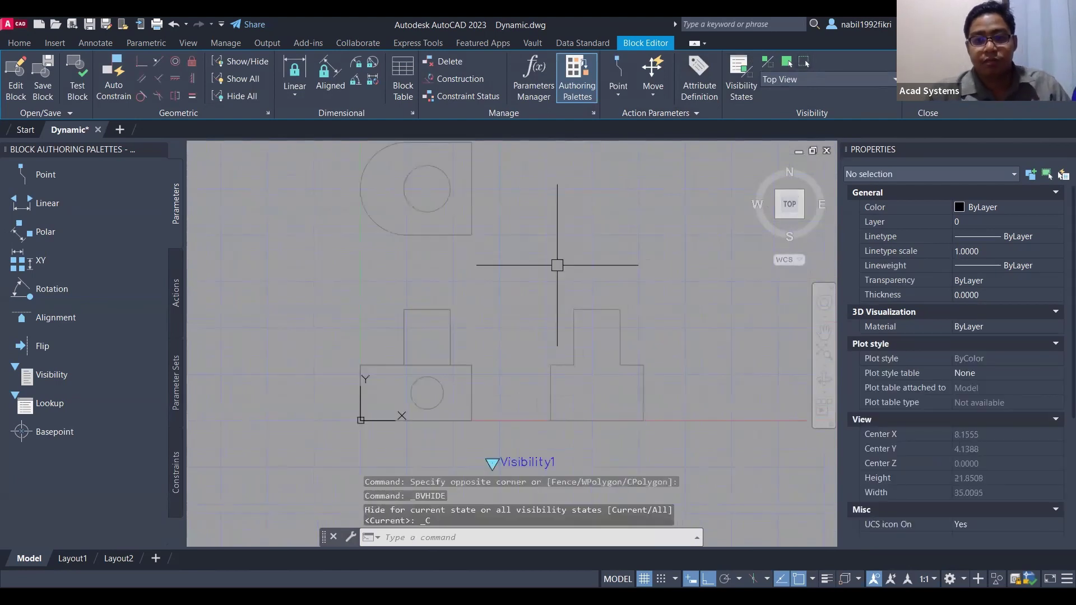
pyautogui.press('Escape')
pyautogui.press('Escape')
# Make the top view geometry visible for the Top View state and move its lower right corner onto the front view's lower right corner
pyautogui.scroll(-3, 583, 325)
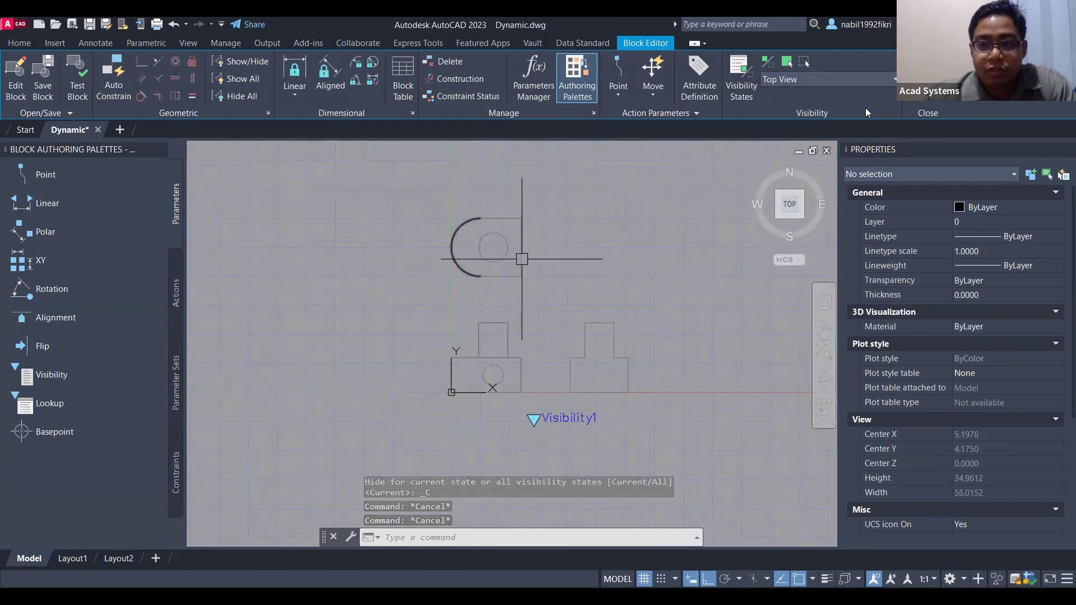
pyautogui.click(787, 66)
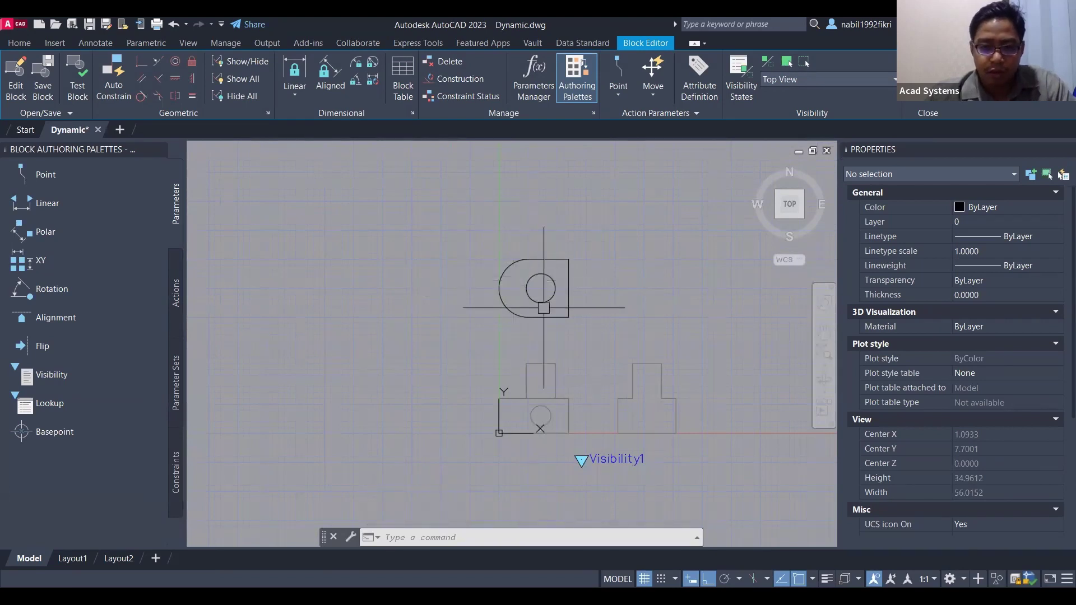
pyautogui.click(543, 283)
pyautogui.click(572, 335)
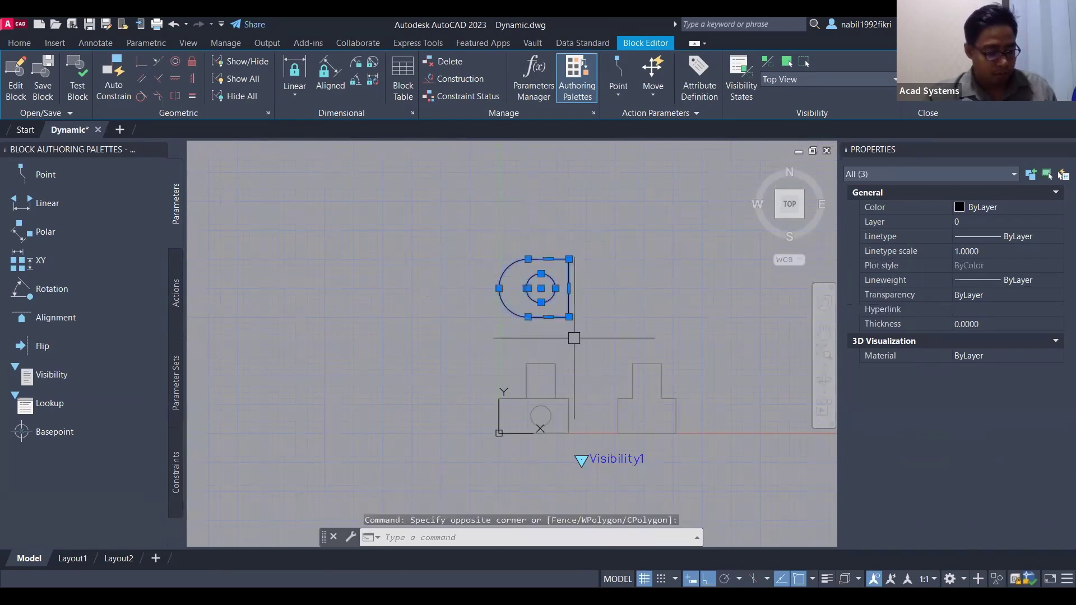
pyautogui.write('M')
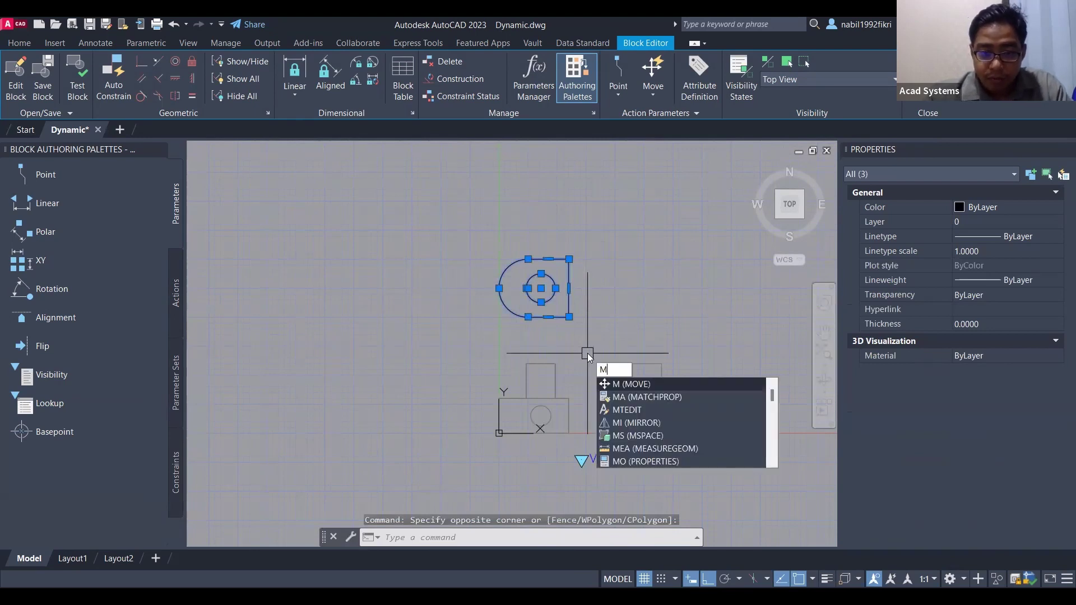
pyautogui.press('Return')
pyautogui.click(569, 317)
pyautogui.click(569, 433)
pyautogui.scroll(2, 630, 384)
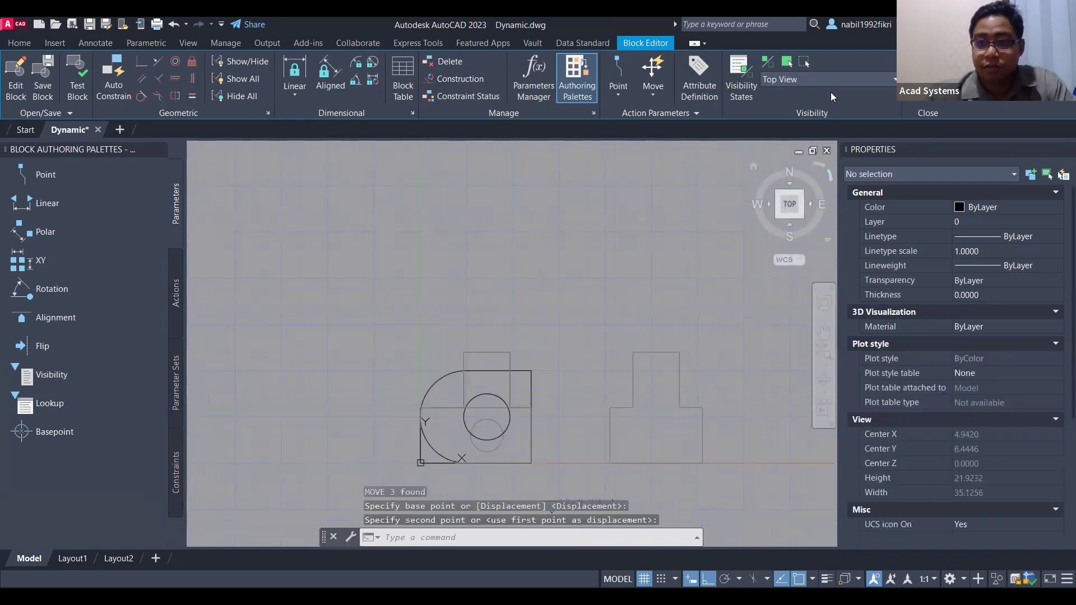
# Switch to the Front view state and create a new state named "Side View" that leaves existing object visibility unchanged
pyautogui.click(820, 82)
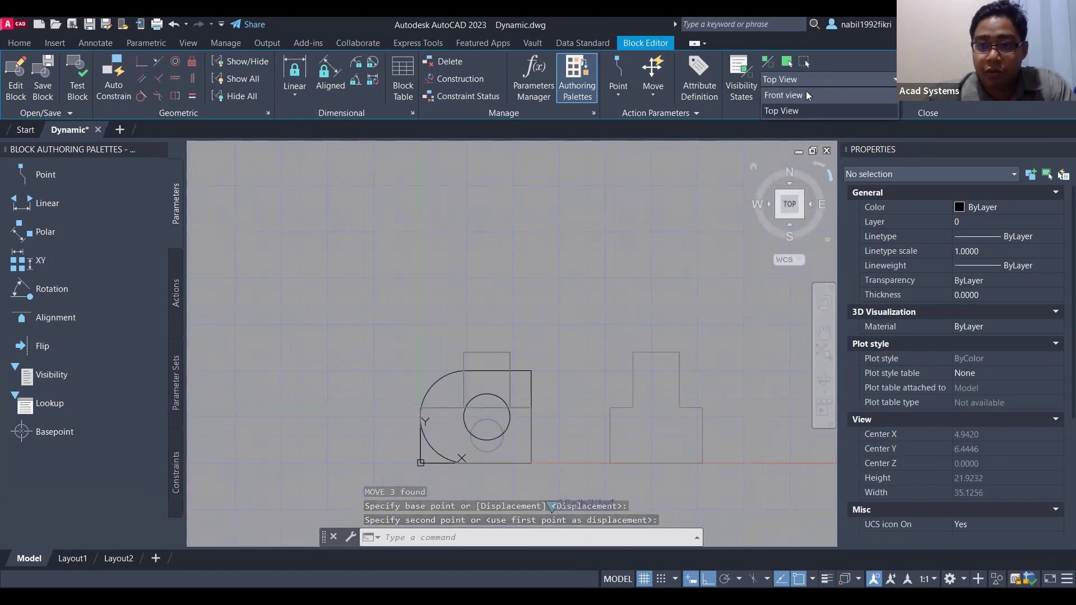
pyautogui.click(806, 93)
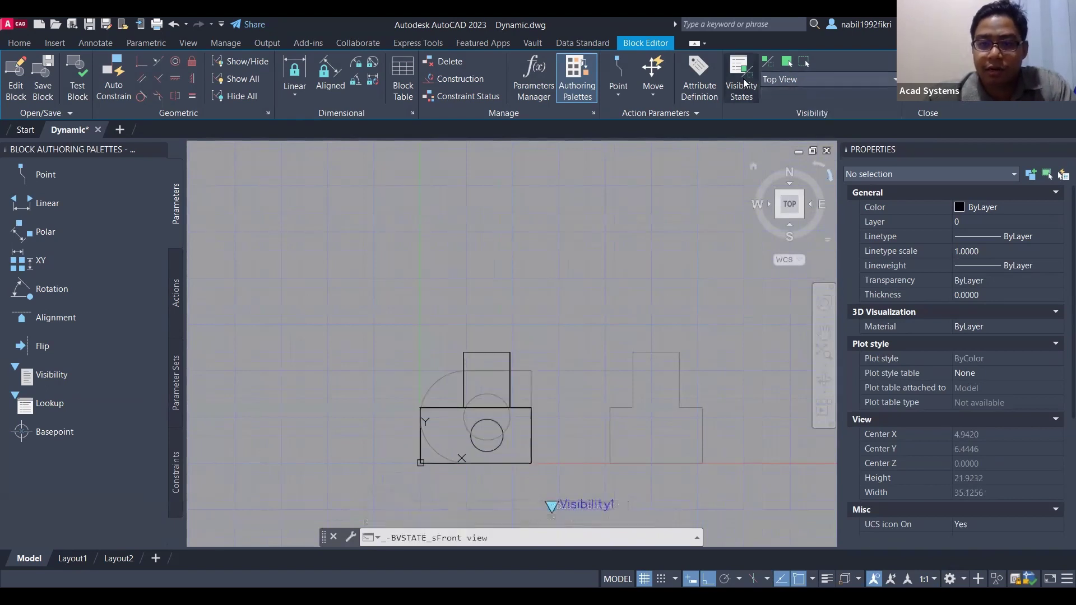
pyautogui.click(743, 78)
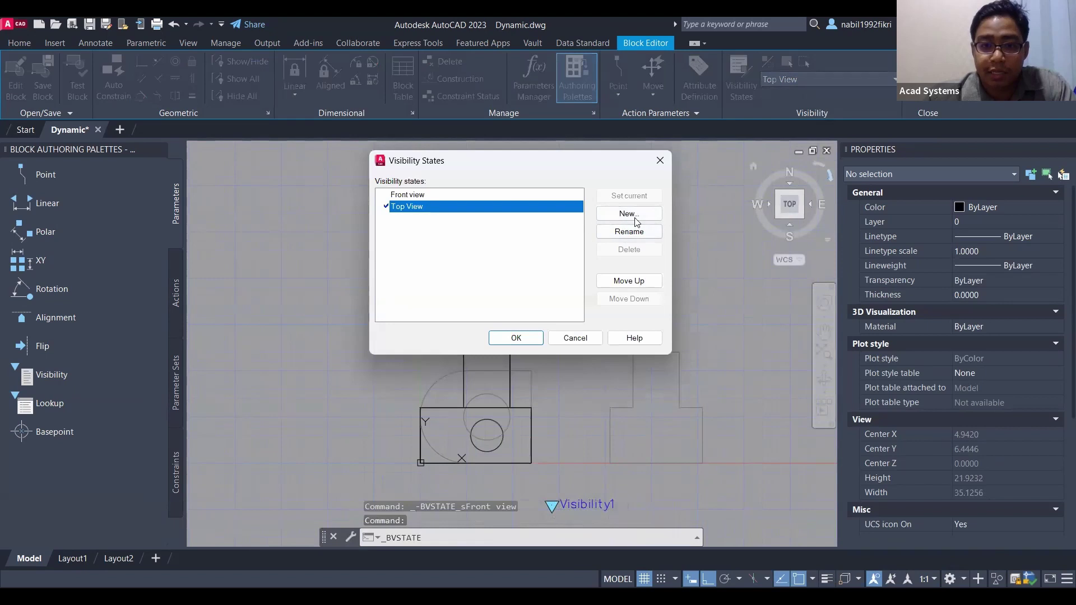
pyautogui.click(644, 219)
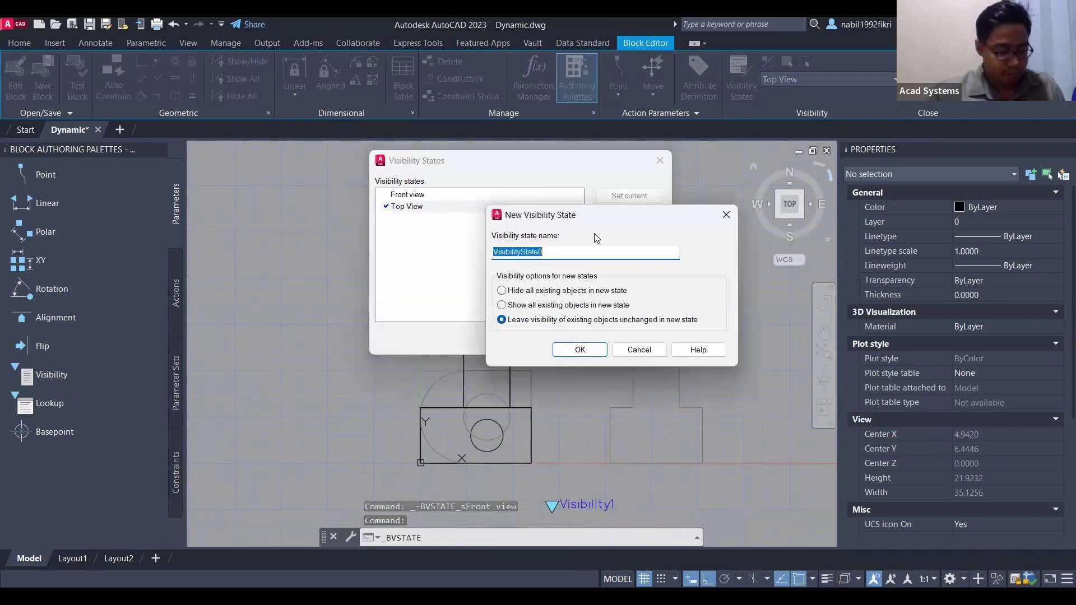
pyautogui.write('Side V')
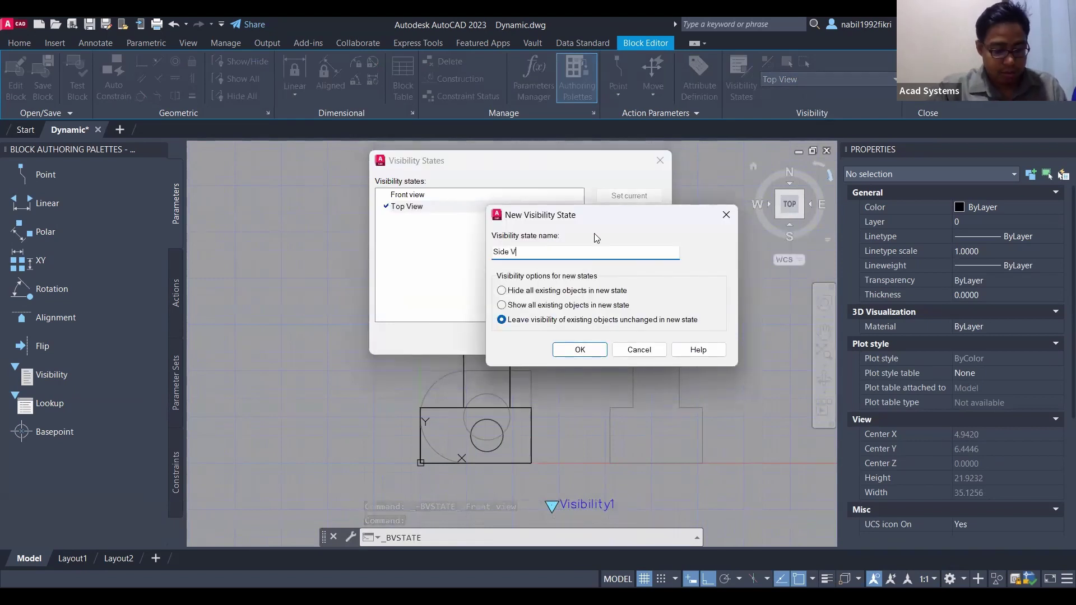
pyautogui.write('iew')
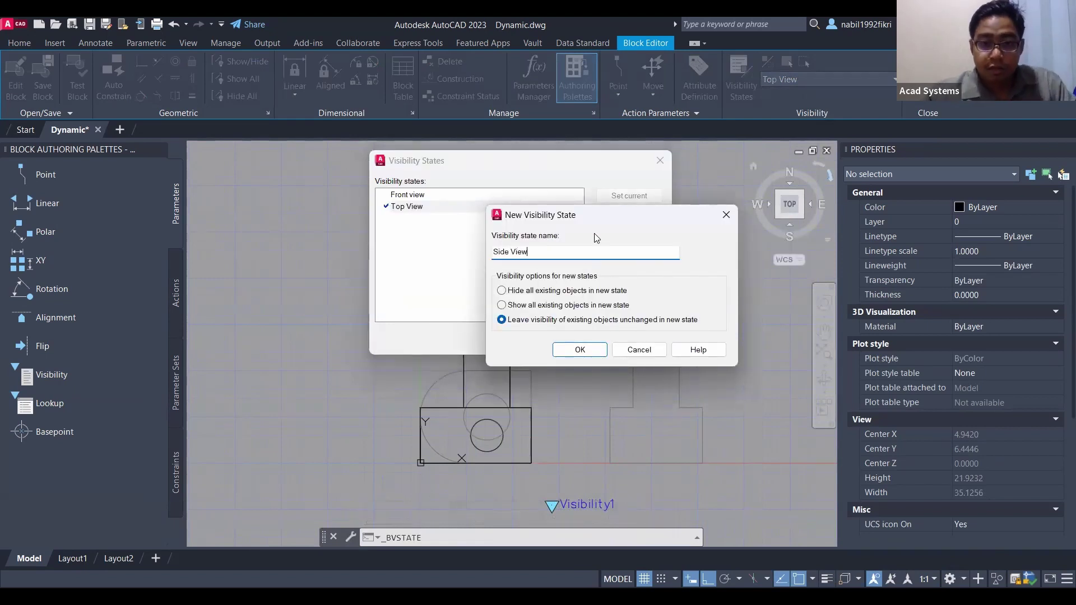
pyautogui.click(586, 351)
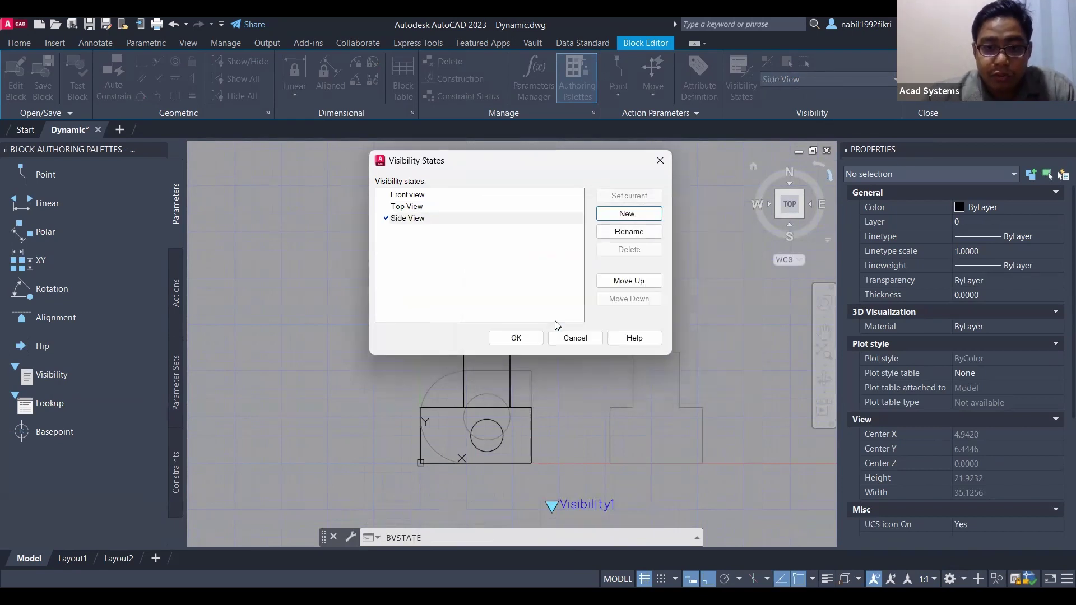
pyautogui.click(532, 343)
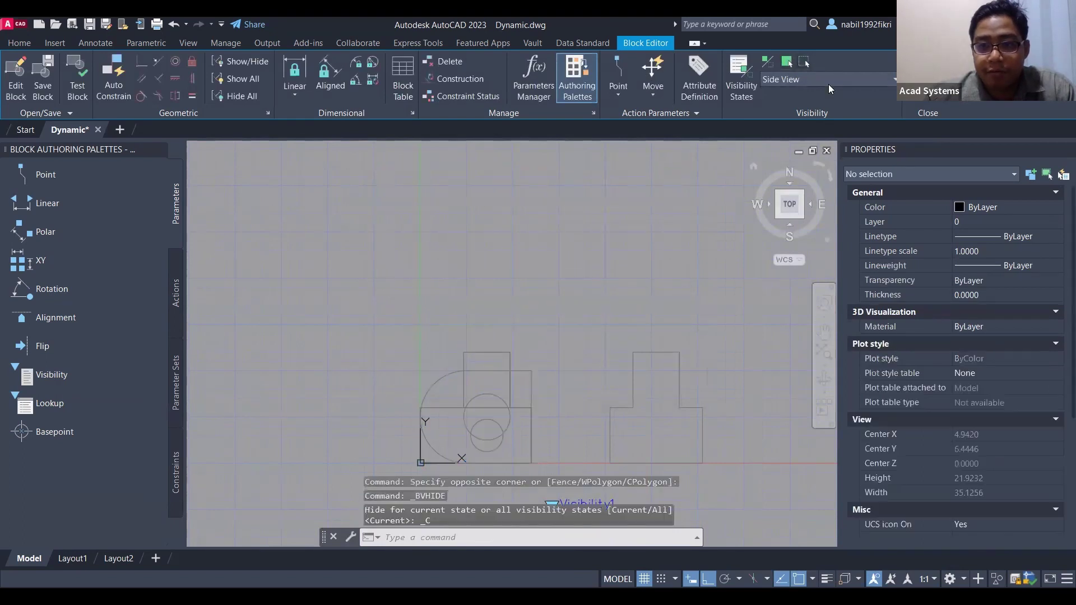
# Hide the front view geometry in the current Side View state and make the side view profile visible
pyautogui.click(828, 82)
pyautogui.click(658, 386)
pyautogui.moveTo(672, 331); pyautogui.dragTo(629, 277, button='middle')
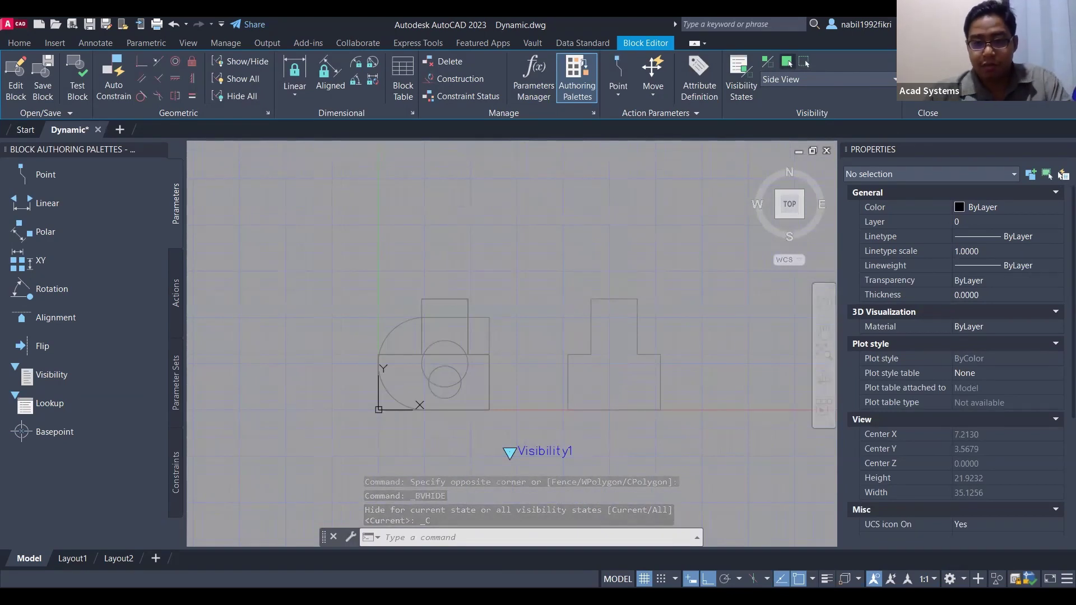
pyautogui.click(787, 62)
# Move the side view profile so that its lower left corner sits on the block origin
pyautogui.click(649, 428)
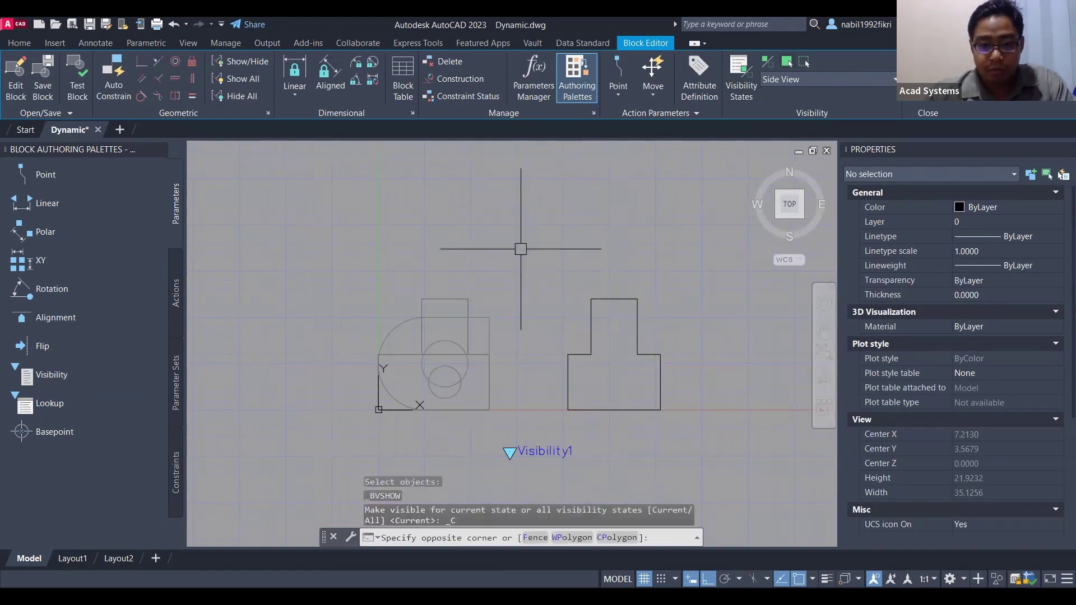
pyautogui.click(520, 249)
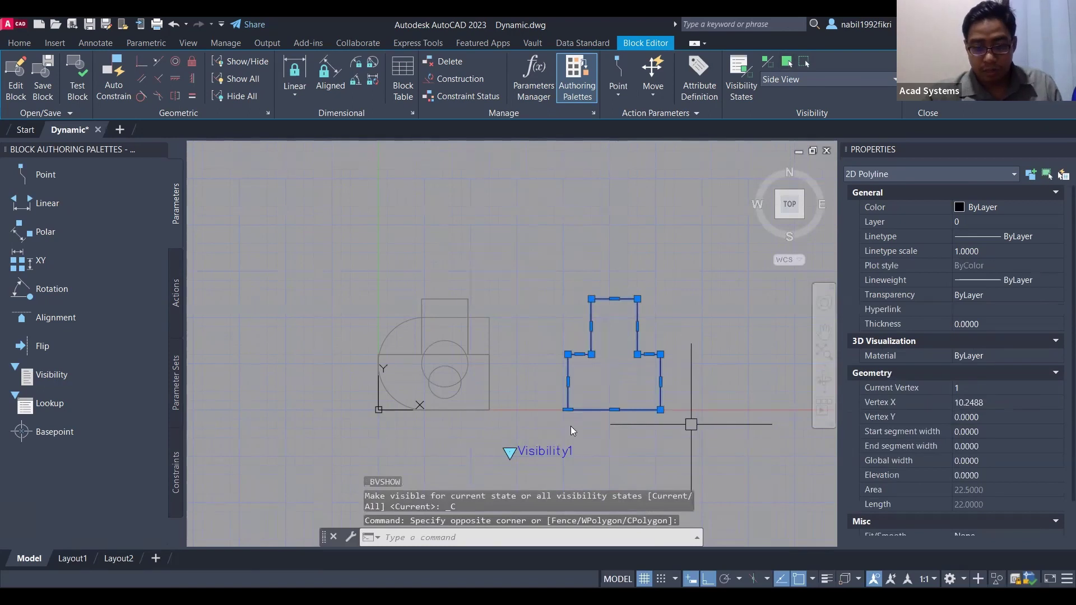
pyautogui.write('M')
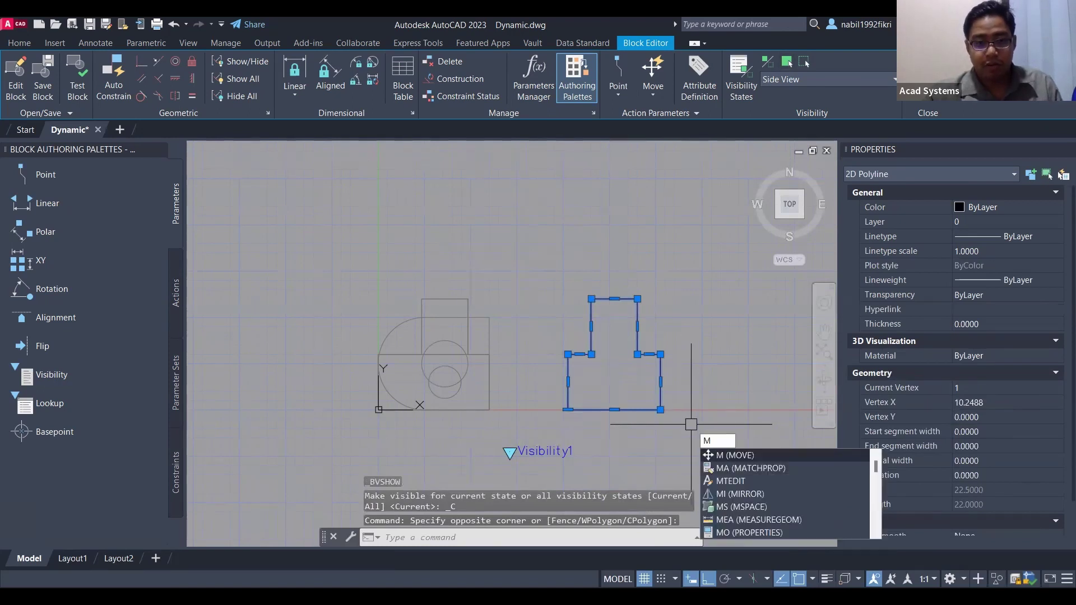
pyautogui.press('Return')
pyautogui.click(650, 354)
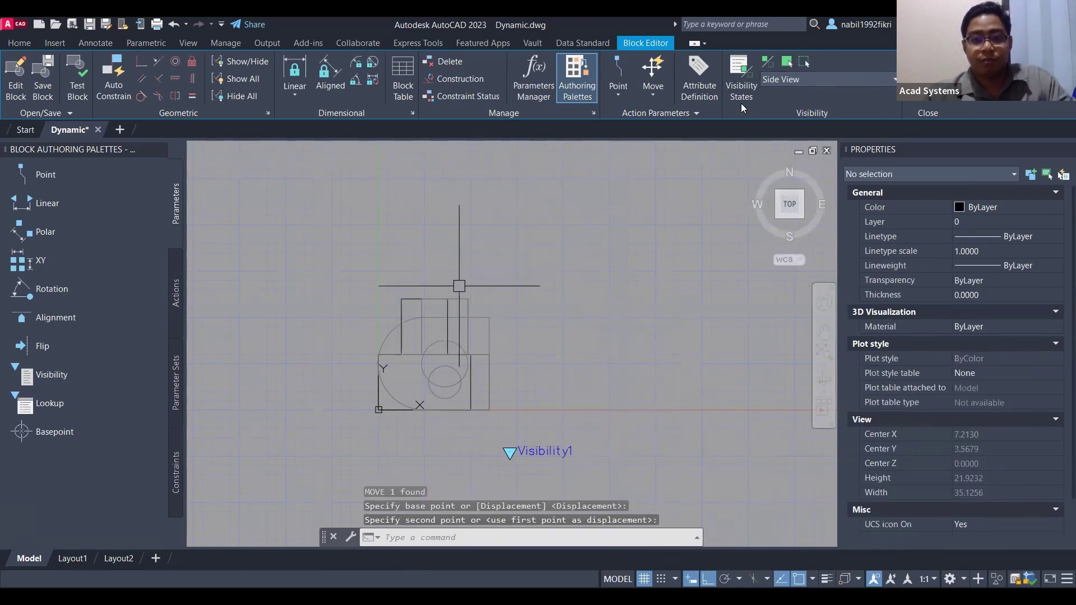
pyautogui.click(820, 79)
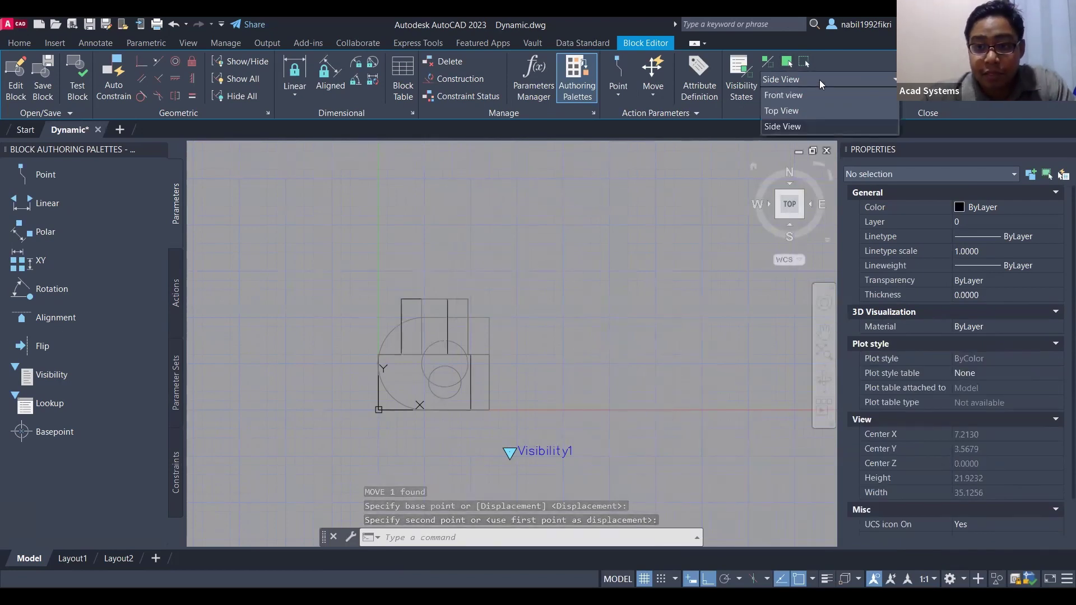
pyautogui.click(772, 79)
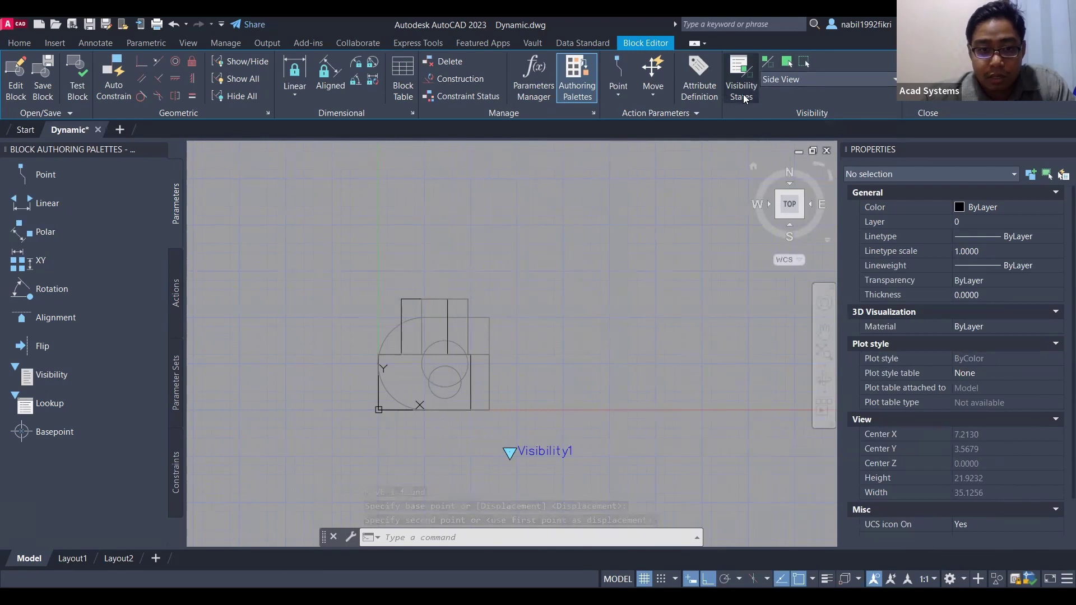
pyautogui.click(742, 90)
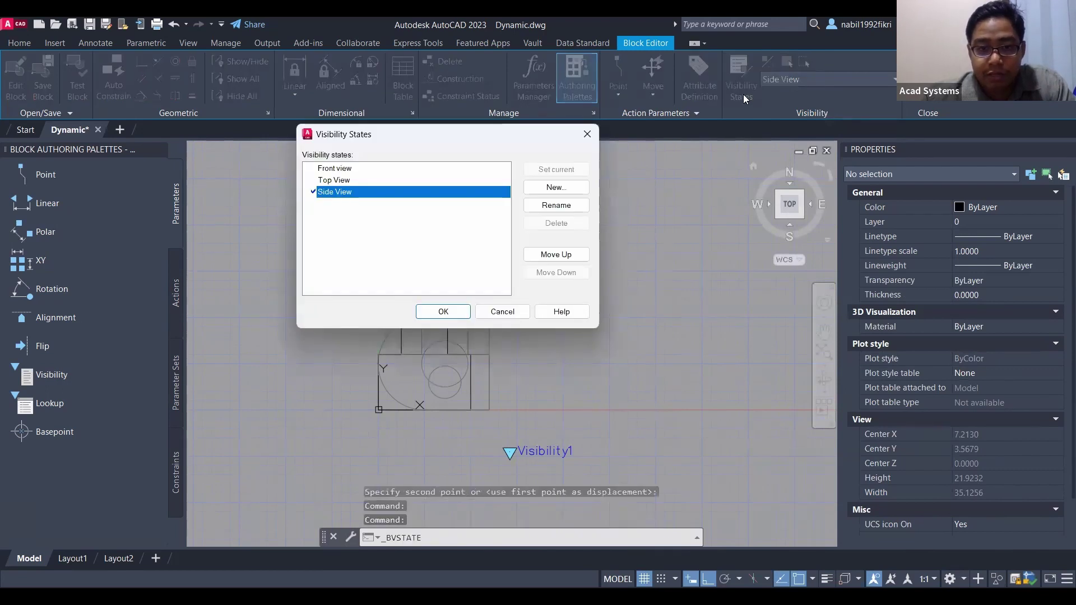
pyautogui.moveTo(460, 134); pyautogui.dragTo(278, 151)
pyautogui.click(279, 328)
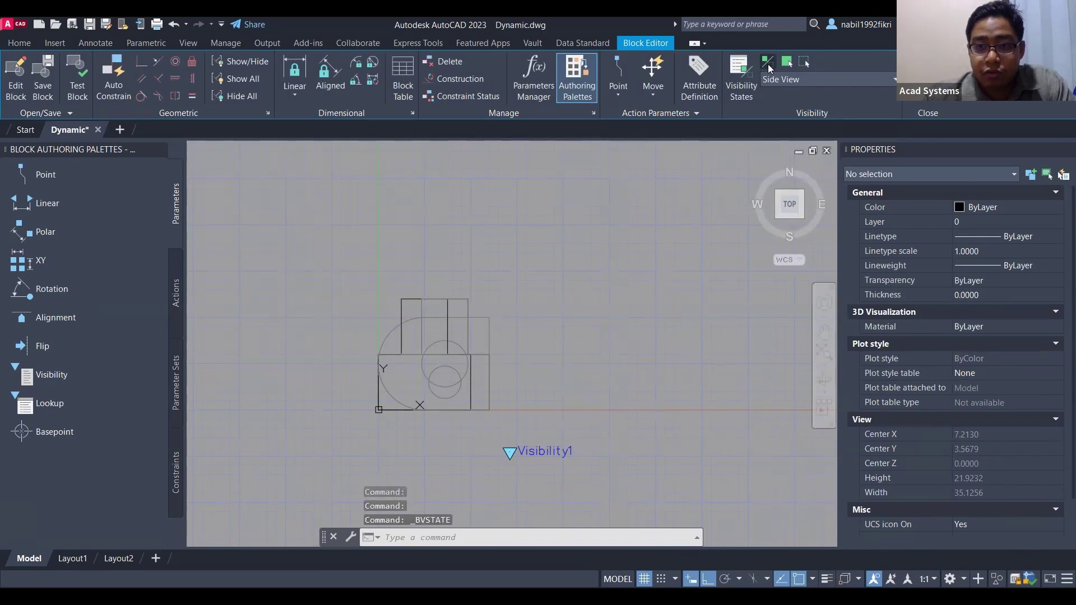
# Turn off the dimmed display of invisible objects and switch through the Front view and Top View states
pyautogui.click(768, 63)
pyautogui.click(803, 82)
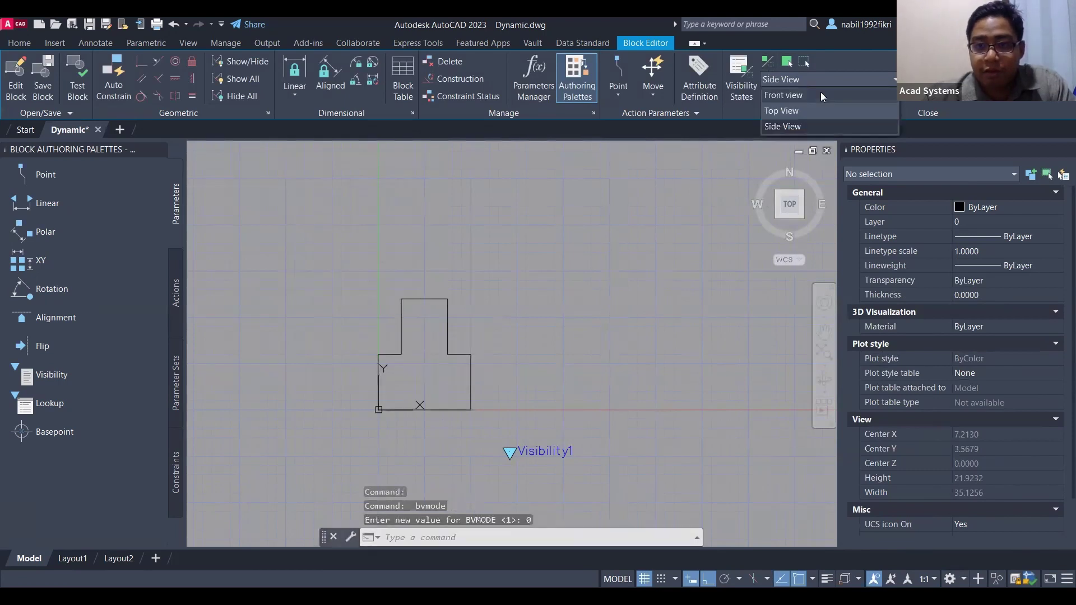
pyautogui.click(821, 94)
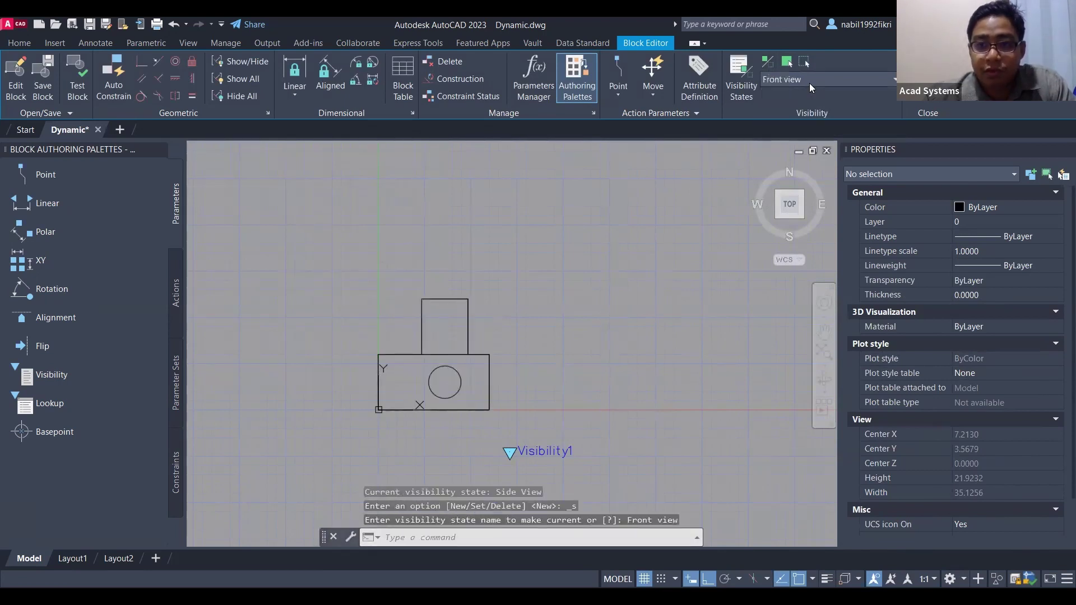
pyautogui.click(809, 83)
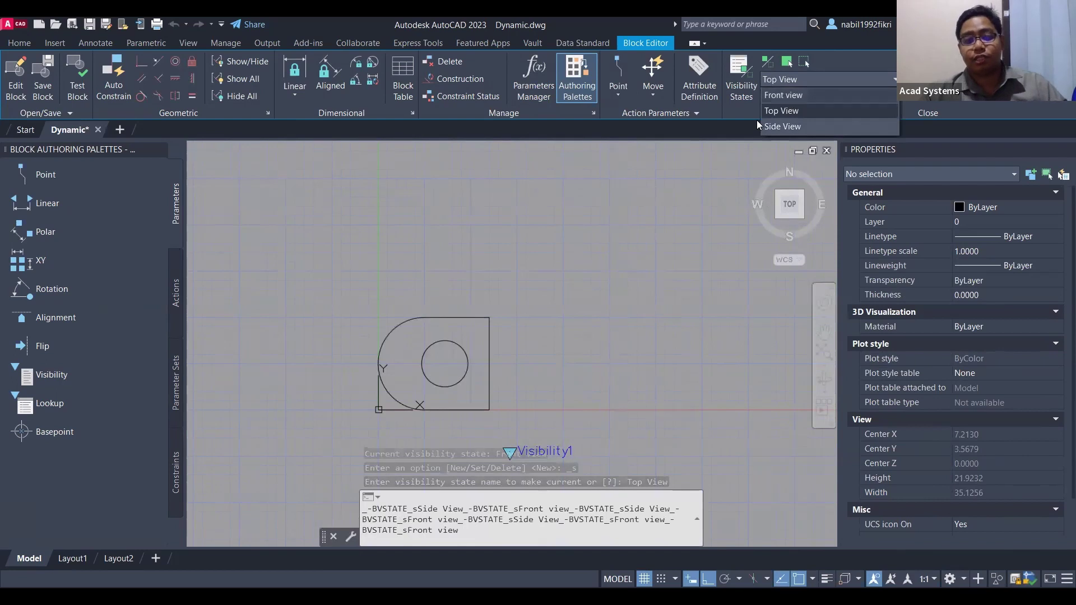
pyautogui.click(672, 272)
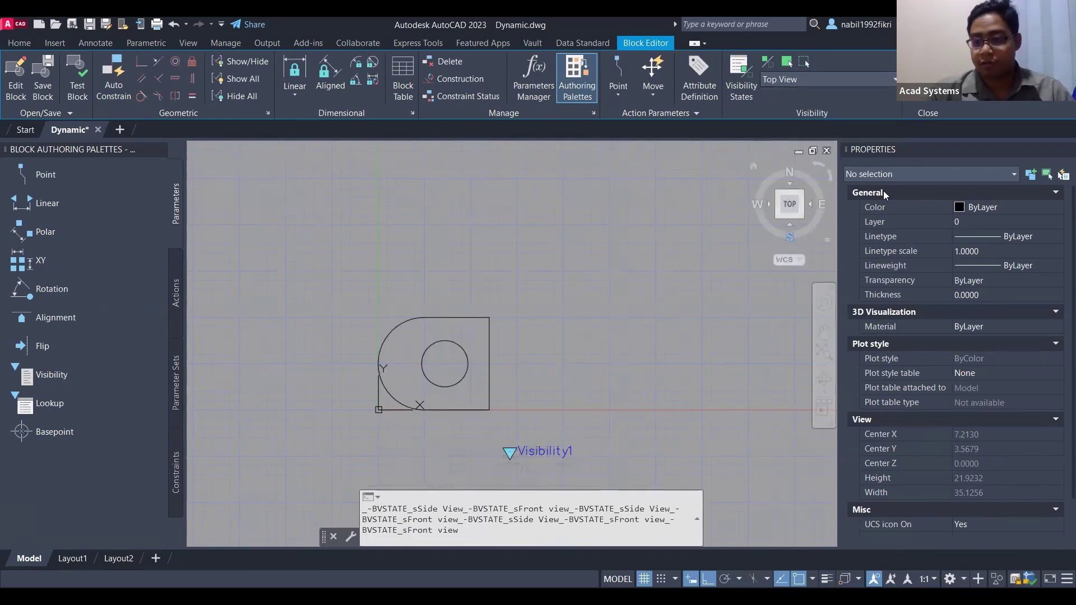
# Close the Block Editor, saving the changes to the View block
pyautogui.click(927, 79)
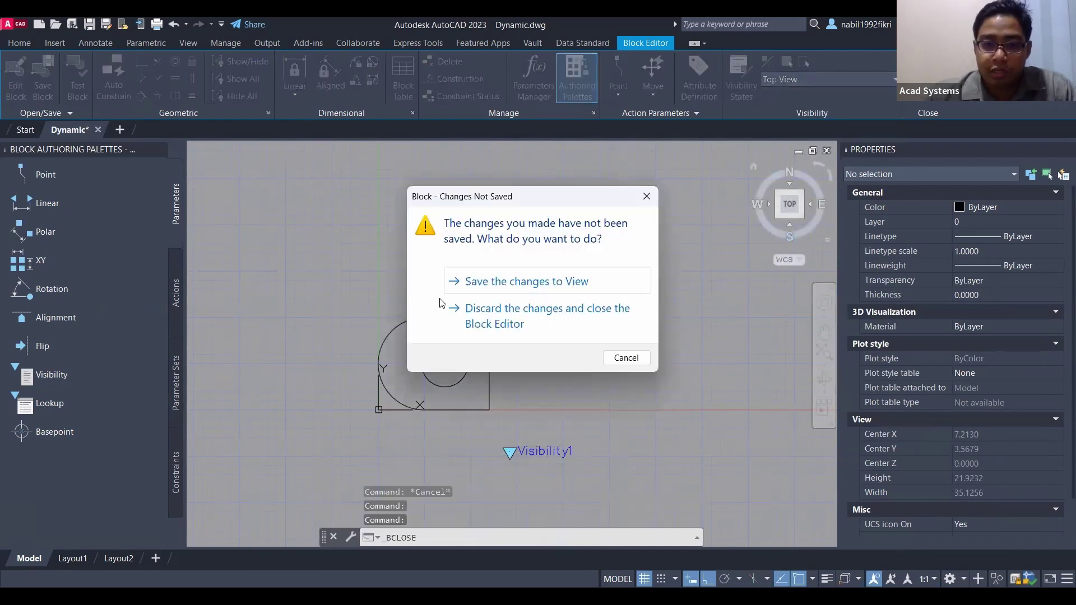
pyautogui.click(482, 284)
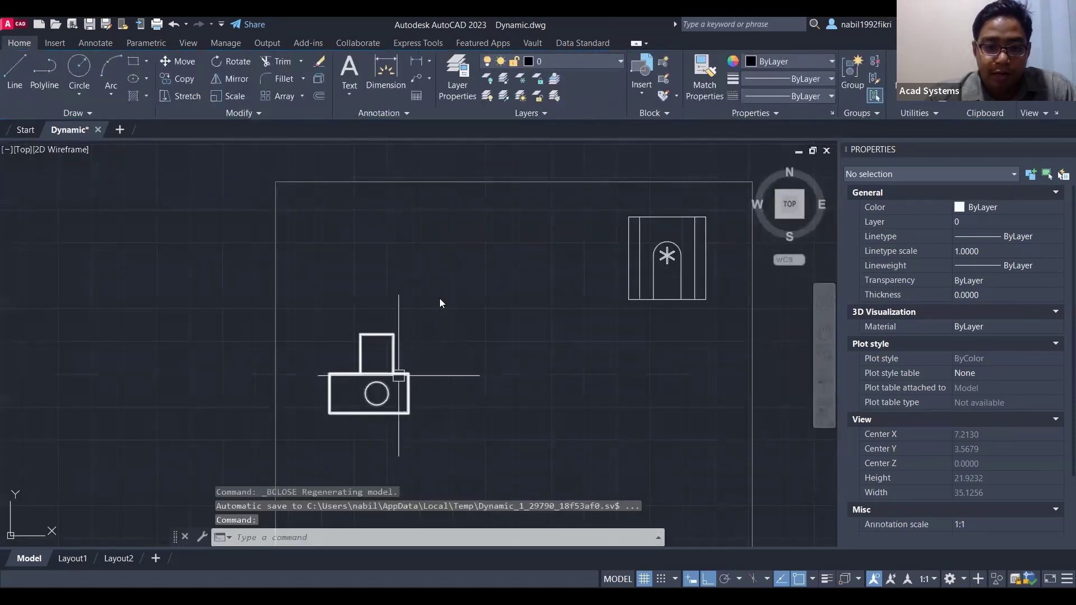
# Switch the placed View block's visibility state to Top View and then to Side View
pyautogui.click(399, 376)
pyautogui.moveTo(454, 350); pyautogui.dragTo(493, 276, button='middle')
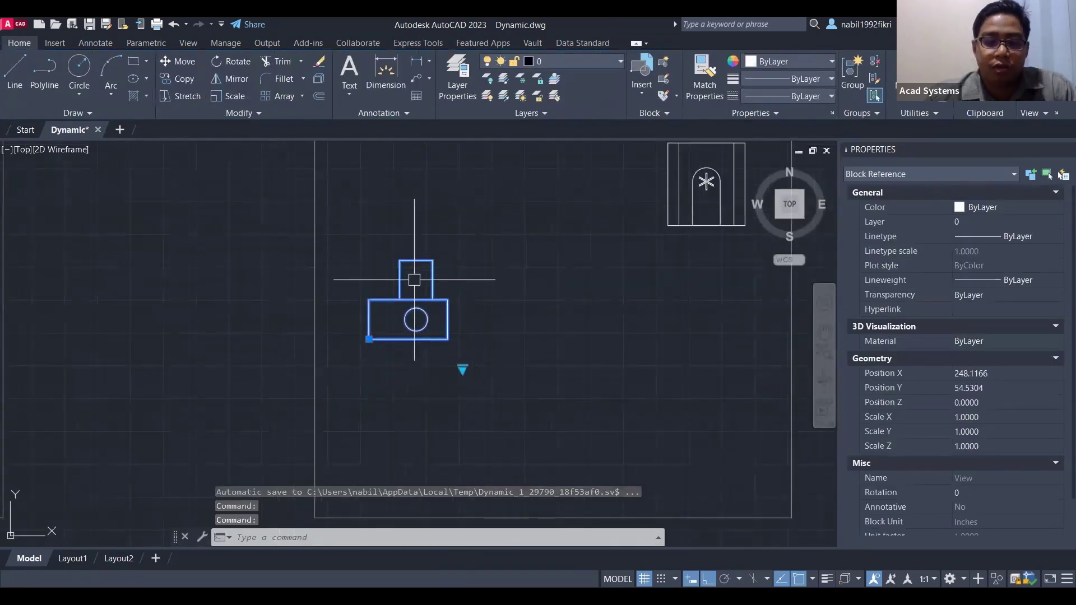
pyautogui.click(462, 369)
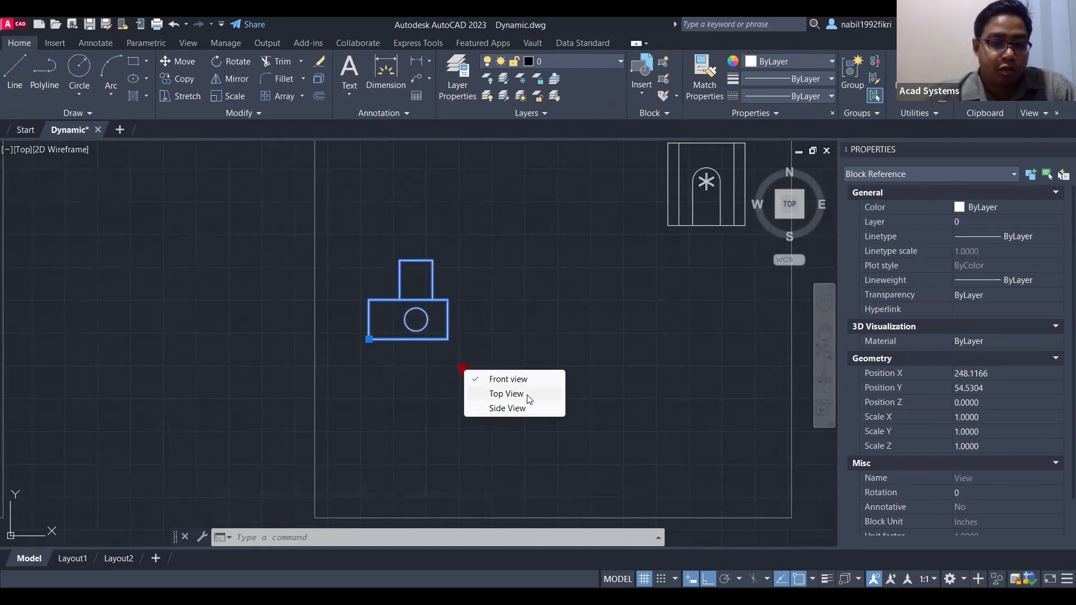
pyautogui.click(527, 395)
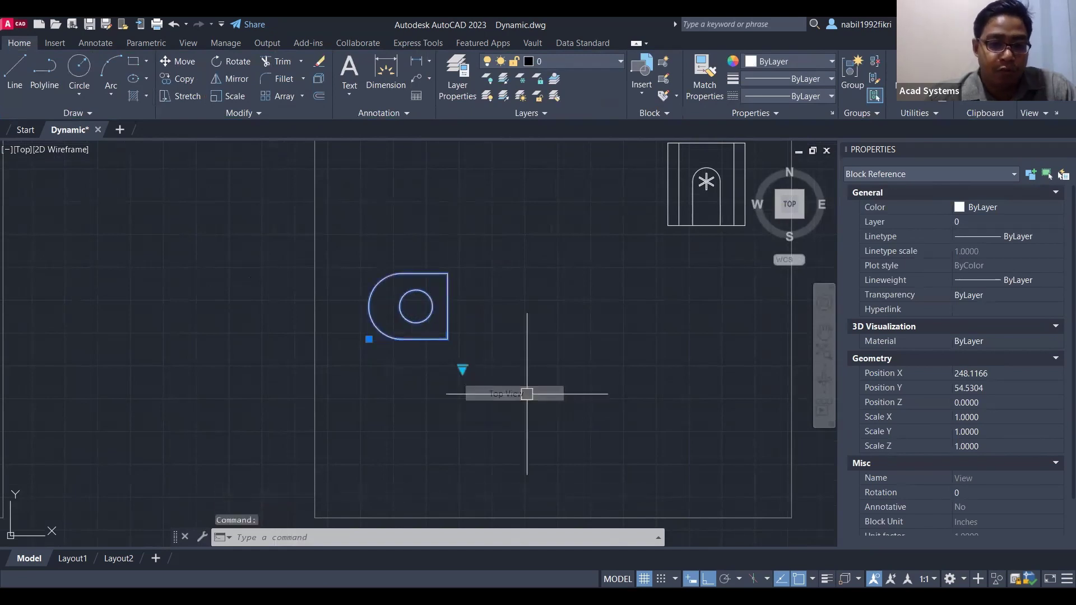
pyautogui.click(462, 370)
pyautogui.click(503, 409)
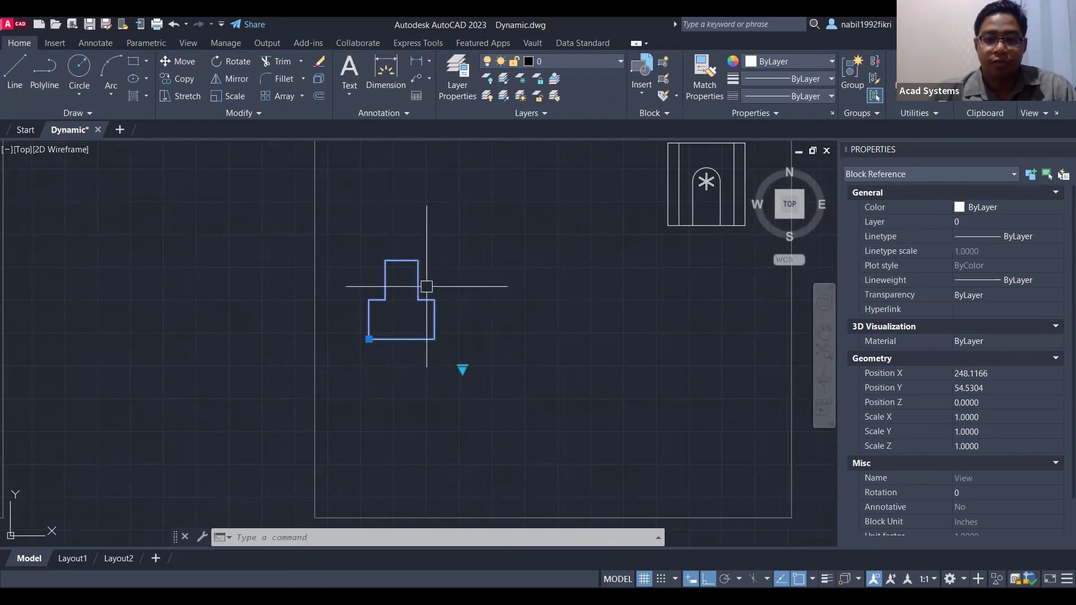
# Select all the loose turbine geometry inside the frame's upper right corner and start a block definition named "Turbine top"
pyautogui.moveTo(535, 282); pyautogui.dragTo(437, 363, button='middle')
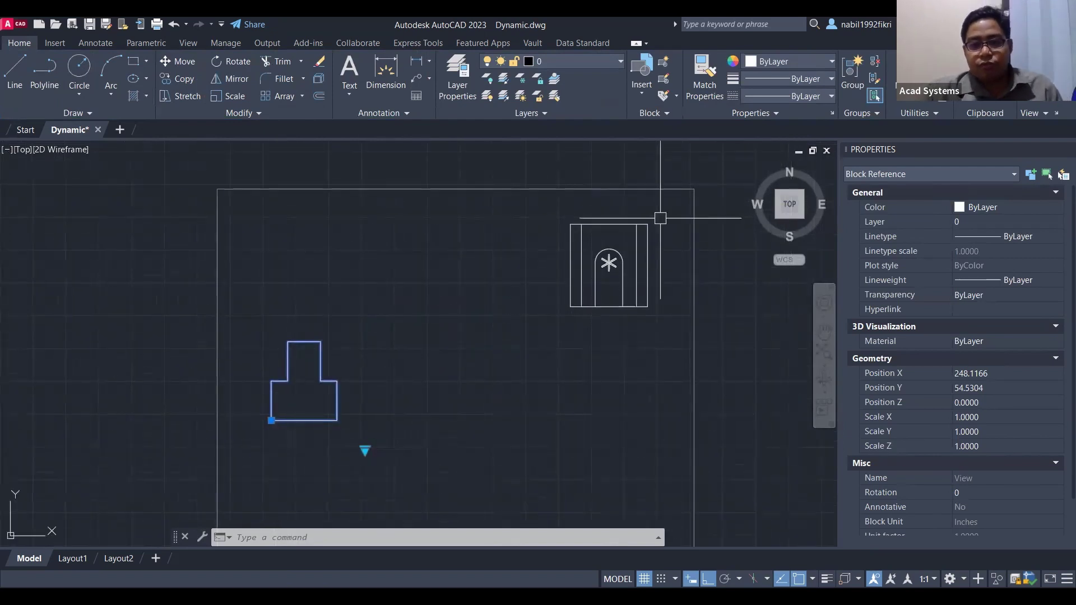
pyautogui.click(628, 220)
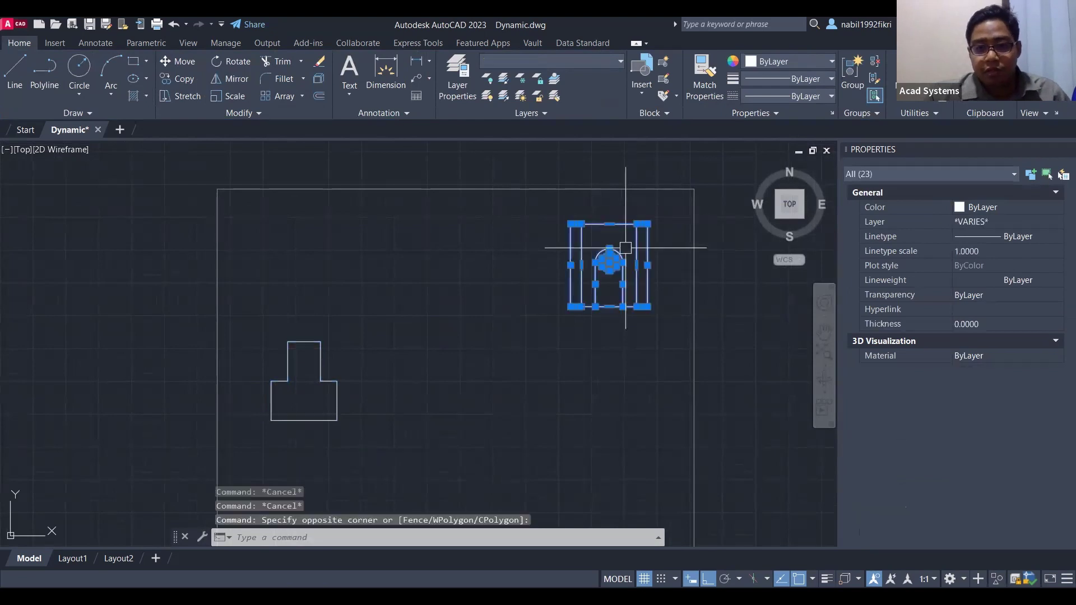
pyautogui.press('Escape')
pyautogui.click(548, 200)
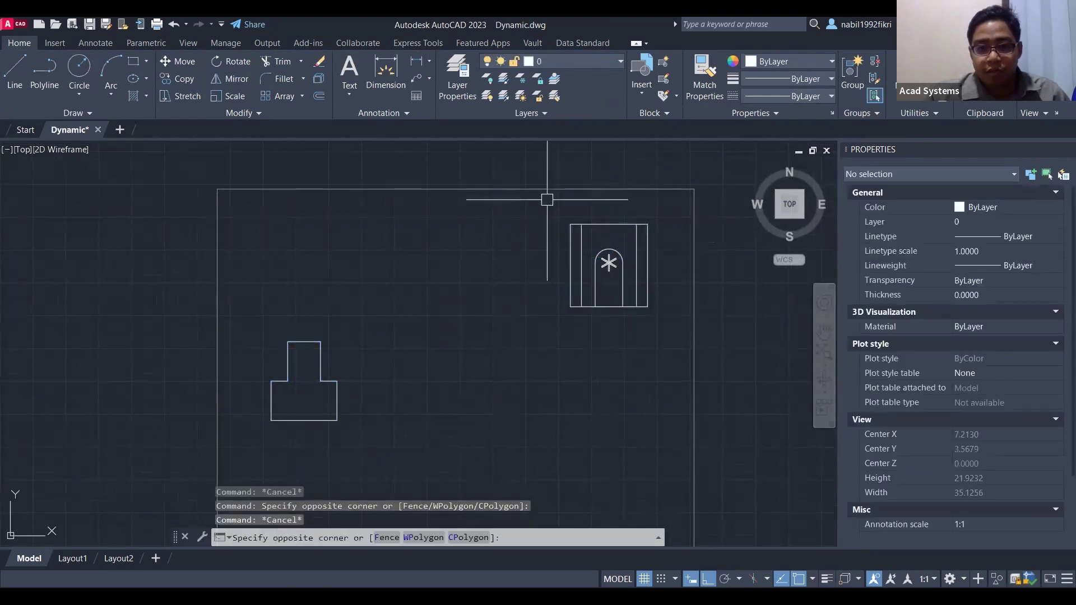
pyautogui.click(516, 379)
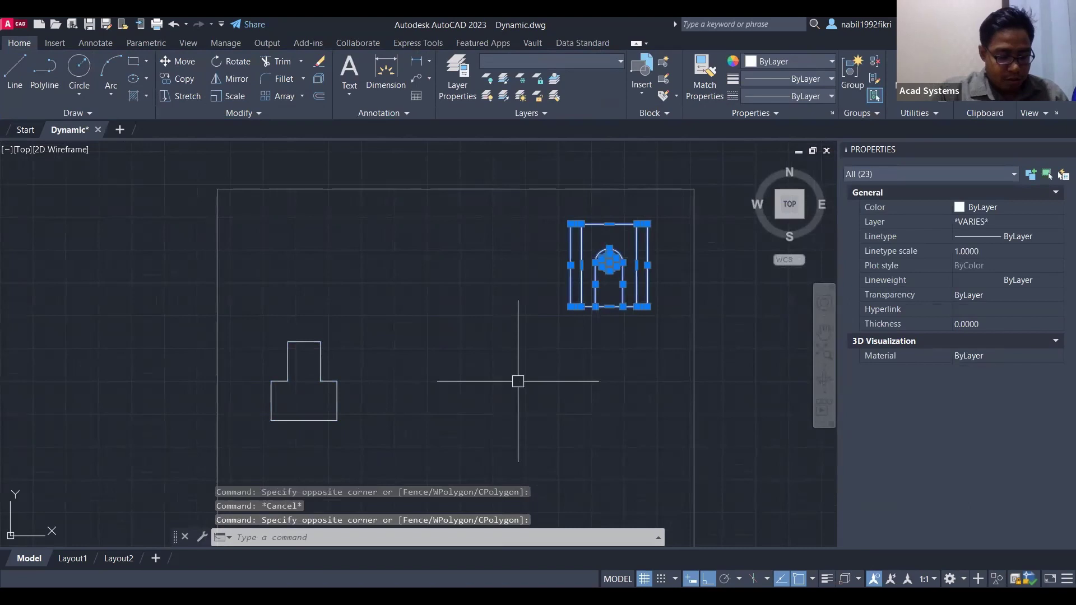
pyautogui.write('blco')
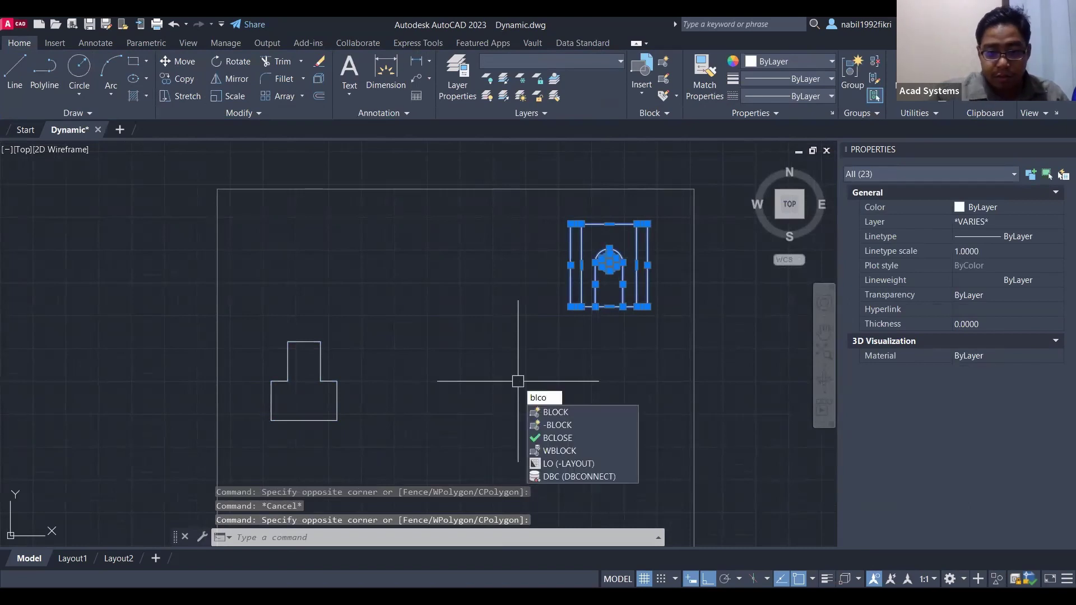
pyautogui.press('Return')
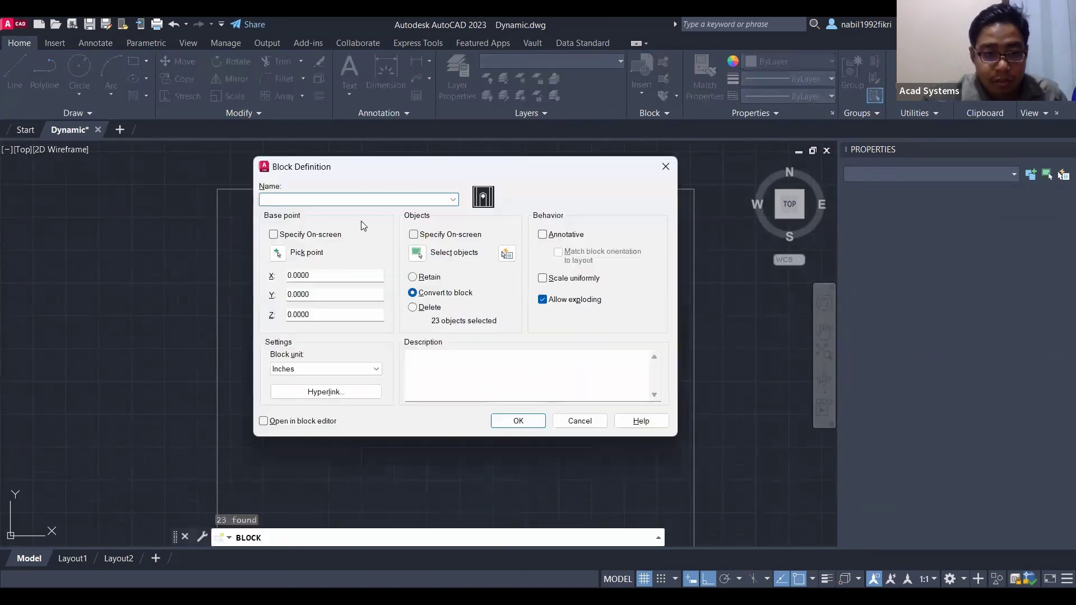
pyautogui.write('T')
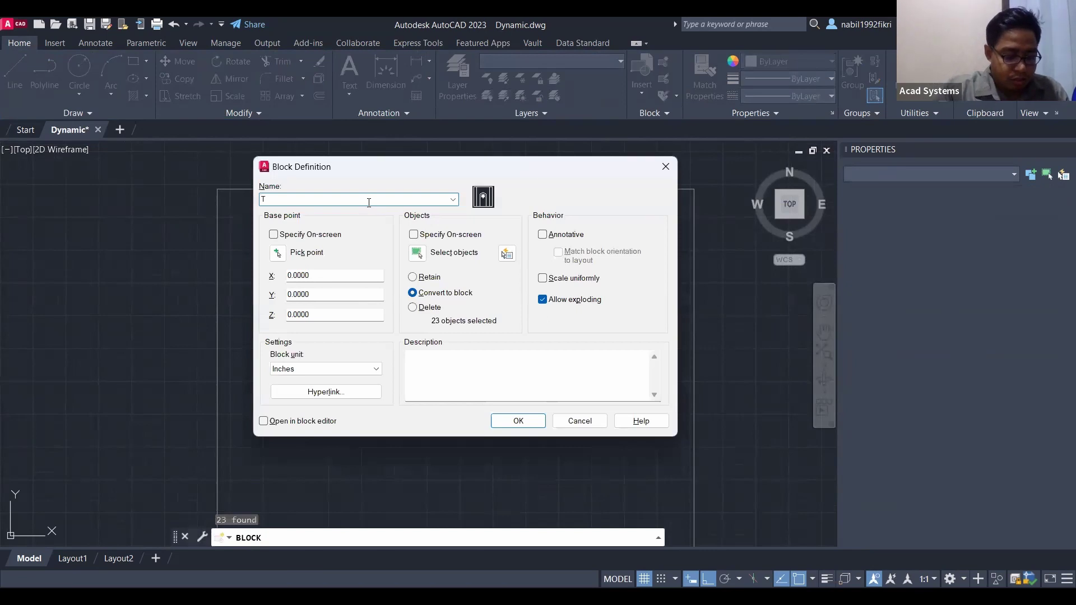
pyautogui.write('urbine')
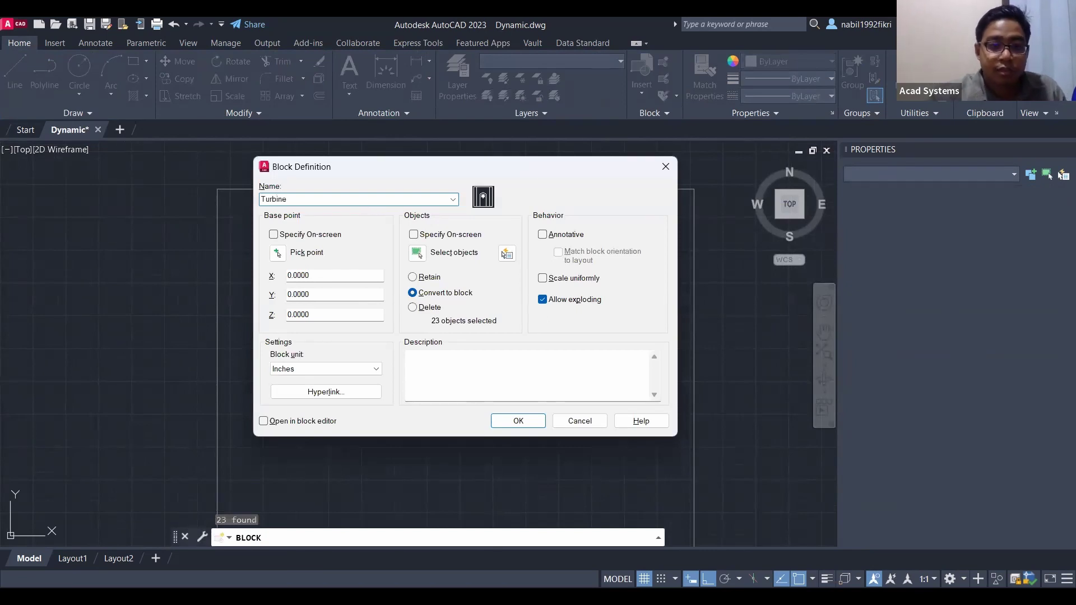
pyautogui.write(' top')
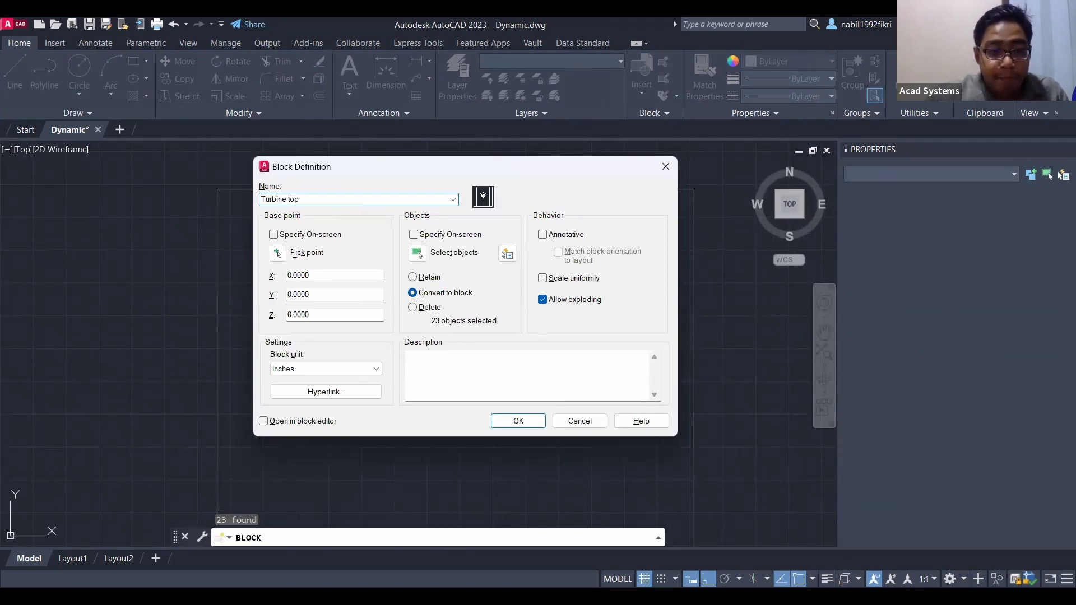
# Set the turbine's lower left corner as the base point, reselect its objects and create the Turbine top block
pyautogui.click(278, 253)
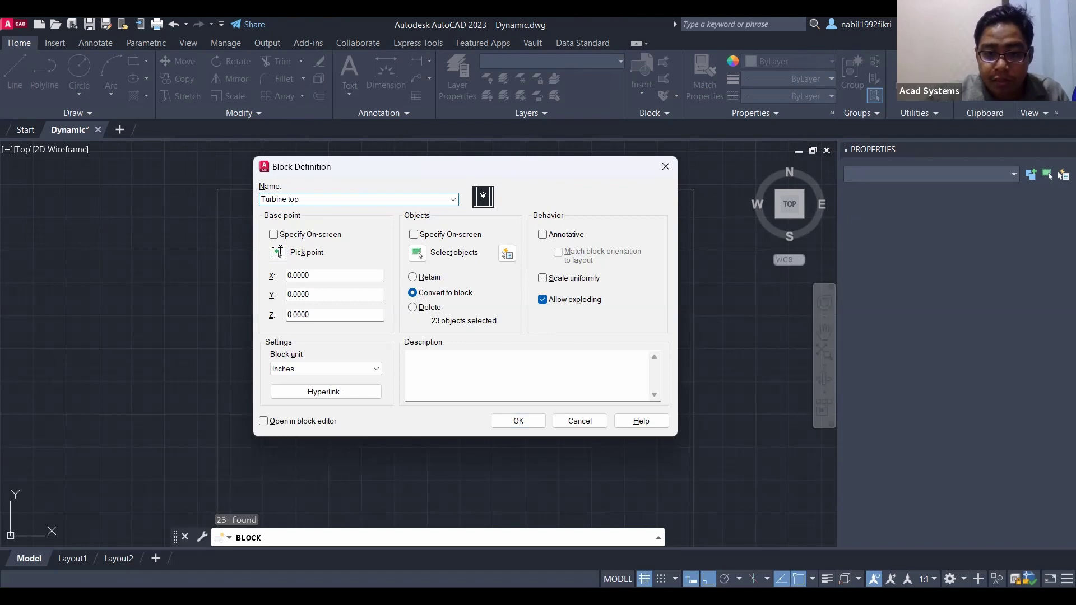
pyautogui.click(473, 263)
pyautogui.click(419, 253)
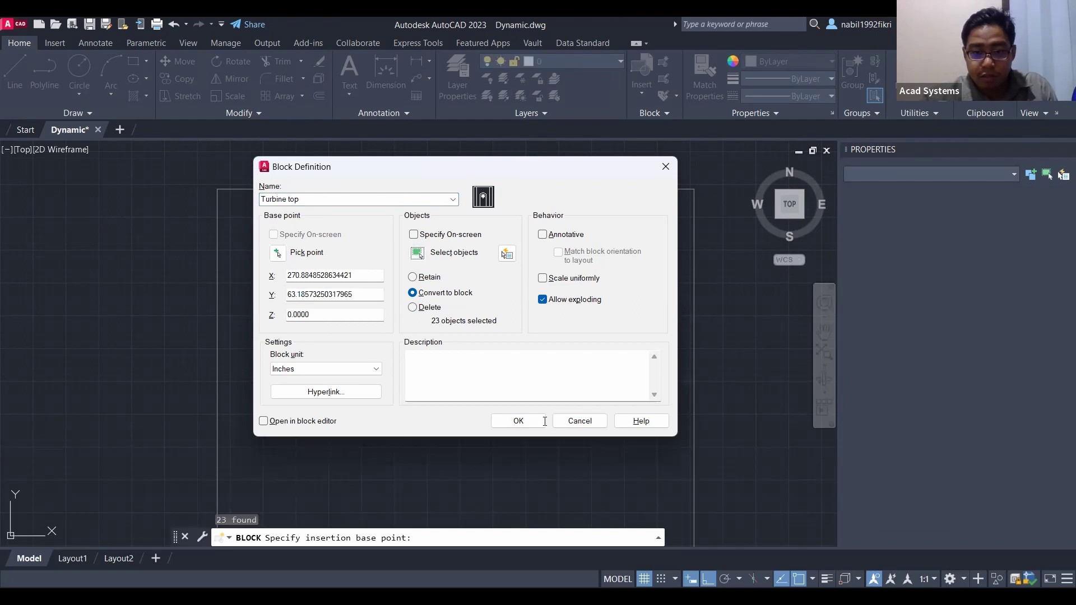
pyautogui.click(518, 421)
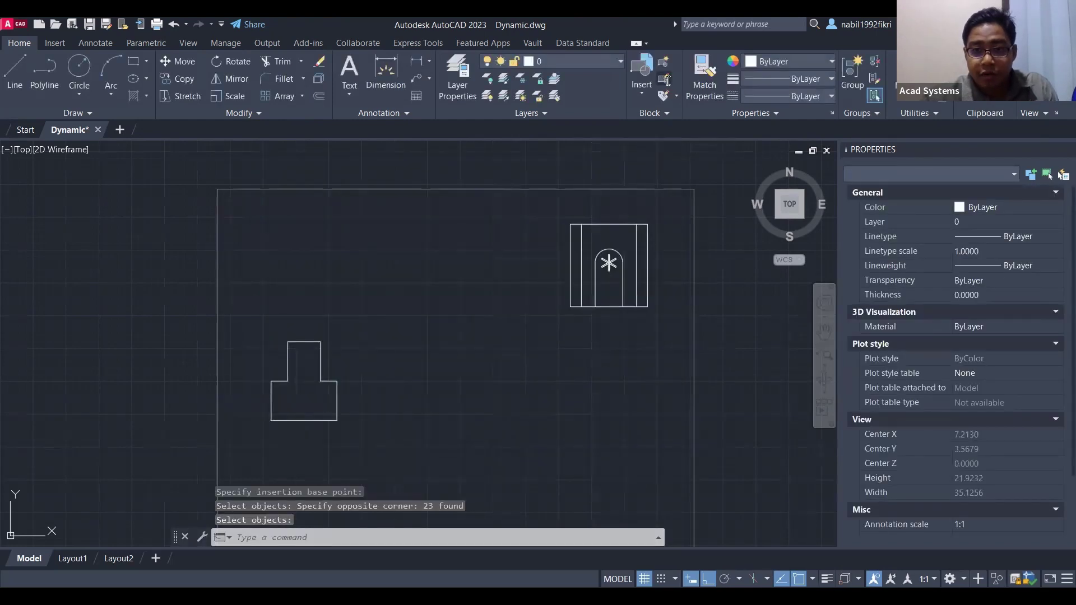
# Open the Turbine top block for editing and place a visibility parameter just above its upper right corner
pyautogui.click(631, 366)
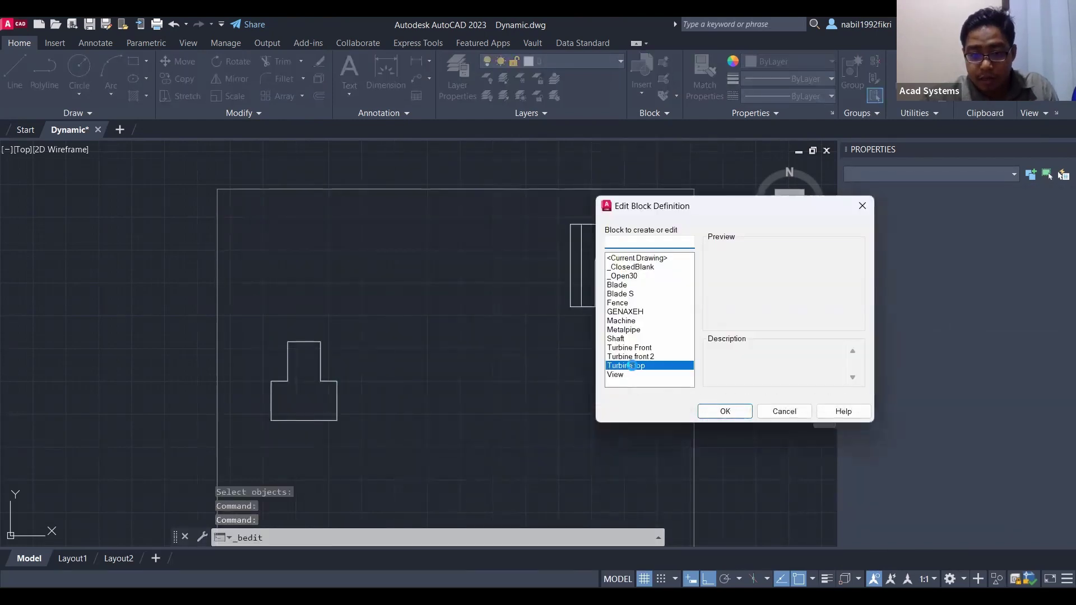
pyautogui.click(726, 412)
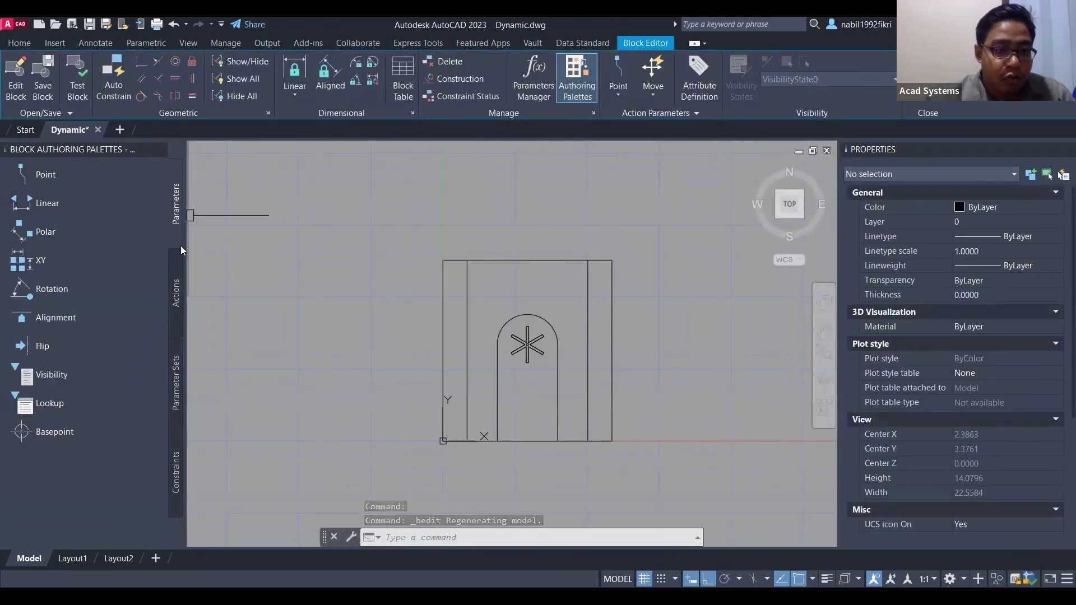
pyautogui.click(47, 378)
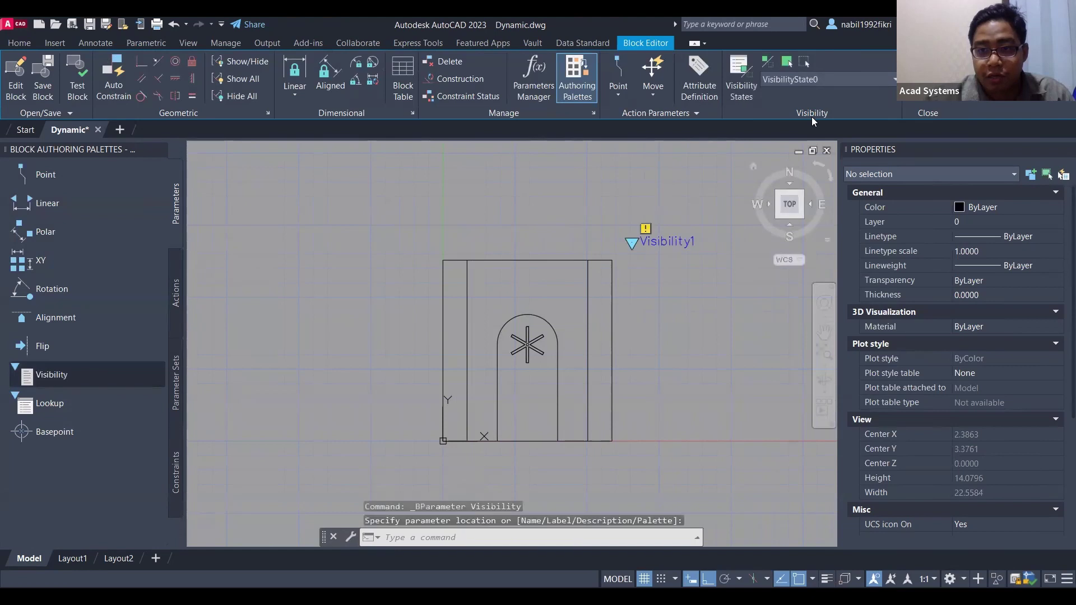
pyautogui.click(632, 243)
# Create two additional visibility states with their default names, leaving the visibility of existing objects unchanged
pyautogui.click(823, 76)
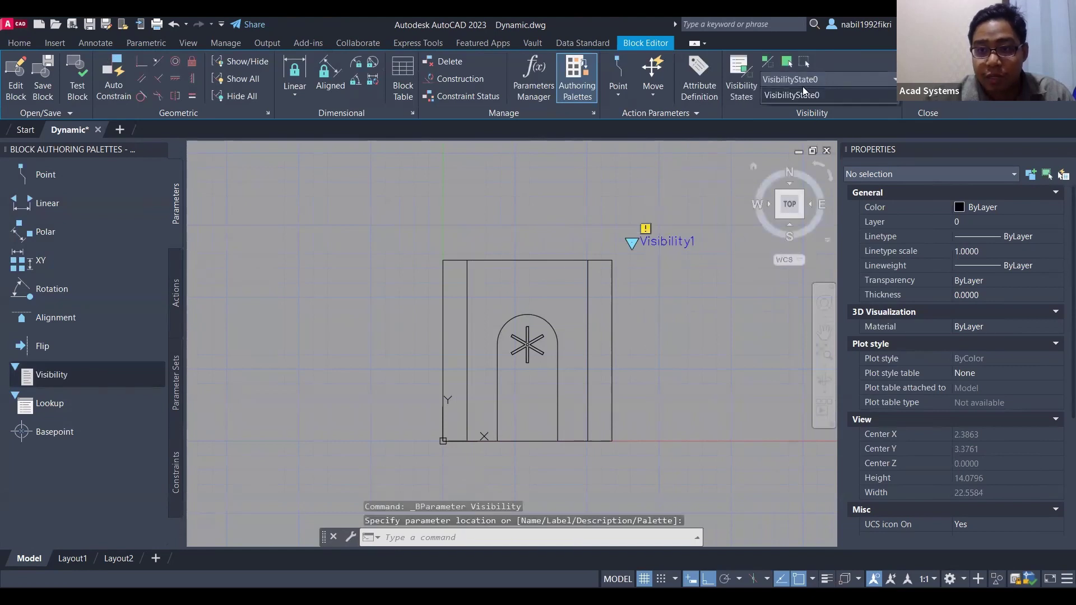
pyautogui.click(790, 93)
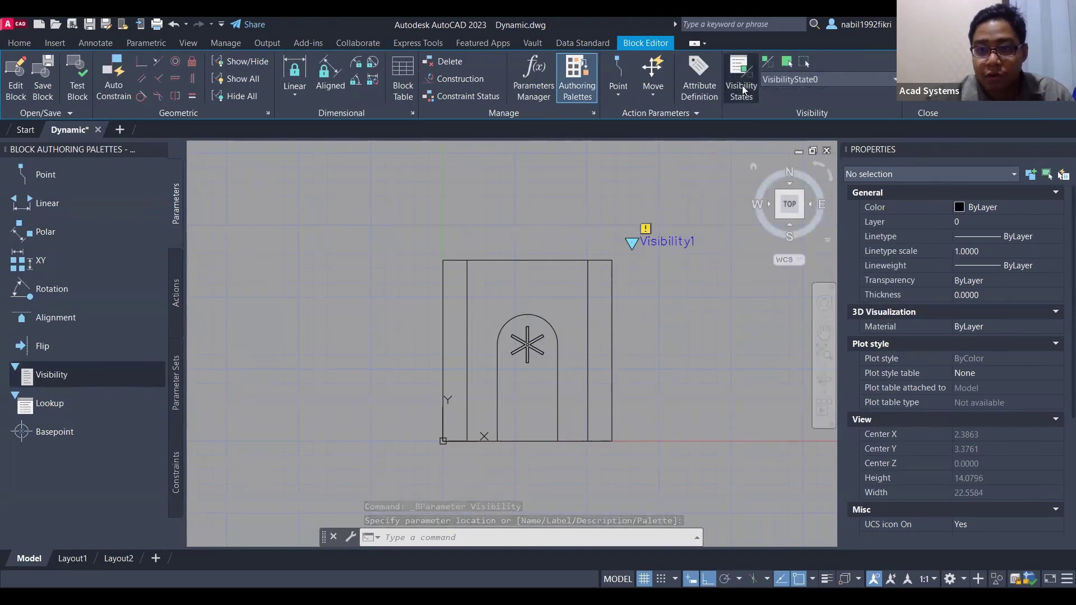
pyautogui.click(742, 85)
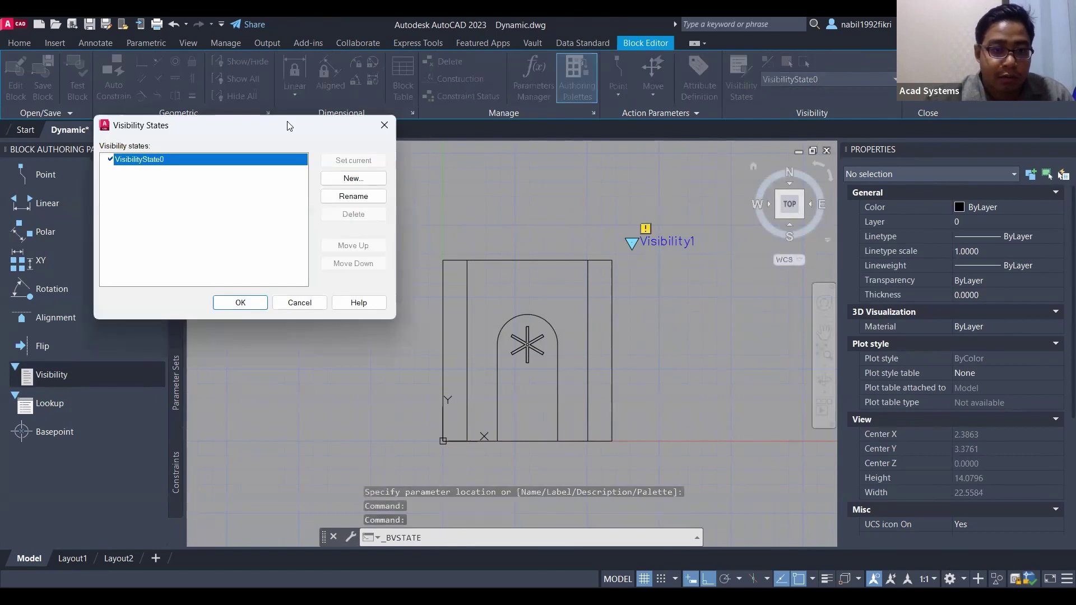
pyautogui.moveTo(289, 125); pyautogui.dragTo(275, 275)
pyautogui.click(340, 327)
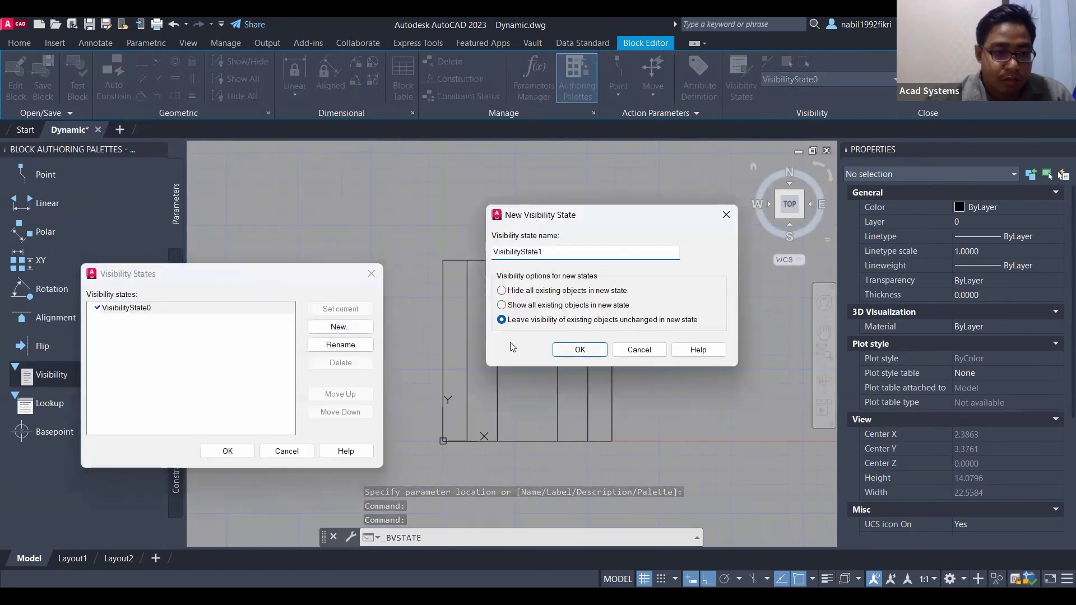
# Rename the first visibility state, VisibilityState0, as "version 1"
pyautogui.click(168, 309)
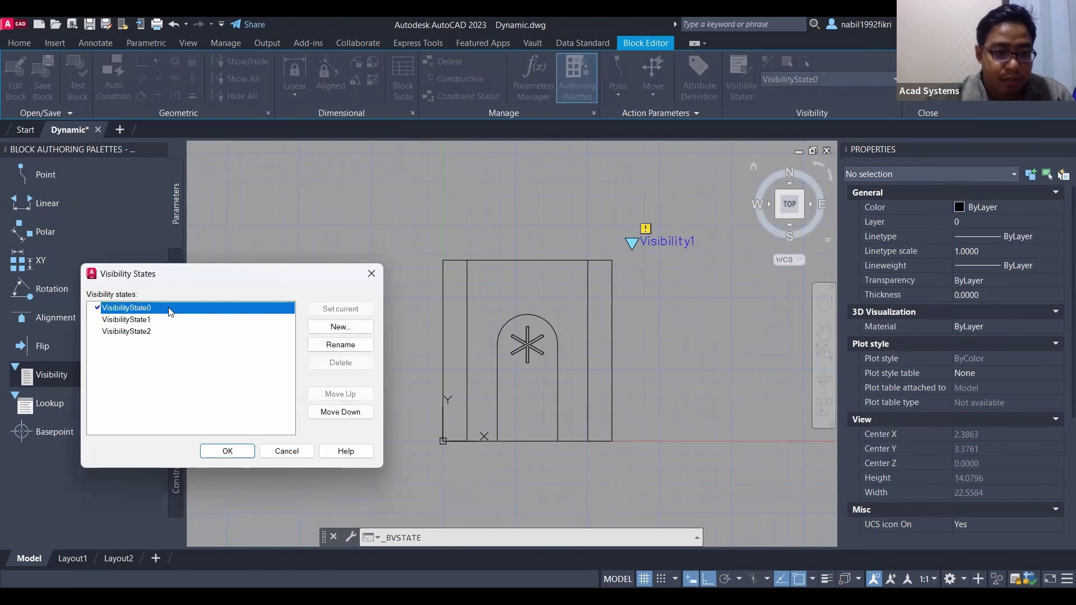
pyautogui.rightClick(170, 312)
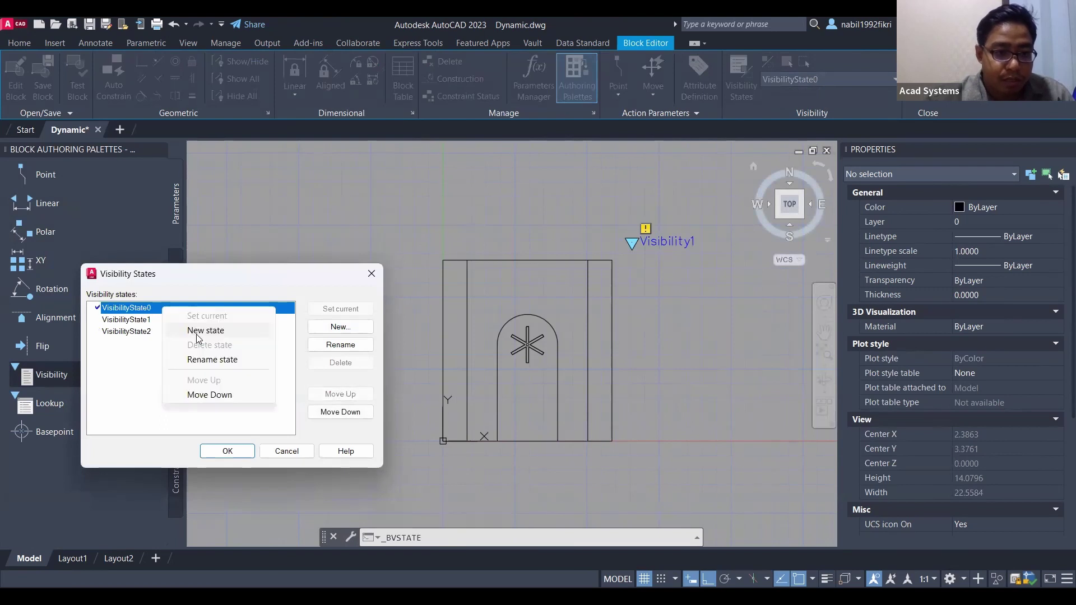
pyautogui.click(219, 361)
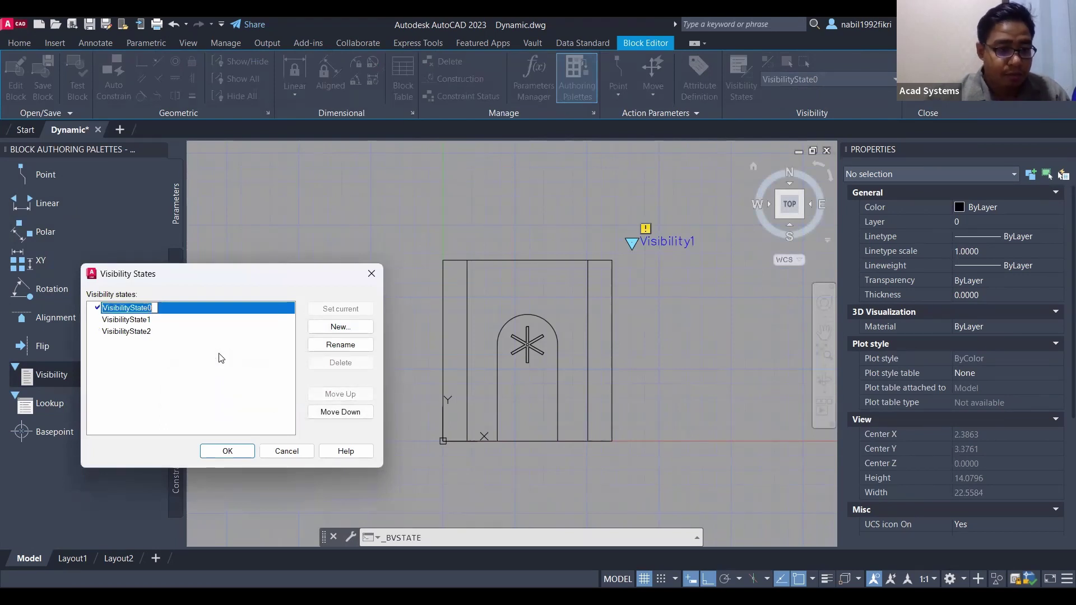
pyautogui.write('version 1')
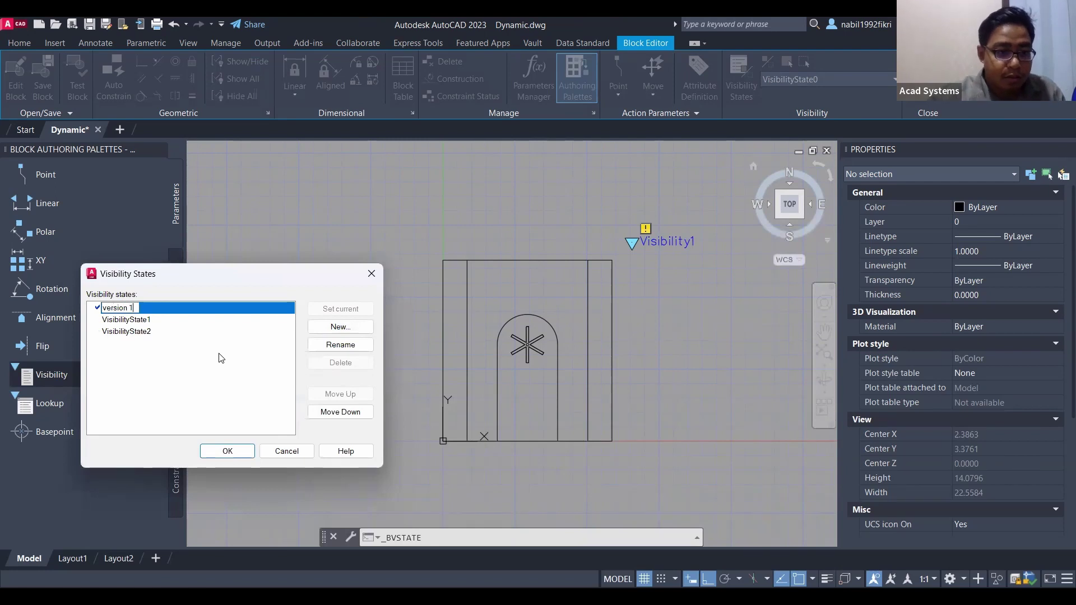
pyautogui.press('Return')
# Rename VisibilityState1 as "version 2" and VisibilityState2 as "version 3", and accept the visibility states
pyautogui.click(127, 324)
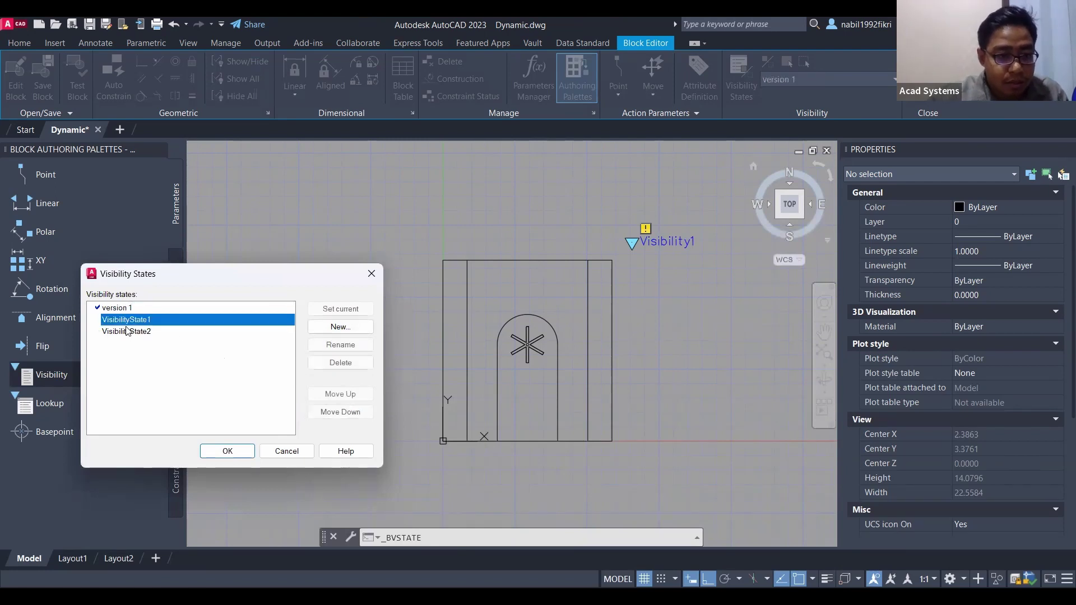
pyautogui.rightClick(129, 322)
pyautogui.click(174, 379)
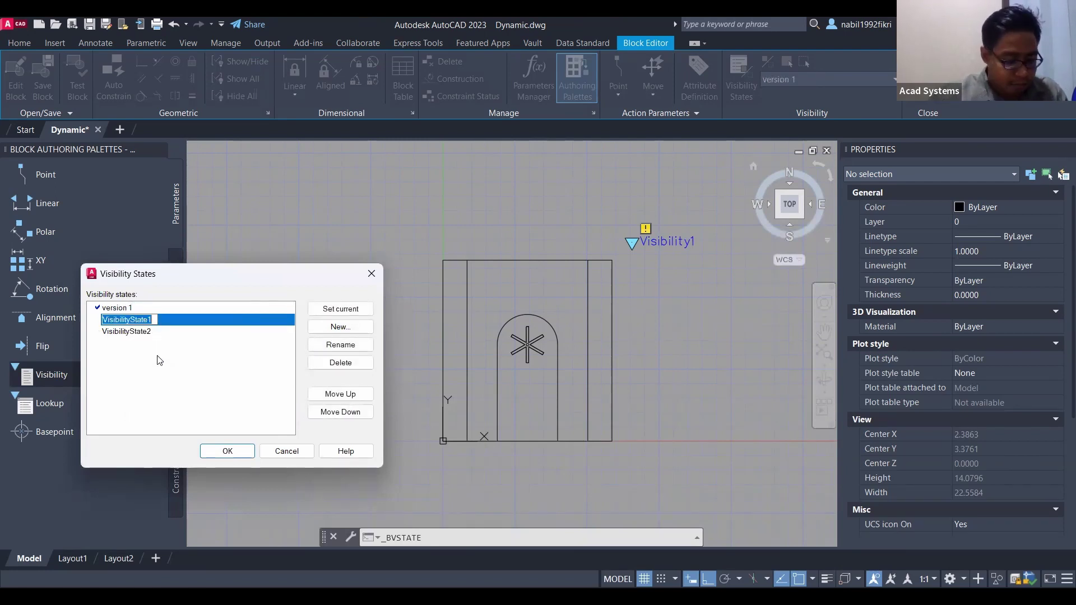
pyautogui.write('version 2')
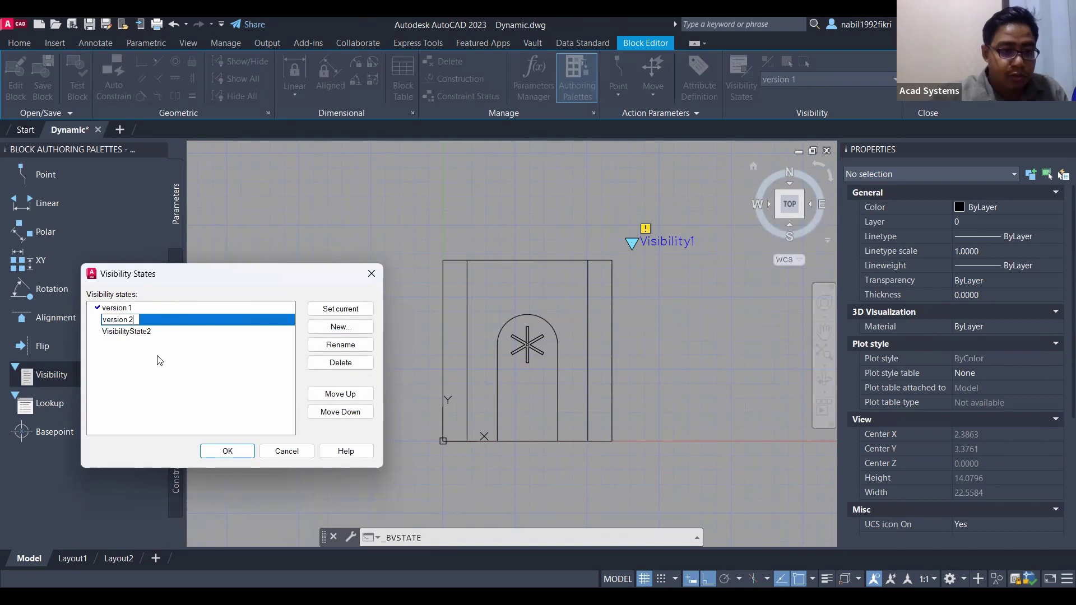
pyautogui.click(126, 334)
pyautogui.rightClick(126, 334)
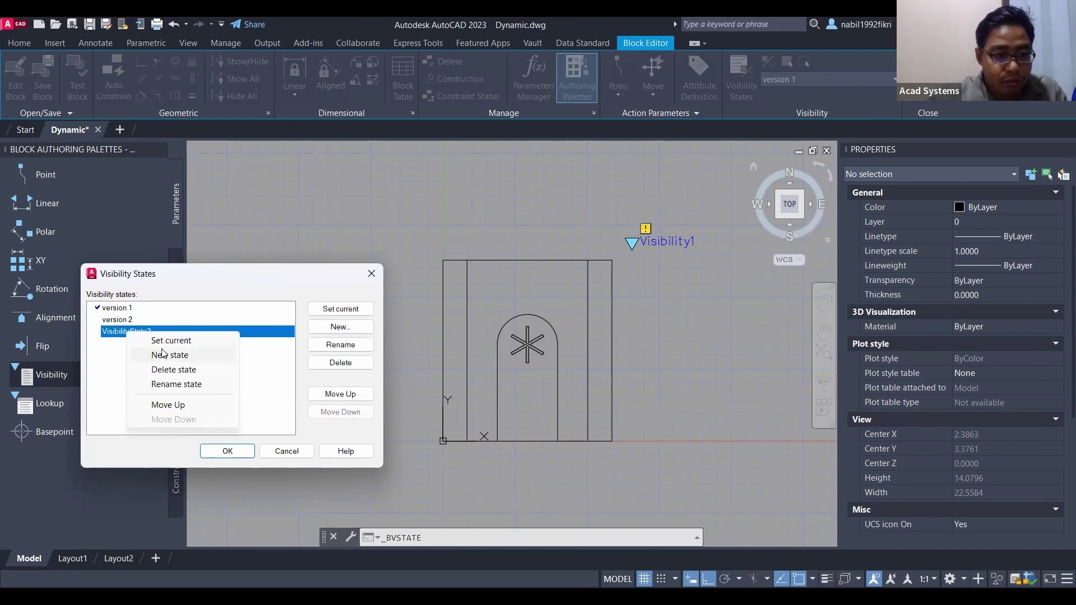
pyautogui.click(178, 387)
pyautogui.write('version 3')
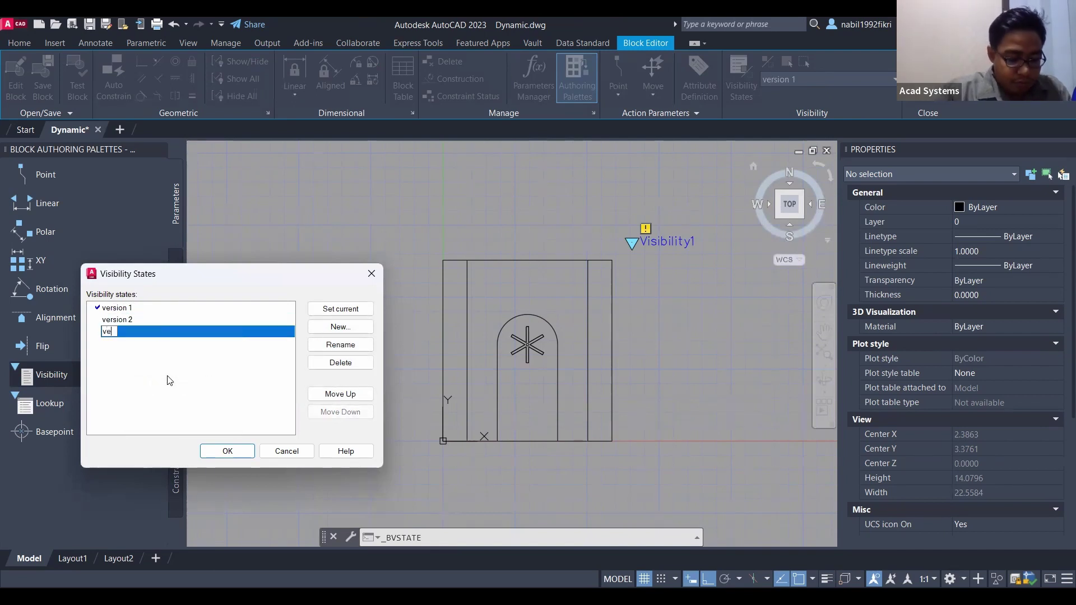
pyautogui.click(172, 398)
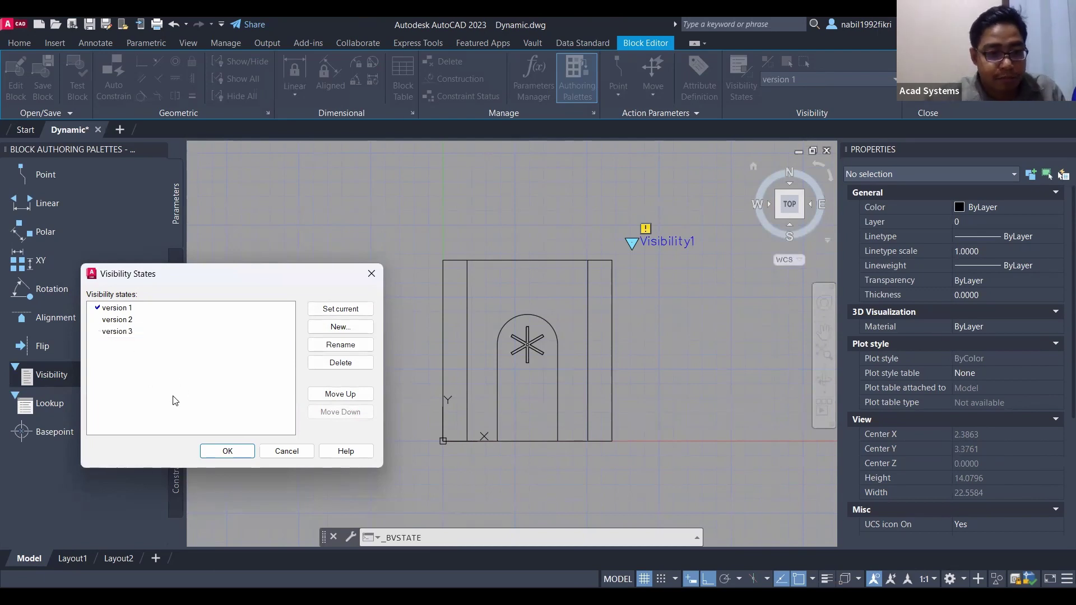
pyautogui.click(227, 453)
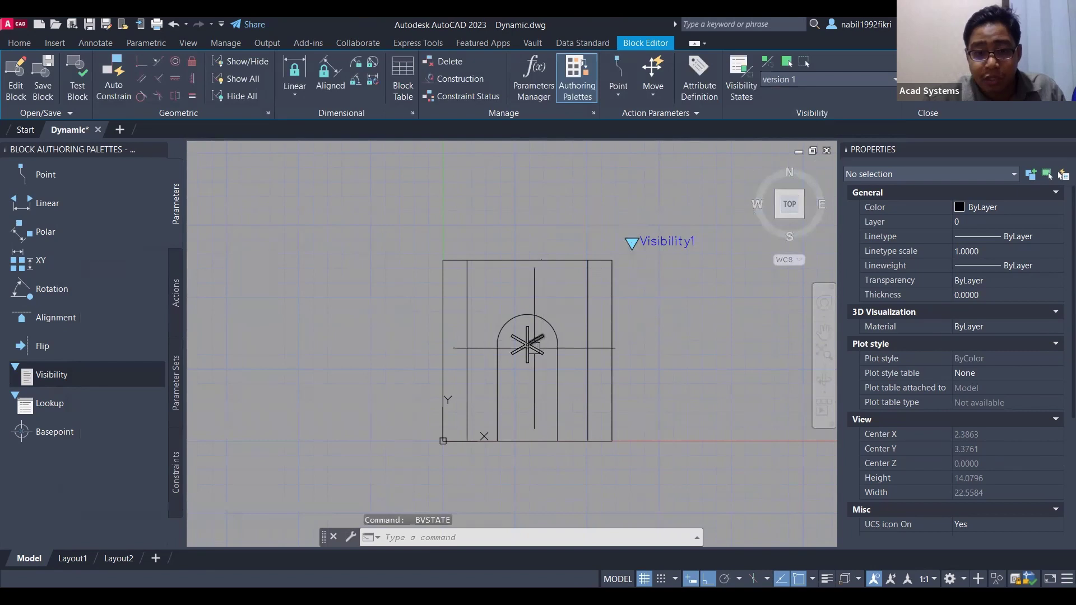
# Hide the six outer lines flanking the inner rectangle in the version 1 state only
pyautogui.click(589, 292)
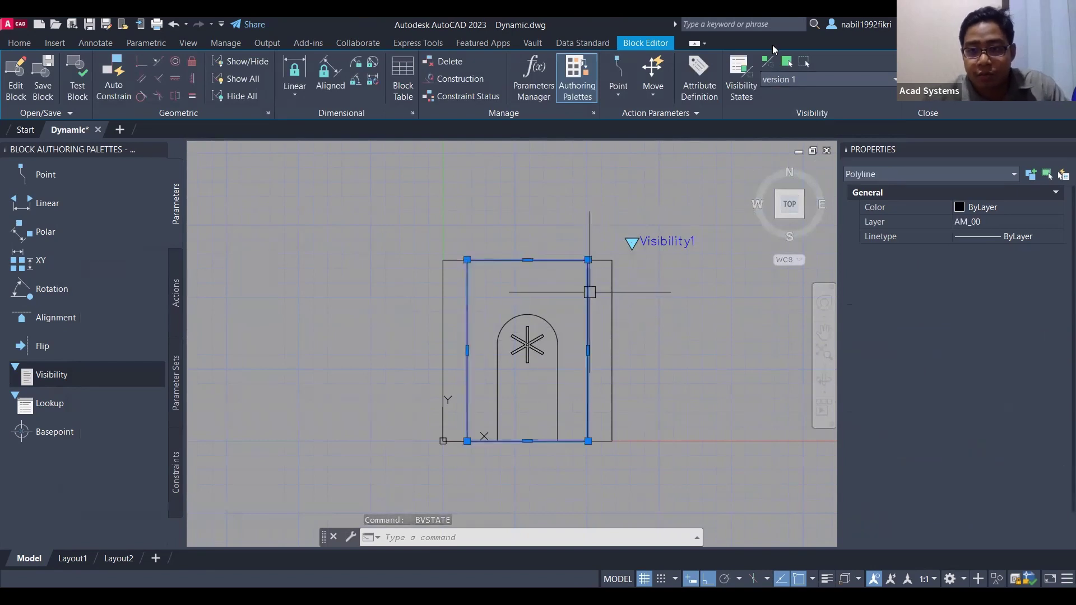
pyautogui.click(805, 62)
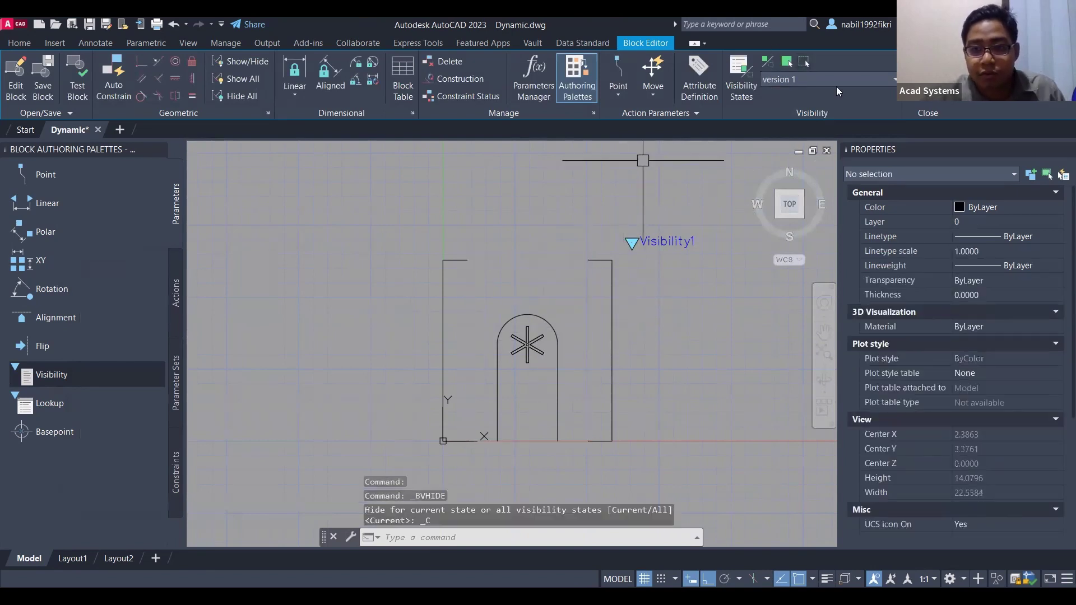
pyautogui.click(612, 282)
pyautogui.click(603, 258)
pyautogui.click(600, 441)
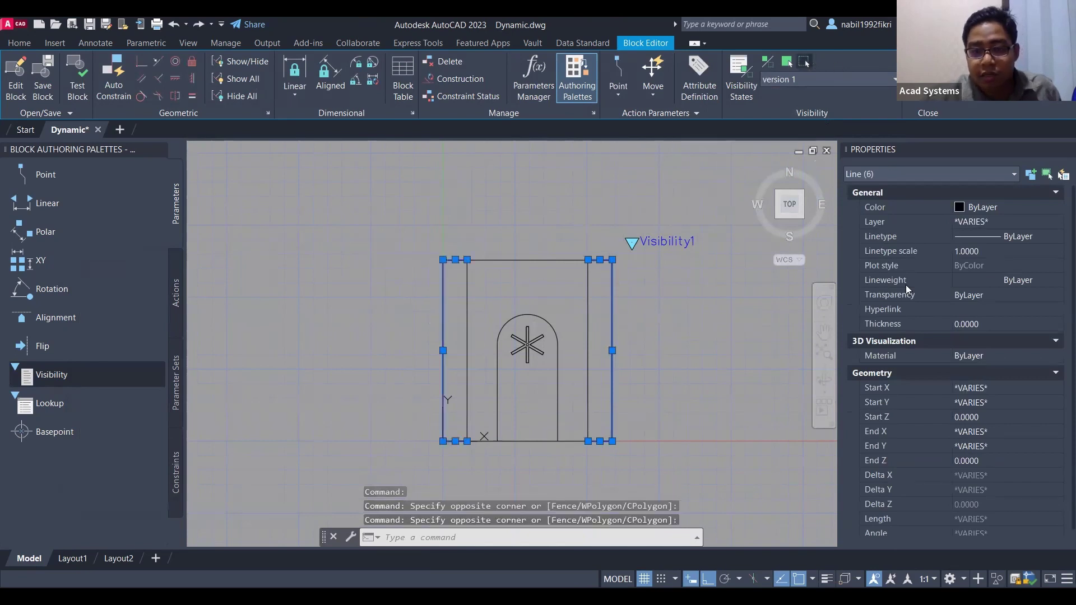
pyautogui.click(804, 61)
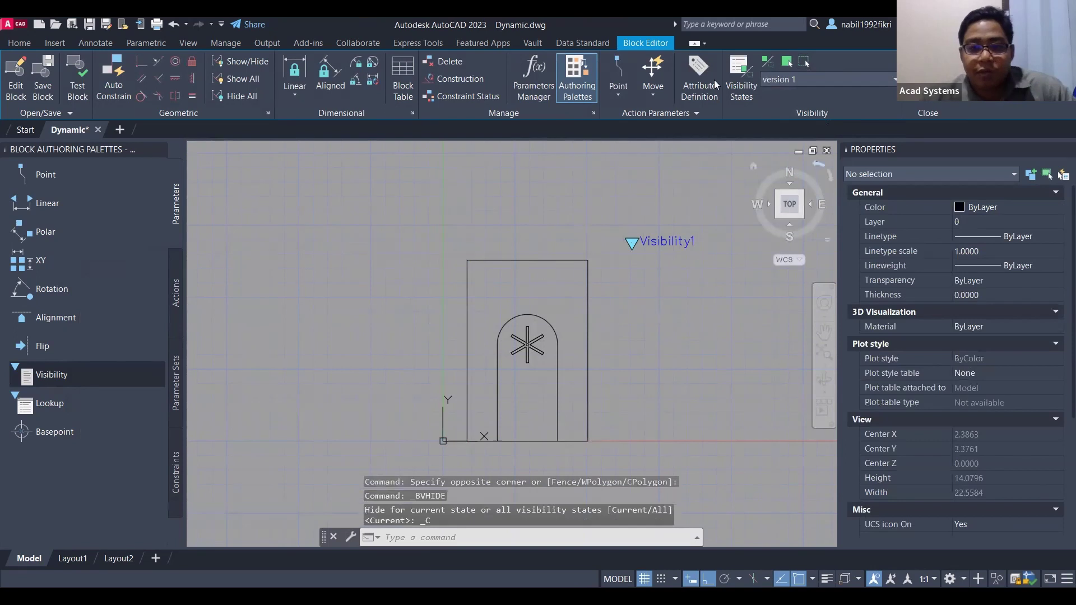
# Make the version 2 state current and set all of the turbine geometry visible in it
pyautogui.click(787, 71)
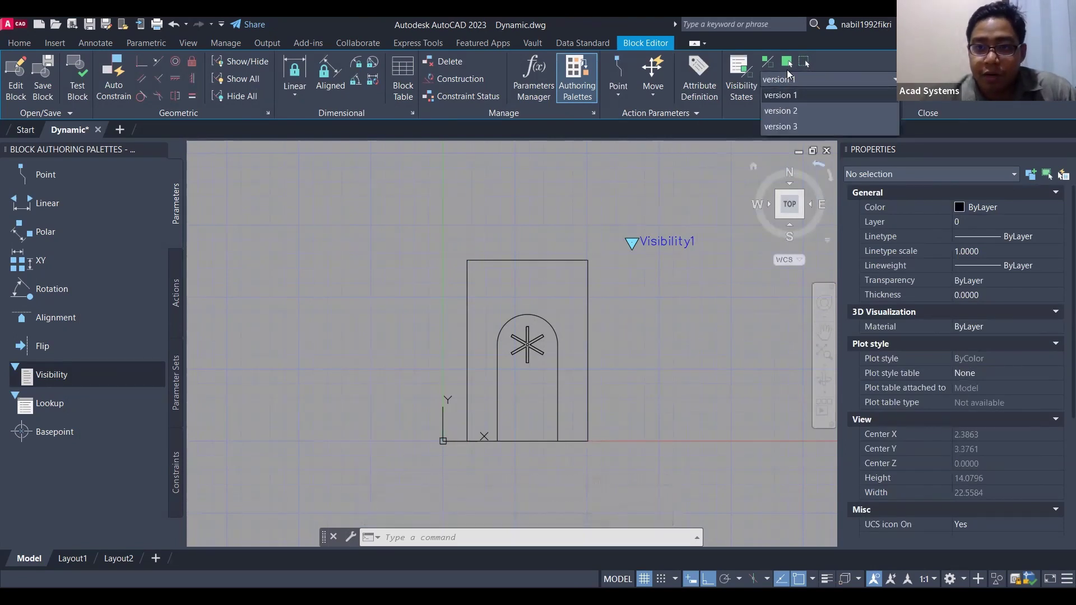
pyautogui.click(804, 110)
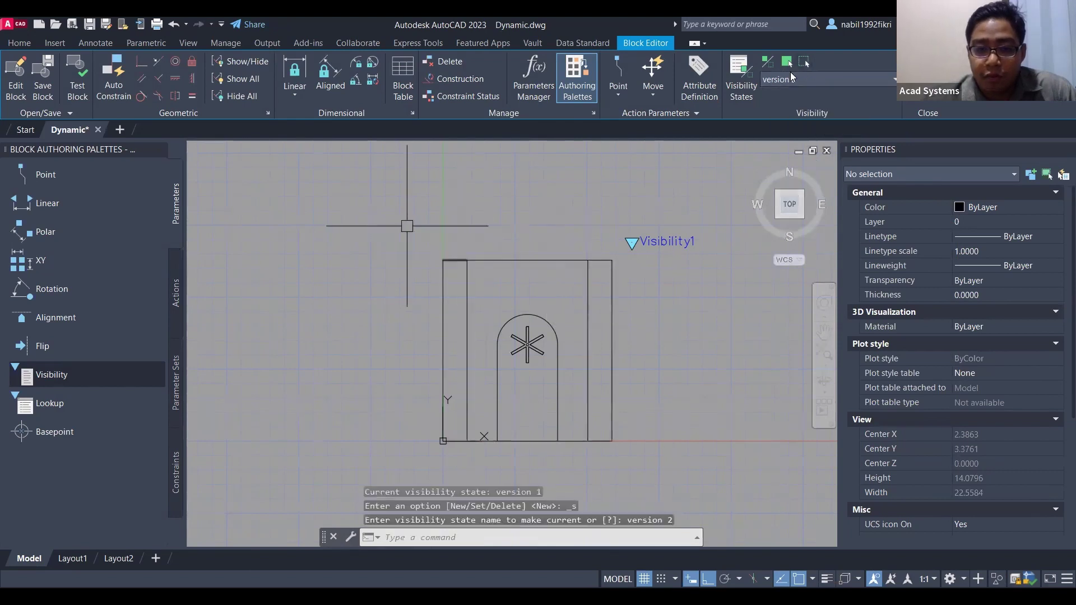
pyautogui.click(407, 226)
pyautogui.click(645, 469)
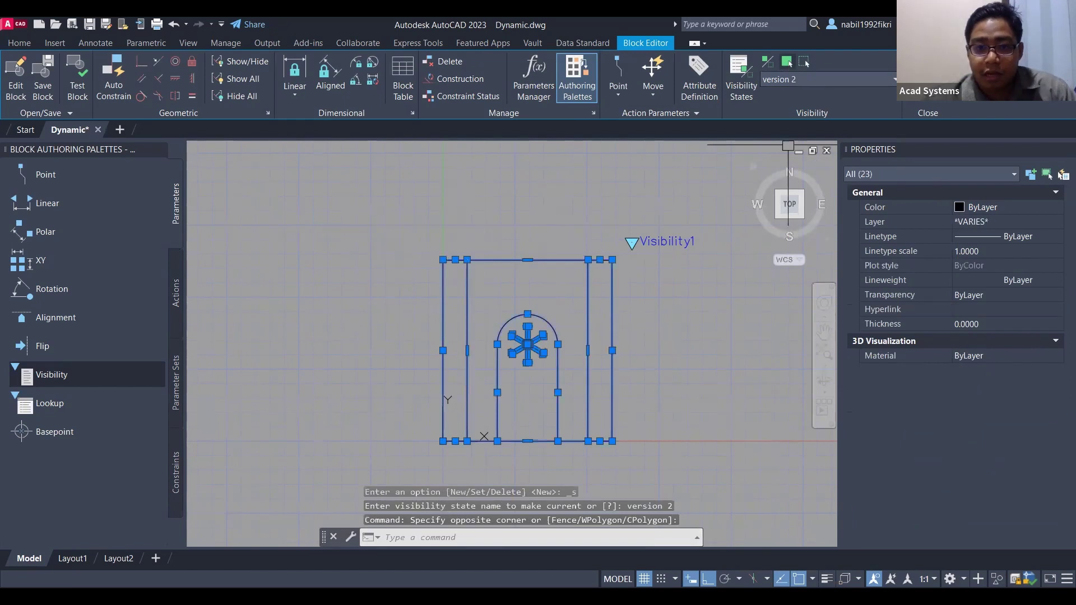
pyautogui.click(787, 63)
# In version 2, copy the six-bladed fan directly below the original and add a horizontal line across the inner rectangle above the arch
pyautogui.scroll(2, 537, 347)
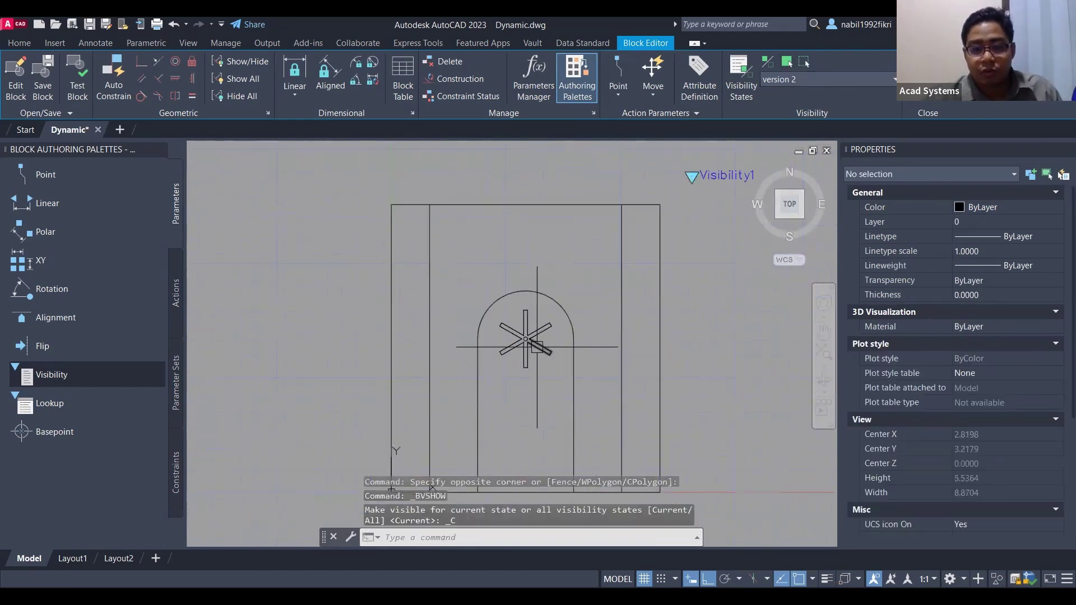
pyautogui.moveTo(536, 345); pyautogui.dragTo(525, 316, button='middle')
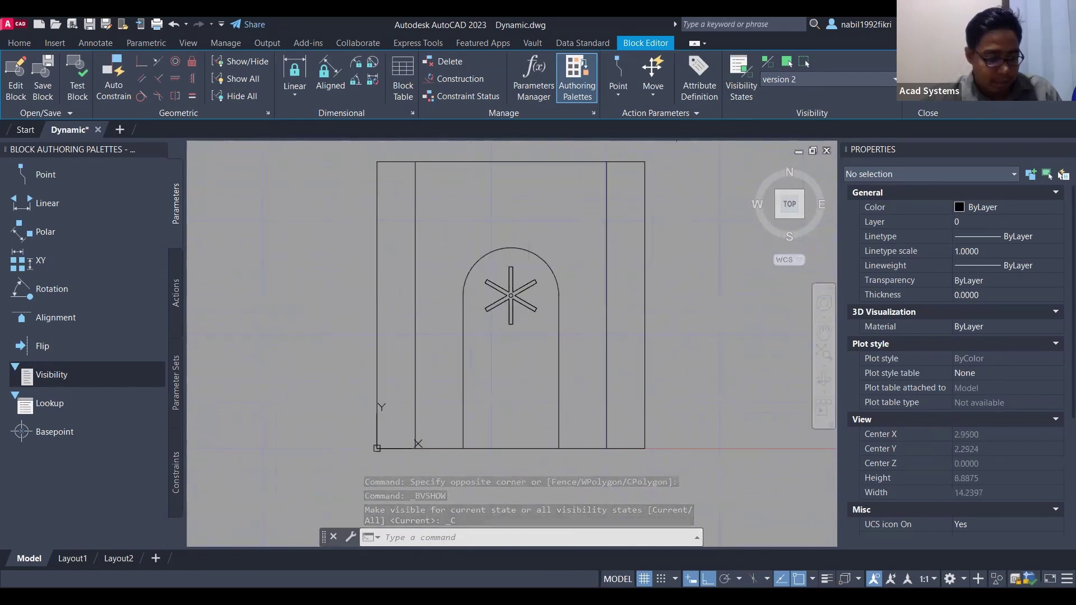
pyautogui.click(475, 256)
pyautogui.click(545, 333)
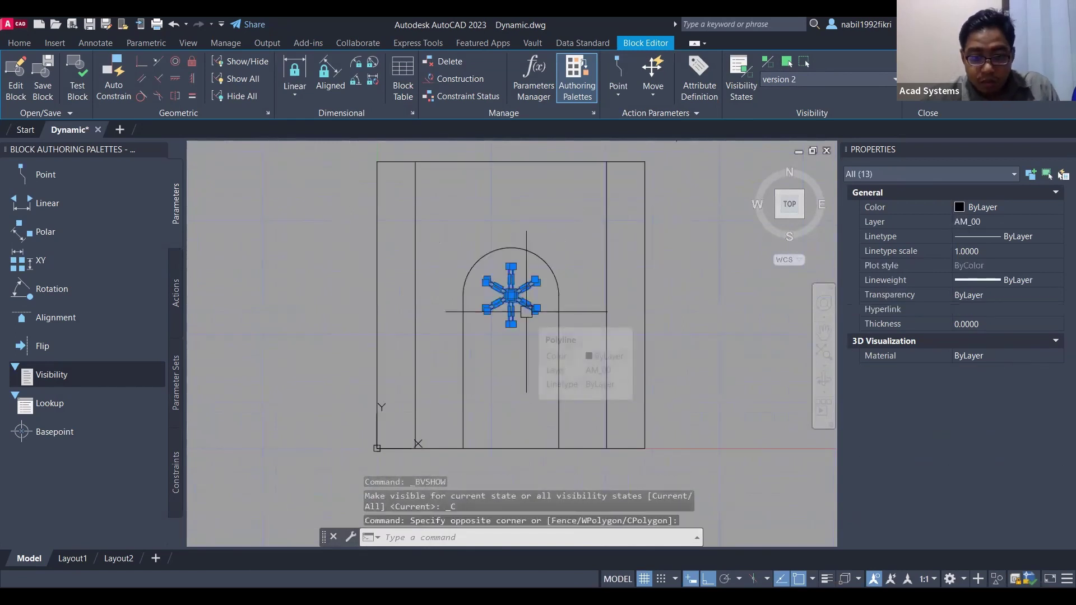
pyautogui.write('CO')
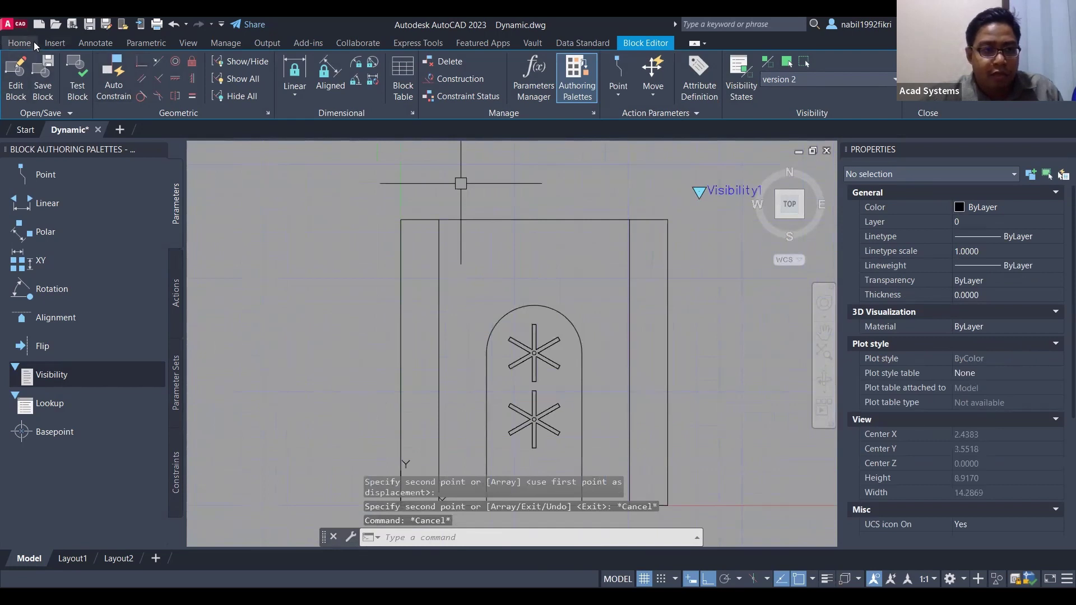
pyautogui.click(34, 42)
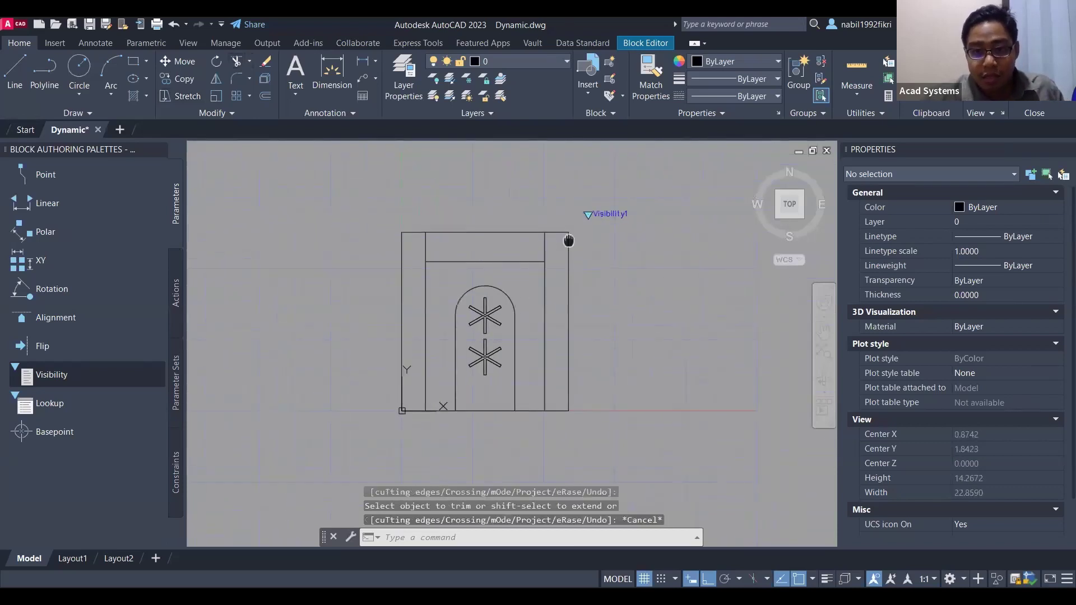
# Select all the turbine geometry, including the second fan and the added line, and make it visible in the version 2 state
pyautogui.click(645, 42)
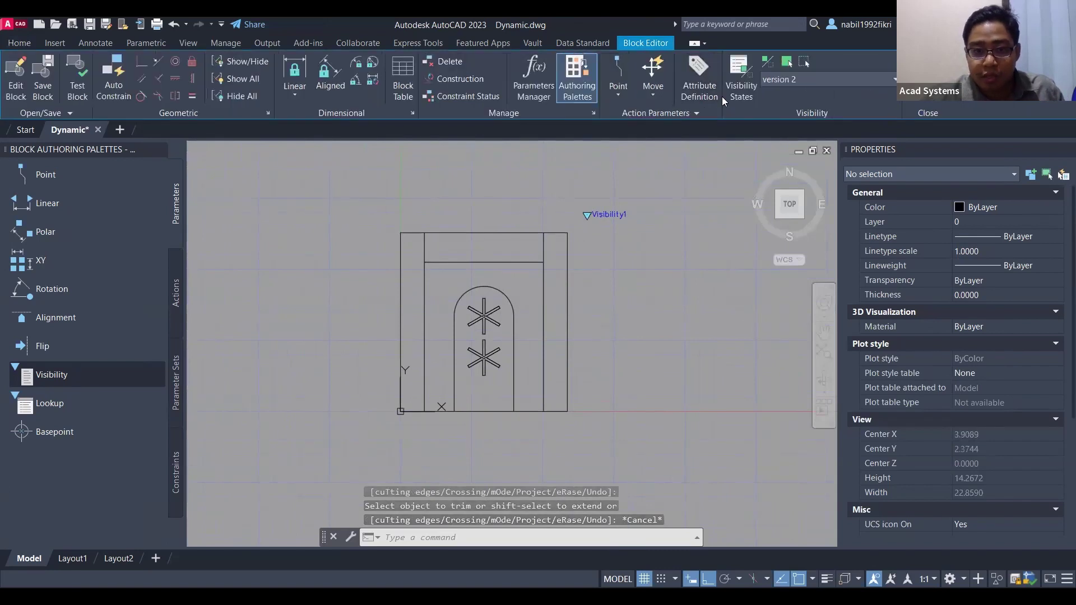
pyautogui.click(357, 216)
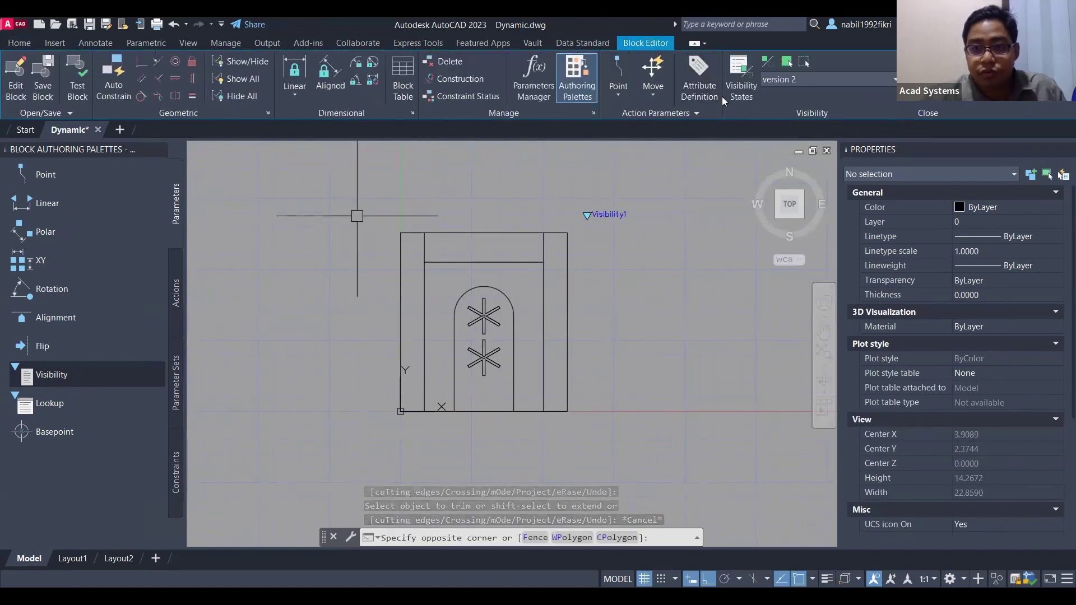
pyautogui.click(608, 443)
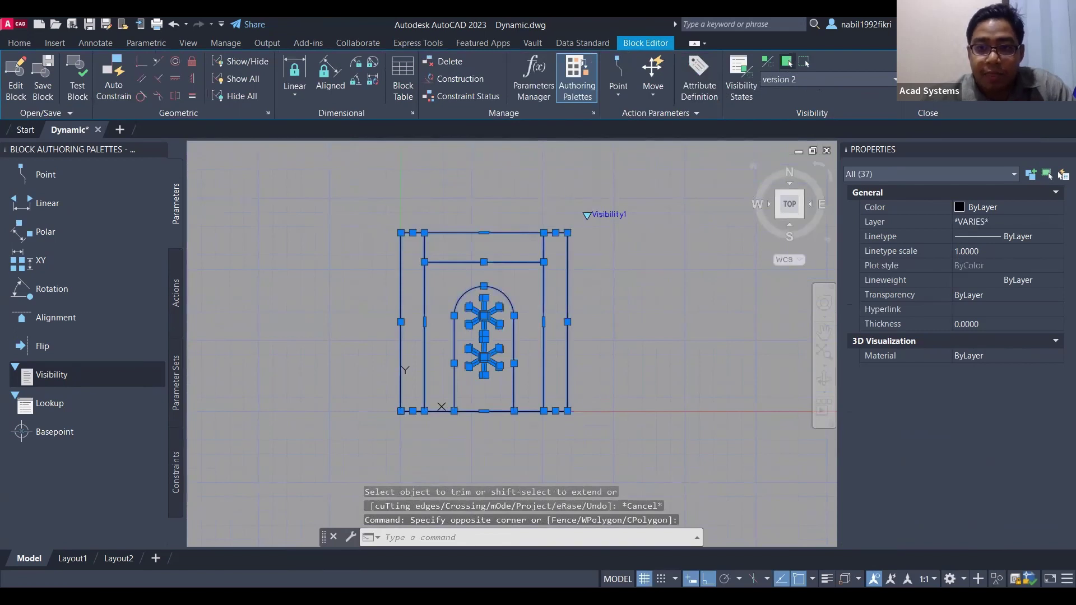
pyautogui.click(786, 61)
# Make the version 3 state current and rotate the six-bladed fan inside the arch about its hub centre to a freely picked angle
pyautogui.click(806, 82)
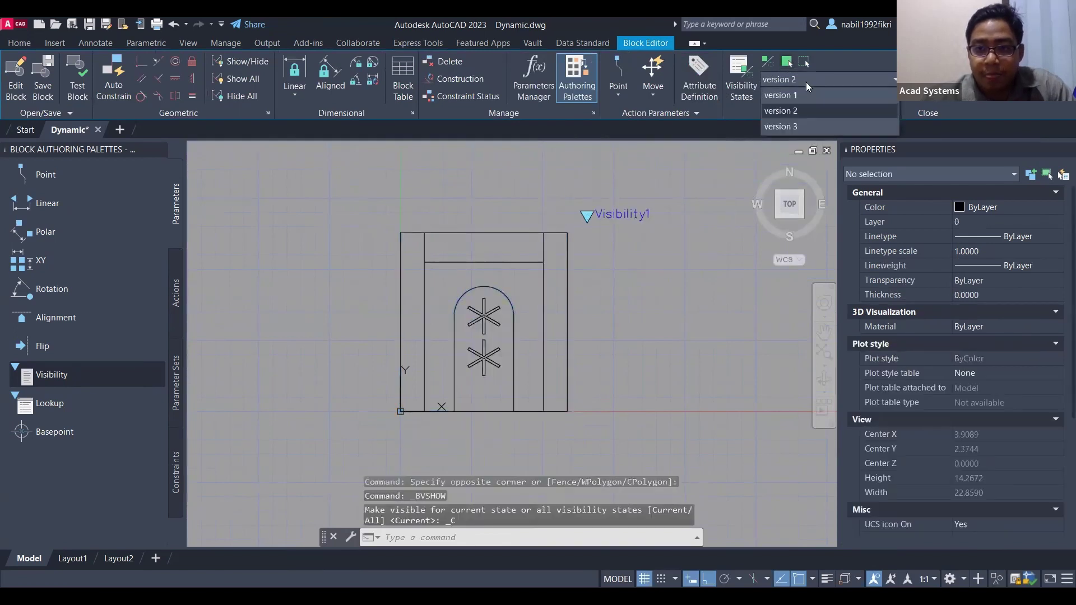
pyautogui.click(793, 128)
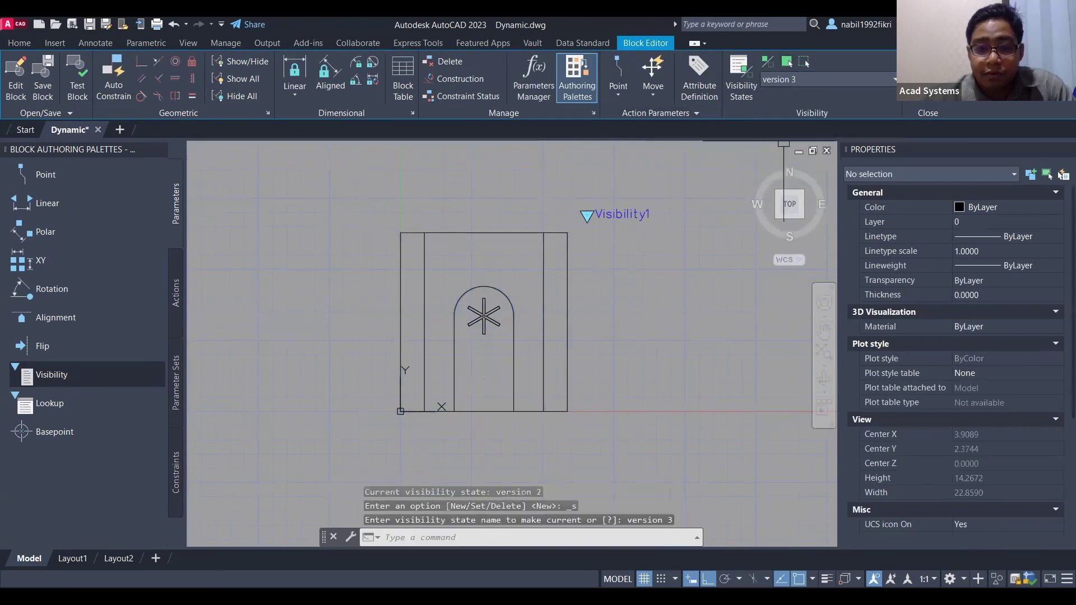
pyautogui.scroll(2, 483, 325)
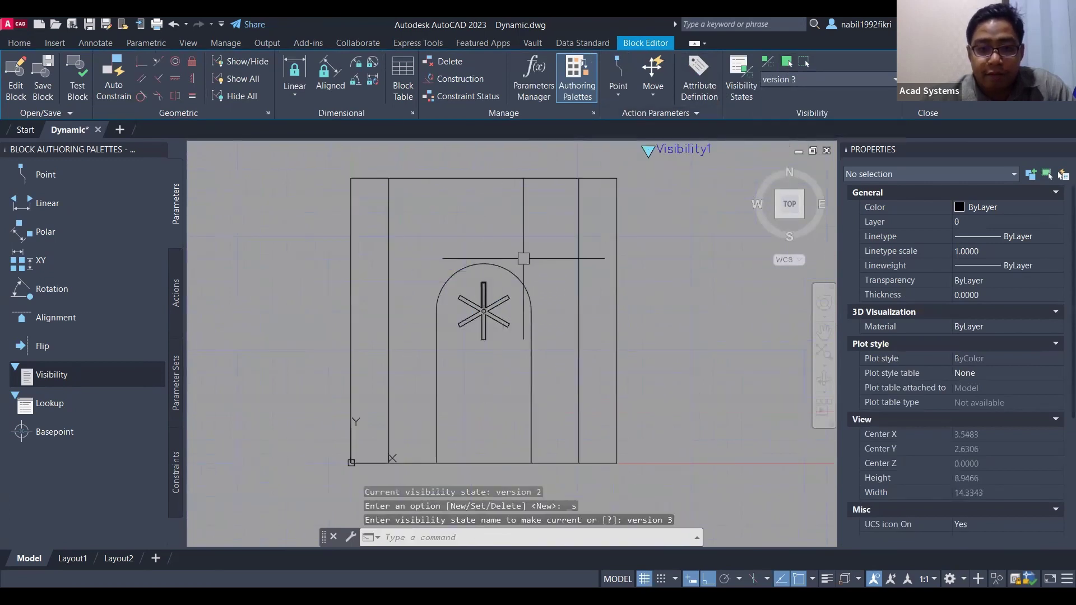
pyautogui.scroll(4, 487, 306)
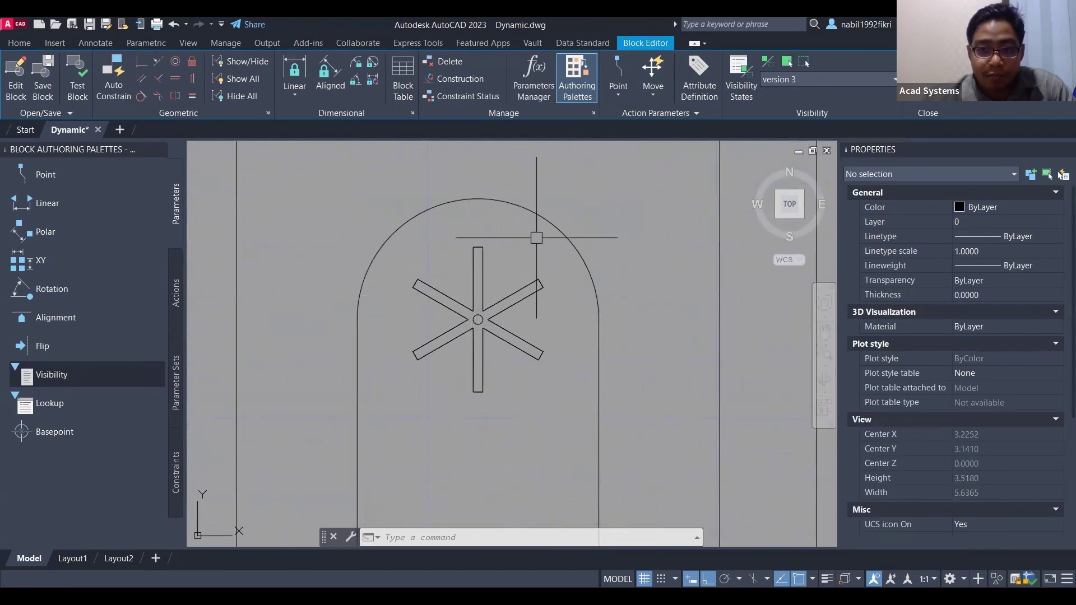
pyautogui.scroll(-2, 515, 266)
pyautogui.click(534, 357)
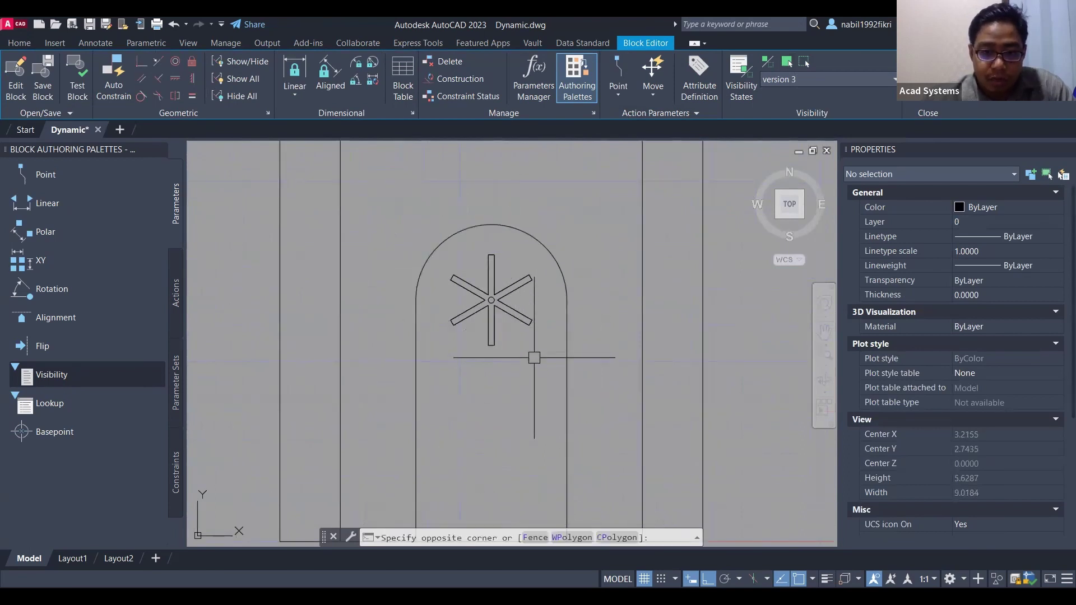
pyautogui.click(457, 236)
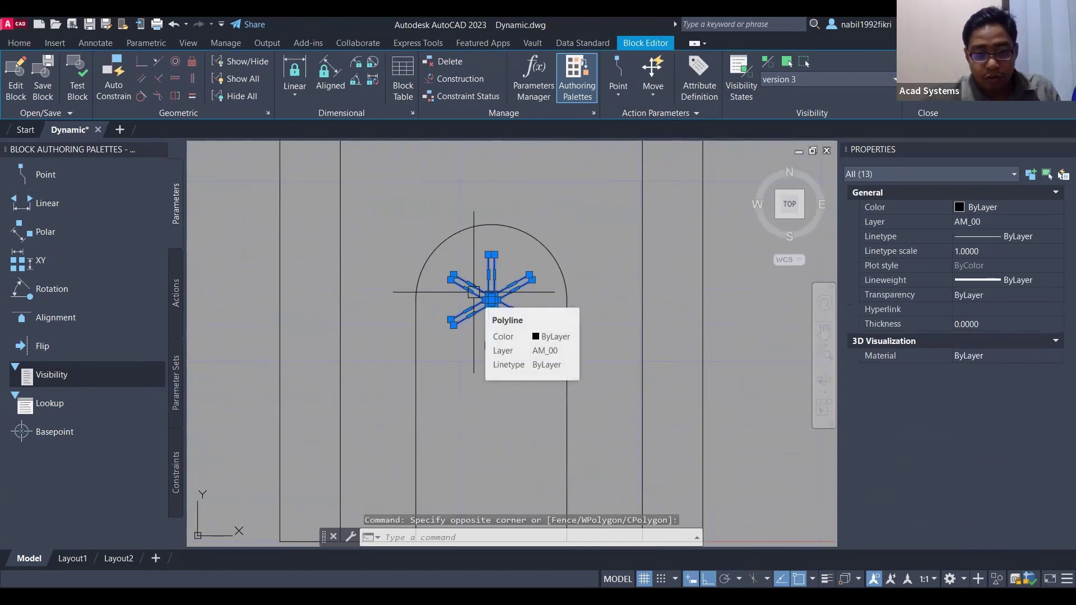
pyautogui.write('RO')
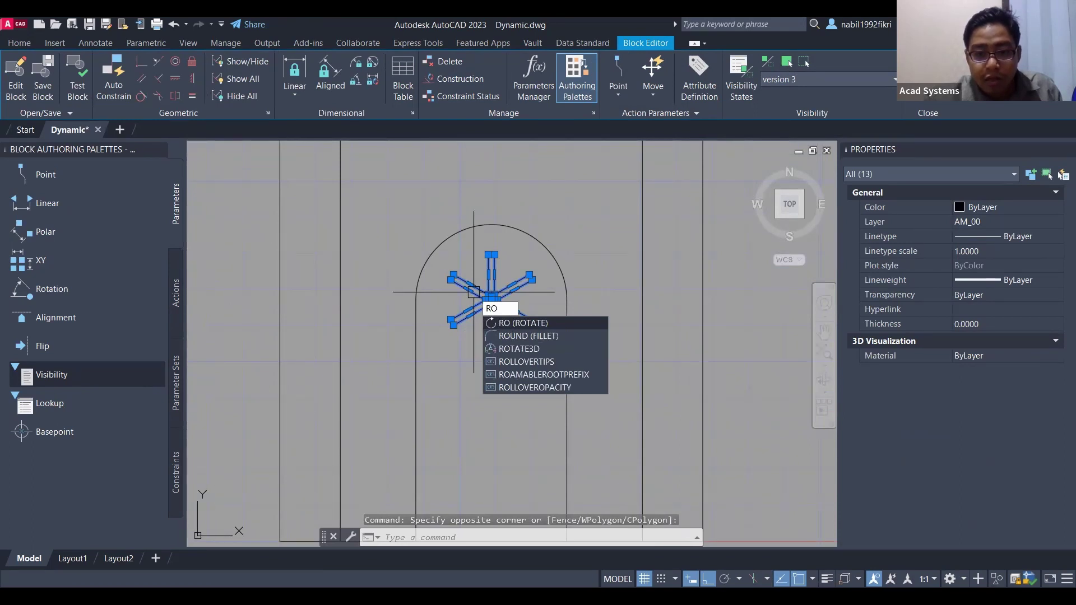
pyautogui.press('Return')
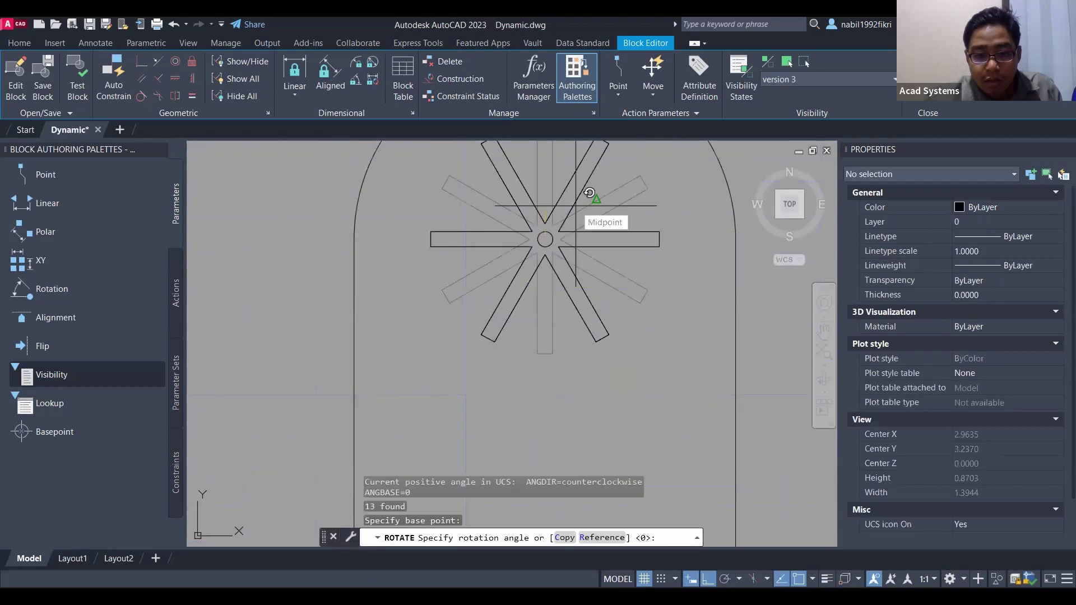
pyautogui.click(576, 206)
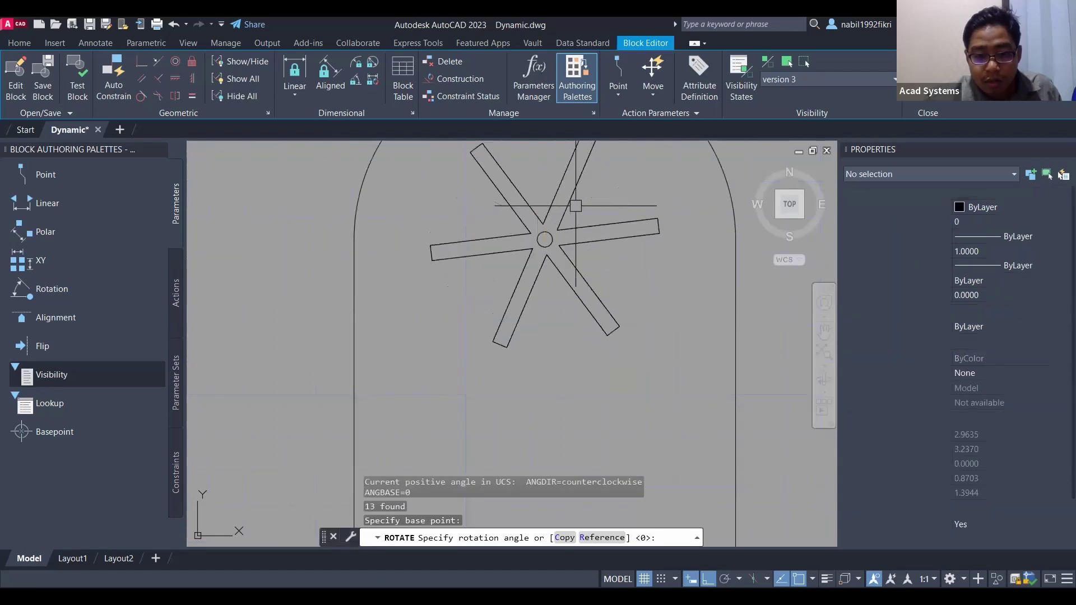
# Undo the fan's rotation, and place a copy directly below the original, rotated so two opposite blades lie horizontally
pyautogui.hotkey('ctrl', 'z')
pyautogui.scroll(2, 485, 277)
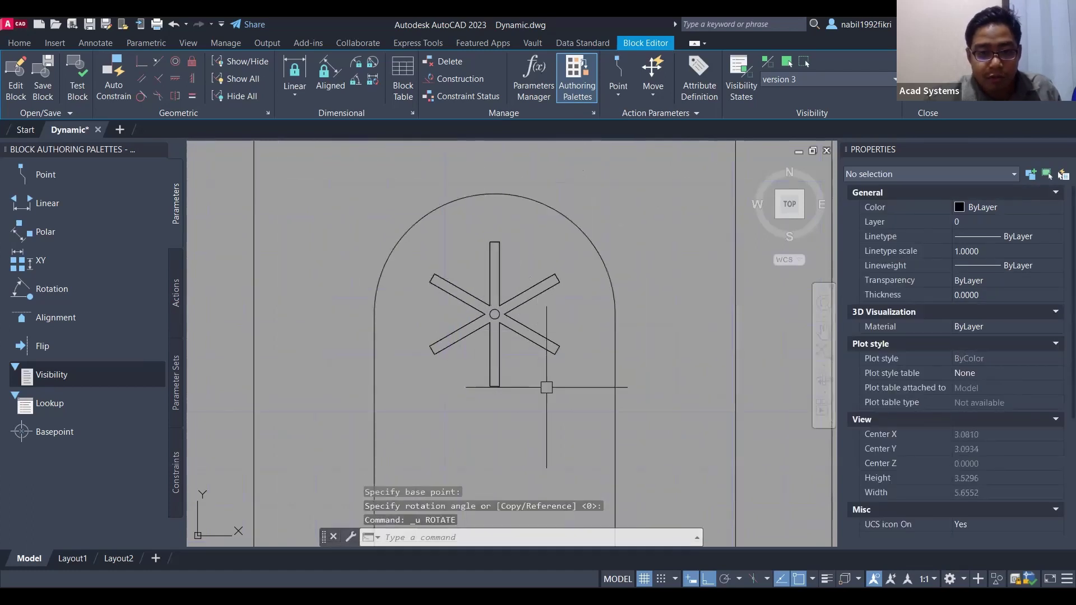
pyautogui.moveTo(547, 387); pyautogui.dragTo(439, 269)
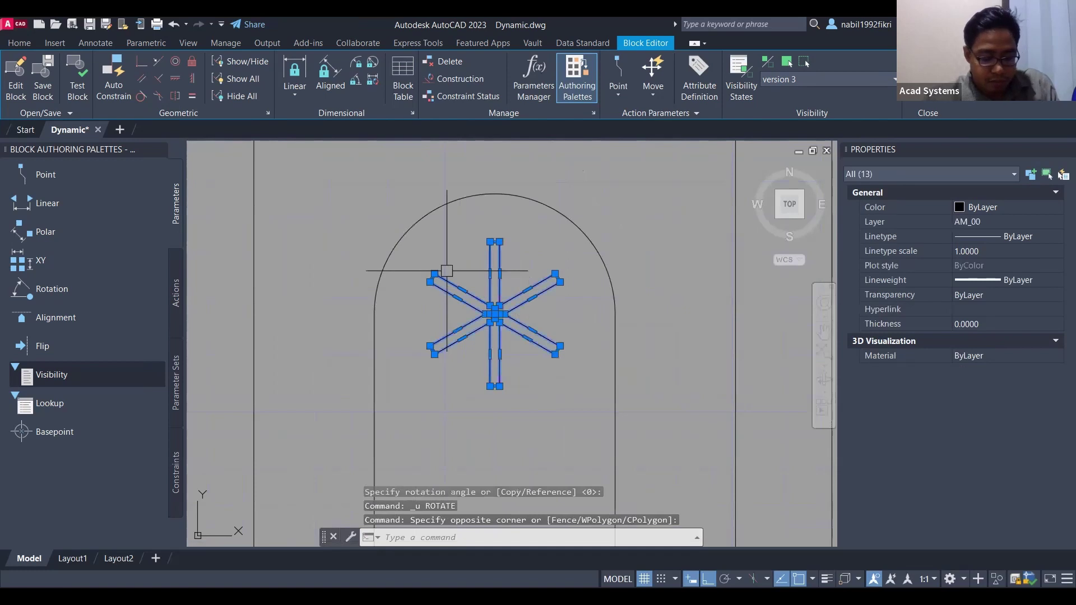
pyautogui.write('CO')
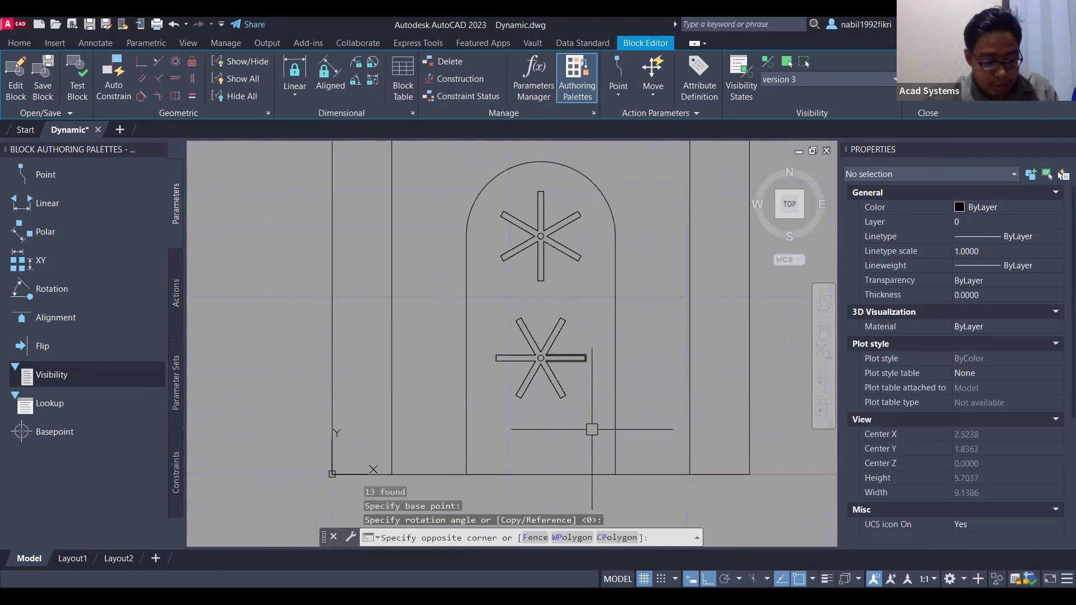
# Try to move the rotated fan copy onto the original fan's hub, and undo that move
pyautogui.click(488, 307)
pyautogui.scroll(2, 534, 299)
pyautogui.moveTo(534, 306); pyautogui.dragTo(495, 423, button='middle')
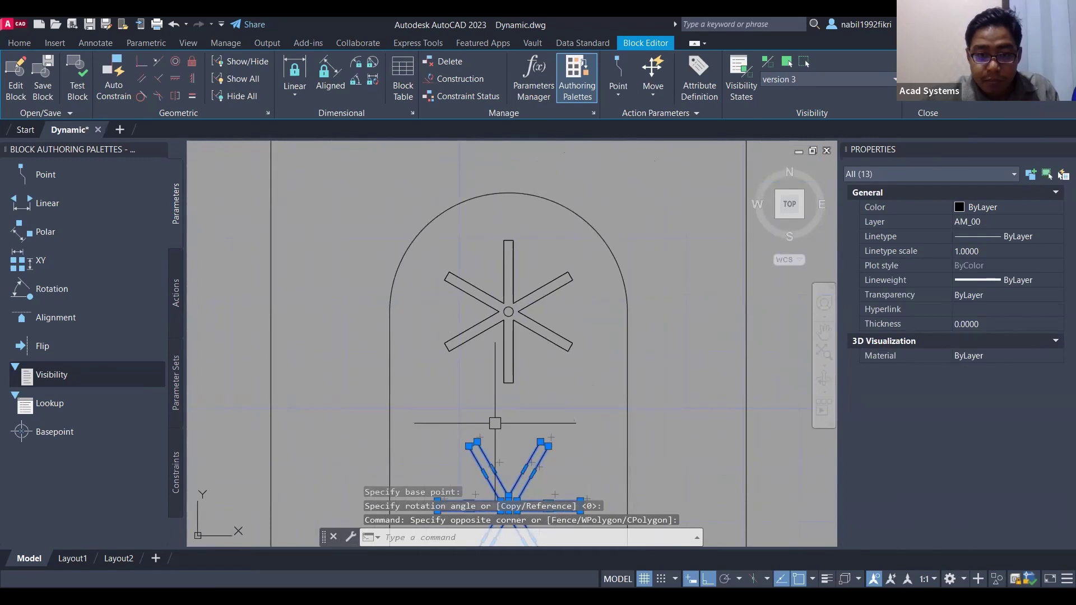
pyautogui.hotkey('ctrl', 'z')
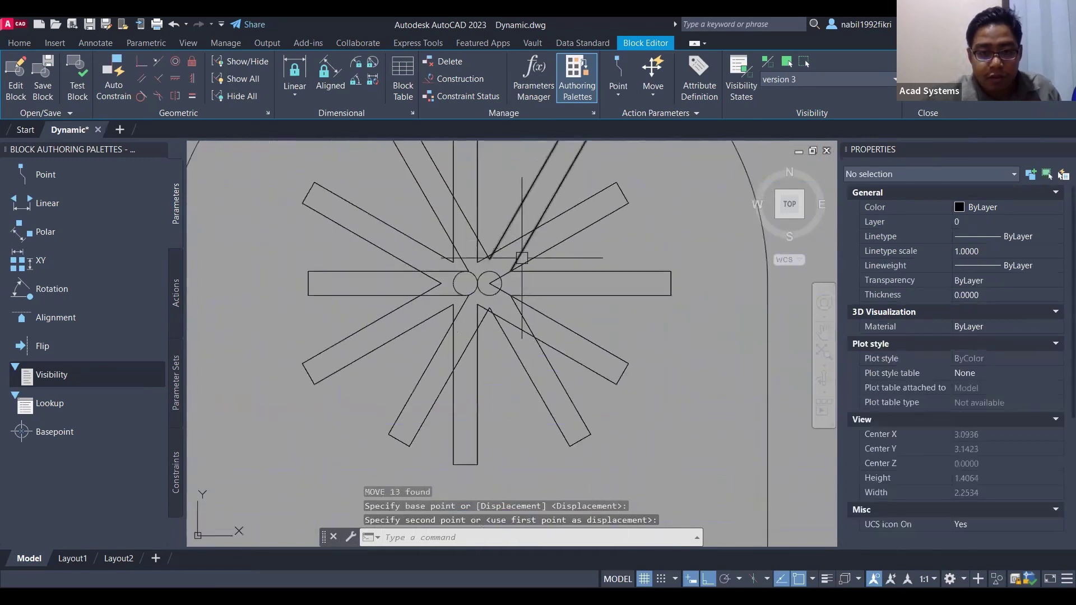
pyautogui.hotkey('ctrl', 'z')
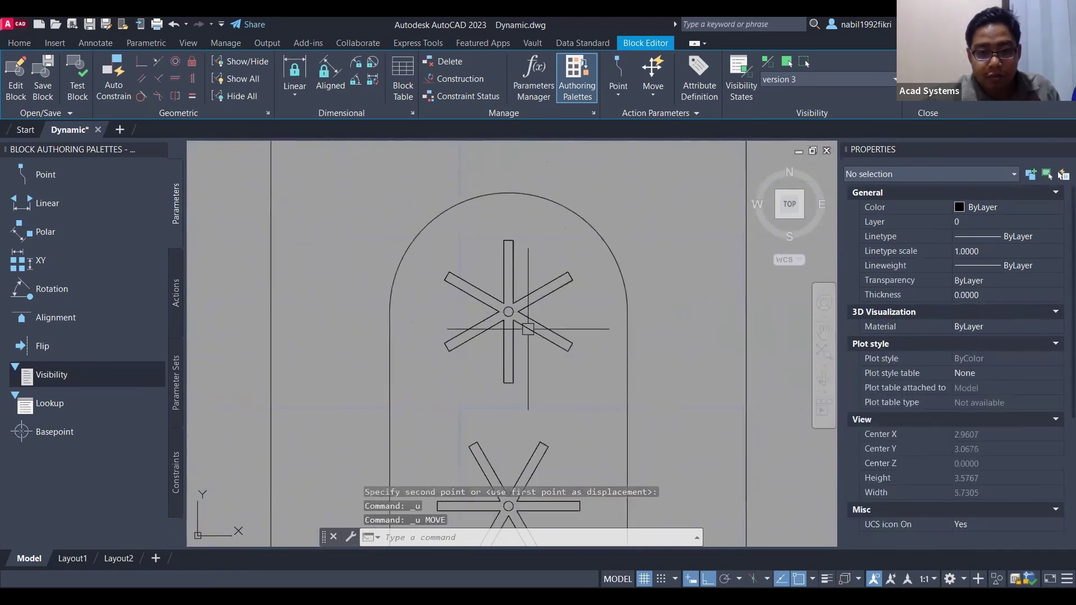
pyautogui.scroll(-2, 552, 467)
pyautogui.click(552, 467)
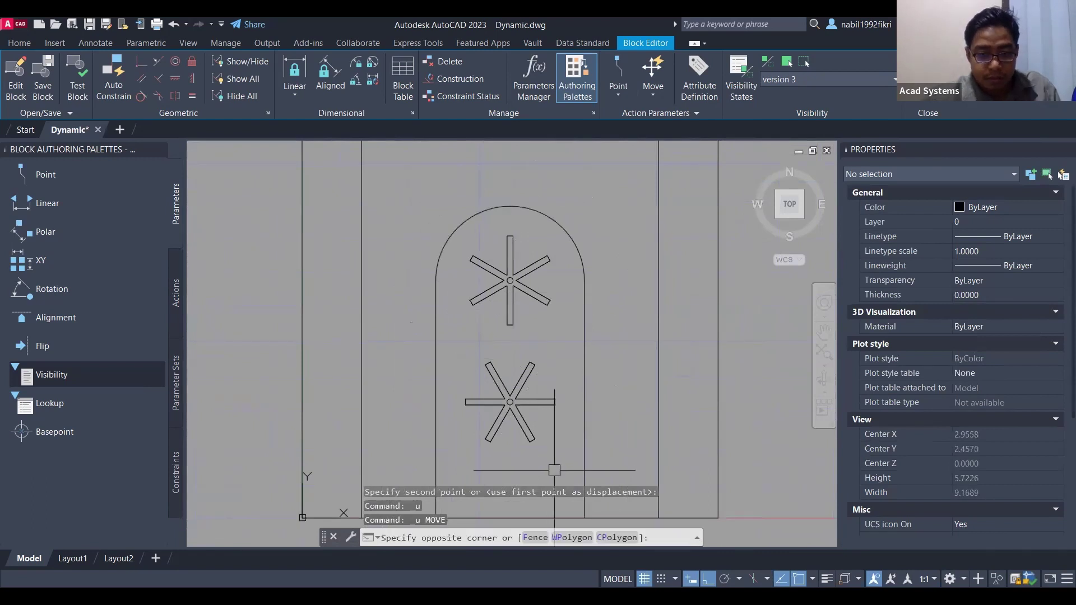
pyautogui.press('Escape')
pyautogui.press('Escape')
# Move the rotated fan copy onto the original fan so that their hub centres coincide, forming a twelve-bladed fan
pyautogui.click(547, 443)
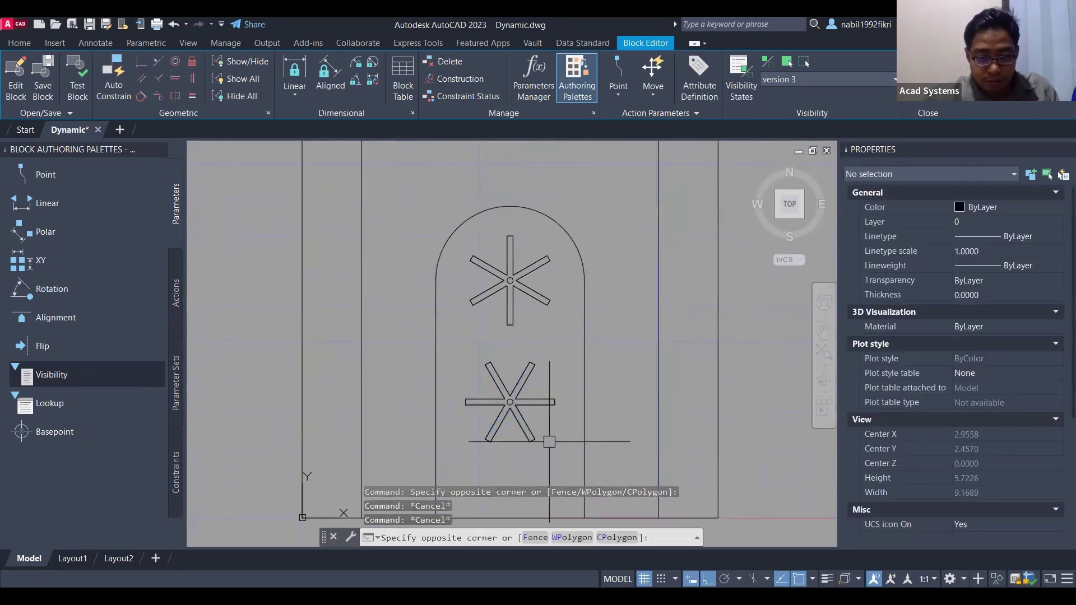
pyautogui.click(452, 370)
pyautogui.click(561, 386)
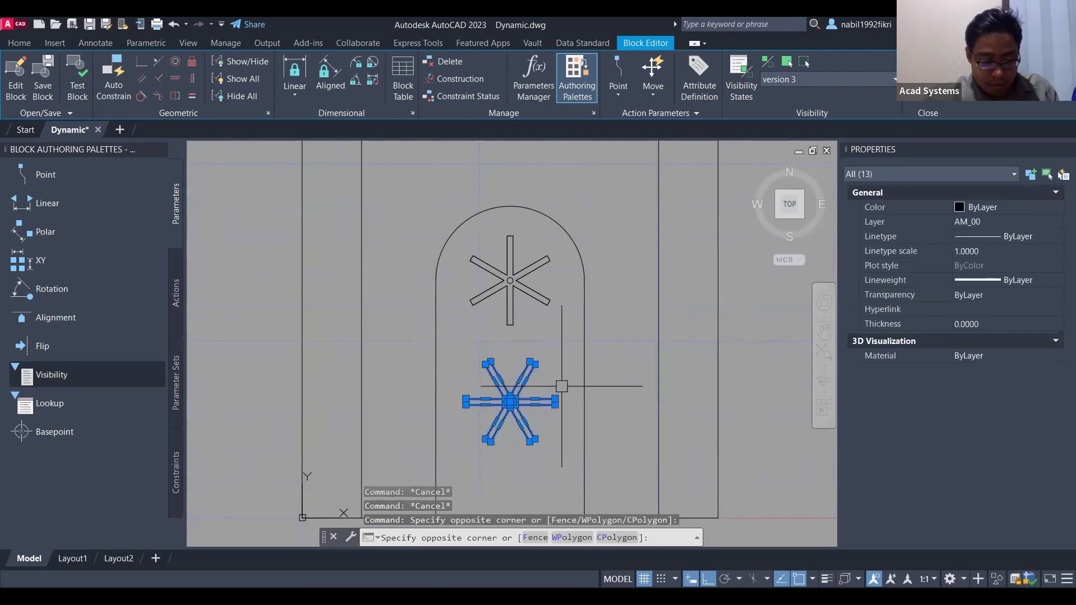
pyautogui.click(499, 368)
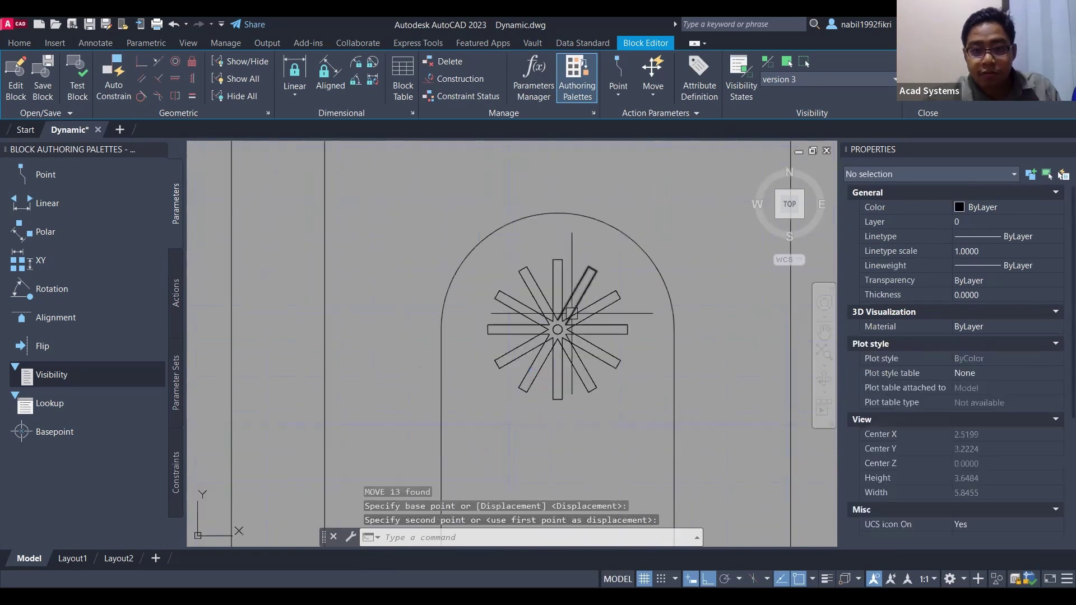
pyautogui.scroll(6, 572, 314)
pyautogui.scroll(-4, 504, 330)
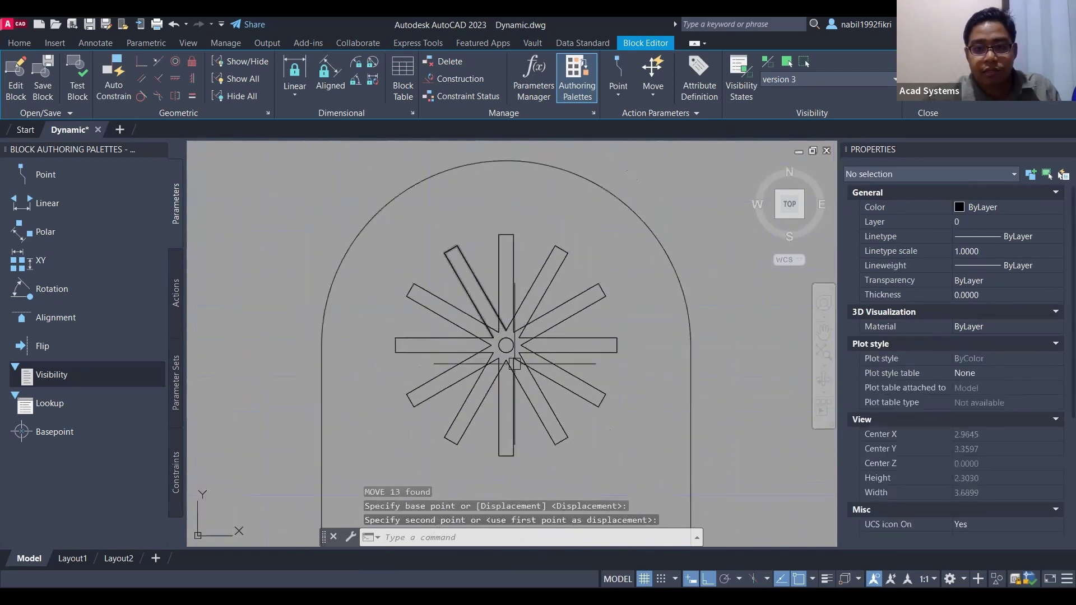
pyautogui.scroll(-6, 514, 364)
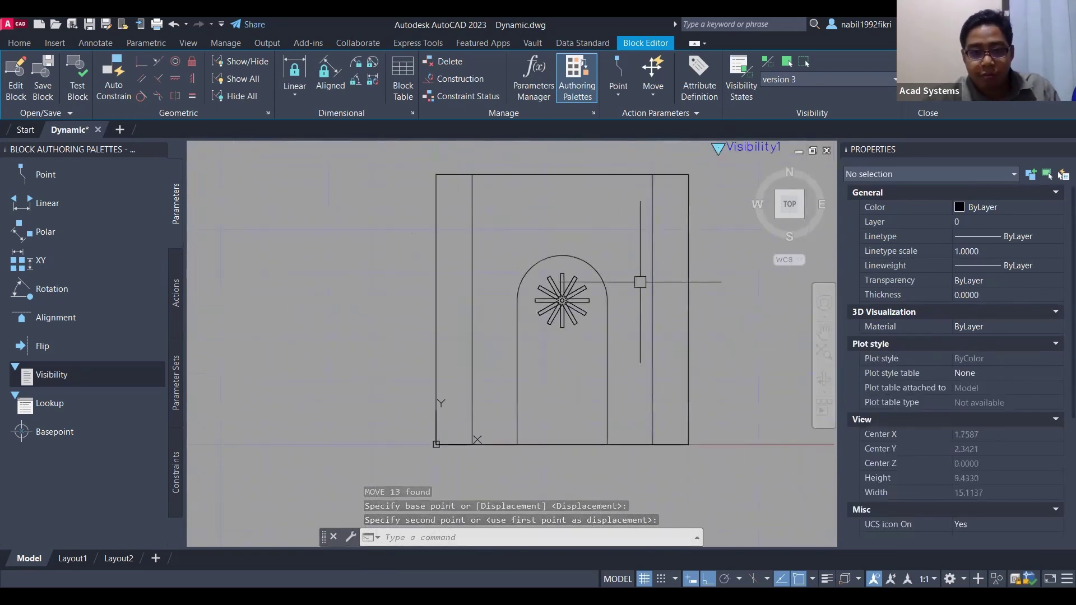
pyautogui.moveTo(640, 282)
pyautogui.mouseDown(button='middle')
pyautogui.moveTo(612, 365)
pyautogui.moveTo(604, 314)
pyautogui.mouseUp(button='middle')
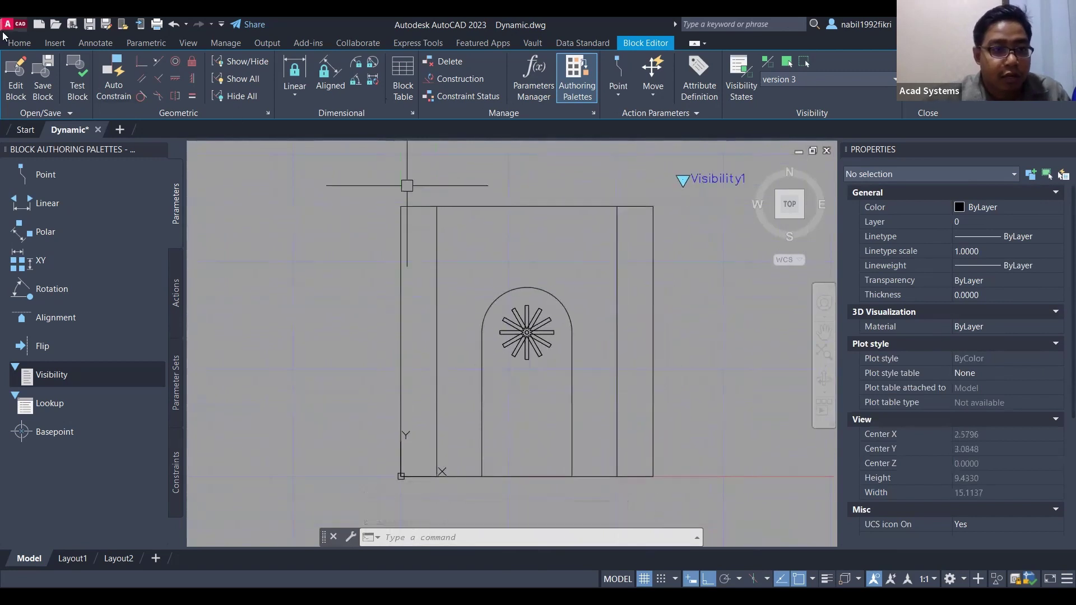
# Draw two equal-looking circles above the arch, one near each side of the inner rectangle, and offset the arch outline outward
pyautogui.click(14, 42)
pyautogui.click(90, 67)
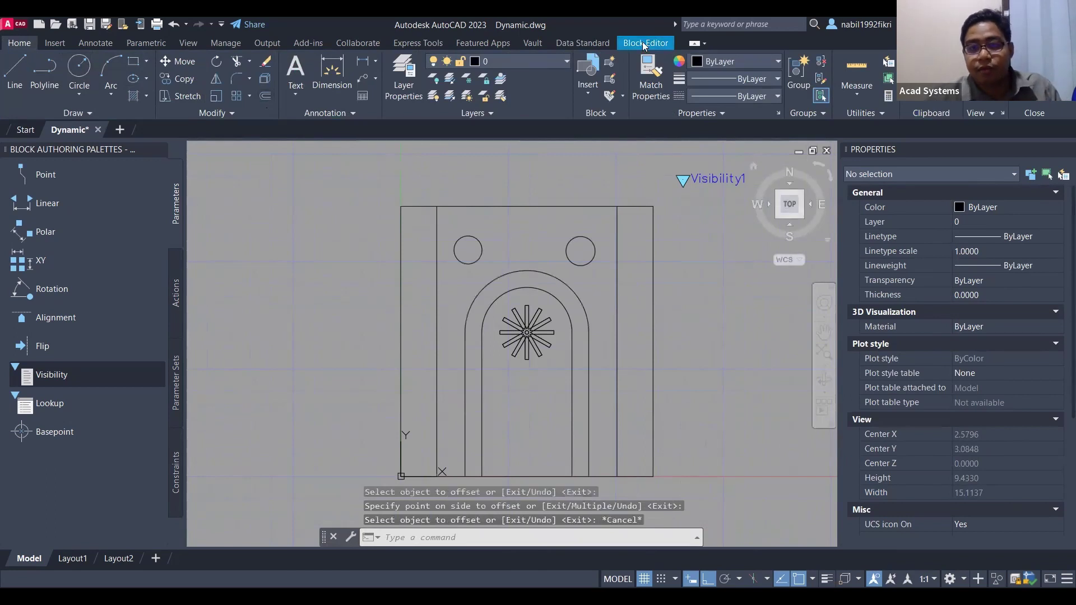
pyautogui.click(645, 44)
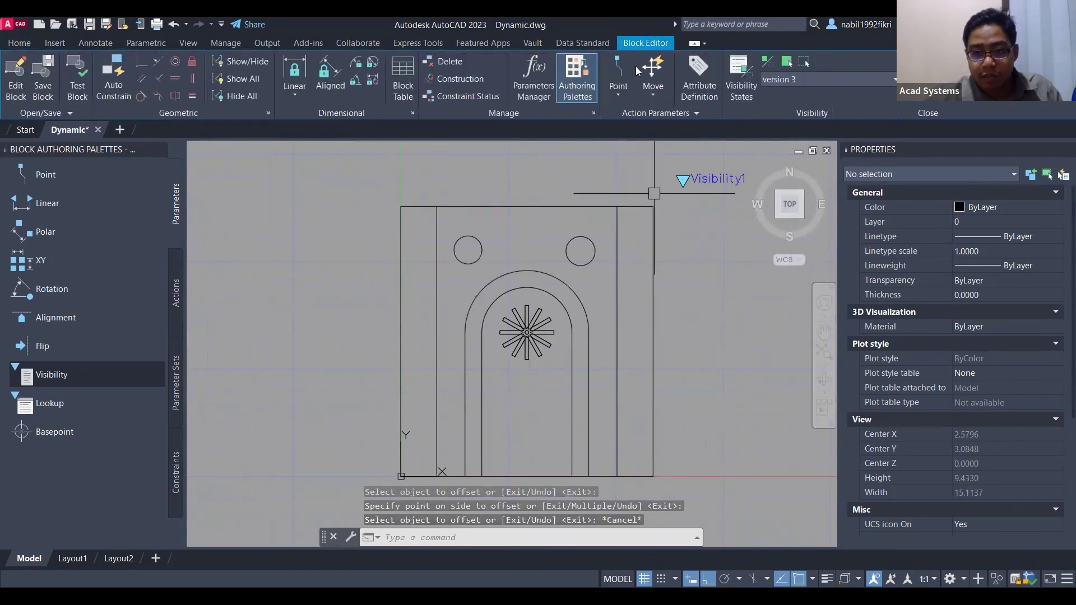
pyautogui.scroll(-2, 673, 322)
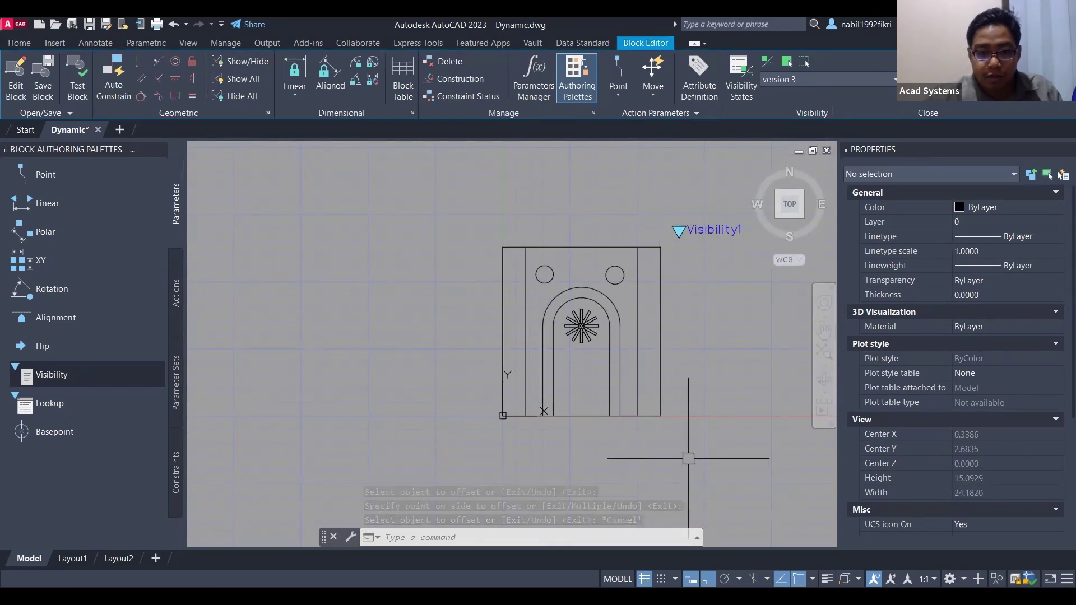
pyautogui.click(688, 458)
pyautogui.click(649, 394)
pyautogui.press('Escape')
pyautogui.press('Escape')
pyautogui.click(655, 235)
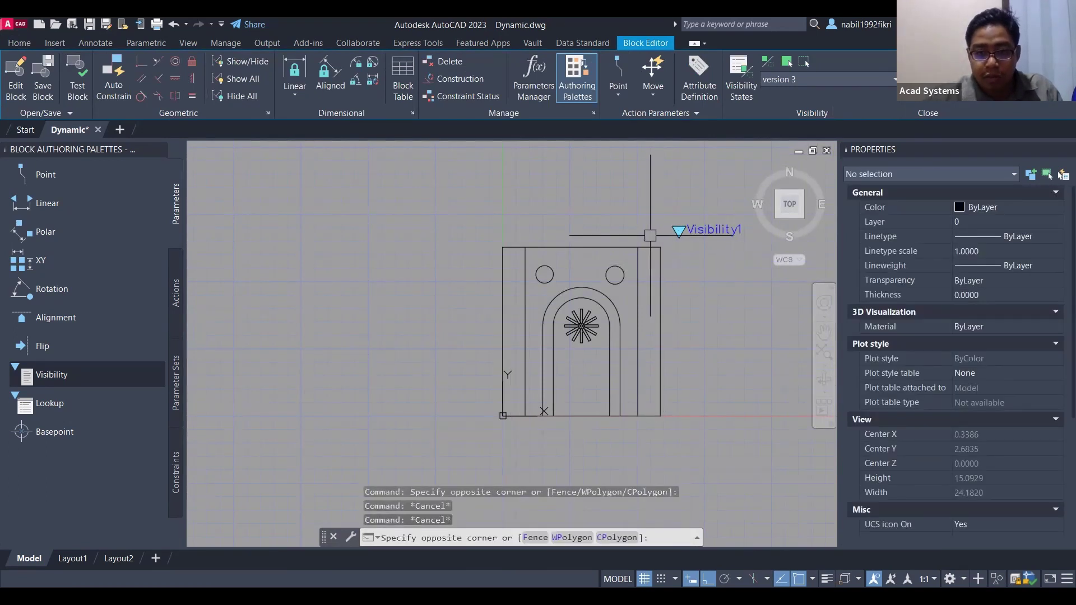
pyautogui.press('Escape')
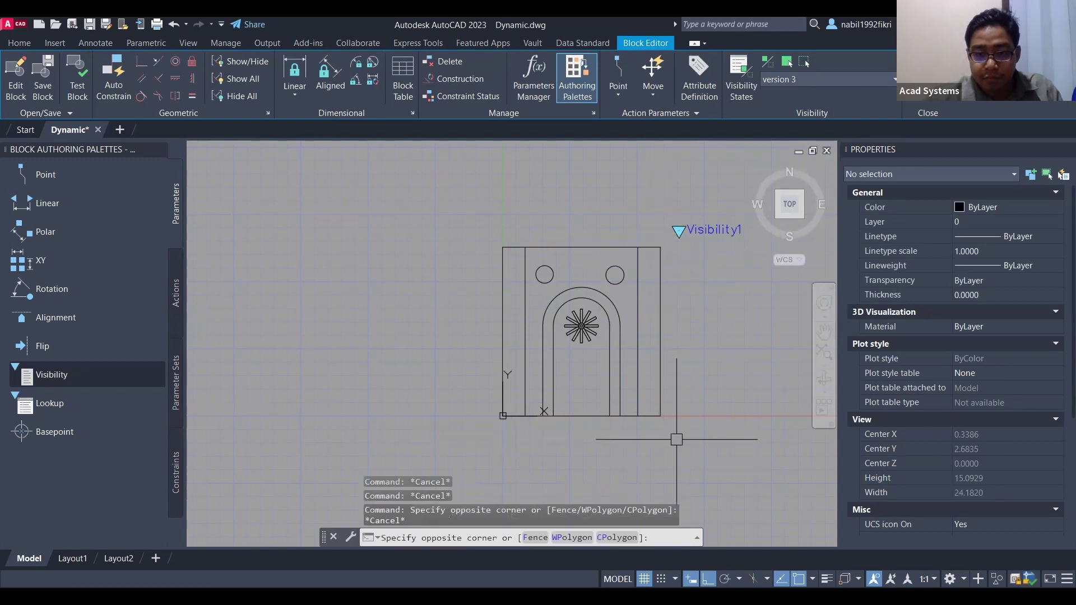
# Hide the outer lines of the two side strips in the version 3 state and close the block editor
pyautogui.click(650, 234)
pyautogui.click(505, 446)
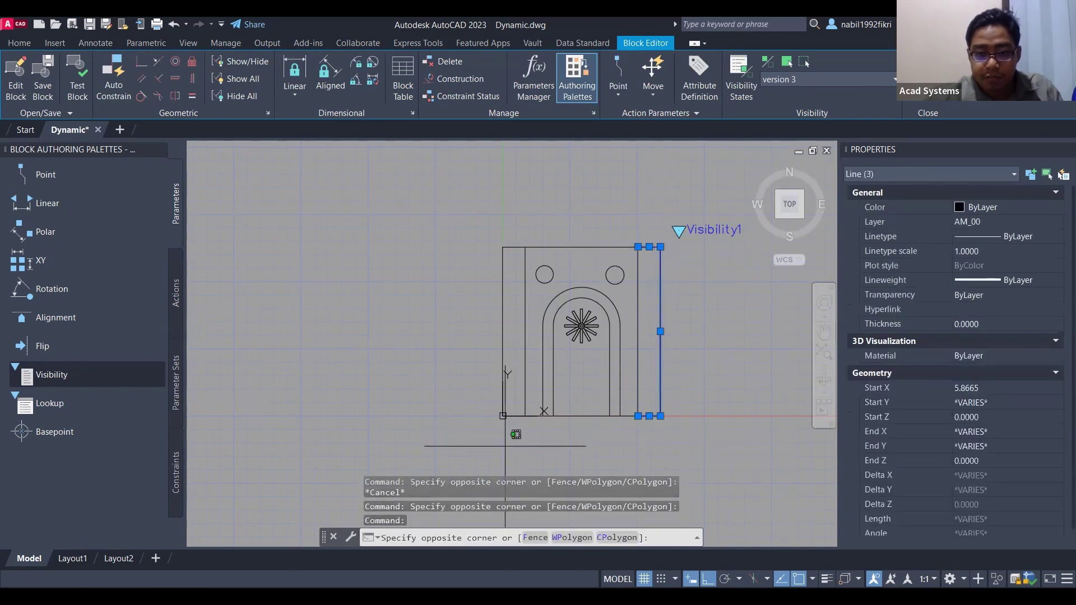
pyautogui.click(492, 238)
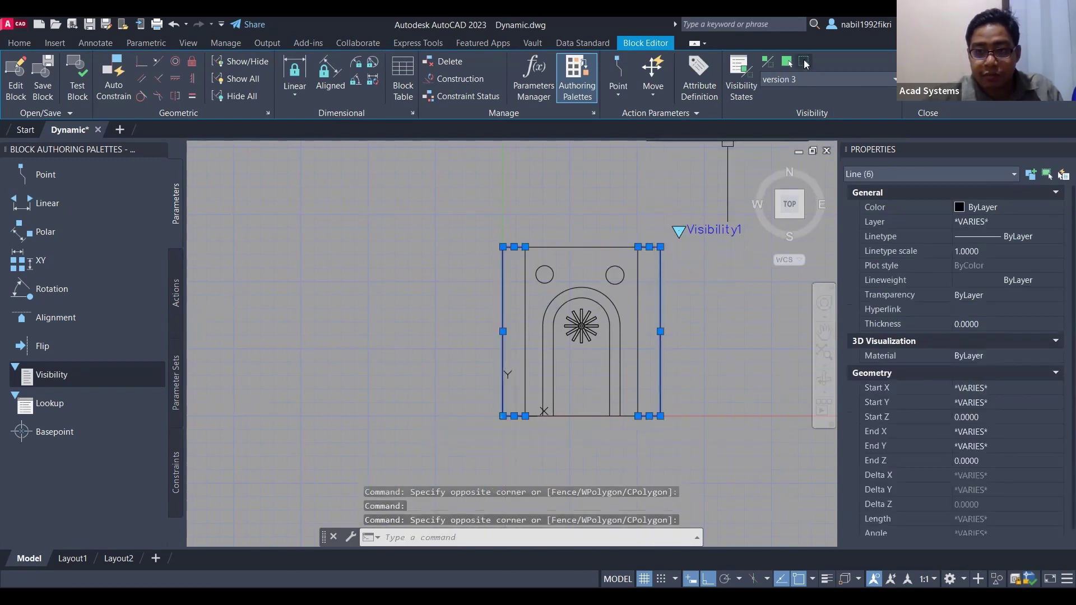
pyautogui.click(805, 64)
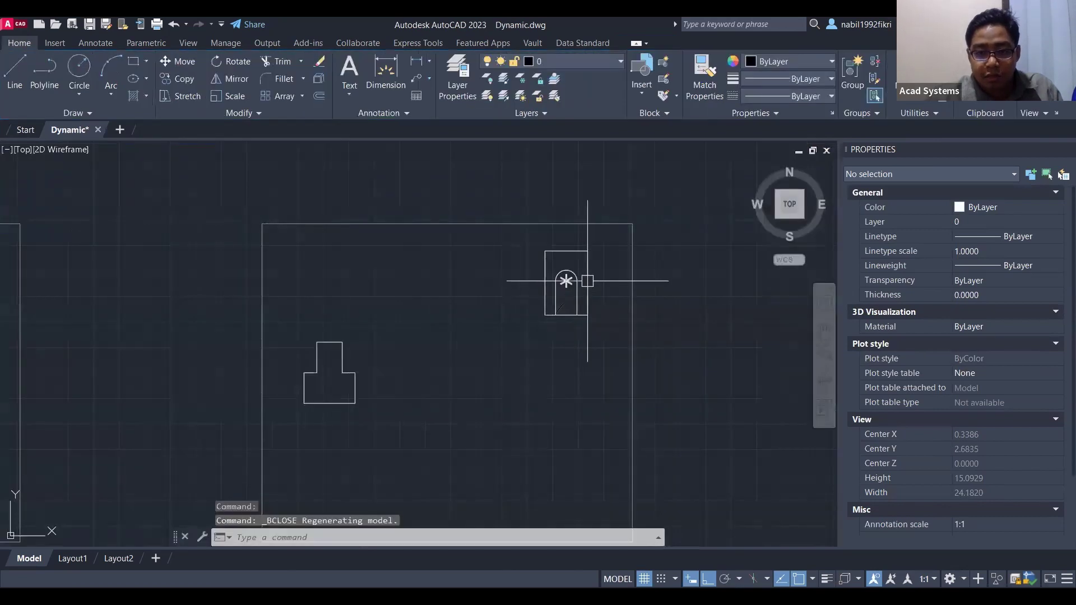
# Switch the placed Turbine top block to the version 2 visibility state, and finally to version 3
pyautogui.click(588, 282)
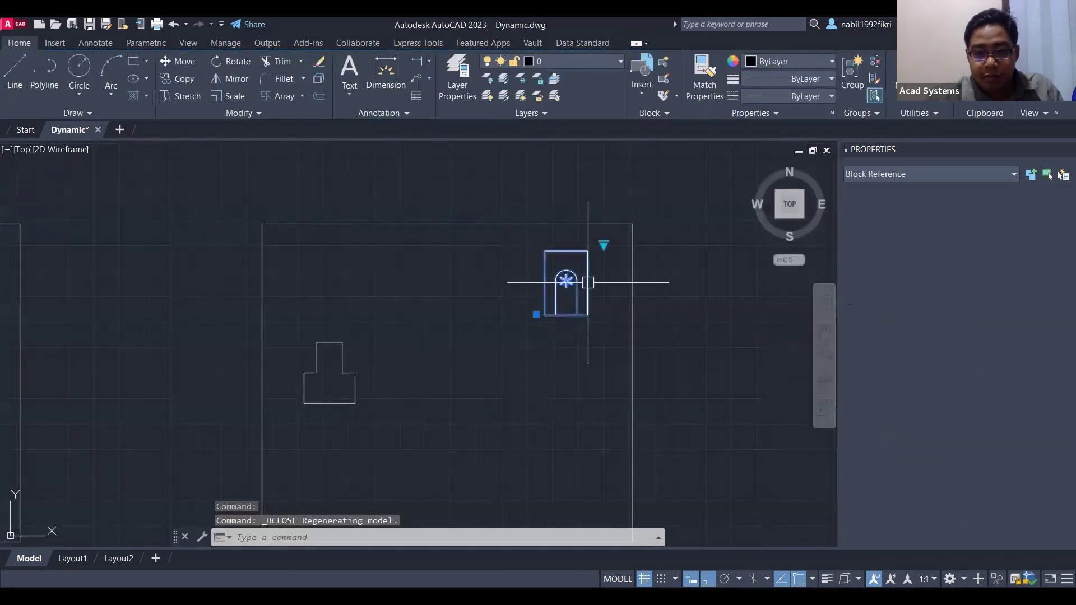
pyautogui.scroll(2, 588, 282)
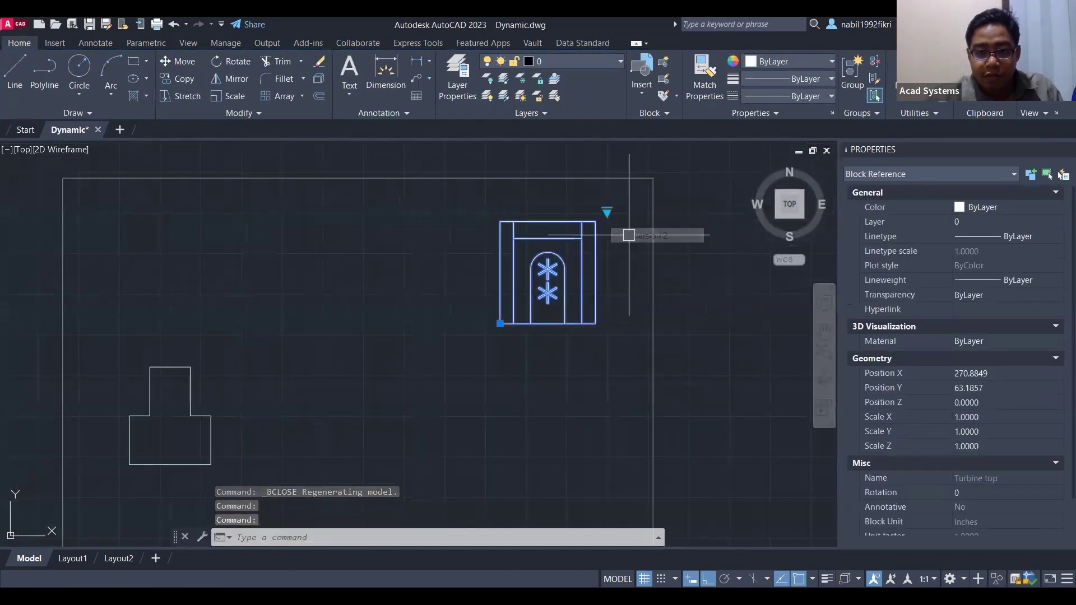
pyautogui.click(607, 211)
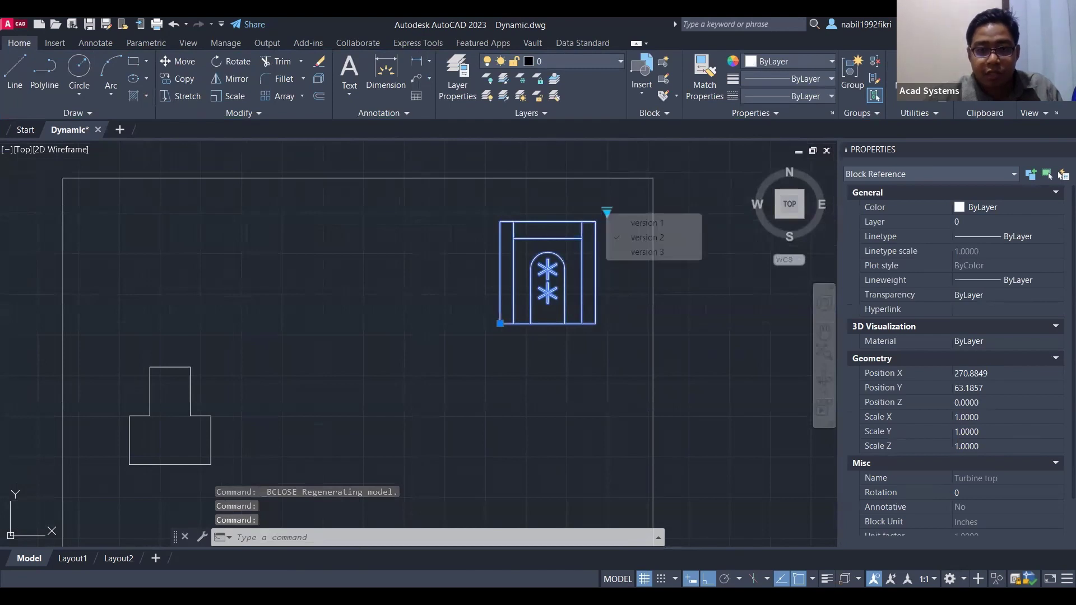
pyautogui.click(680, 243)
pyautogui.press('Escape')
pyautogui.press('Escape')
pyautogui.press('Escape')
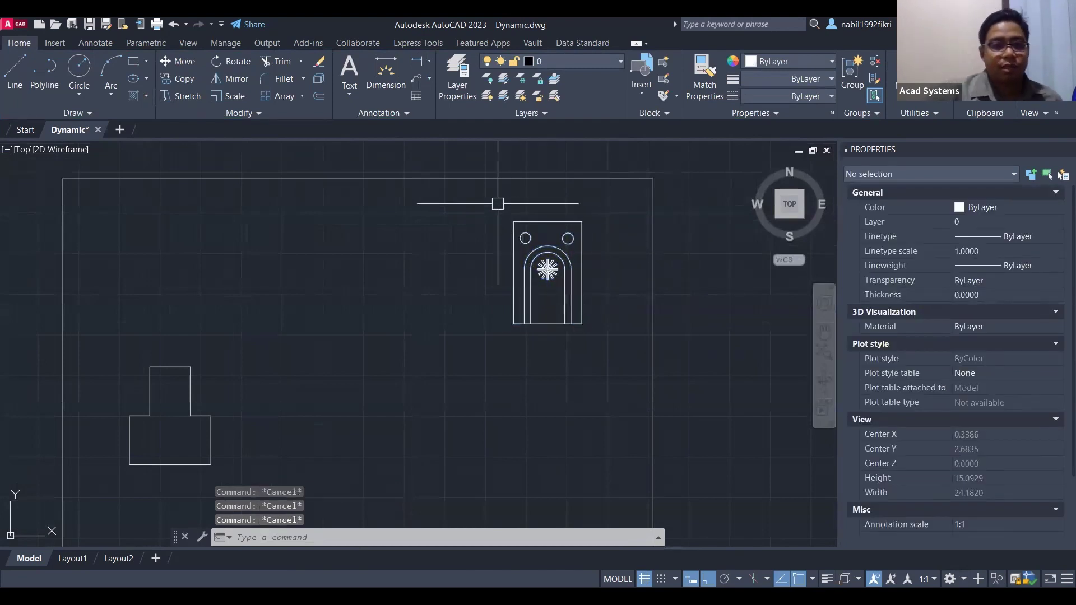